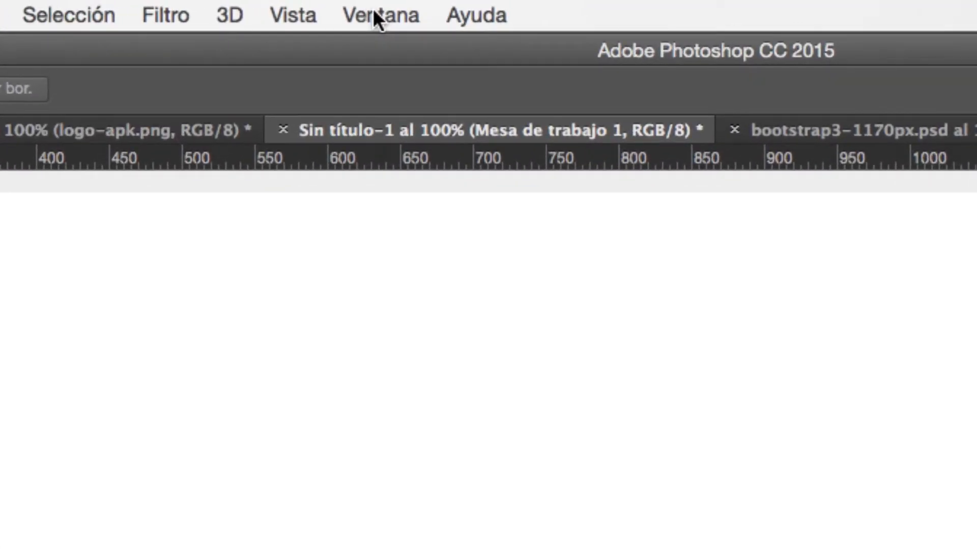
- Remove the vertical guide from the blank artboard in the untitled document
{"action": "left_click", "coordinate": [373, 8]}
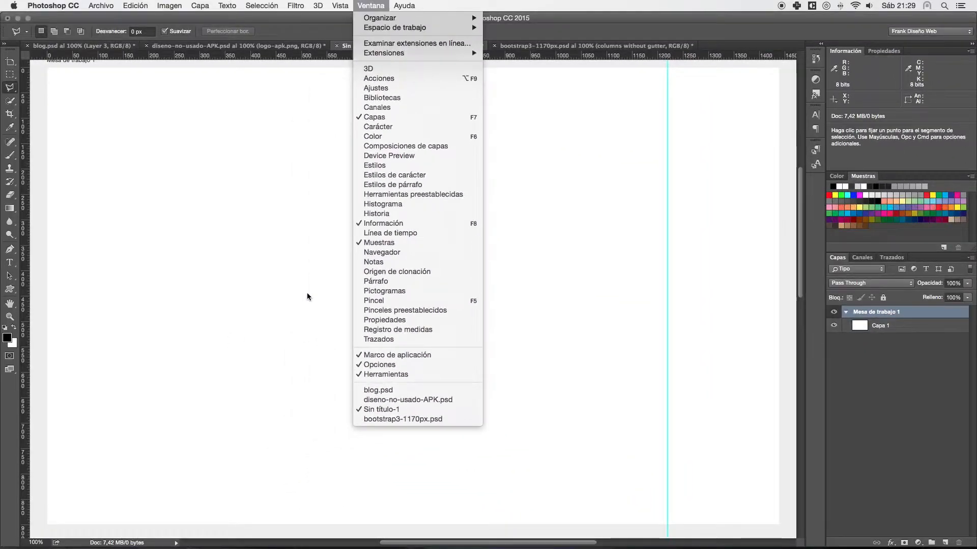
{"action": "left_click", "coordinate": [273, 273]}
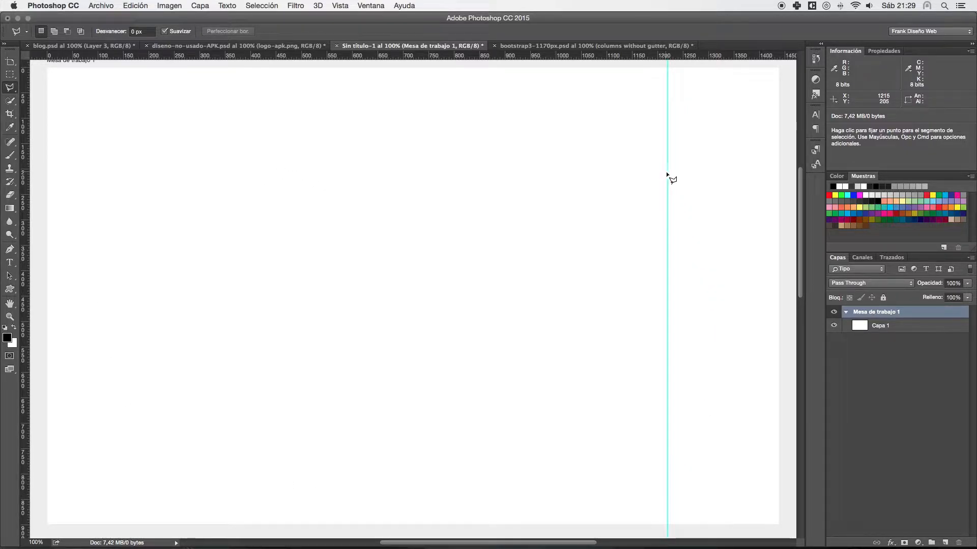
{"action": "left_click_drag", "start_coordinate": [665, 174], "coordinate": [25, 52]}
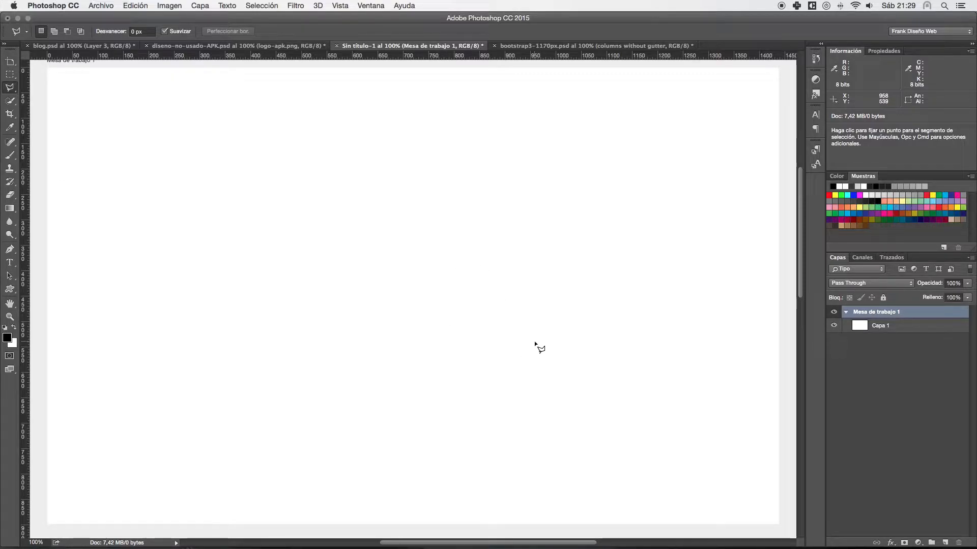
- Switch to blog.psd and clear the active selection around the mountain photo
{"action": "left_click", "coordinate": [223, 49]}
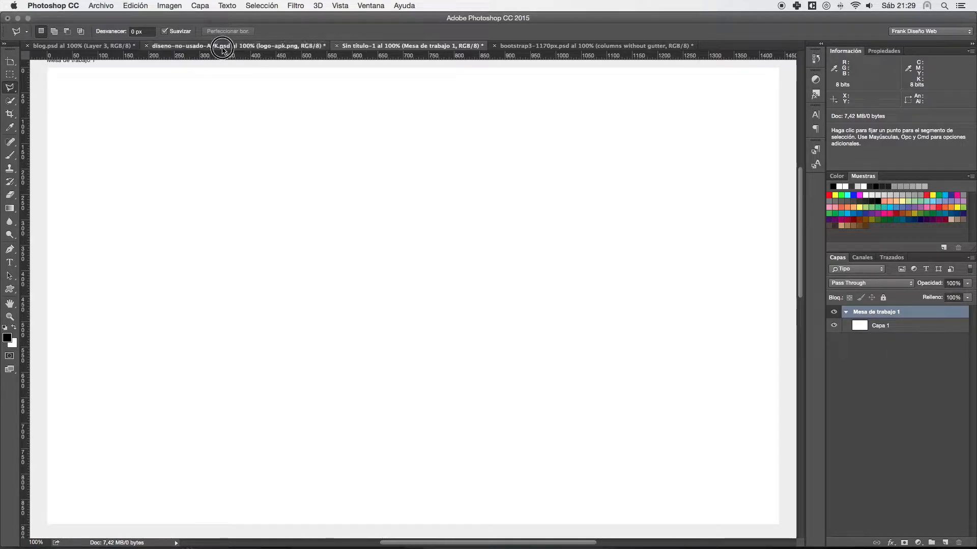
{"action": "left_click", "coordinate": [111, 47]}
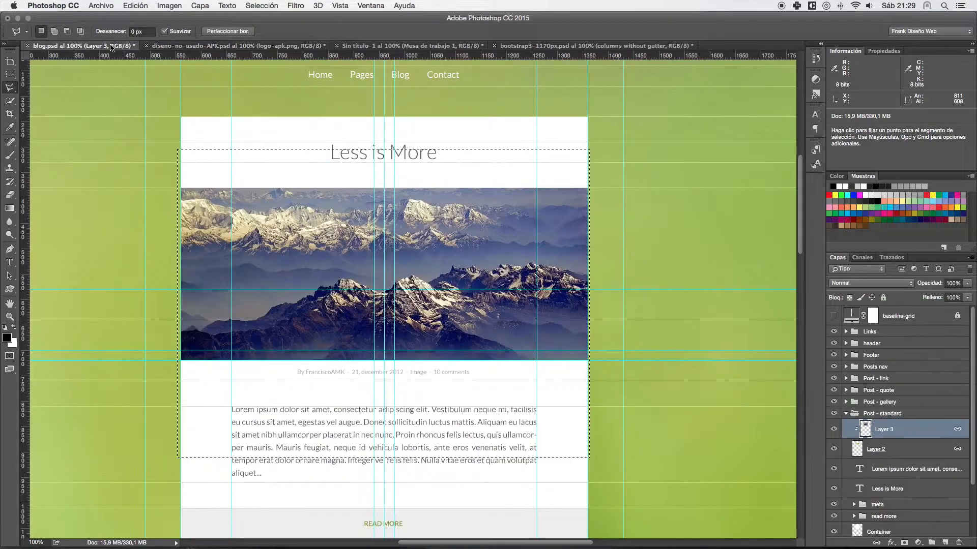
{"action": "left_click", "coordinate": [642, 246]}
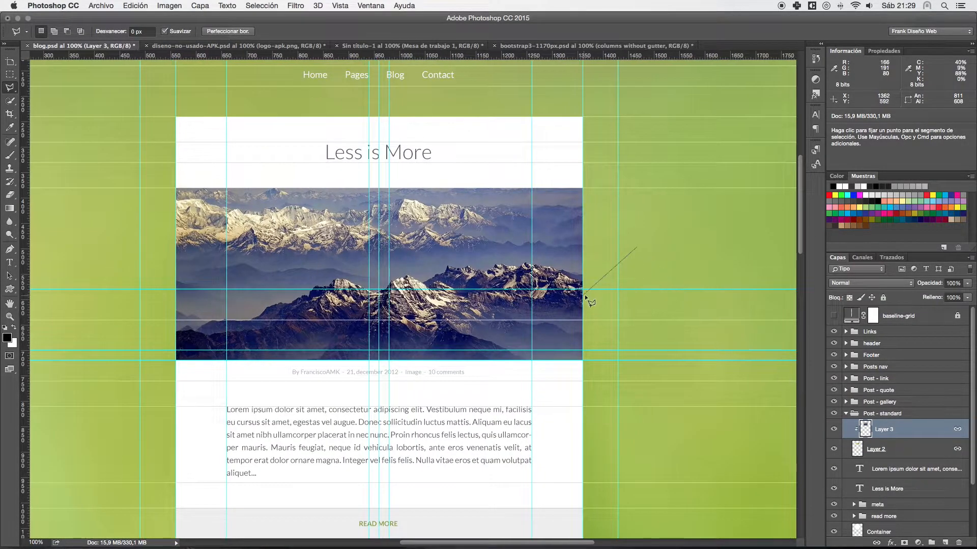
{"action": "key", "text": "super+d"}
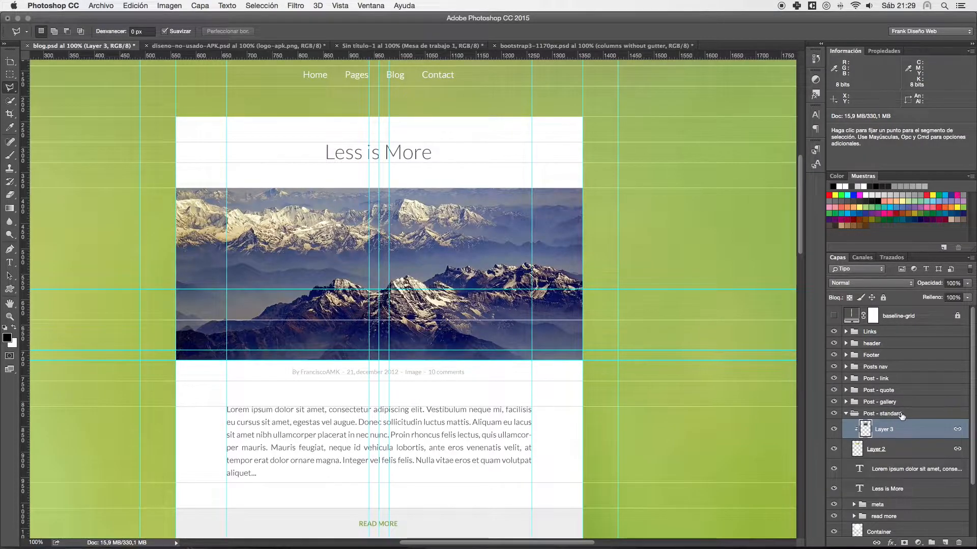
- Duplicate Layer 3 from blog.psd into the Sin título-1 document and display that document
{"action": "right_click", "coordinate": [923, 434]}
{"action": "left_click", "coordinate": [780, 161]}
{"action": "left_click", "coordinate": [469, 277]}
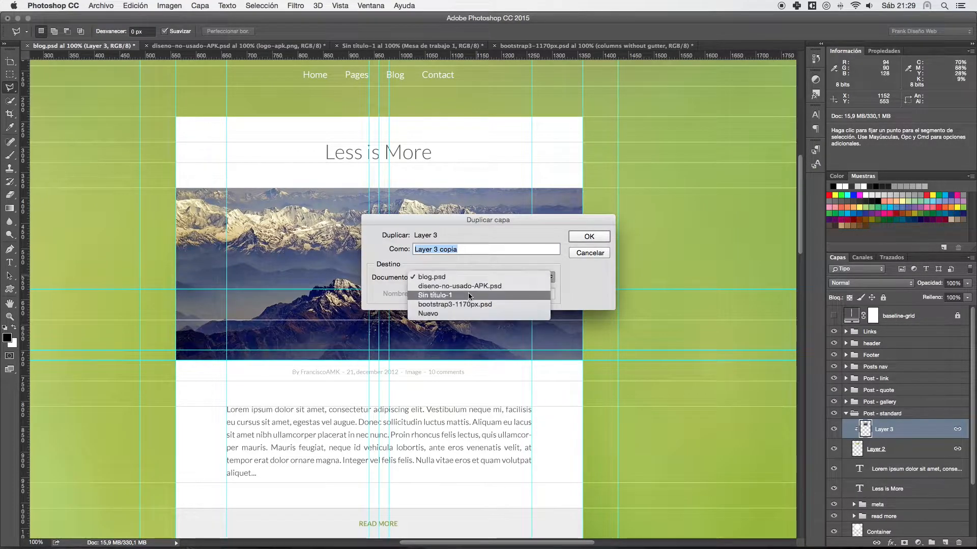
{"action": "left_click", "coordinate": [467, 296]}
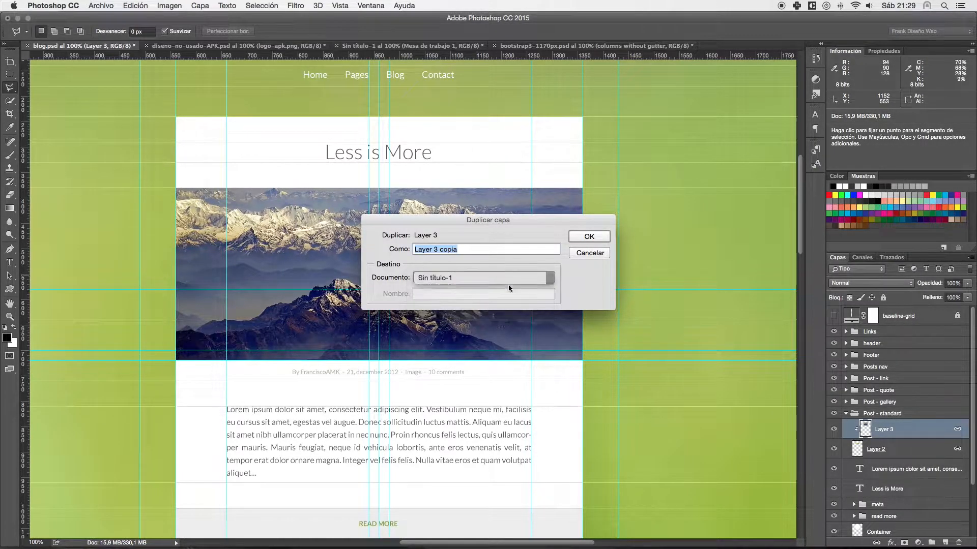
{"action": "left_click", "coordinate": [589, 237]}
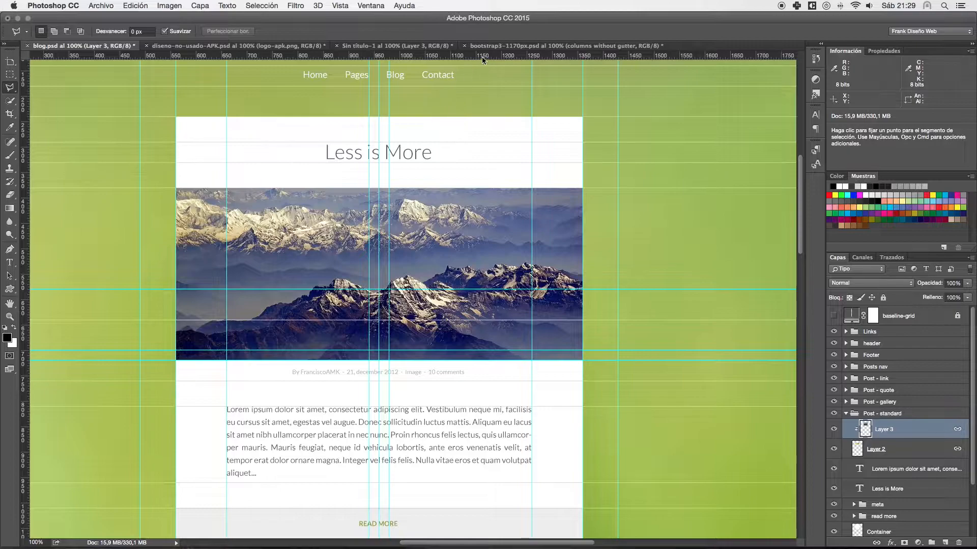
{"action": "left_click", "coordinate": [406, 47]}
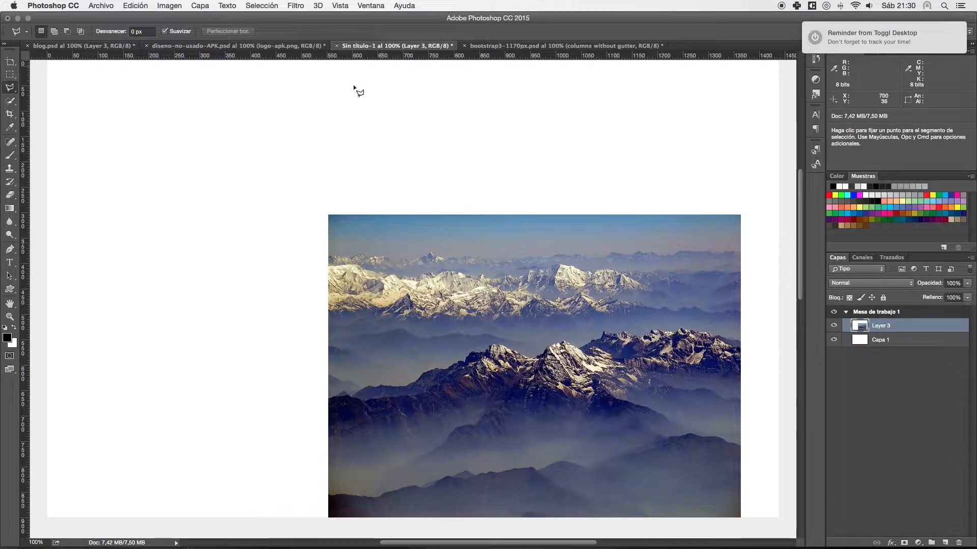
- Move the mountain photo from the artboard's lower-right area toward its centre using the Move tool
{"action": "scroll", "coordinate": [351, 137], "scroll_direction": "up", "scroll_amount": 1}
{"action": "left_click_drag", "start_coordinate": [338, 263], "coordinate": [330, 208]}
{"action": "key", "text": "space"}
{"action": "mouse_move", "coordinate": [422, 285]}
{"action": "left_mouse_down"}
{"action": "mouse_move", "coordinate": [415, 259]}
{"action": "mouse_move", "coordinate": [420, 268]}
{"action": "left_mouse_up"}
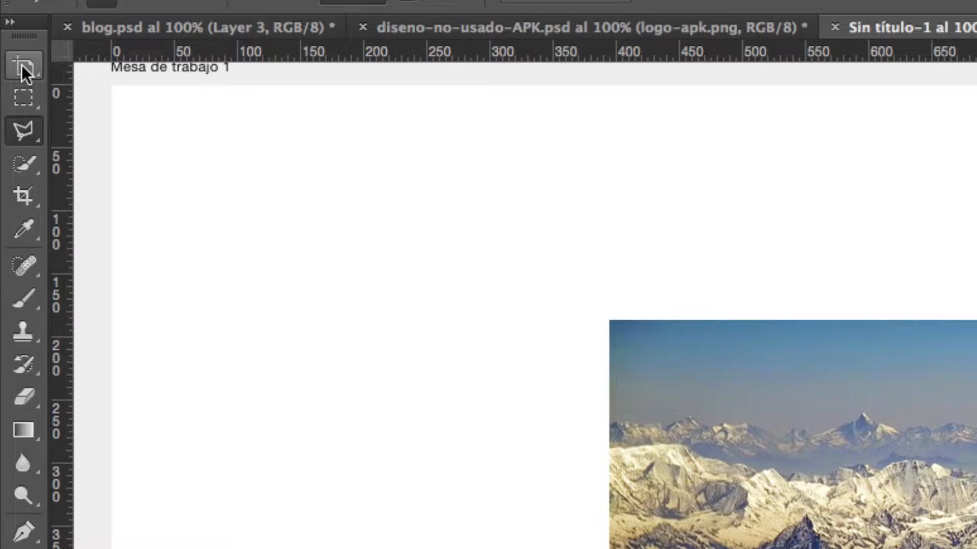
{"action": "left_click_drag", "start_coordinate": [21, 65], "coordinate": [95, 57]}
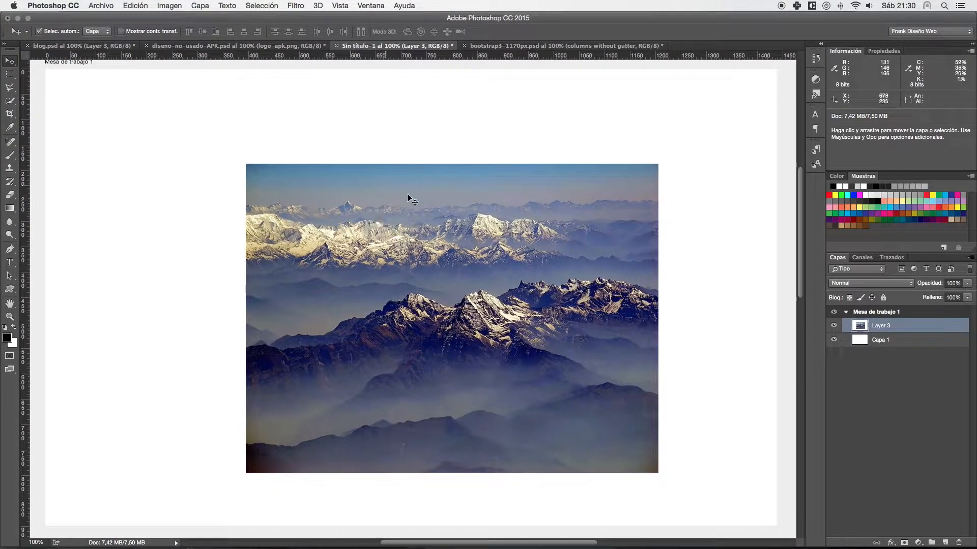
{"action": "left_click_drag", "start_coordinate": [457, 194], "coordinate": [445, 162]}
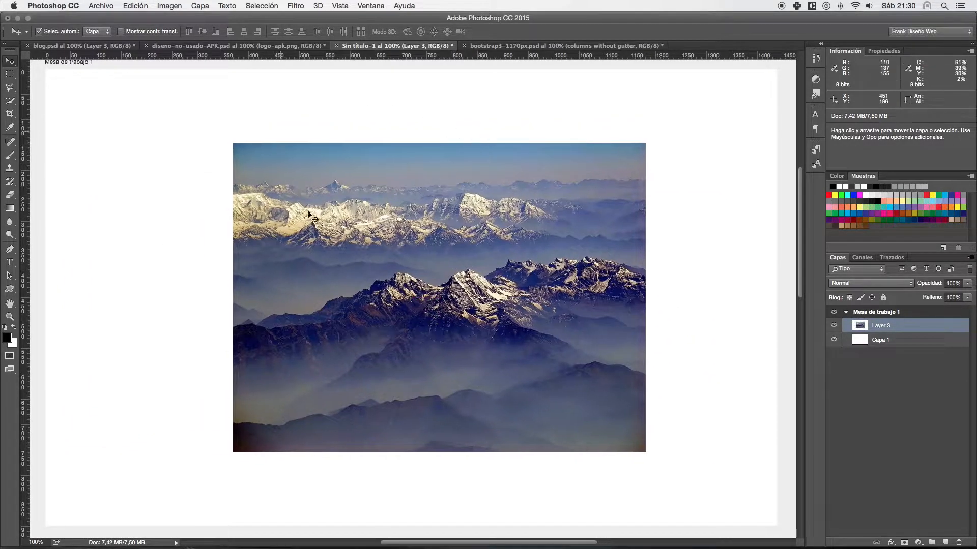
- Move the mountain photo farther toward the artboard's upper-left corner, leaving a small white margin around it
{"action": "left_click_drag", "start_coordinate": [550, 168], "coordinate": [508, 174]}
{"action": "key", "text": "space"}
{"action": "left_click_drag", "start_coordinate": [295, 151], "coordinate": [365, 184]}
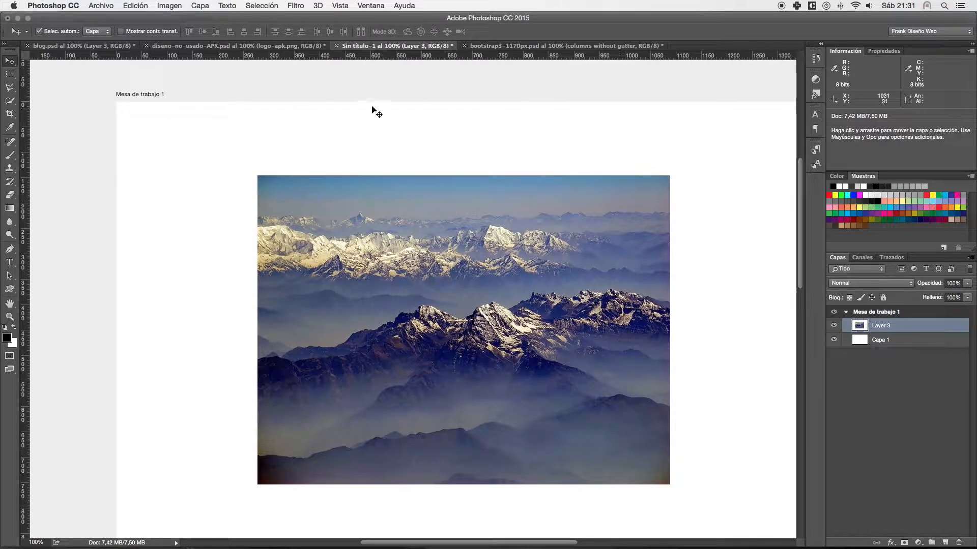
{"action": "left_click_drag", "start_coordinate": [588, 256], "coordinate": [384, 140]}
{"action": "left_click_drag", "start_coordinate": [216, 148], "coordinate": [360, 224]}
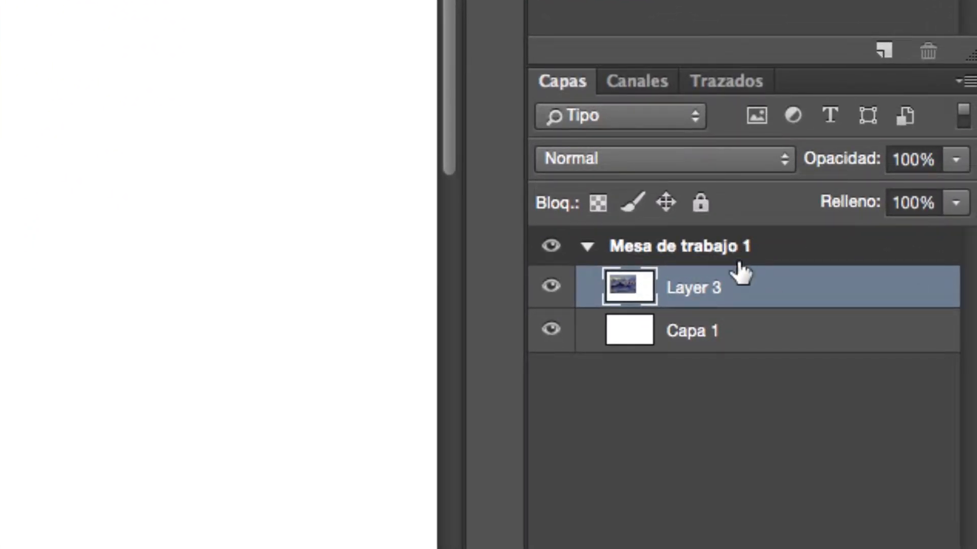
- Make Capa 1 the active layer, turn off the Move tool's auto-select, and try moving the mountain photo
{"action": "left_click", "coordinate": [746, 331]}
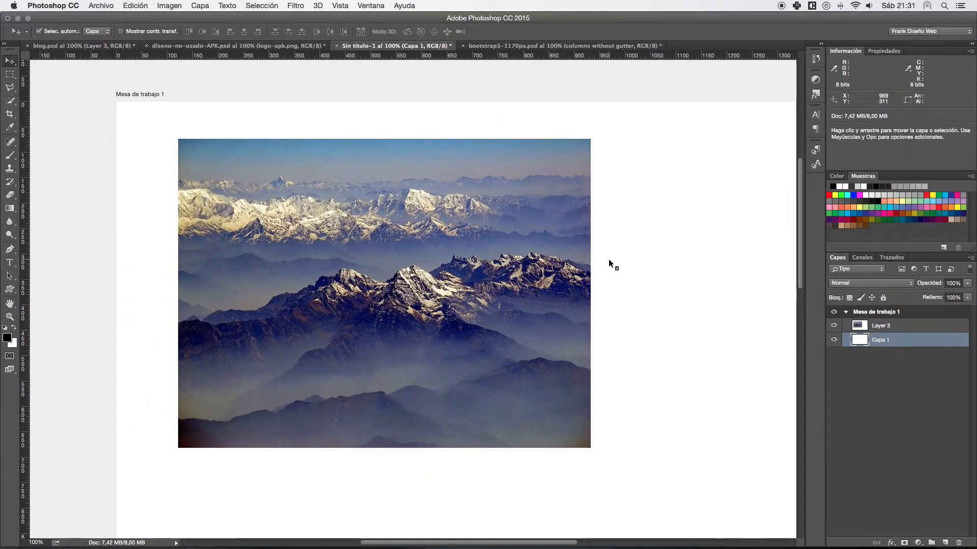
{"action": "left_click", "coordinate": [38, 31]}
{"action": "left_click_drag", "start_coordinate": [228, 159], "coordinate": [173, 215]}
{"action": "left_click_drag", "start_coordinate": [151, 162], "coordinate": [327, 250]}
{"action": "left_click_drag", "start_coordinate": [439, 163], "coordinate": [189, 282]}
{"action": "left_click_drag", "start_coordinate": [276, 171], "coordinate": [309, 256]}
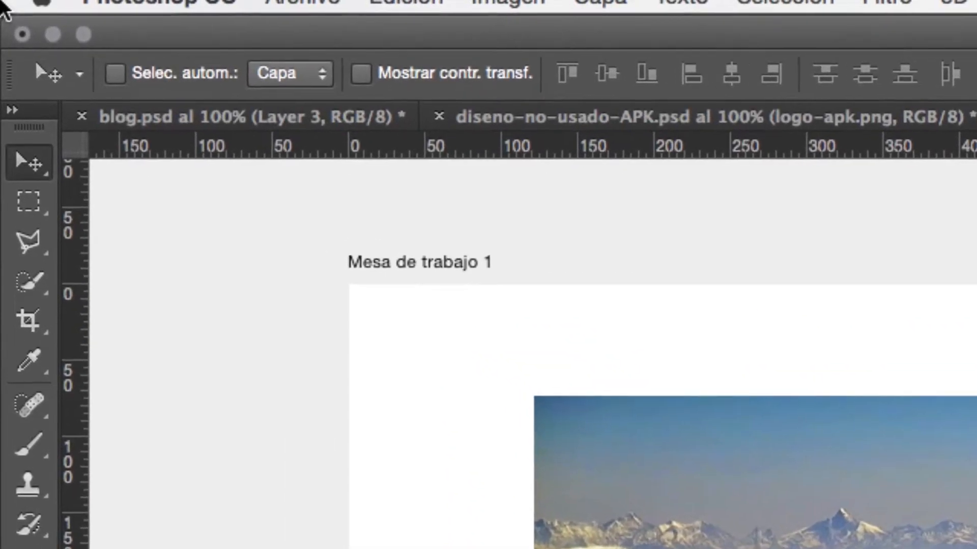
- Re-enable the Move tool's auto-select for layers and move the mountain photo right and back to the artboard's upper-left area
{"action": "left_click", "coordinate": [116, 72]}
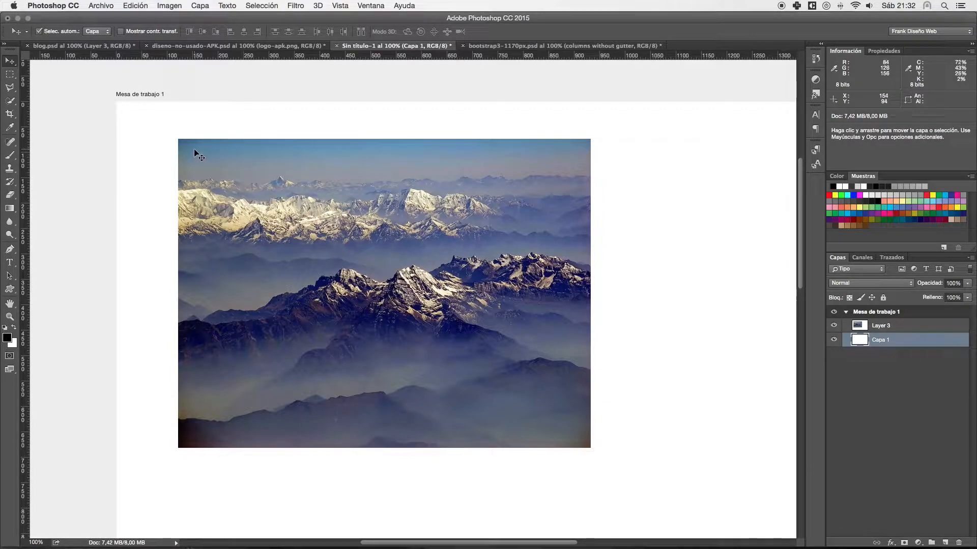
{"action": "left_click_drag", "start_coordinate": [195, 153], "coordinate": [245, 161]}
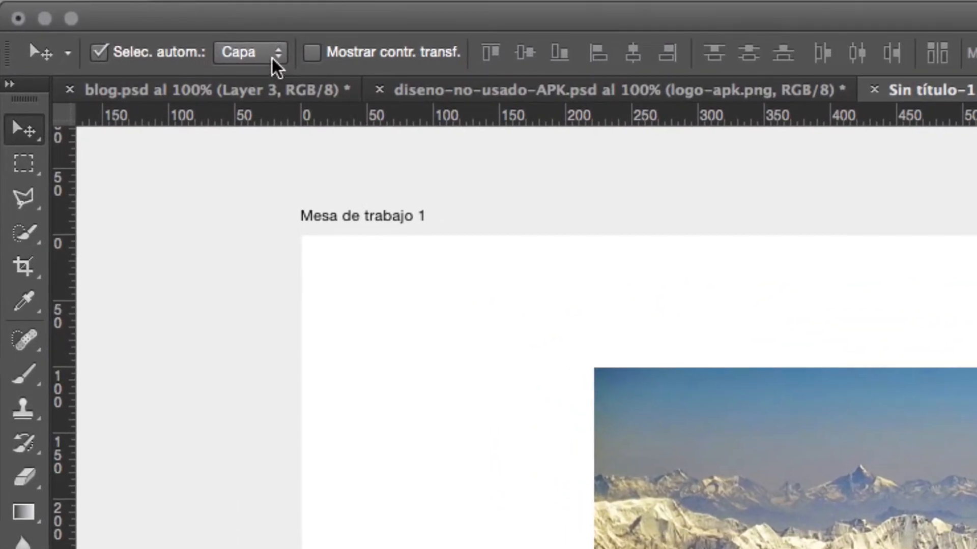
{"action": "left_click", "coordinate": [157, 43]}
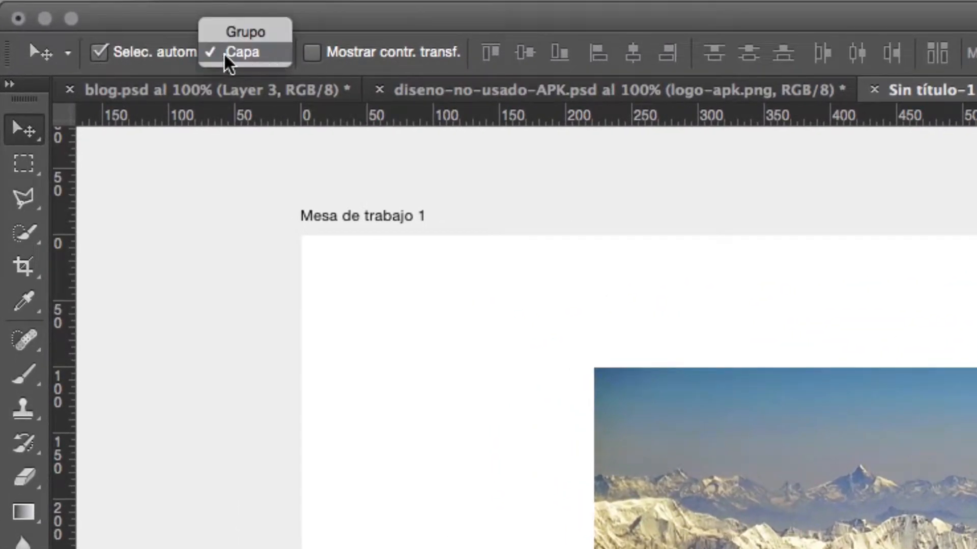
{"action": "left_click", "coordinate": [226, 210]}
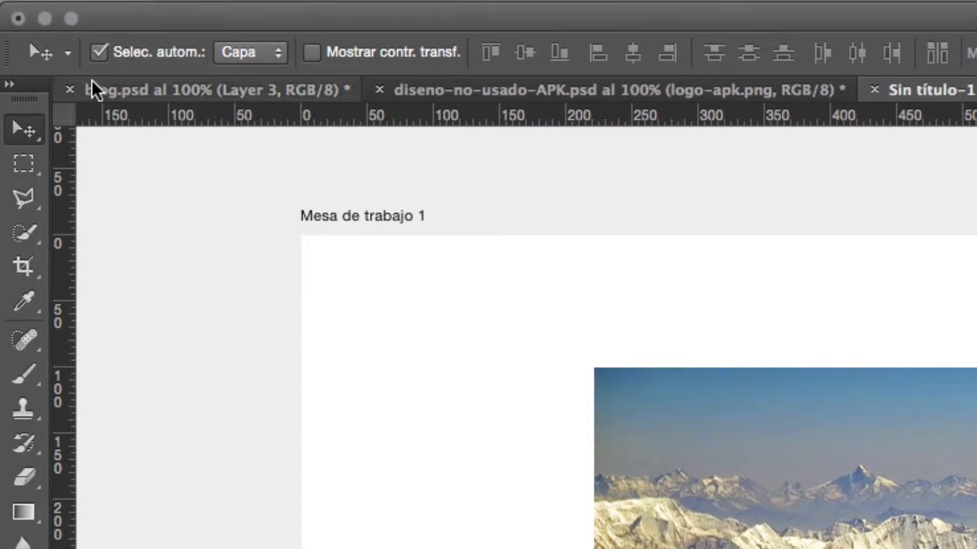
{"action": "left_click", "coordinate": [28, 131]}
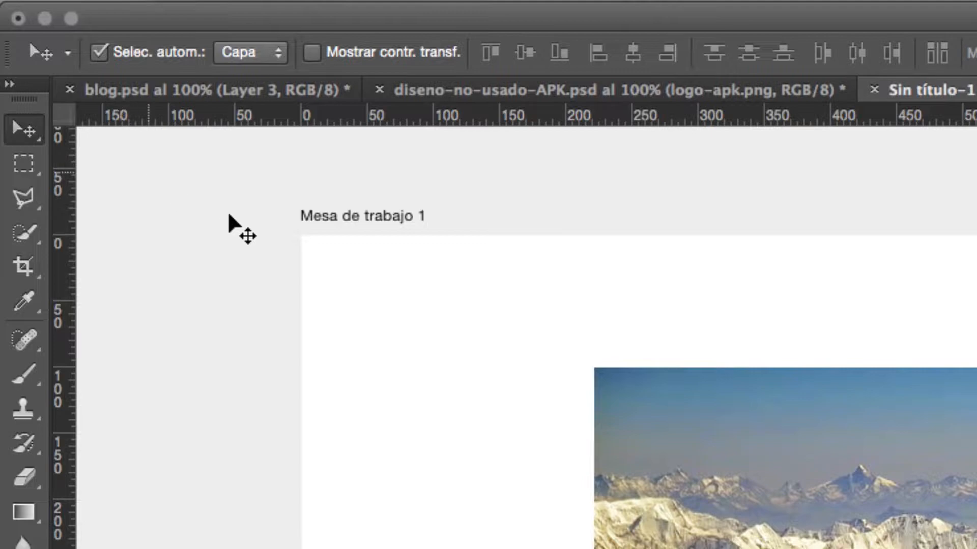
{"action": "left_click_drag", "start_coordinate": [654, 388], "coordinate": [521, 351]}
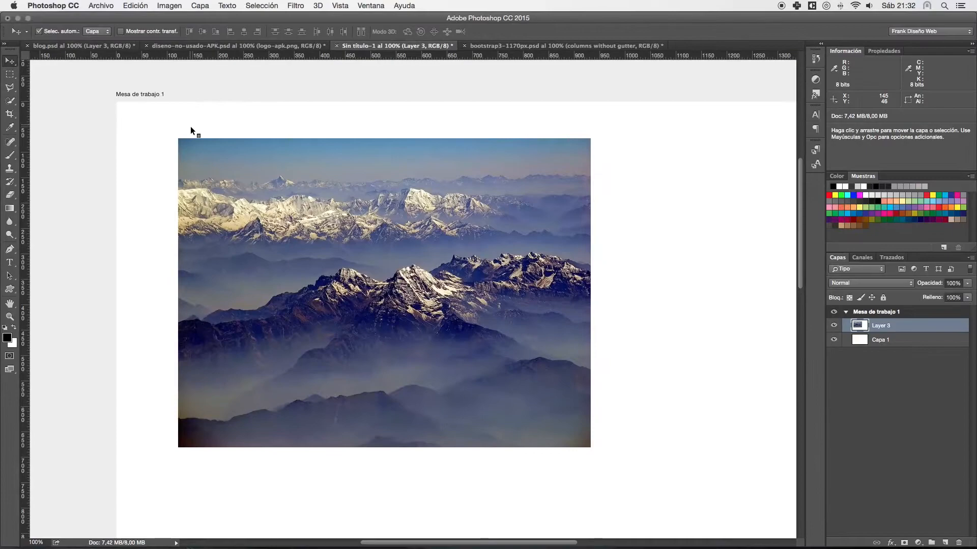
- Explore the artboard with the Hand and Zoom tools, finishing with the whole artboard in view
{"action": "scroll", "coordinate": [190, 126], "scroll_direction": "down", "scroll_amount": 5}
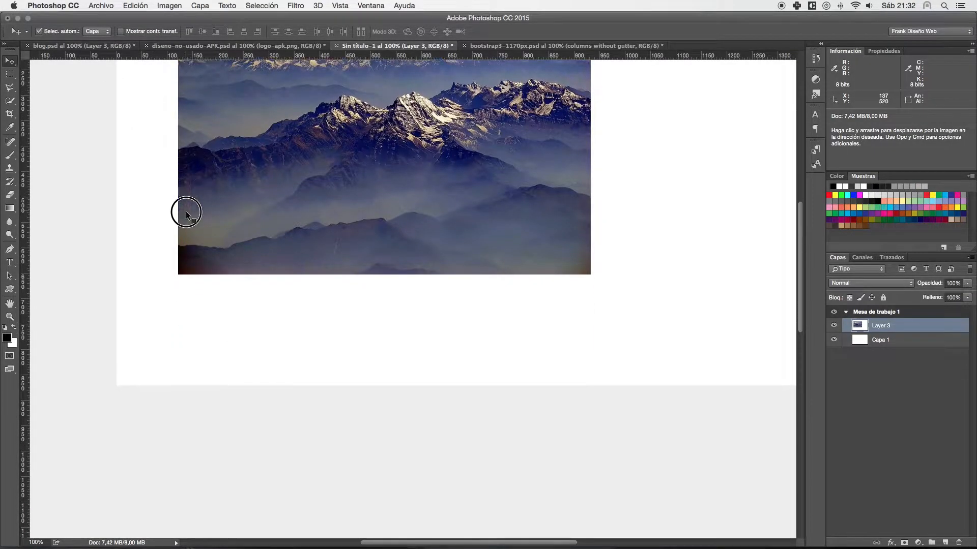
{"action": "scroll", "coordinate": [186, 224], "scroll_direction": "up", "scroll_amount": 5}
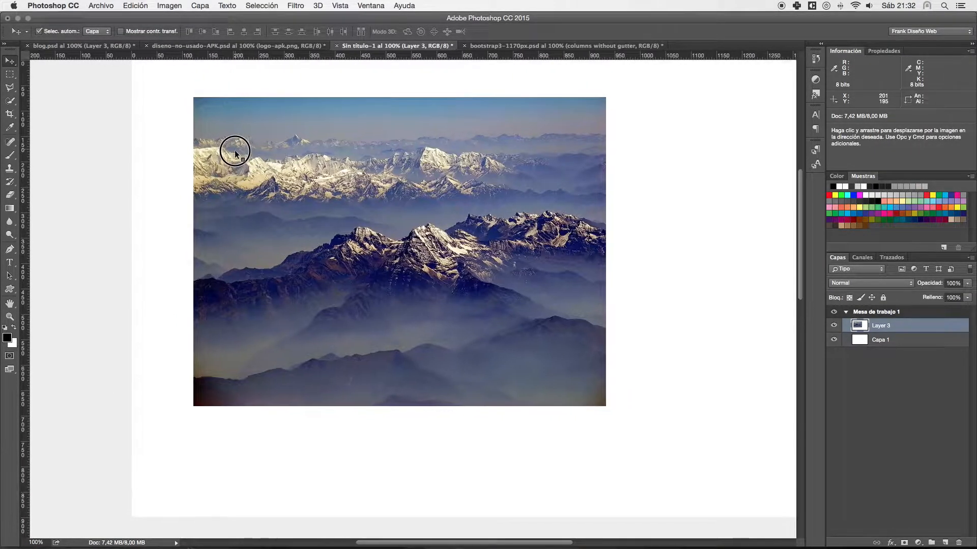
{"action": "left_click_drag", "start_coordinate": [235, 151], "coordinate": [231, 176]}
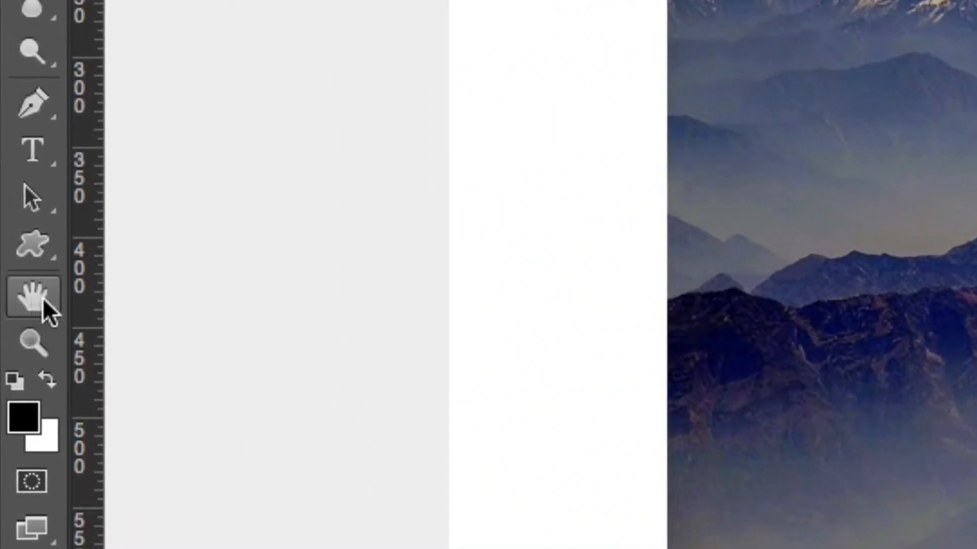
{"action": "key", "text": "space"}
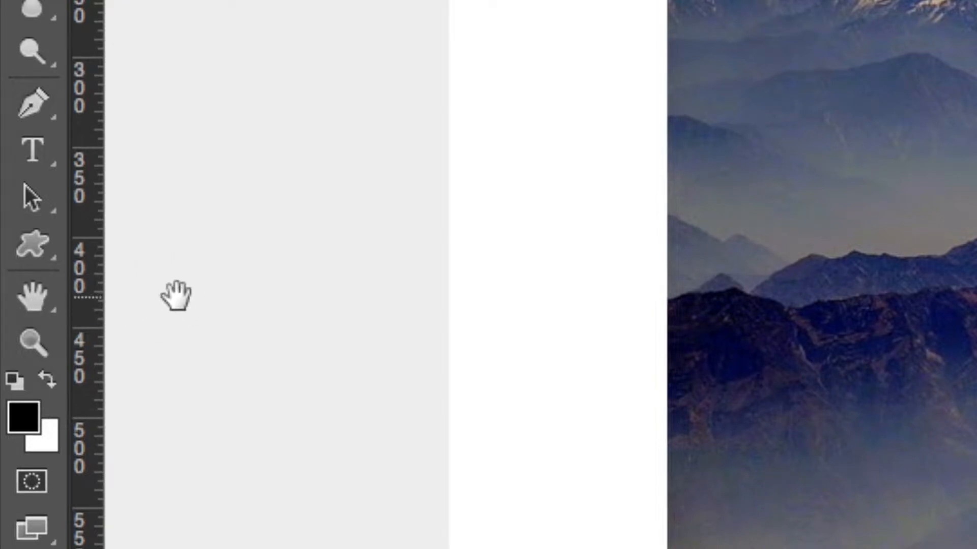
{"action": "left_click", "coordinate": [35, 342]}
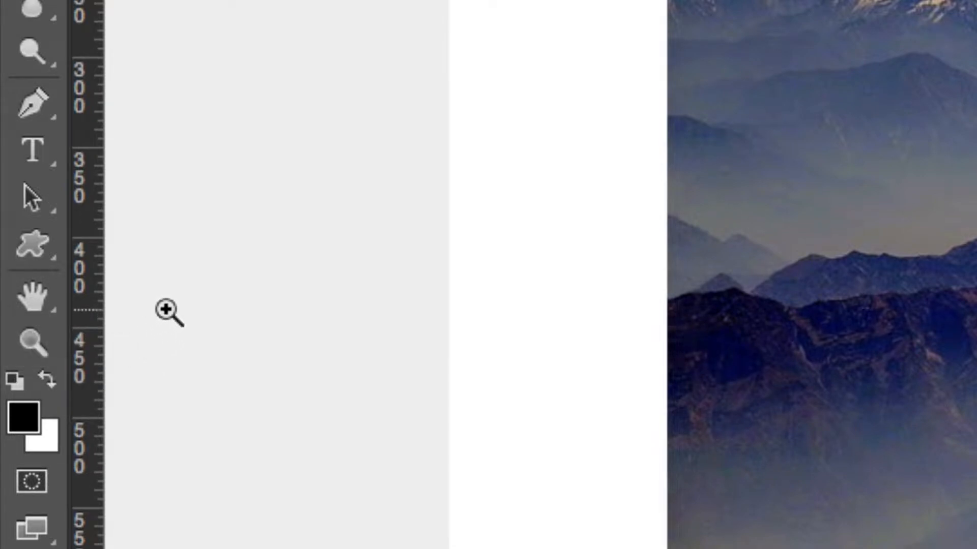
{"action": "key", "text": "alt"}
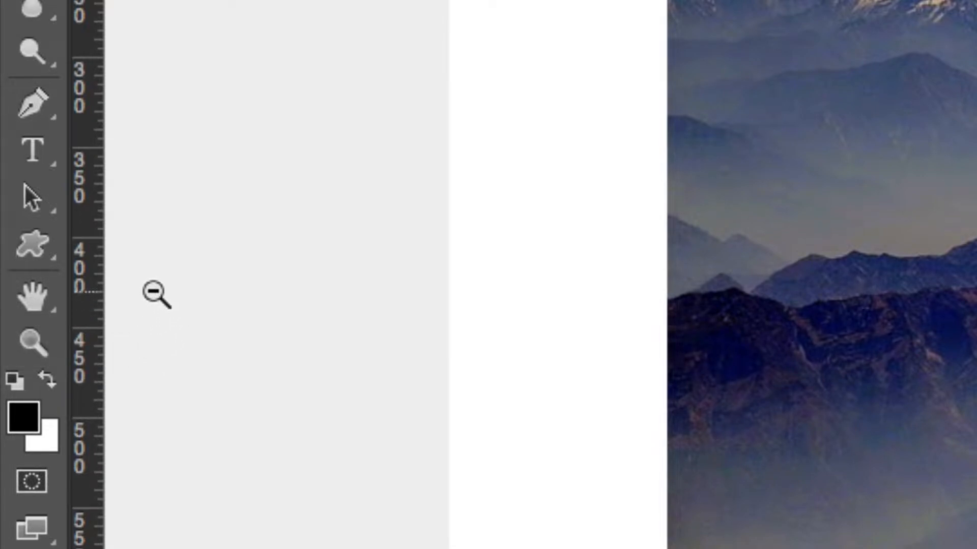
{"action": "key", "text": "alt"}
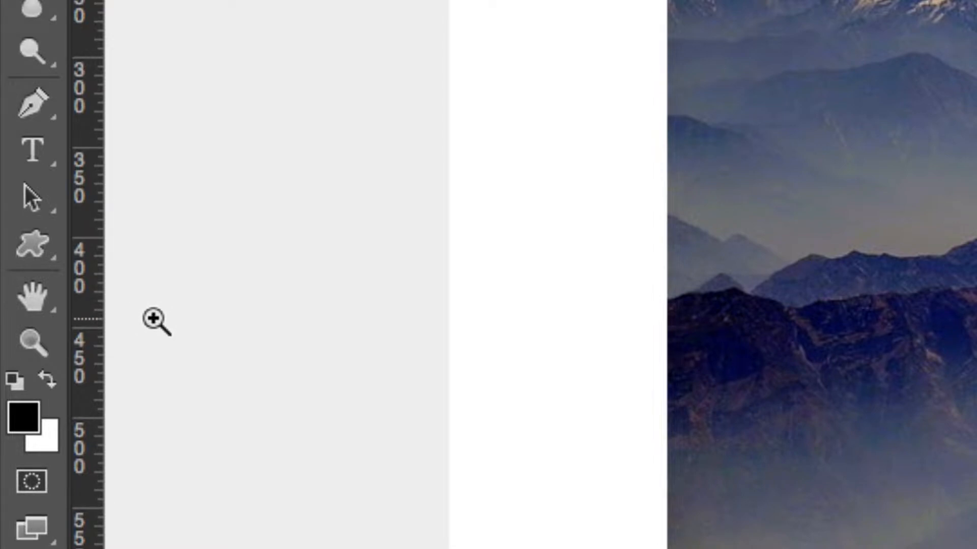
{"action": "key", "text": "v"}
{"action": "scroll", "coordinate": [161, 255], "scroll_direction": "down", "scroll_amount": 5}
{"action": "scroll", "coordinate": [160, 256], "scroll_direction": "down", "scroll_amount": 10}
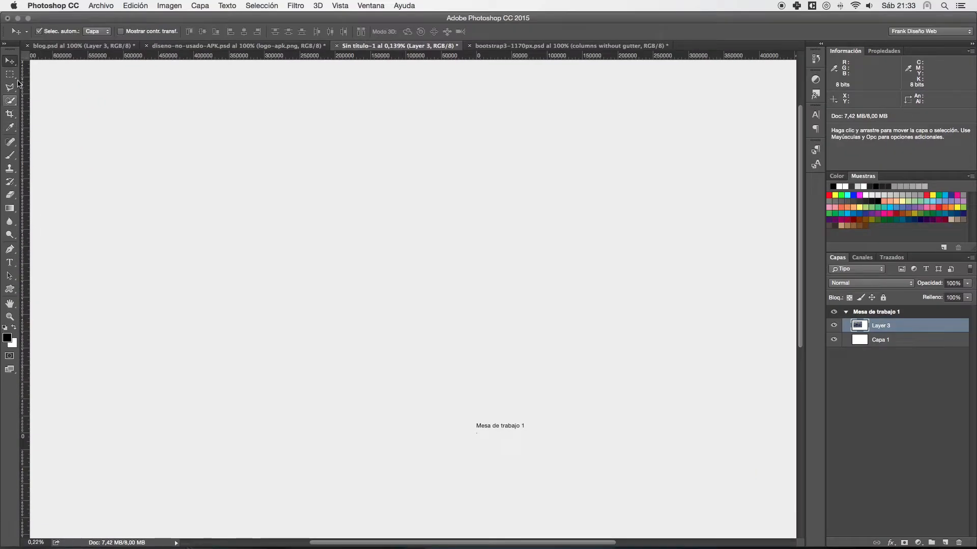
{"action": "key", "text": "super+0"}
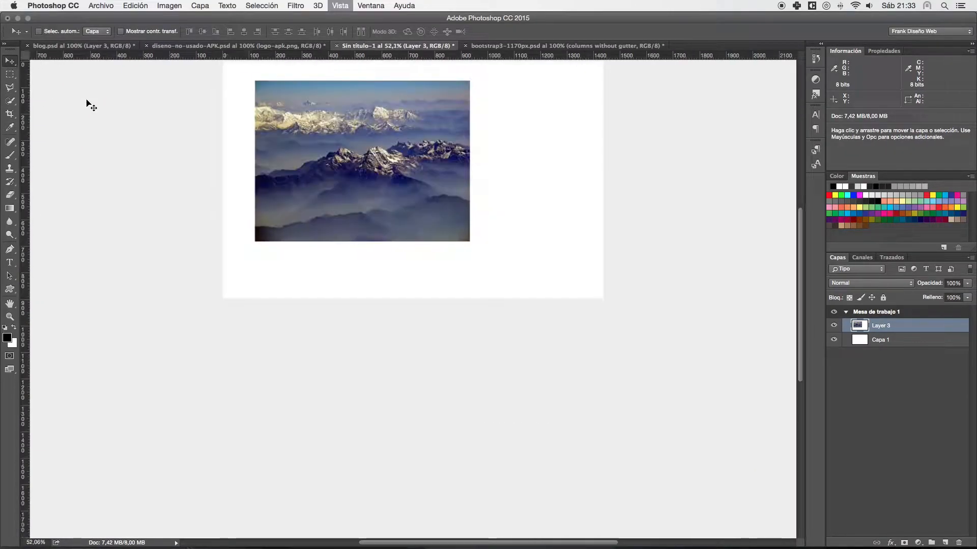
{"action": "left_click_drag", "start_coordinate": [105, 92], "coordinate": [108, 179]}
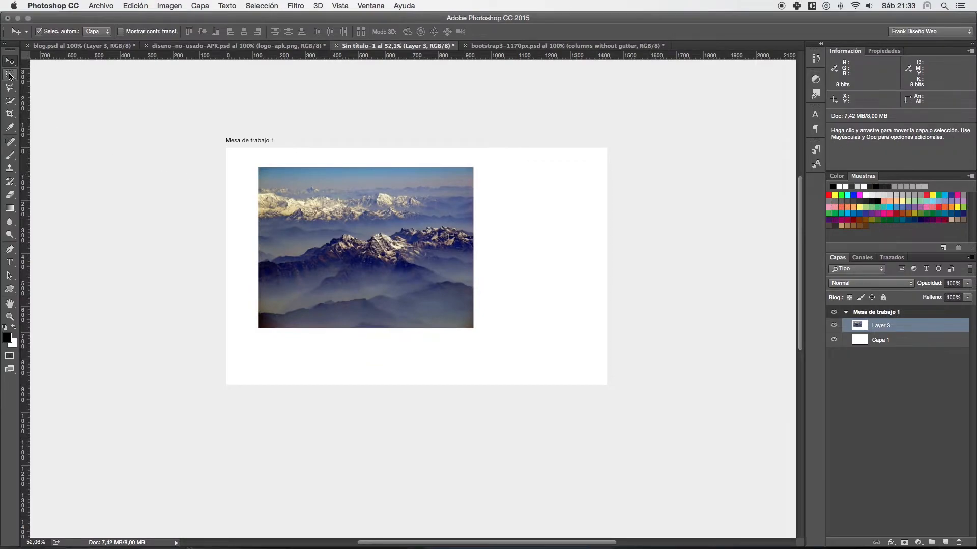
- Activate the Rectangular Marquee tool and, with the Move tool invoked temporarily, shift the mountain photo slightly down and right on the artboard
{"action": "left_click", "coordinate": [10, 76]}
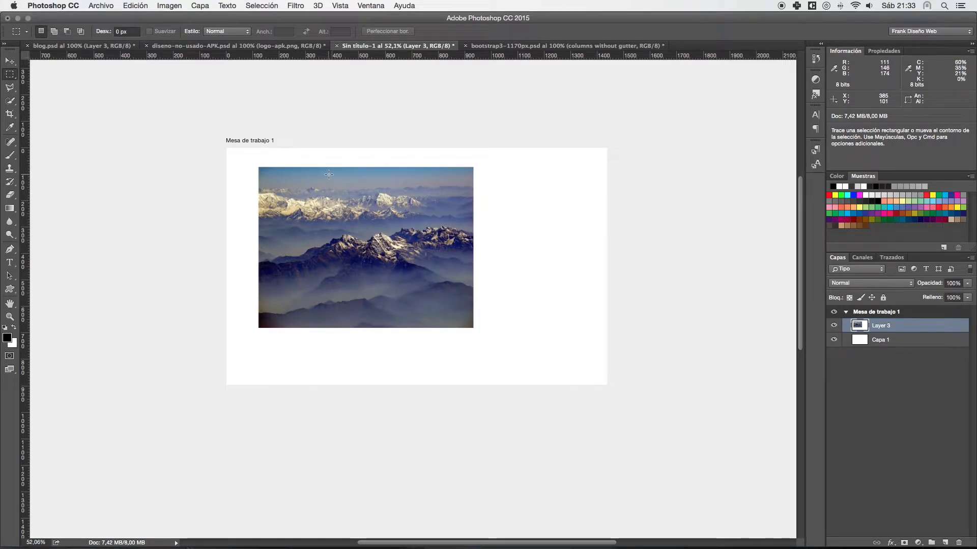
{"action": "key", "text": "super"}
{"action": "left_click_drag", "start_coordinate": [304, 181], "coordinate": [294, 187]}
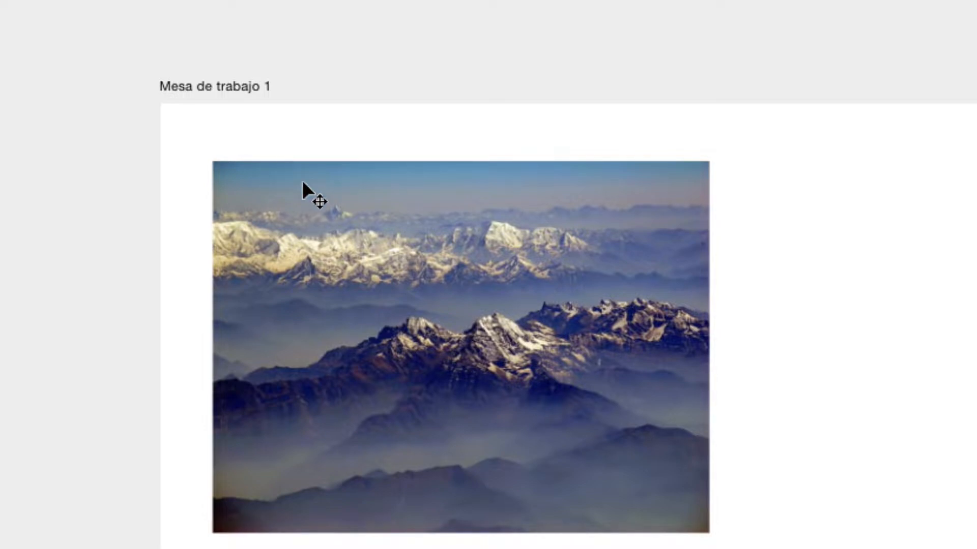
{"action": "left_click_drag", "start_coordinate": [313, 198], "coordinate": [377, 232]}
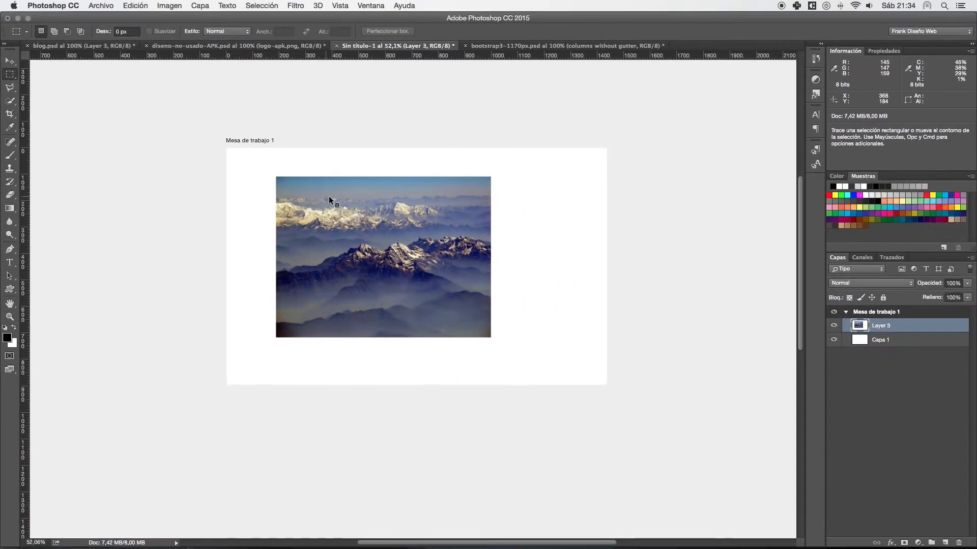
- Duplicate Layer 3 with the default name and move the copy down and right so it partly overlaps the original photo
{"action": "right_click", "coordinate": [928, 331]}
{"action": "left_click", "coordinate": [811, 163]}
{"action": "left_click", "coordinate": [585, 236]}
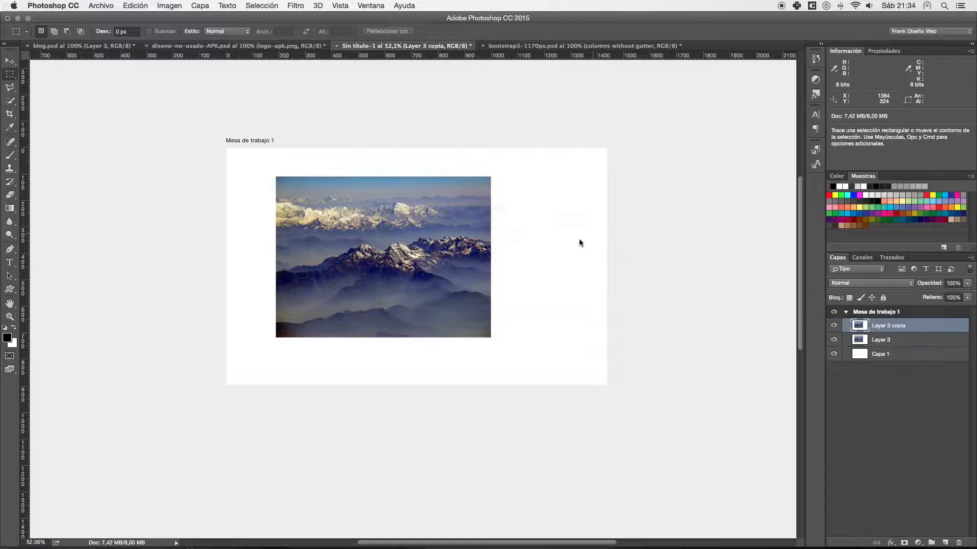
{"action": "left_click_drag", "start_coordinate": [377, 213], "coordinate": [474, 250]}
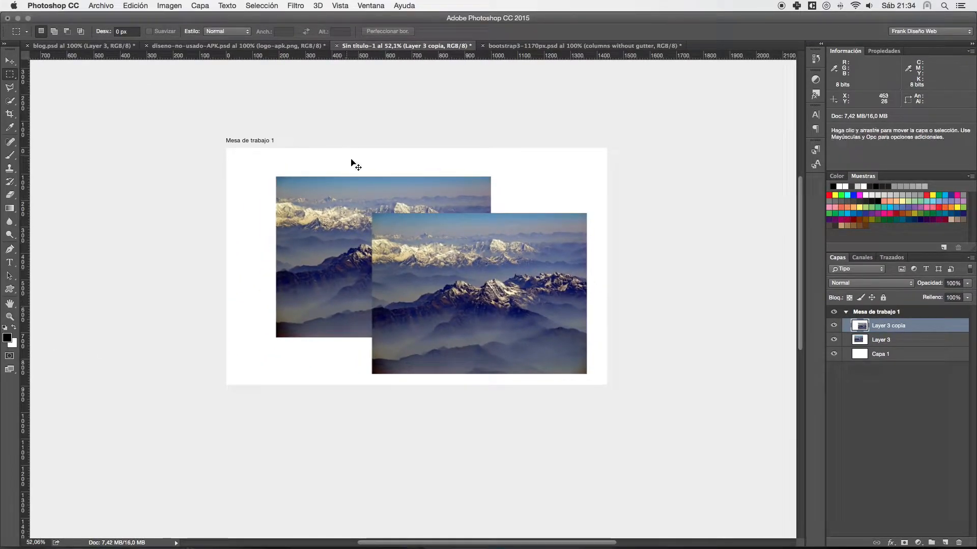
- Move the original photo toward the artboard's upper-left corner and nudge the copy slightly up and left
{"action": "left_click_drag", "start_coordinate": [387, 191], "coordinate": [372, 179]}
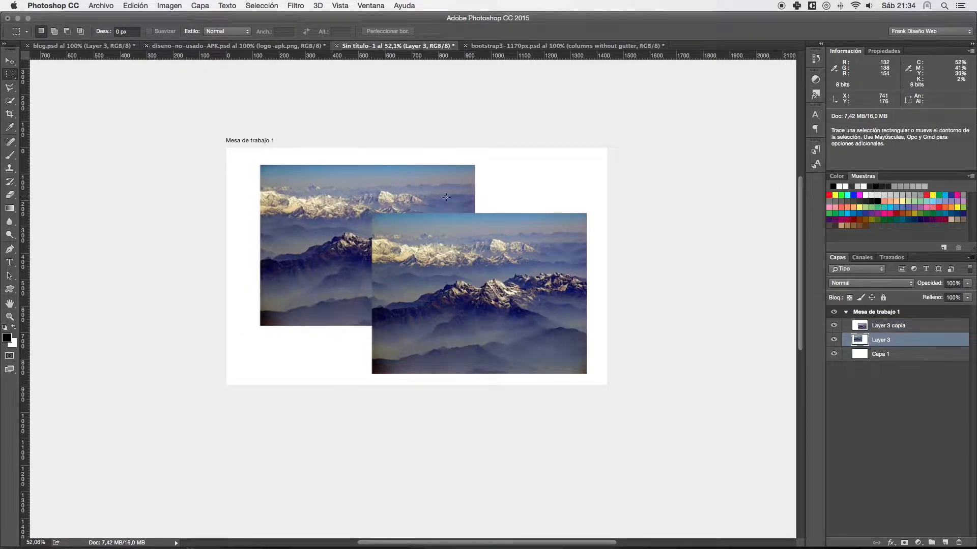
{"action": "mouse_move", "coordinate": [436, 224]}
{"action": "left_mouse_down"}
{"action": "mouse_move", "coordinate": [420, 255]}
{"action": "mouse_move", "coordinate": [432, 221]}
{"action": "left_mouse_up"}
{"action": "left_click_drag", "start_coordinate": [368, 186], "coordinate": [351, 185]}
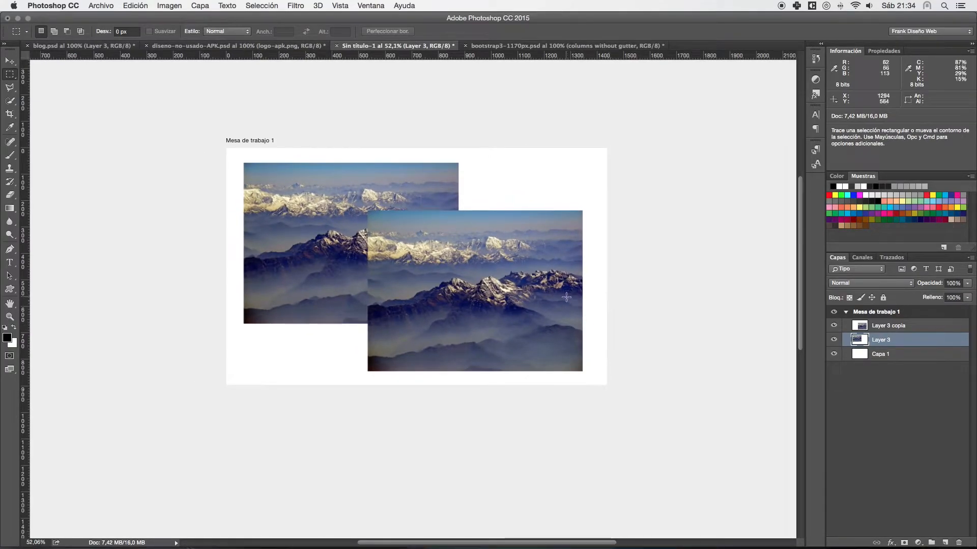
- Add Layer 3 copia to the layer selection alongside Layer 3 and move both photos together slightly up and right
{"action": "scroll", "coordinate": [566, 297], "scroll_direction": "up", "scroll_amount": 5}
{"action": "scroll", "coordinate": [566, 297], "scroll_direction": "down", "scroll_amount": 4}
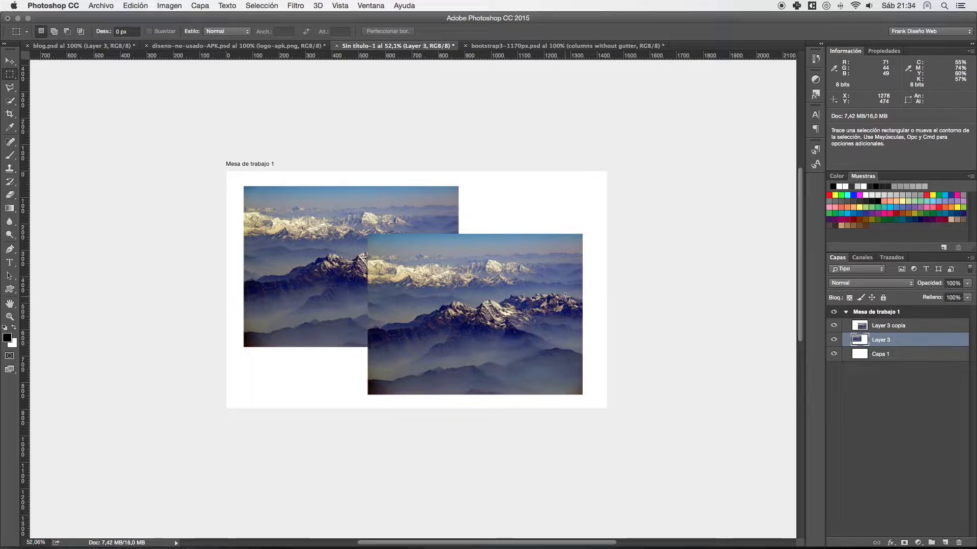
{"action": "scroll", "coordinate": [566, 297], "scroll_direction": "down", "scroll_amount": 4}
{"action": "scroll", "coordinate": [566, 297], "scroll_direction": "left", "scroll_amount": 5}
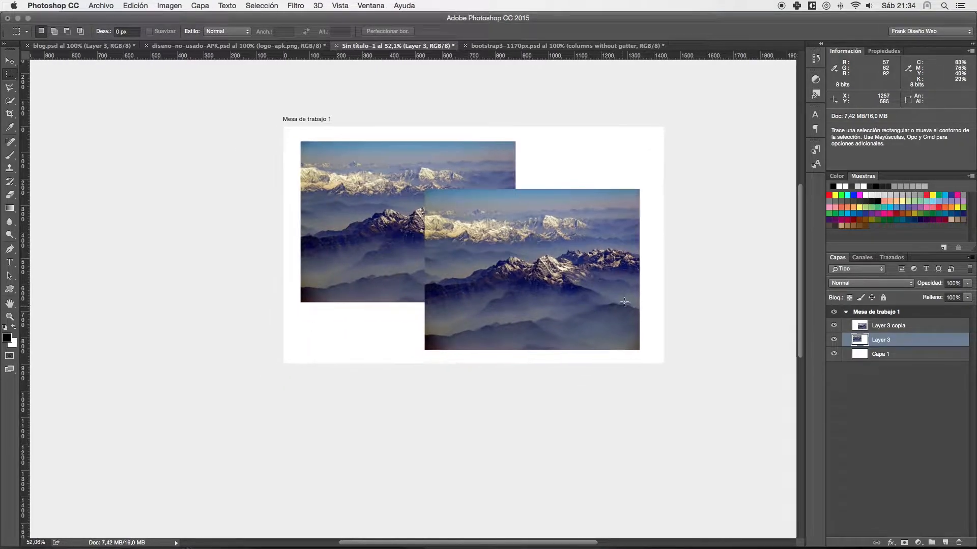
{"action": "scroll", "coordinate": [672, 275], "scroll_direction": "left", "scroll_amount": 3}
{"action": "key", "text": "super"}
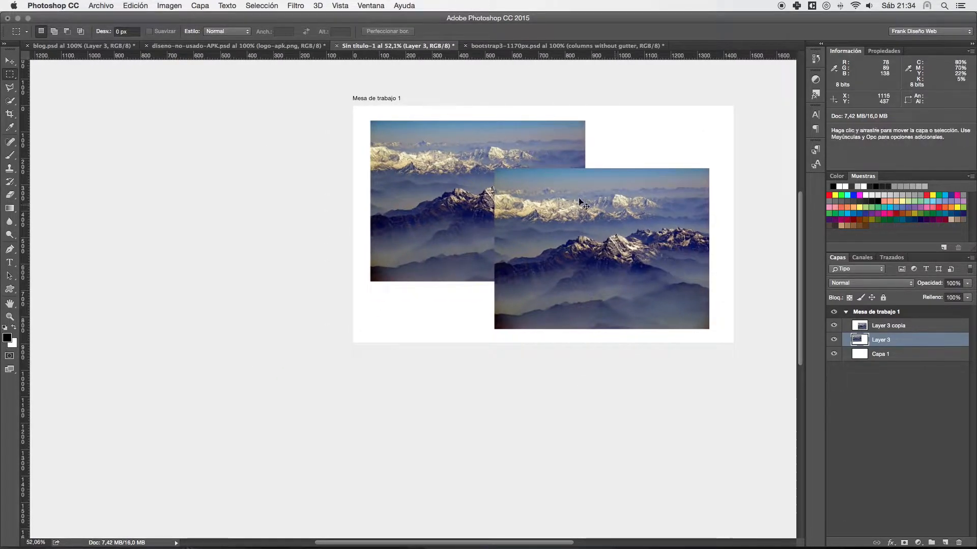
{"action": "key", "text": "shift"}
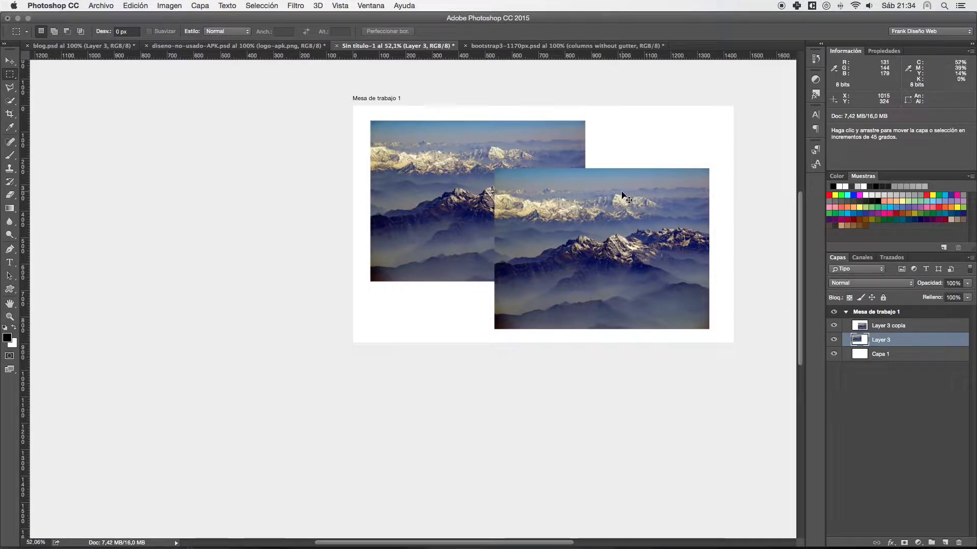
{"action": "left_click", "coordinate": [622, 193], "text": "shift+super"}
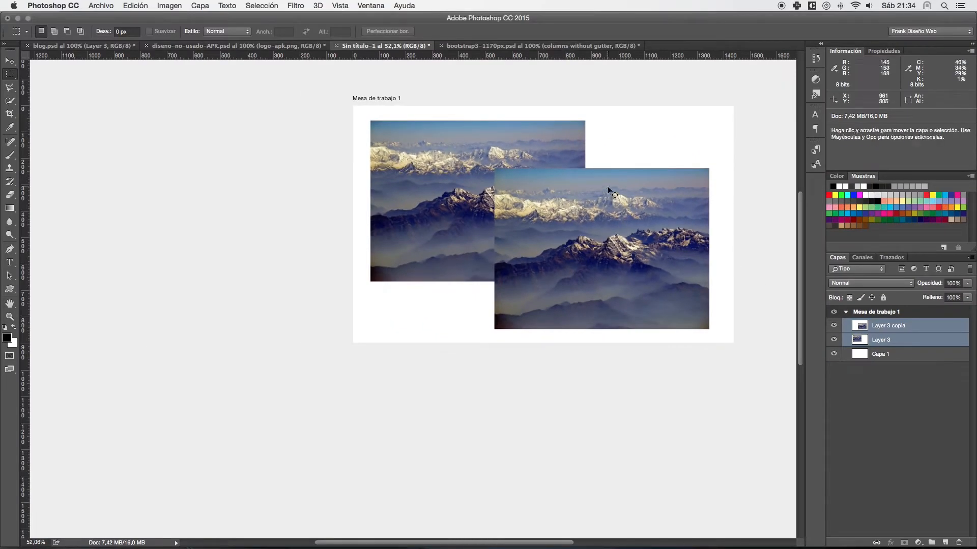
{"action": "mouse_move", "coordinate": [608, 190]}
{"action": "left_mouse_down"}
{"action": "mouse_move", "coordinate": [584, 201]}
{"action": "mouse_move", "coordinate": [578, 171]}
{"action": "mouse_move", "coordinate": [614, 175]}
{"action": "mouse_move", "coordinate": [616, 187]}
{"action": "mouse_move", "coordinate": [608, 181]}
{"action": "left_mouse_up"}
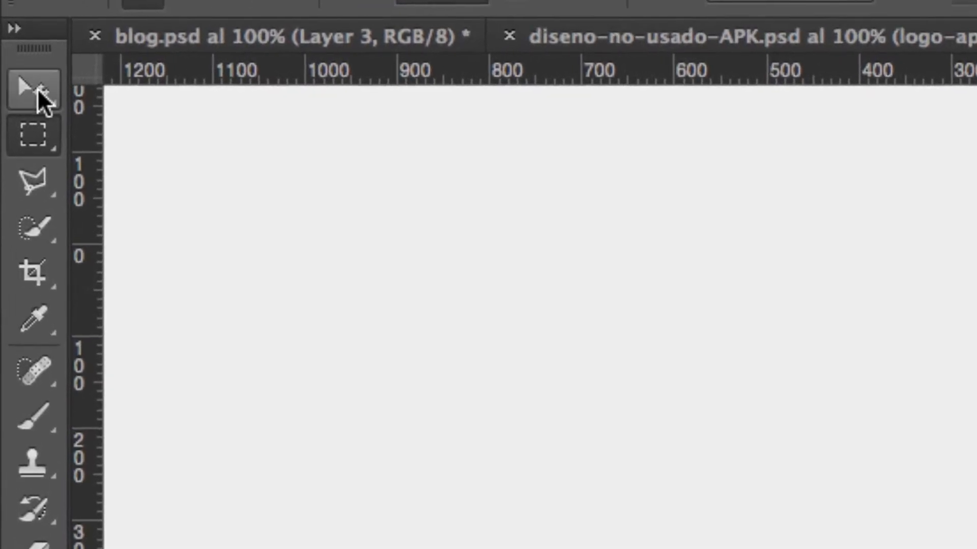
- Draw a second artboard about 829 × 1119 px beside the first with the Artboard tool, and delete it
{"action": "right_click", "coordinate": [37, 89]}
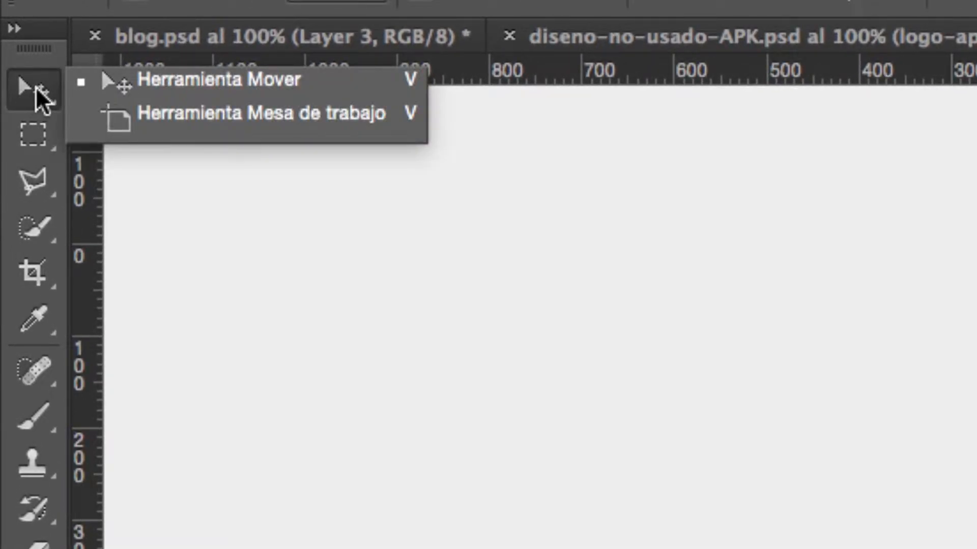
{"action": "left_click", "coordinate": [210, 118]}
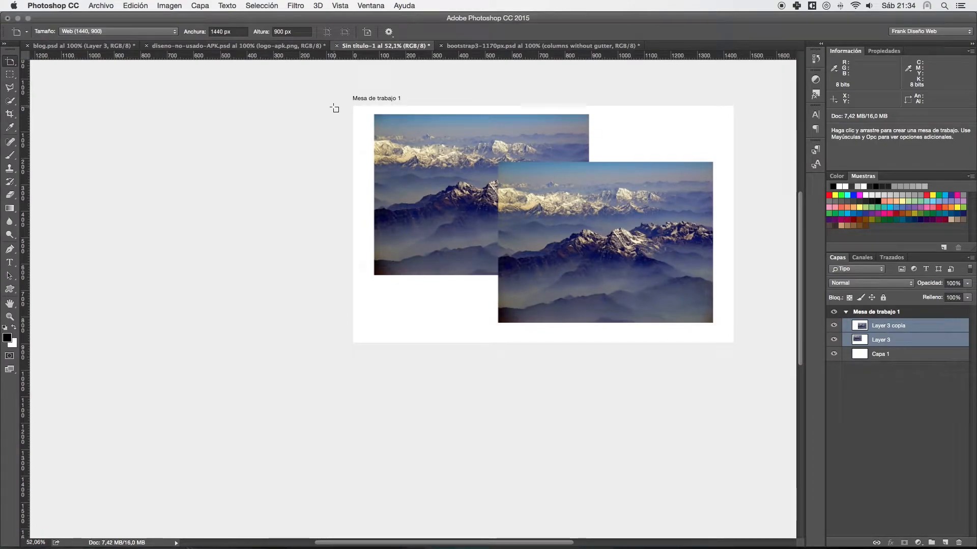
{"action": "left_click_drag", "start_coordinate": [332, 105], "coordinate": [113, 401]}
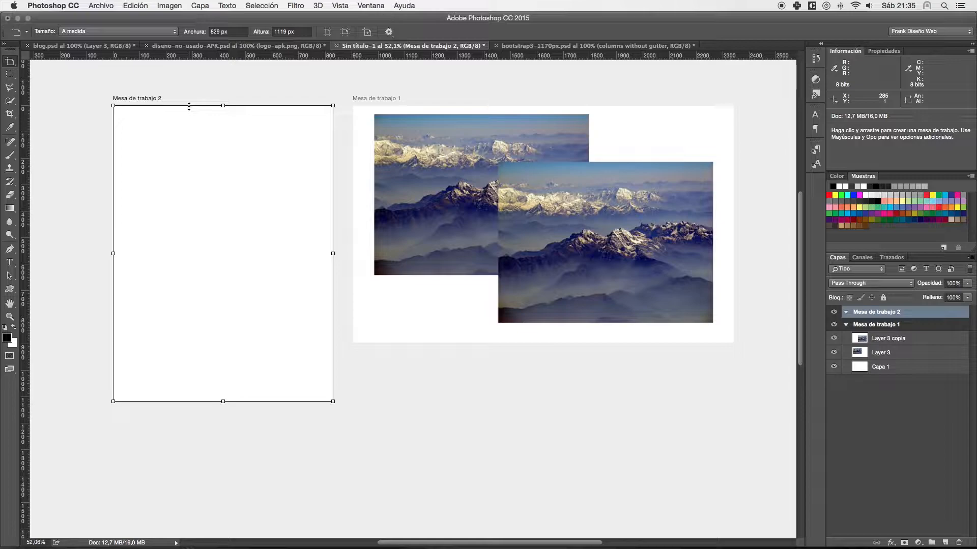
{"action": "key", "text": "Delete"}
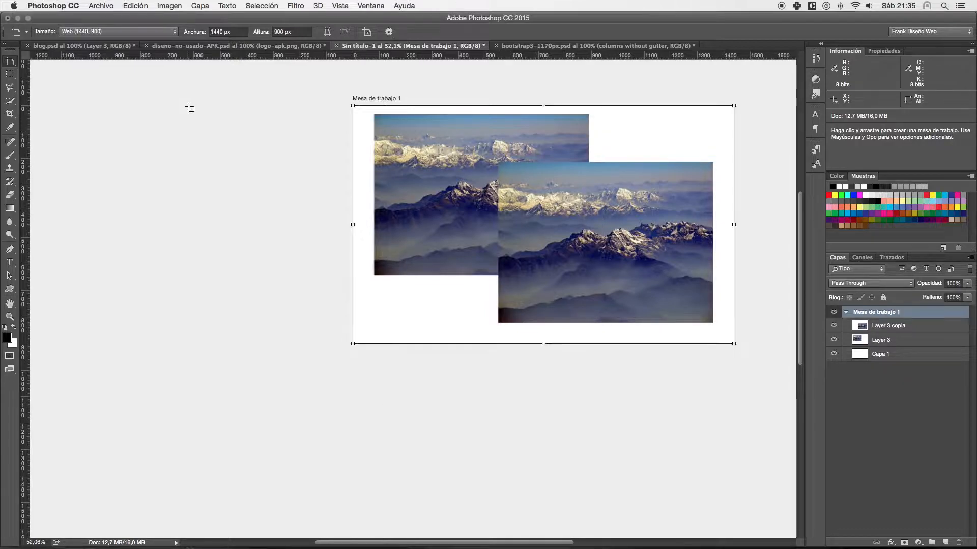
- Try several Rectangular Marquee selections on the photos, ending with one about 437 × 223 px spanning both of them
{"action": "left_click_drag", "start_coordinate": [426, 148], "coordinate": [298, 161]}
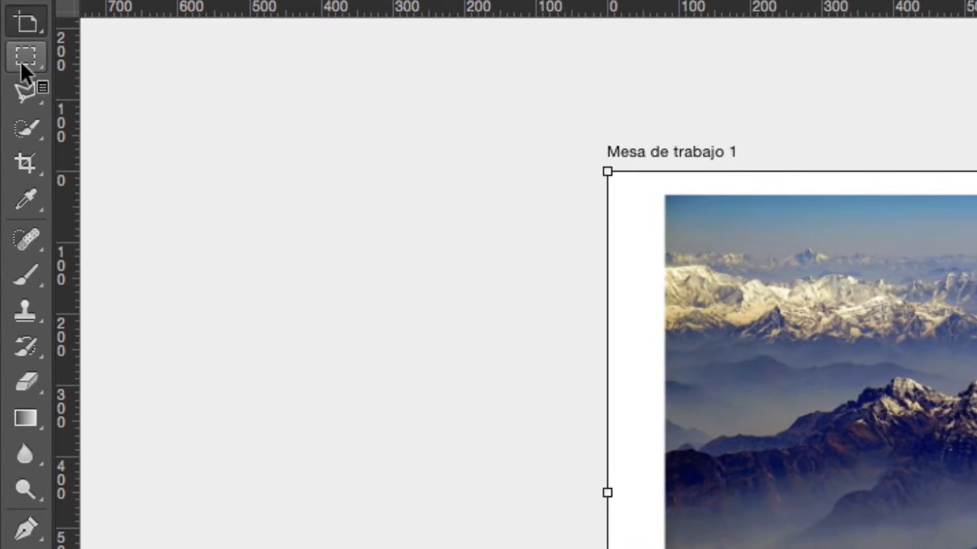
{"action": "left_click", "coordinate": [27, 54]}
{"action": "left_click", "coordinate": [122, 50]}
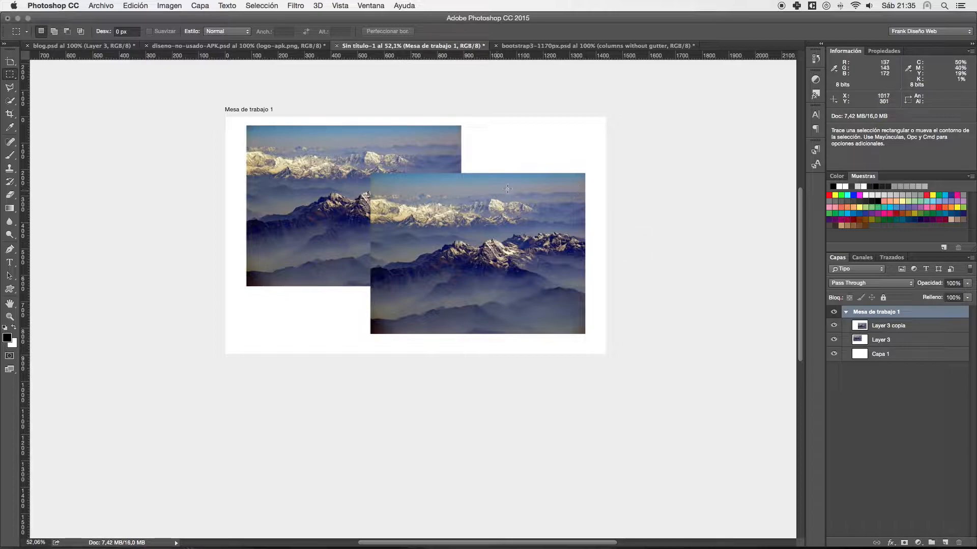
{"action": "left_click_drag", "start_coordinate": [554, 181], "coordinate": [304, 309]}
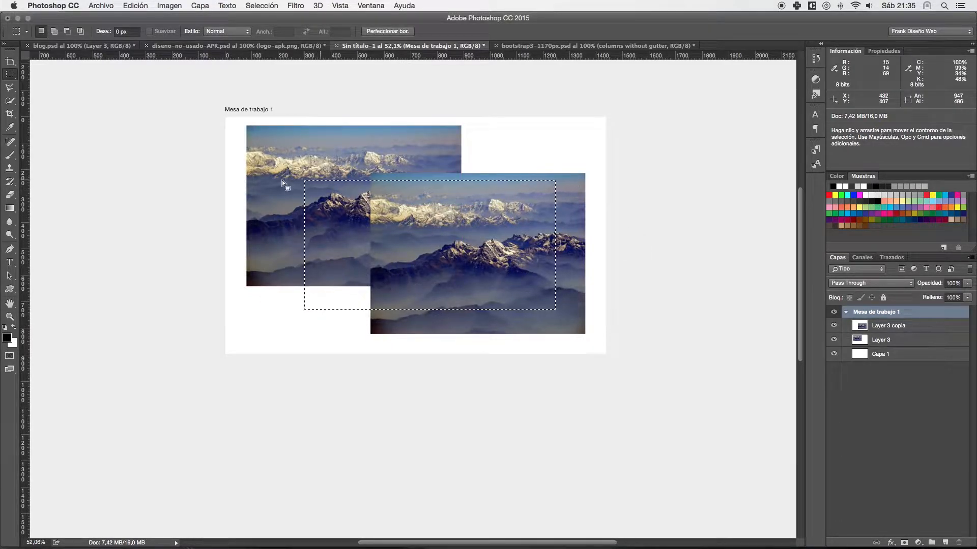
{"action": "left_click_drag", "start_coordinate": [408, 196], "coordinate": [454, 222]}
{"action": "left_click", "coordinate": [436, 163]}
{"action": "left_click_drag", "start_coordinate": [461, 125], "coordinate": [351, 153]}
{"action": "left_click_drag", "start_coordinate": [311, 187], "coordinate": [427, 247]}
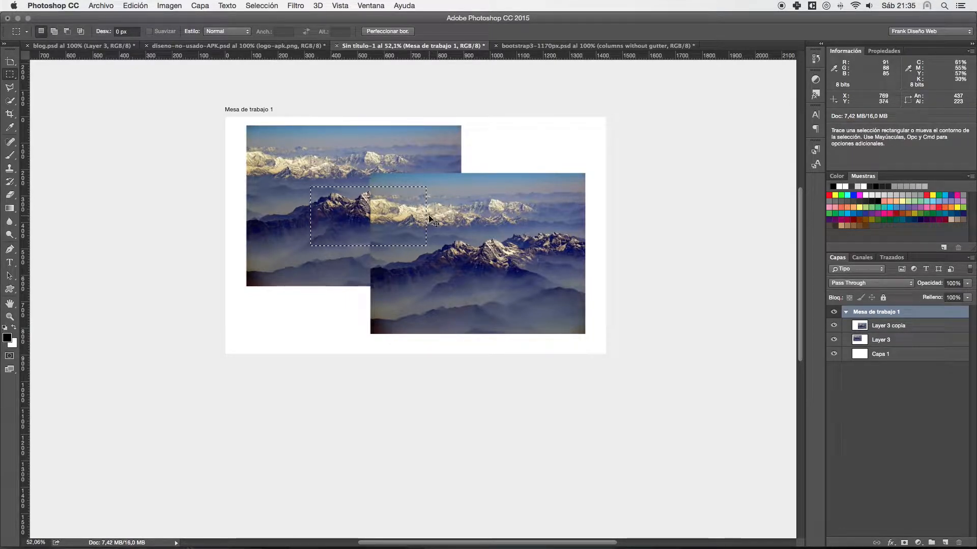
- Hide the Layer 3 copia and Layer 3 photos at 100% zoom, keeping the marquee selection active
{"action": "key", "text": "super+plus"}
{"action": "key", "text": "super+plus"}
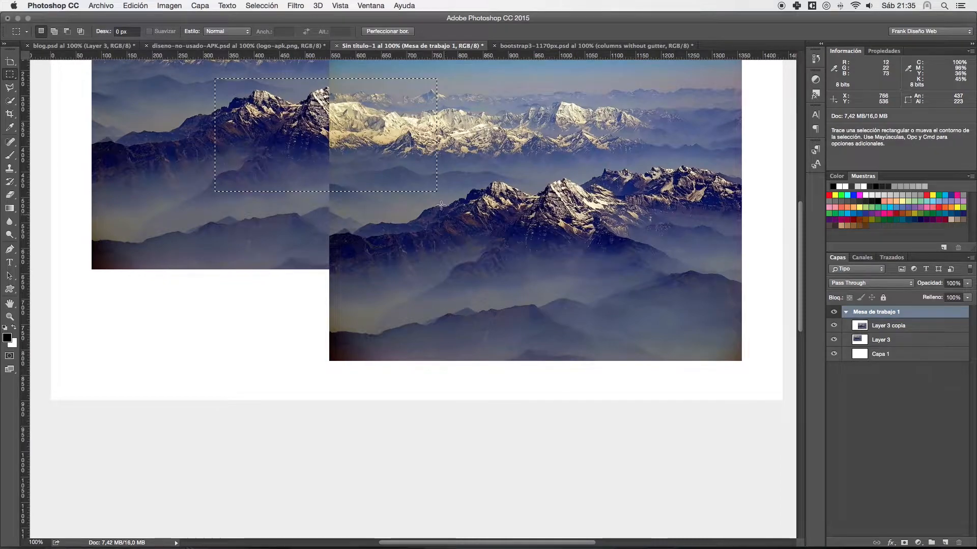
{"action": "left_click_drag", "start_coordinate": [426, 164], "coordinate": [425, 252]}
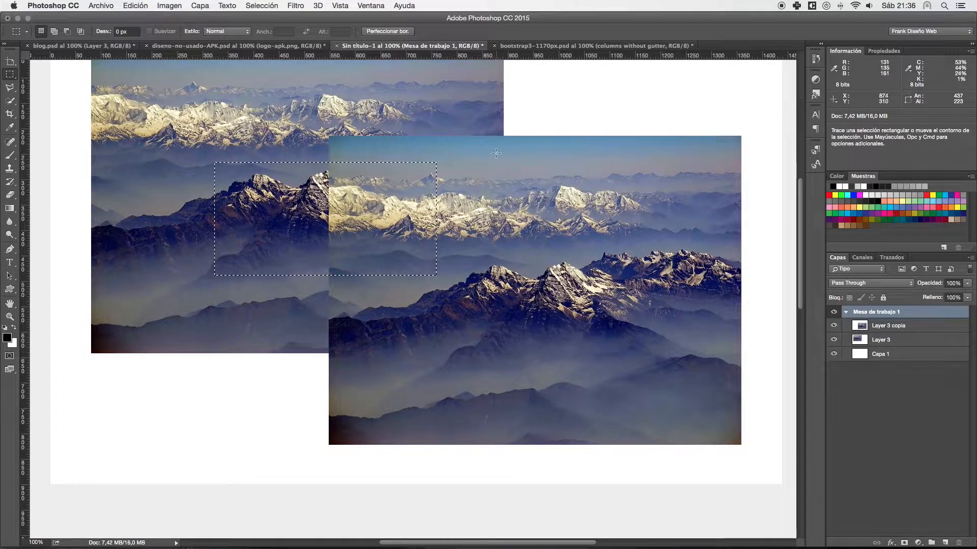
{"action": "left_click", "coordinate": [833, 326]}
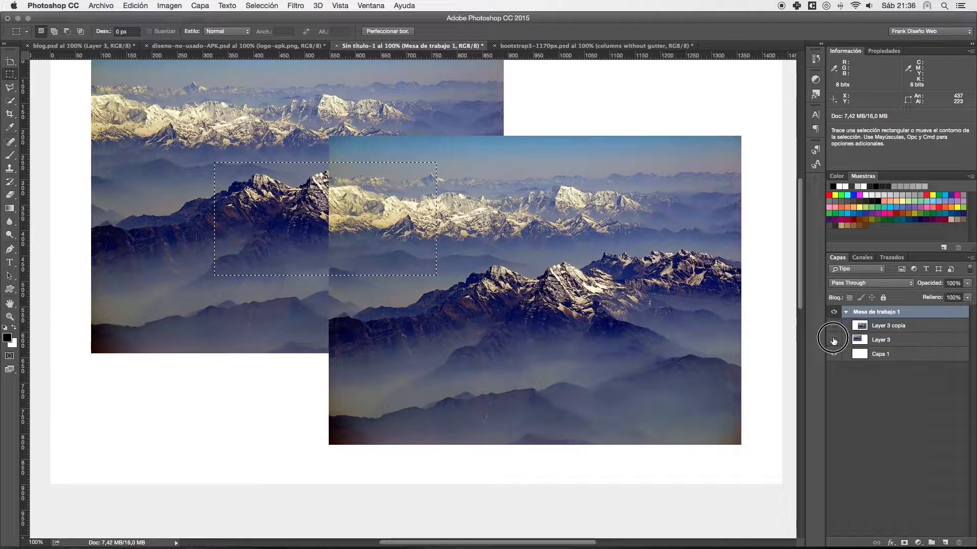
{"action": "left_click", "coordinate": [833, 340]}
- Add a rectangle overlapping the selection's upper-right corner, and subtract another rectangle from the upper part of the combined shape
{"action": "left_click_drag", "start_coordinate": [499, 108], "coordinate": [389, 190]}
{"action": "key", "text": "super+z"}
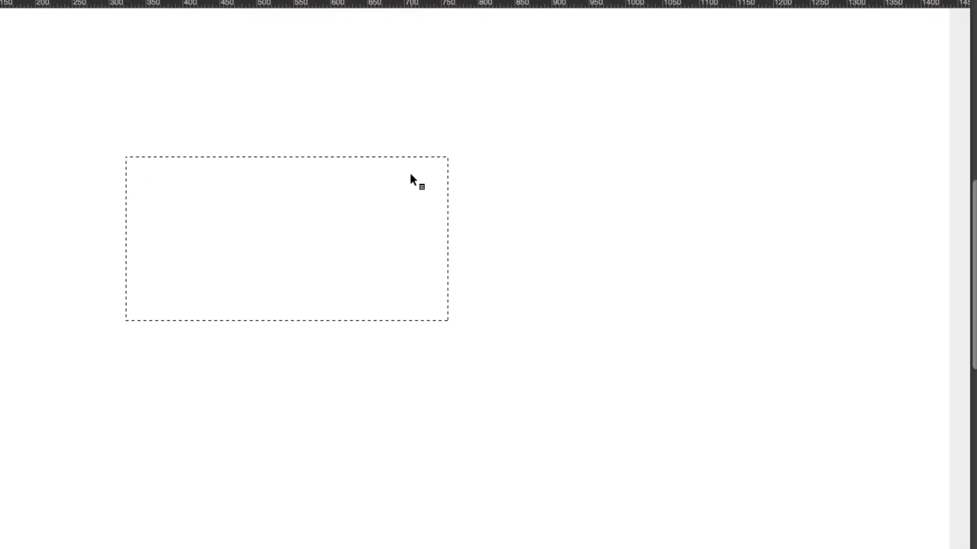
{"action": "left_click_drag", "start_coordinate": [503, 83], "coordinate": [300, 237]}
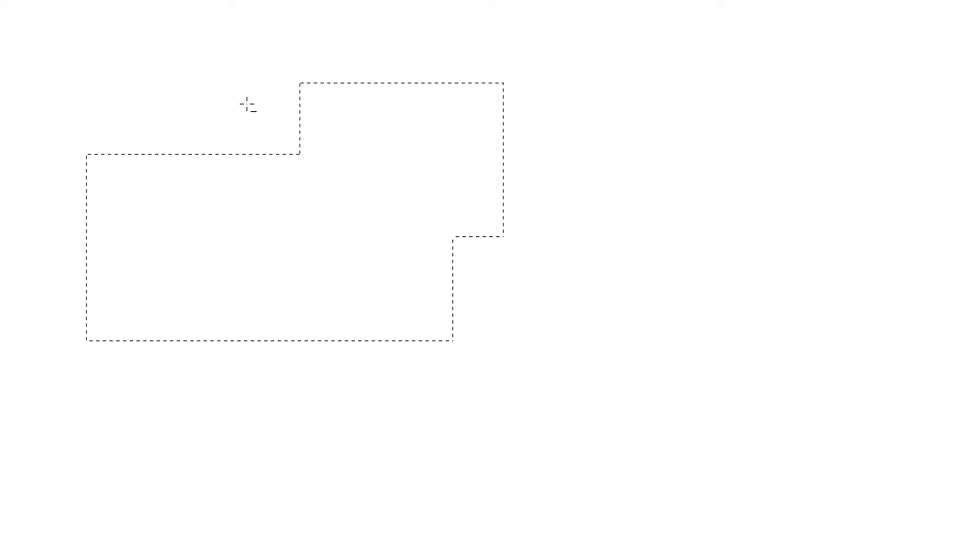
{"action": "left_click_drag", "start_coordinate": [235, 102], "coordinate": [368, 204]}
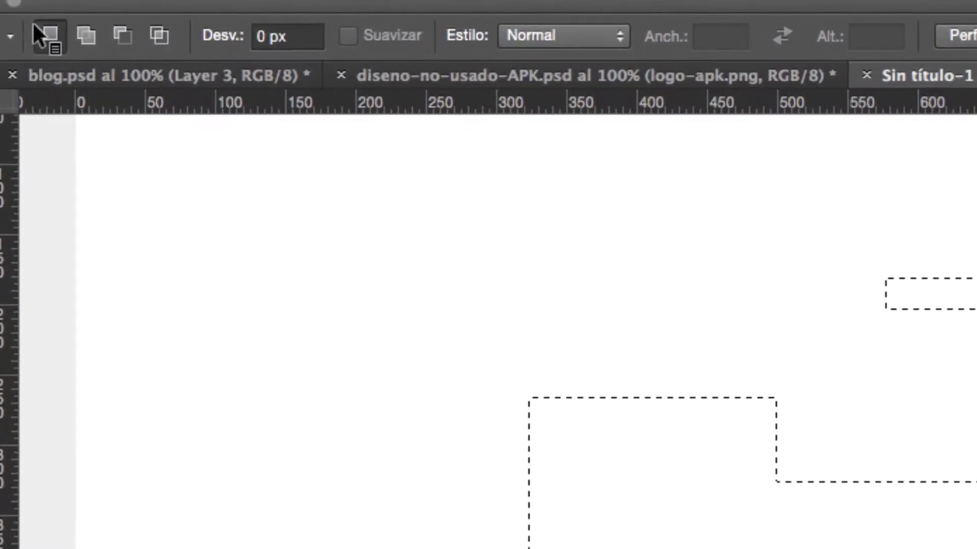
- Cycle through the marquee's selection modes and intersect the selection with a rectangle over its upper-left corner, keeping about 126 × 126 px
{"action": "left_click", "coordinate": [152, 37]}
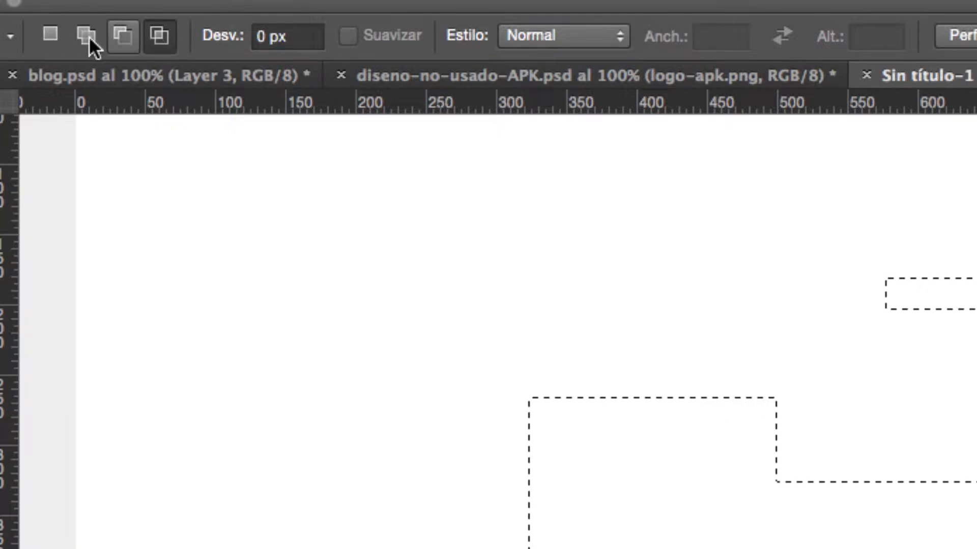
{"action": "left_click", "coordinate": [124, 34]}
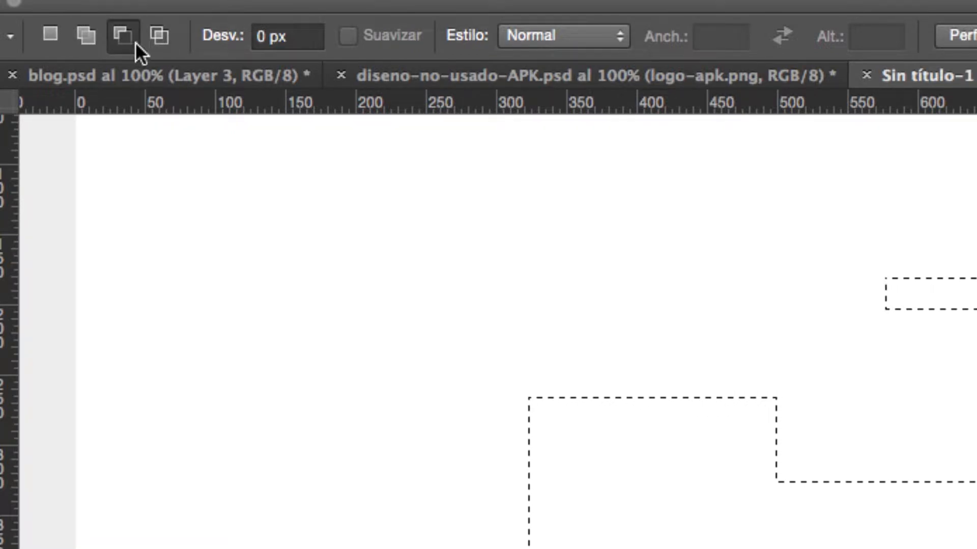
{"action": "left_click", "coordinate": [81, 33]}
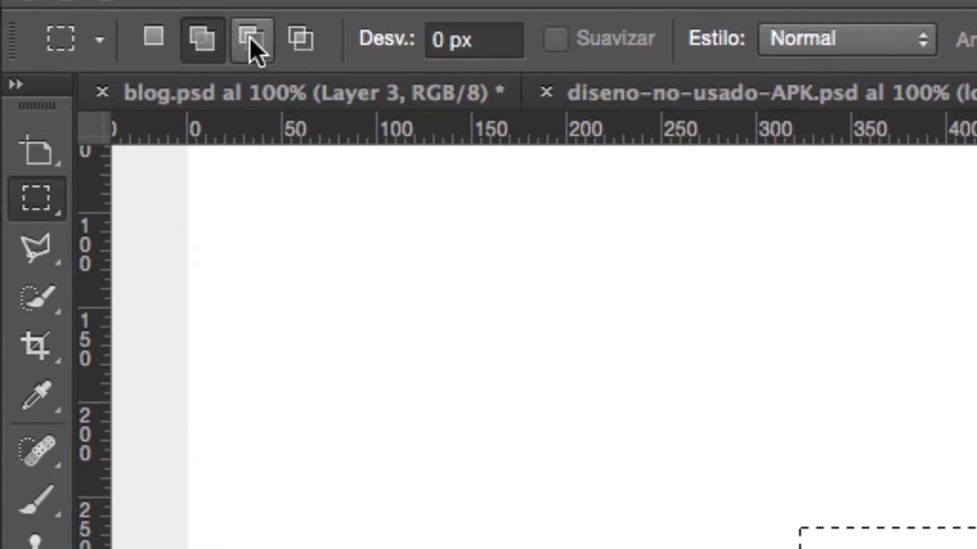
{"action": "key", "text": "alt"}
{"action": "key", "text": "alt"}
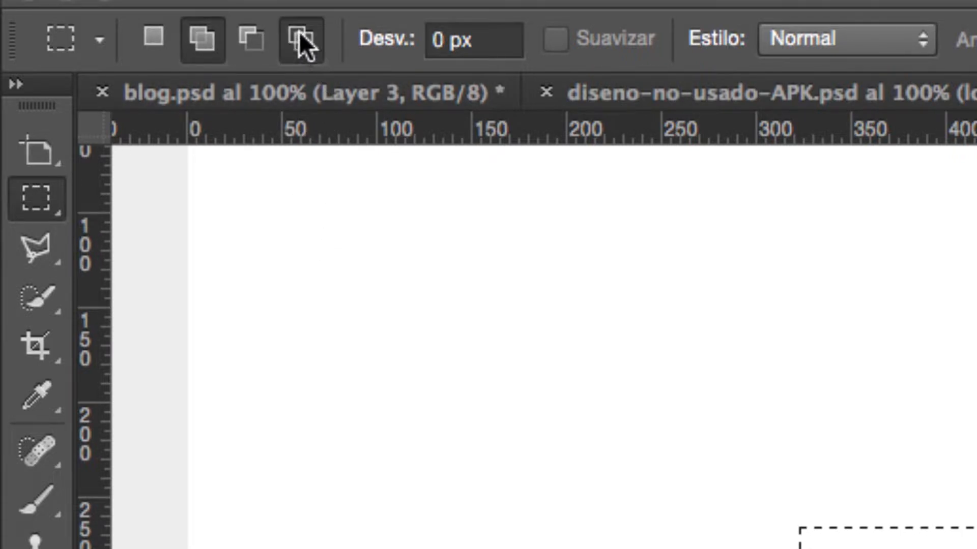
{"action": "left_click", "coordinate": [299, 32]}
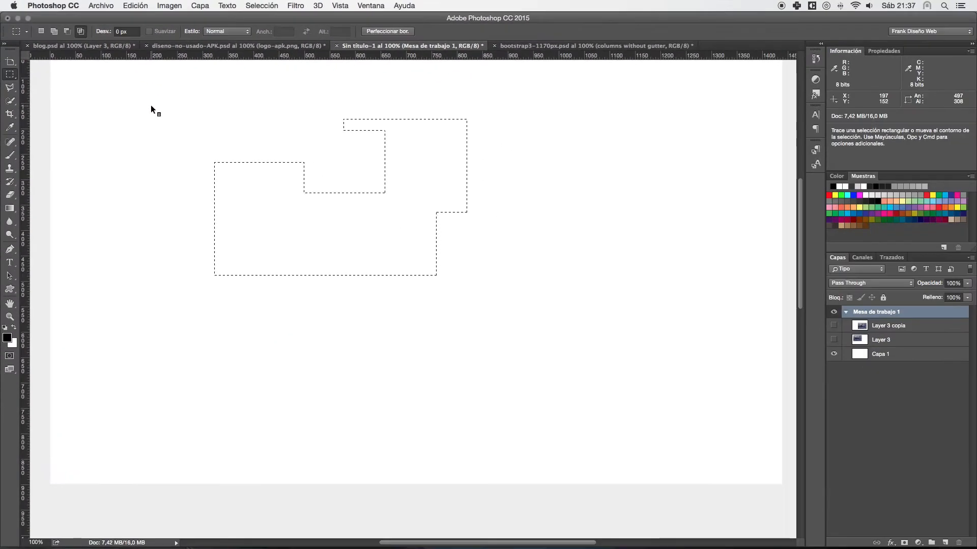
{"action": "left_click_drag", "start_coordinate": [130, 89], "coordinate": [278, 227]}
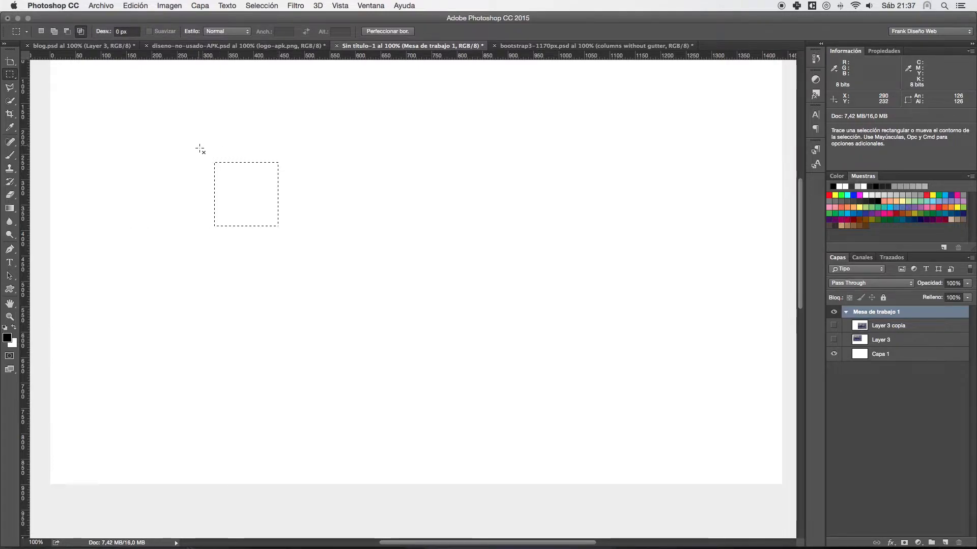
- Clear the selection with the marquee back in new-selection mode, and show the Layer 3 copia photo again
{"action": "left_click", "coordinate": [36, 33]}
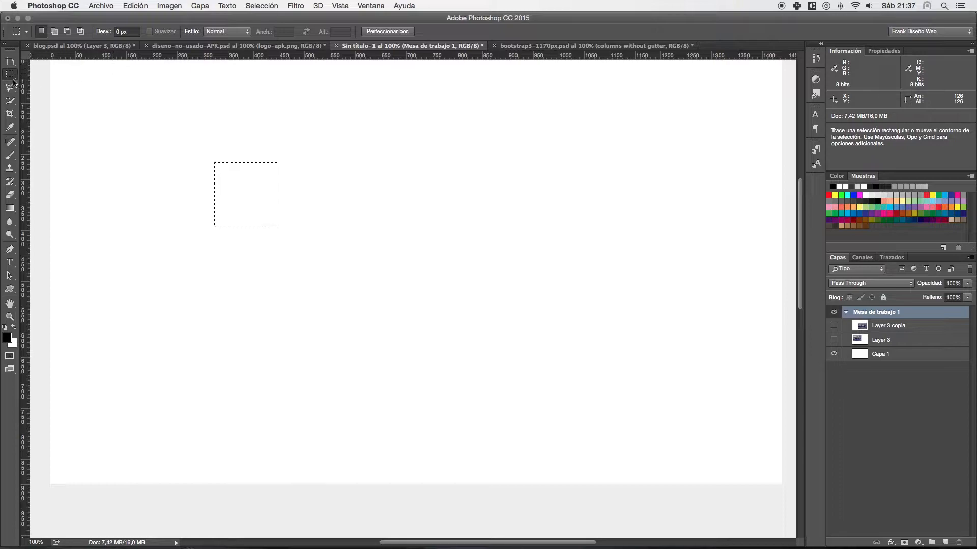
{"action": "left_click", "coordinate": [135, 130]}
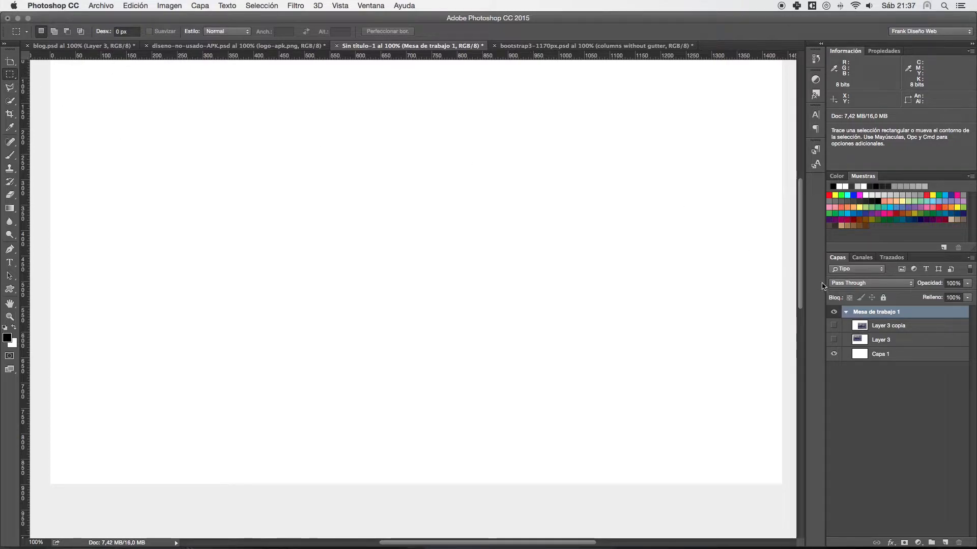
{"action": "left_click", "coordinate": [834, 325]}
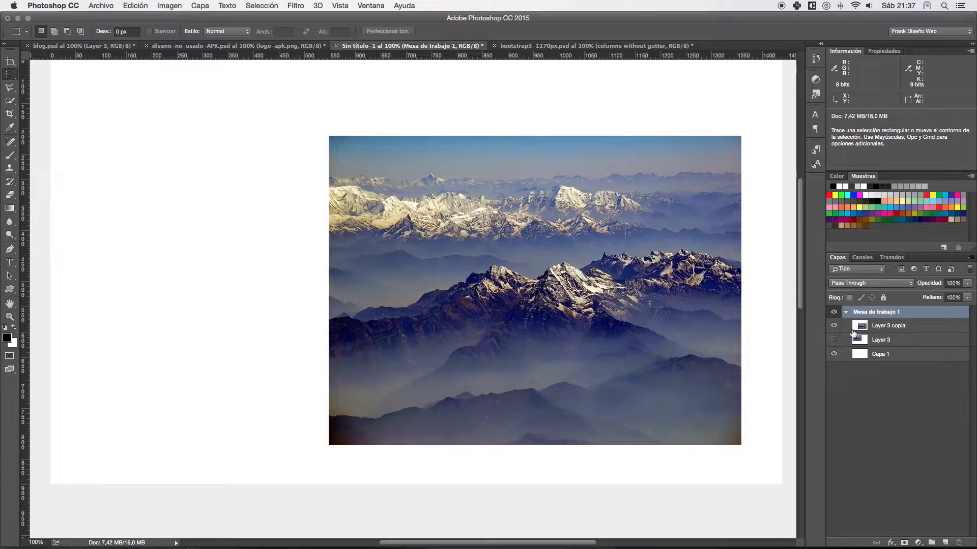
- Move the Layer 3 copia photo up and toward the artboard's left, and draw a rectangular selection about 572 × 233 px over its upper-right corner
{"action": "left_click", "coordinate": [906, 330]}
{"action": "left_click_drag", "start_coordinate": [587, 228], "coordinate": [416, 207]}
{"action": "left_click_drag", "start_coordinate": [597, 92], "coordinate": [306, 210]}
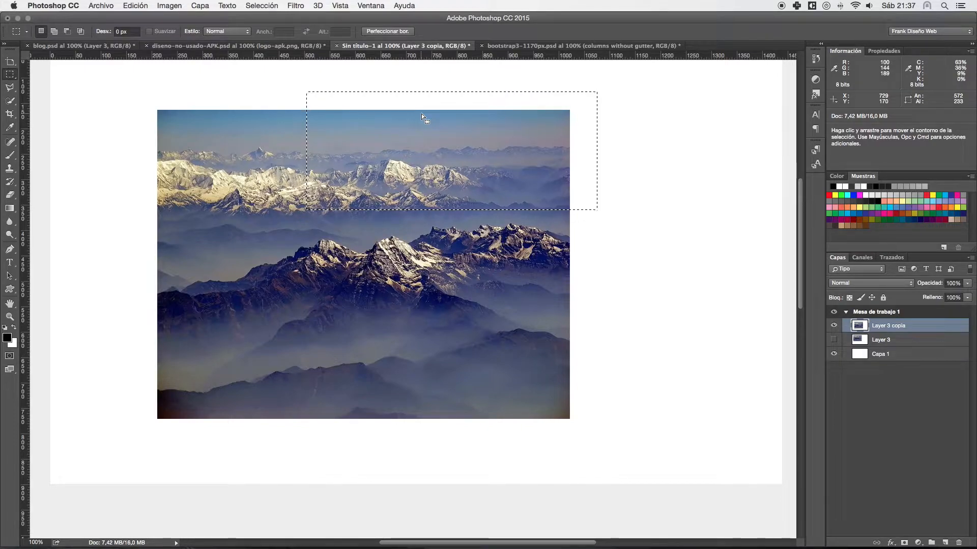
- Try deleting the selected part of the photo and painting over it with the Brush, undoing each attempt
{"action": "key", "text": "Delete"}
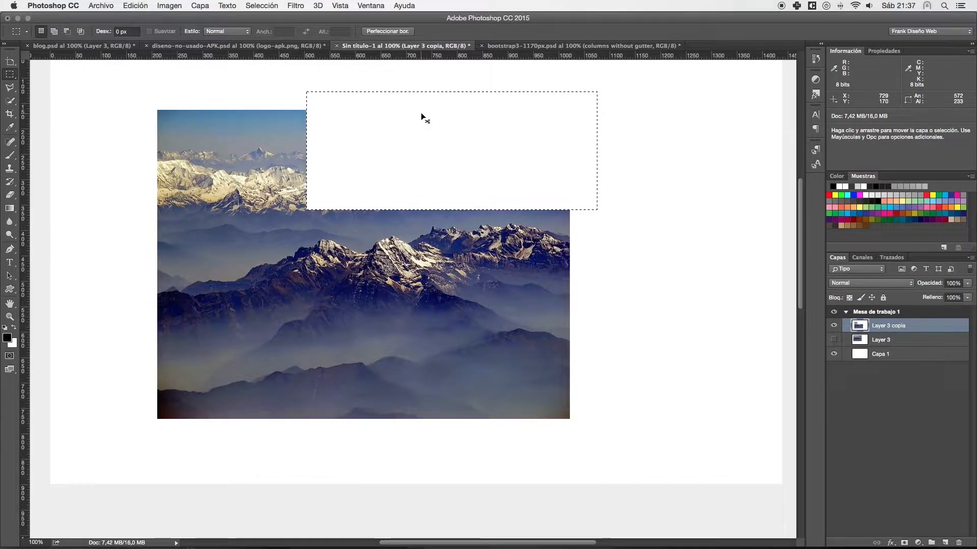
{"action": "key", "text": "super+z"}
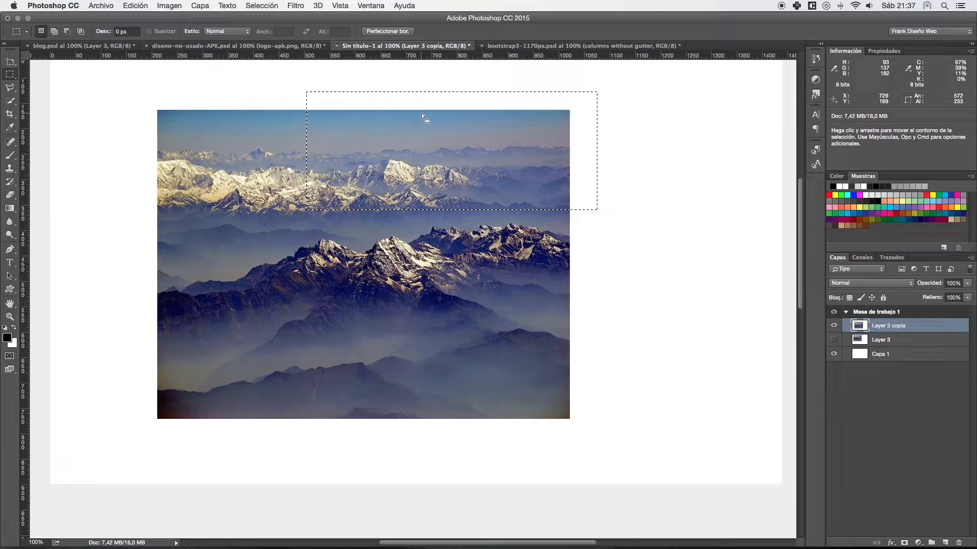
{"action": "left_click", "coordinate": [10, 158]}
{"action": "mouse_move", "coordinate": [453, 127]}
{"action": "left_mouse_down"}
{"action": "mouse_move", "coordinate": [279, 149]}
{"action": "mouse_move", "coordinate": [304, 105]}
{"action": "mouse_move", "coordinate": [360, 97]}
{"action": "mouse_move", "coordinate": [410, 102]}
{"action": "mouse_move", "coordinate": [393, 126]}
{"action": "mouse_move", "coordinate": [444, 144]}
{"action": "mouse_move", "coordinate": [649, 152]}
{"action": "mouse_move", "coordinate": [551, 182]}
{"action": "mouse_move", "coordinate": [257, 190]}
{"action": "mouse_move", "coordinate": [263, 215]}
{"action": "mouse_move", "coordinate": [590, 98]}
{"action": "mouse_move", "coordinate": [588, 190]}
{"action": "left_mouse_up"}
{"action": "key", "text": "super+z"}
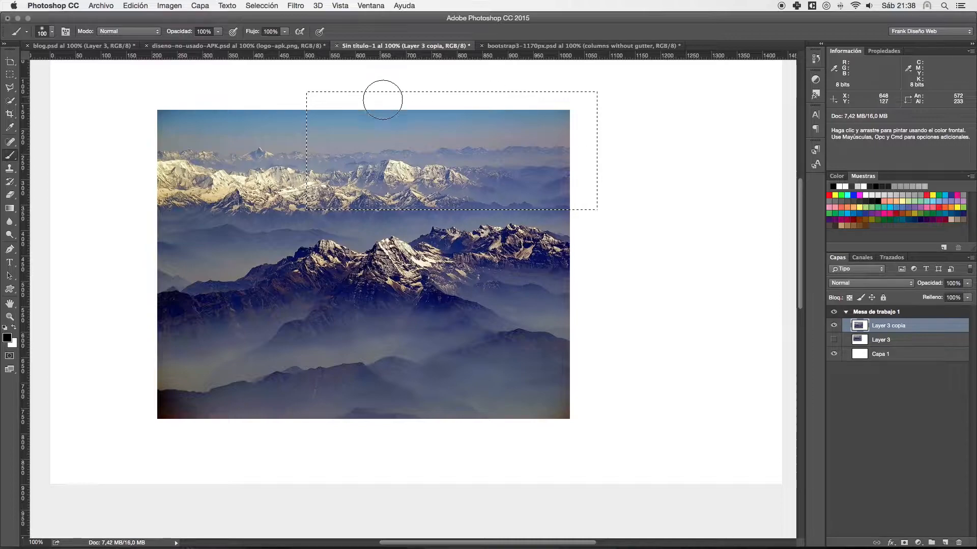
- Try moving the selected piece away from the rest of the photo, and restore the whole photo with no selection active
{"action": "left_click_drag", "start_coordinate": [364, 148], "coordinate": [382, 142]}
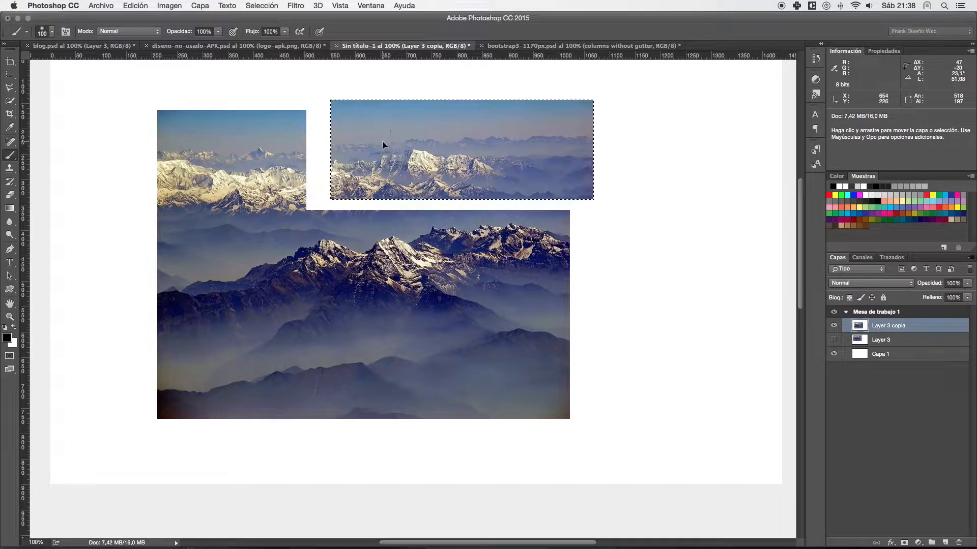
{"action": "key", "text": "super+z"}
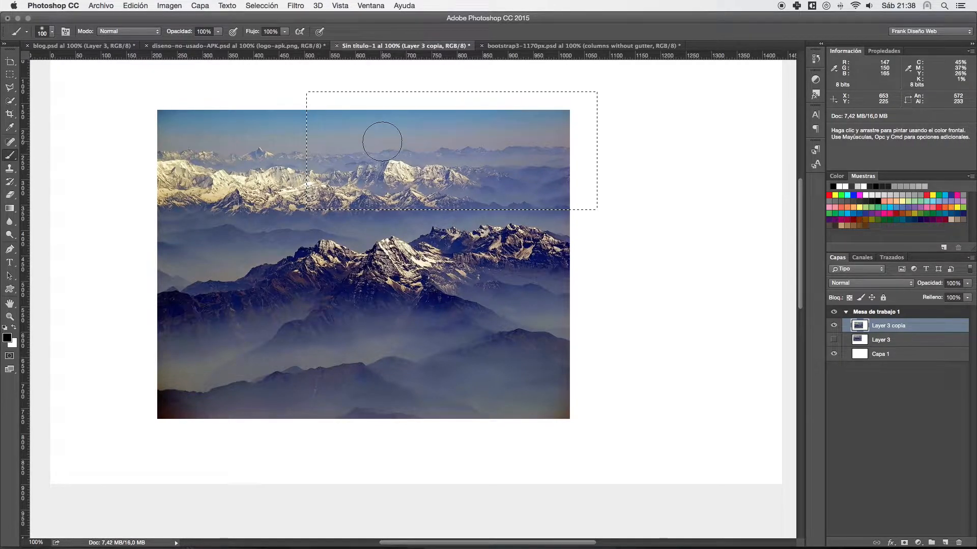
{"action": "left_click", "coordinate": [8, 75]}
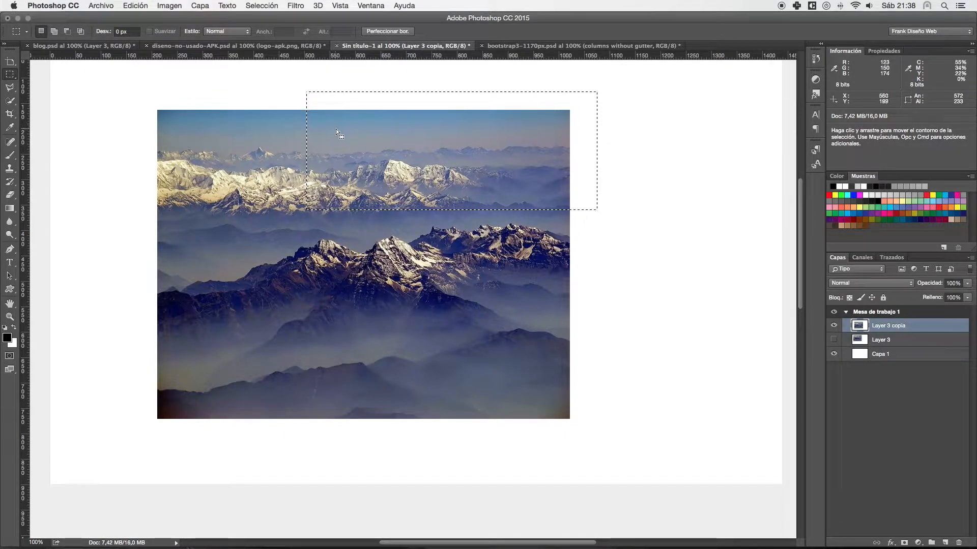
{"action": "left_click_drag", "start_coordinate": [328, 174], "coordinate": [453, 151]}
{"action": "left_click", "coordinate": [371, 165]}
{"action": "key", "text": "super+z"}
{"action": "key", "text": "super+alt+z"}
{"action": "key", "text": "super+alt+z"}
{"action": "key", "text": "super+alt+z"}
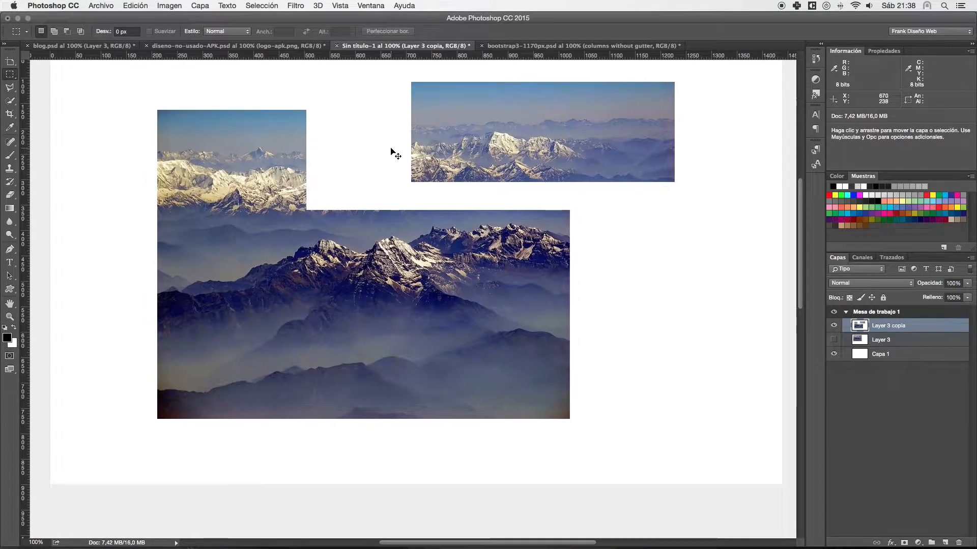
{"action": "left_click", "coordinate": [272, 83]}
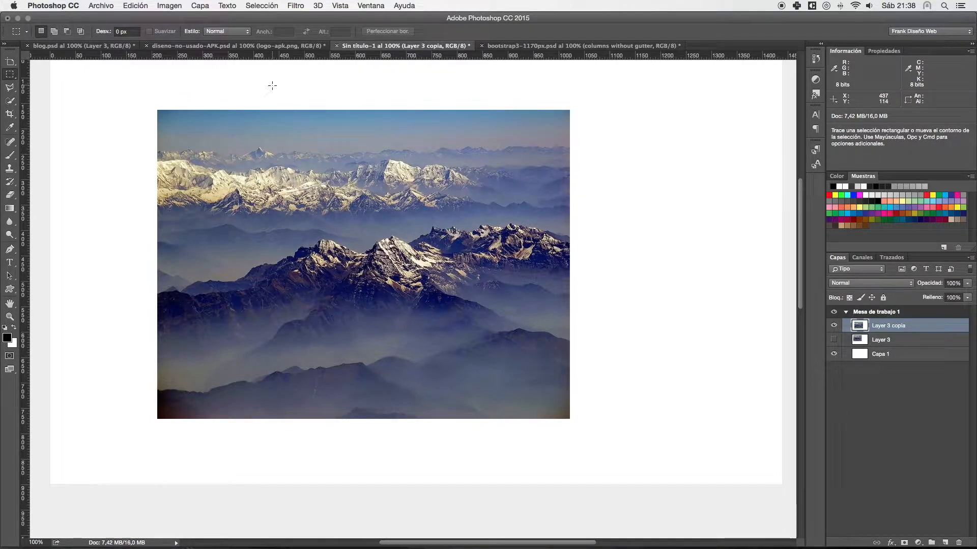
- Outline a rectangular selection over the photo's upper-right area, and switch to the Elliptical Marquee tool
{"action": "left_click_drag", "start_coordinate": [308, 105], "coordinate": [565, 213]}
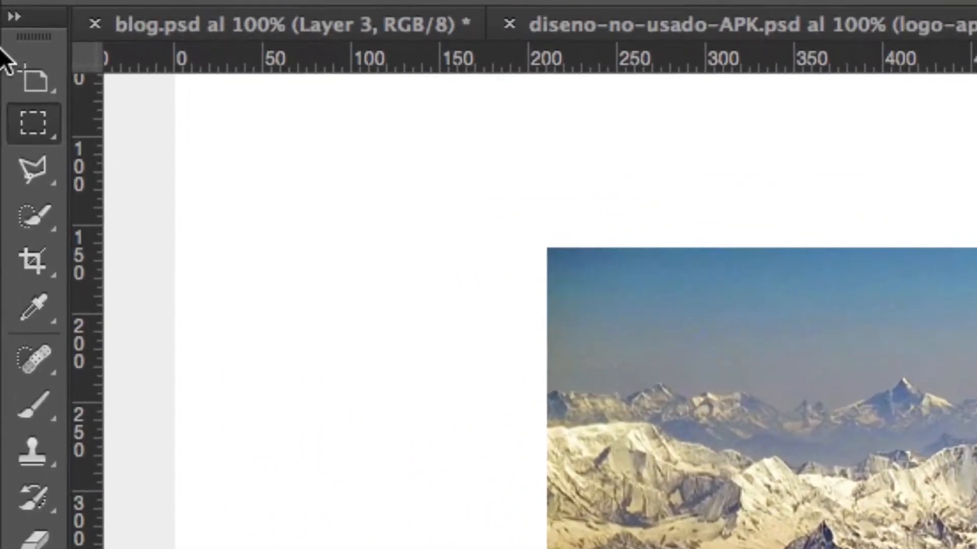
{"action": "left_click", "coordinate": [36, 123]}
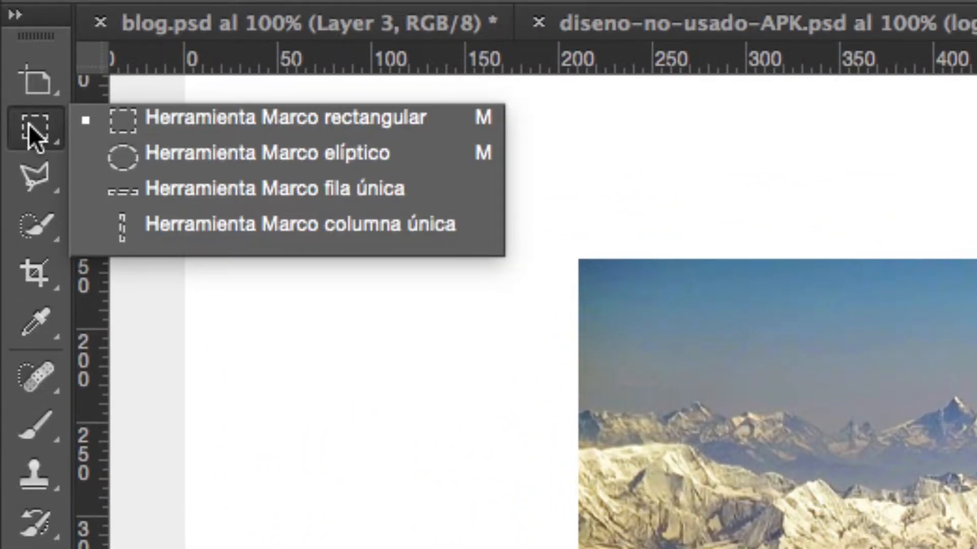
{"action": "left_click", "coordinate": [30, 126]}
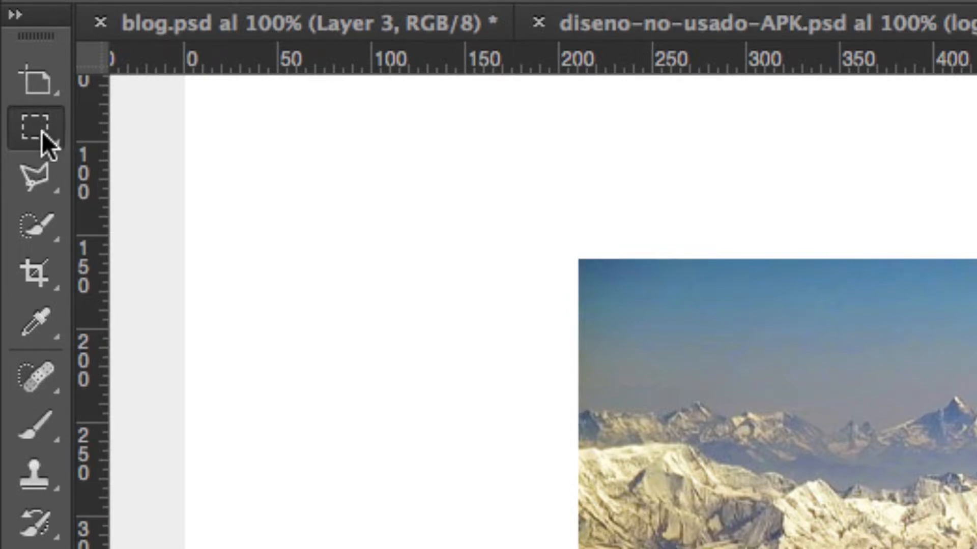
{"action": "right_click", "coordinate": [42, 132]}
{"action": "left_click", "coordinate": [228, 153]}
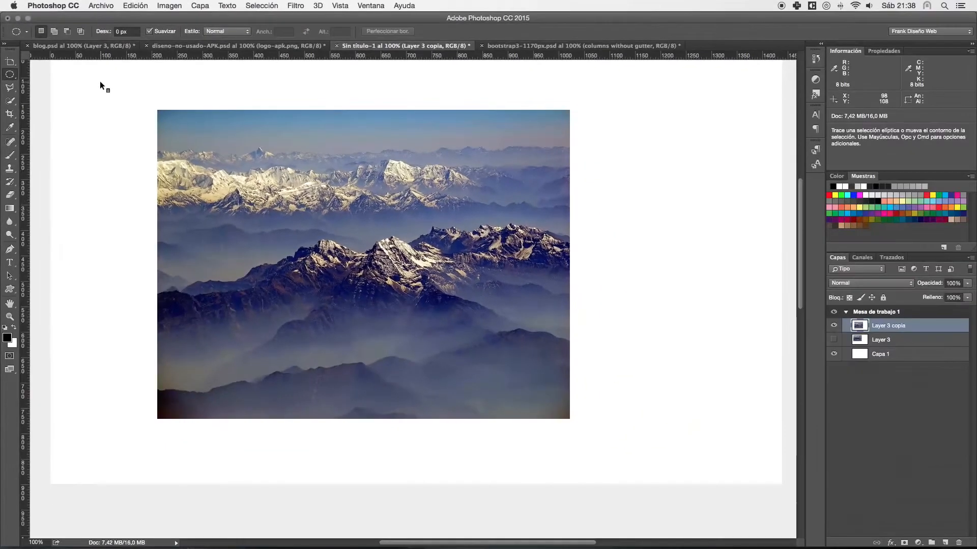
- Draw an elliptical selection over the photo's upper-left corner and a wide oval across its upper part, and clear the selection
{"action": "left_click_drag", "start_coordinate": [137, 84], "coordinate": [309, 240]}
{"action": "left_click_drag", "start_coordinate": [97, 102], "coordinate": [645, 225]}
{"action": "left_click", "coordinate": [113, 115]}
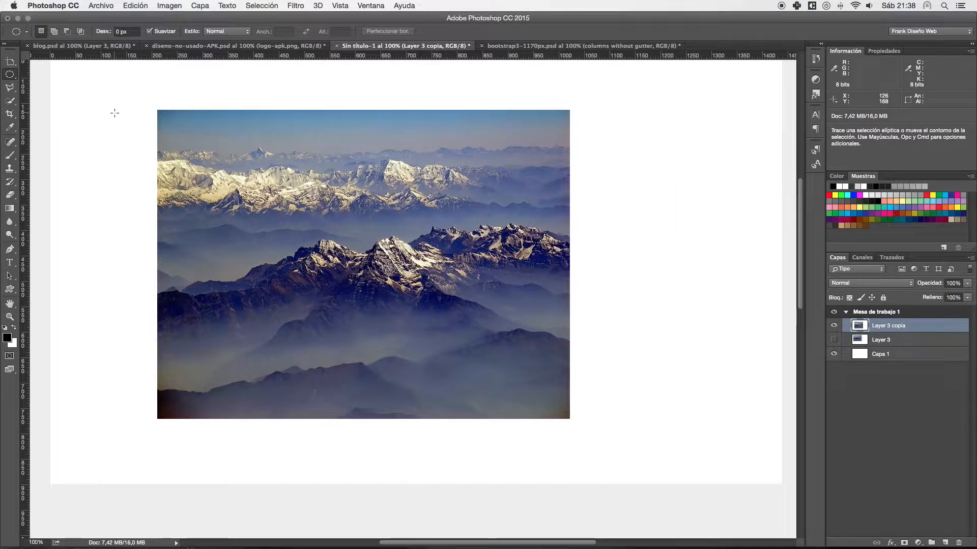
- Hide the Layer 3 copia photo, draw a circular selection, and try intersecting it with a separate oval about 554 × 172 px
{"action": "left_click", "coordinate": [833, 325]}
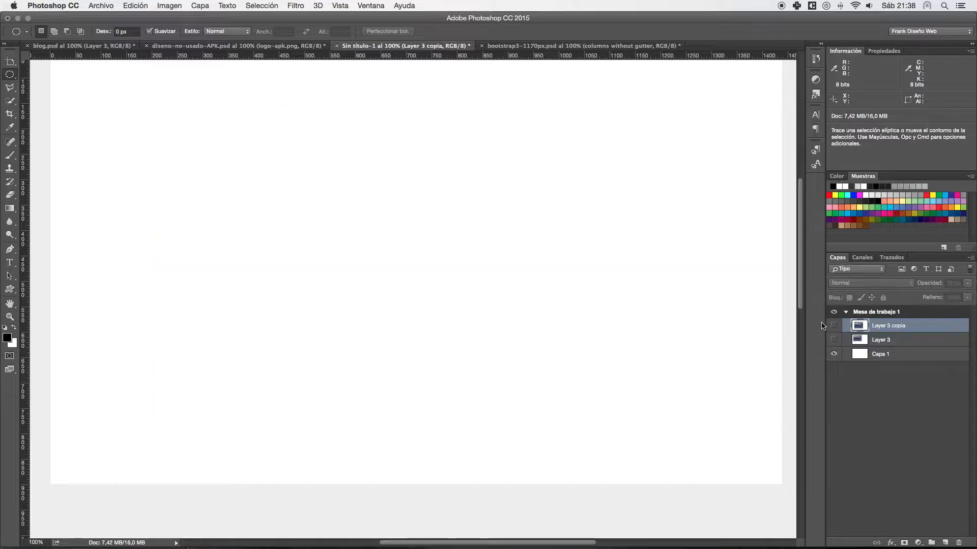
{"action": "left_click_drag", "start_coordinate": [95, 110], "coordinate": [223, 200]}
{"action": "left_click_drag", "start_coordinate": [252, 103], "coordinate": [532, 192]}
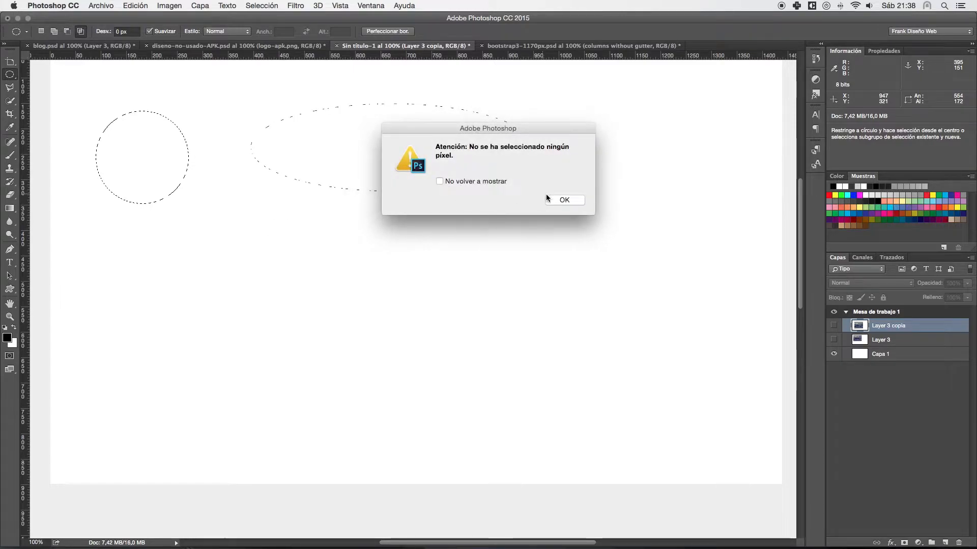
{"action": "left_click", "coordinate": [546, 198]}
- Draw a circular selection about 462 × 462 px on the blank artboard, clear it, and return to the Rectangular Marquee tool
{"action": "left_click_drag", "start_coordinate": [116, 101], "coordinate": [350, 347]}
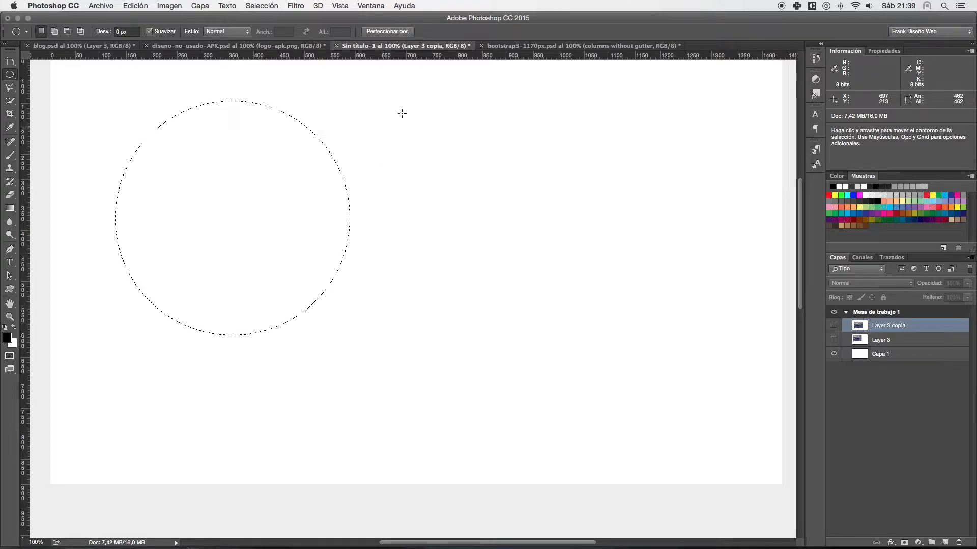
{"action": "left_click_drag", "start_coordinate": [425, 93], "coordinate": [346, 181]}
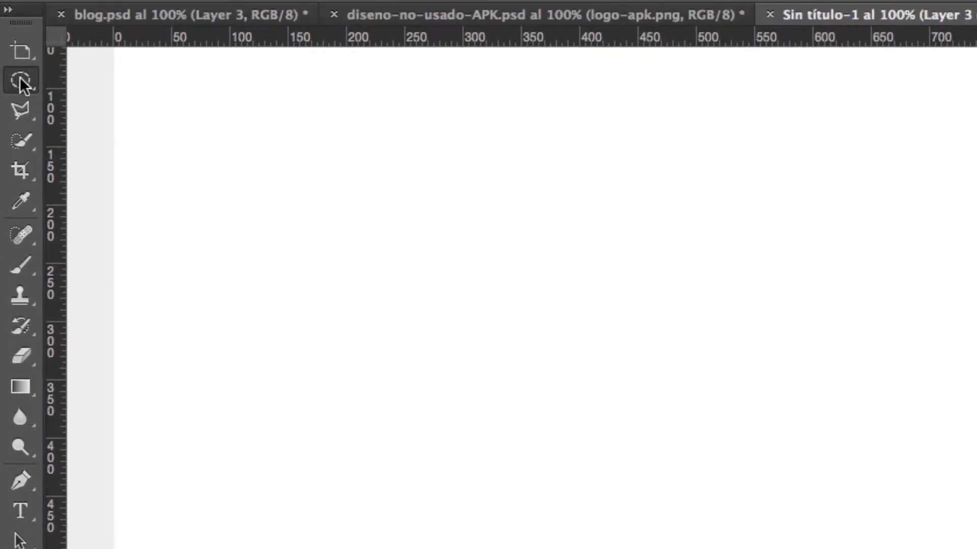
{"action": "left_click", "coordinate": [9, 74]}
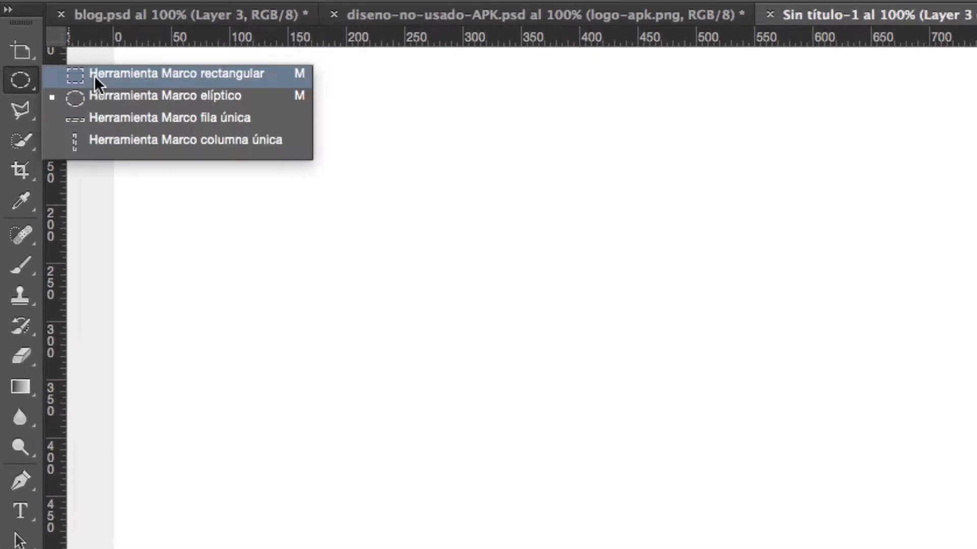
{"action": "left_click", "coordinate": [46, 65]}
- Draw a square selection about 210 × 210 px and a wide rectangular one on the blank artboard, and clear the selection
{"action": "left_click_drag", "start_coordinate": [268, 131], "coordinate": [578, 375]}
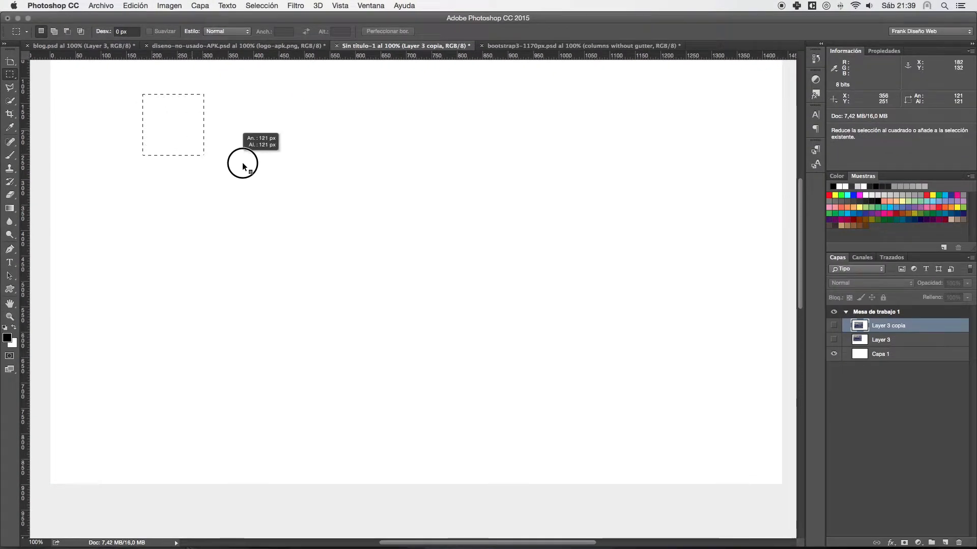
{"action": "left_click_drag", "start_coordinate": [306, 222], "coordinate": [262, 199]}
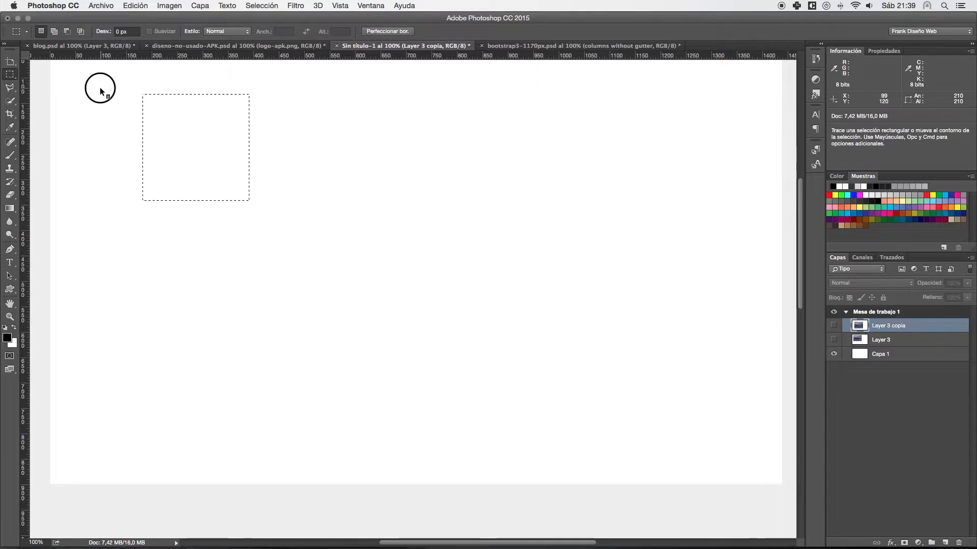
{"action": "left_click_drag", "start_coordinate": [108, 102], "coordinate": [451, 215]}
{"action": "left_click_drag", "start_coordinate": [238, 258], "coordinate": [235, 256]}
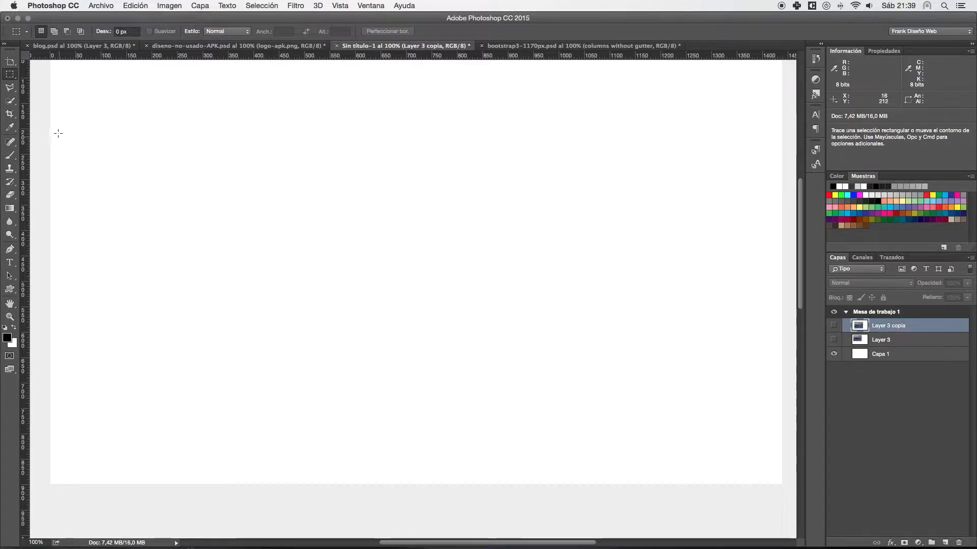
- Create a new layer and select a full-width rectangle of about 1440 × 315 px along the artboard's upper edge
{"action": "left_click_drag", "start_coordinate": [246, 125], "coordinate": [246, 201]}
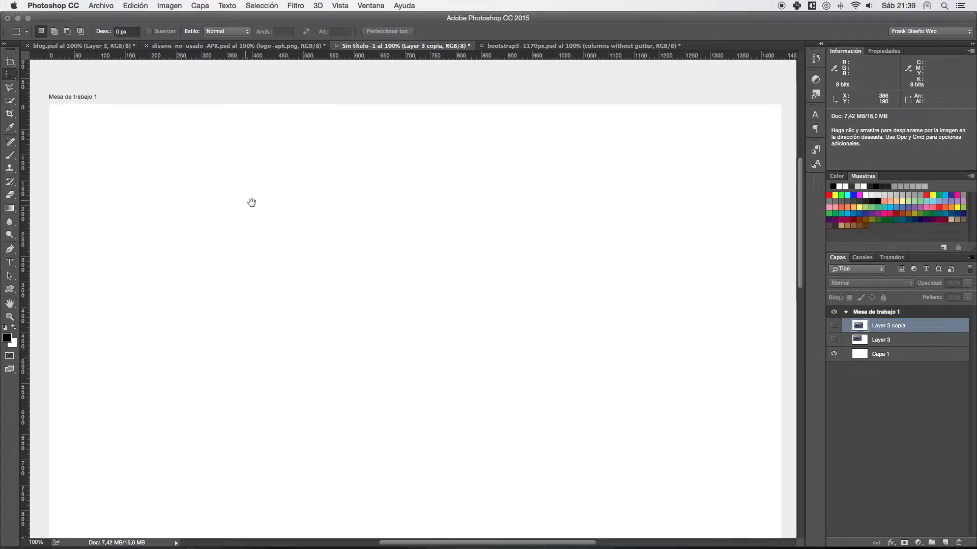
{"action": "left_click", "coordinate": [945, 543]}
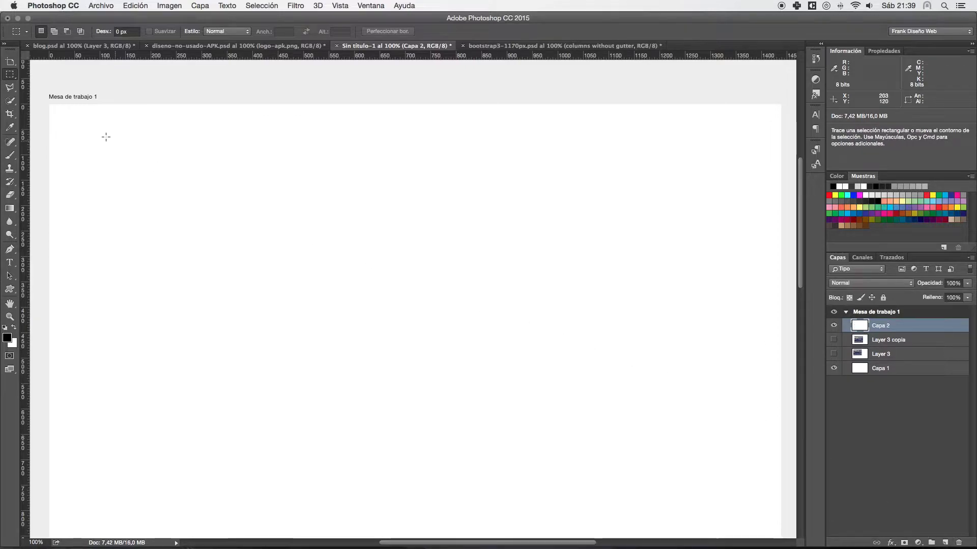
{"action": "left_click_drag", "start_coordinate": [42, 98], "coordinate": [789, 263]}
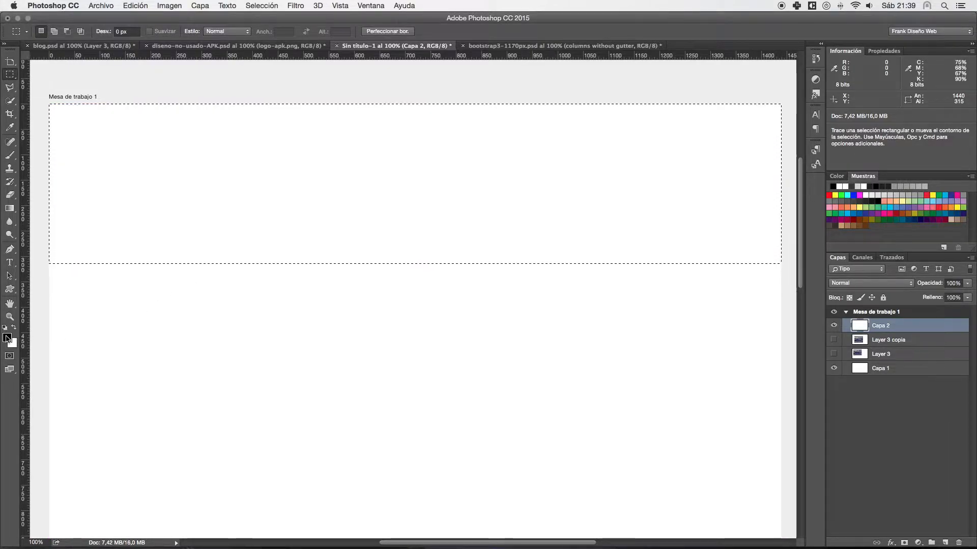
- Fill the selected band on Capa 2 with black using the Paint Bucket, and clear the selection
{"action": "left_click", "coordinate": [10, 155]}
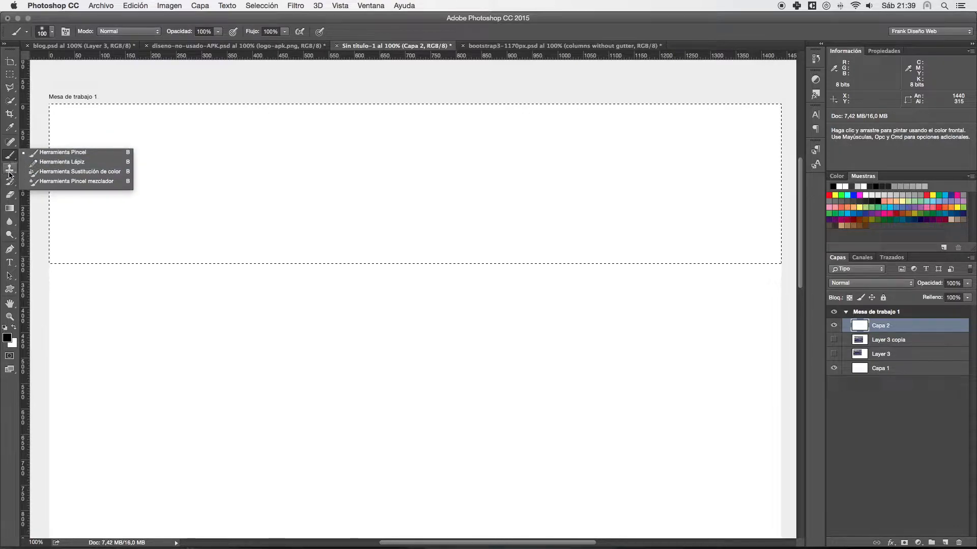
{"action": "left_click", "coordinate": [9, 208]}
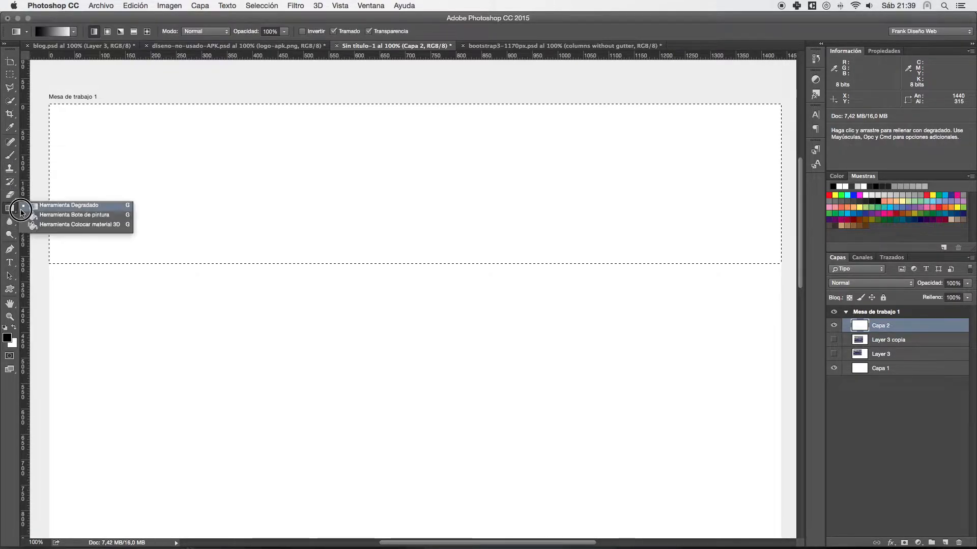
{"action": "left_click", "coordinate": [62, 214]}
{"action": "left_click", "coordinate": [129, 153]}
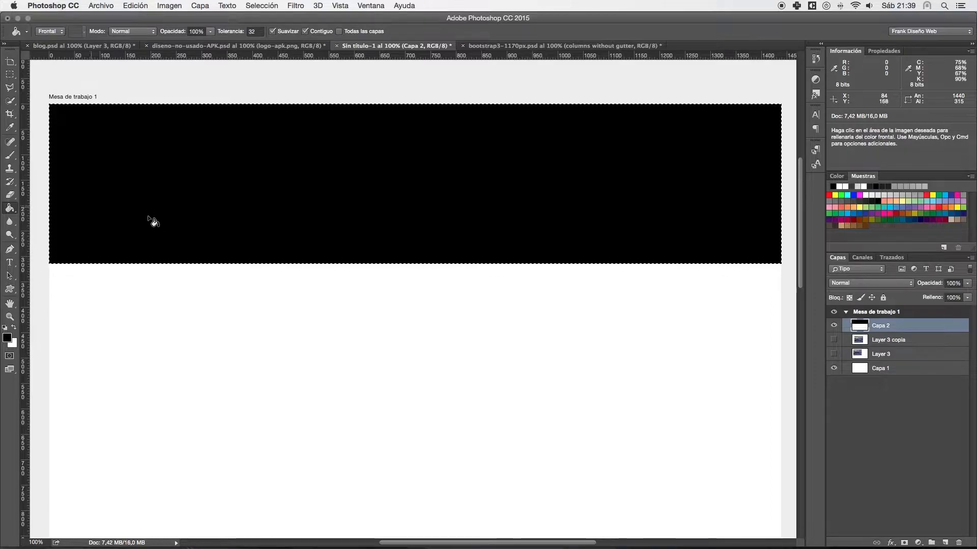
{"action": "key", "text": "super+d"}
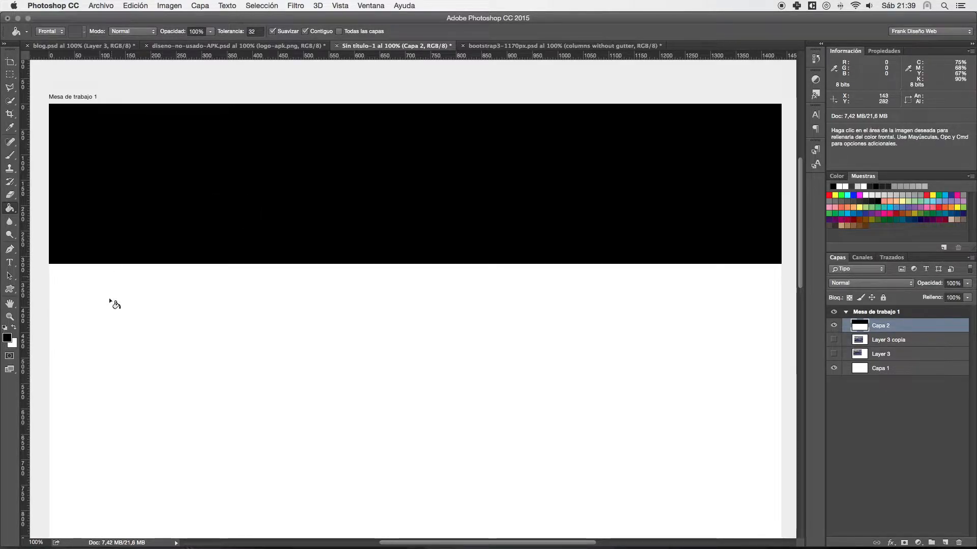
- Select the full-width area below the black band, about 1440 × 630 px, fill it with pure blue, and clear the selection
{"action": "left_click_drag", "start_coordinate": [288, 280], "coordinate": [286, 209]}
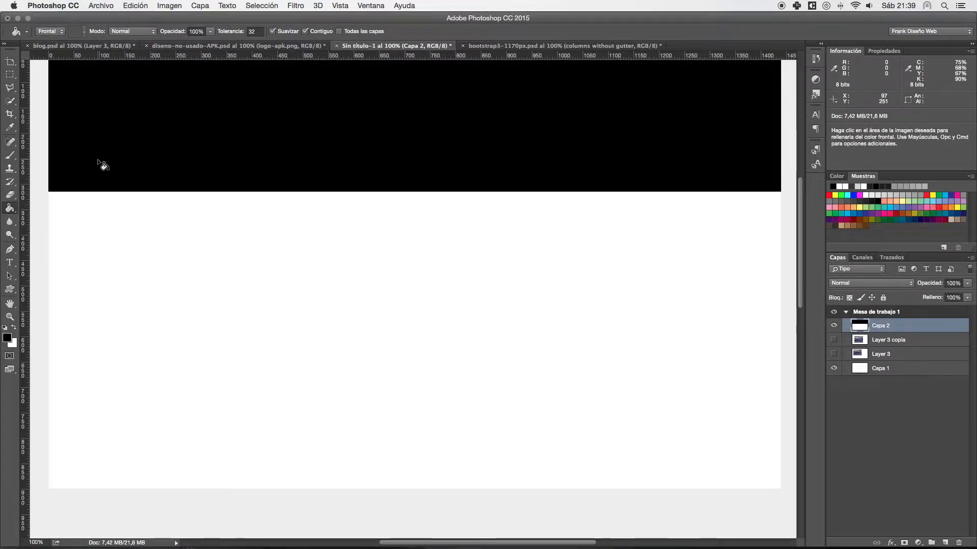
{"action": "left_click", "coordinate": [10, 75]}
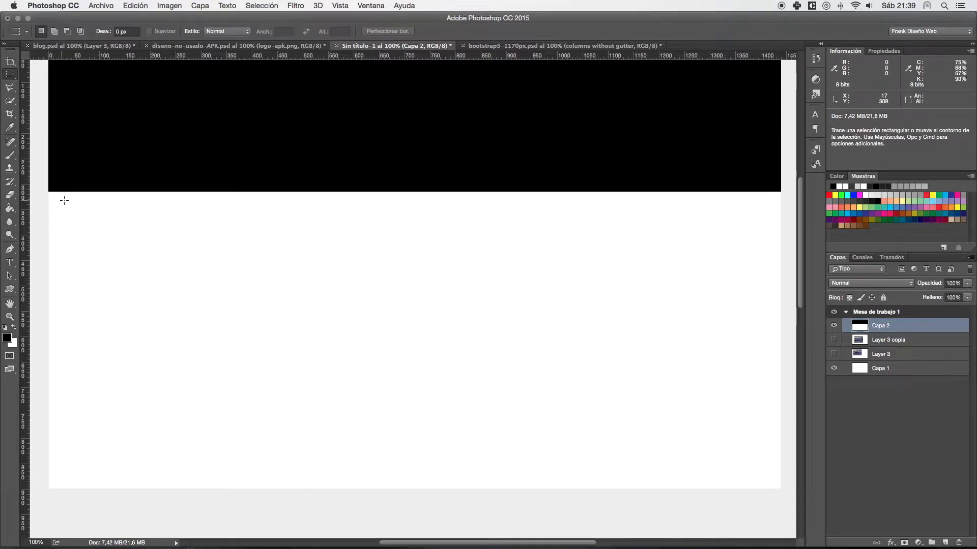
{"action": "left_click_drag", "start_coordinate": [46, 191], "coordinate": [783, 508]}
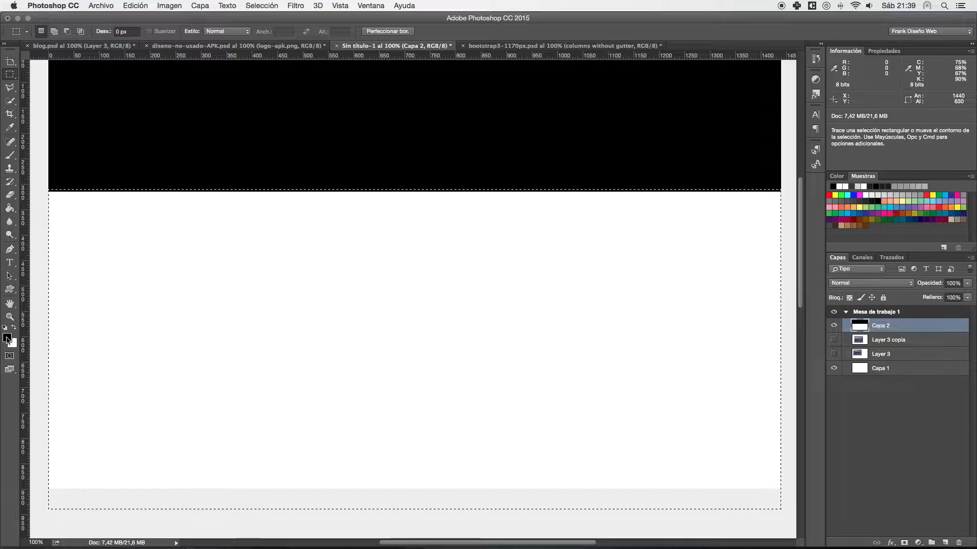
{"action": "left_click", "coordinate": [853, 194]}
{"action": "key", "text": "alt+BackSpace"}
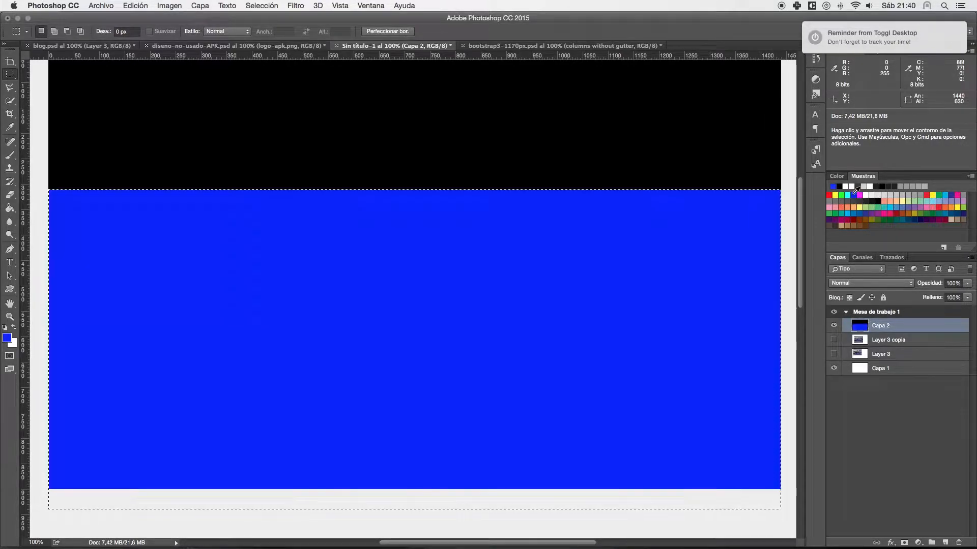
{"action": "key", "text": "super+d"}
- Place a one-pixel-high selection along the boundary between the black and blue areas with the Single Row Marquee
{"action": "left_click_drag", "start_coordinate": [488, 163], "coordinate": [489, 208]}
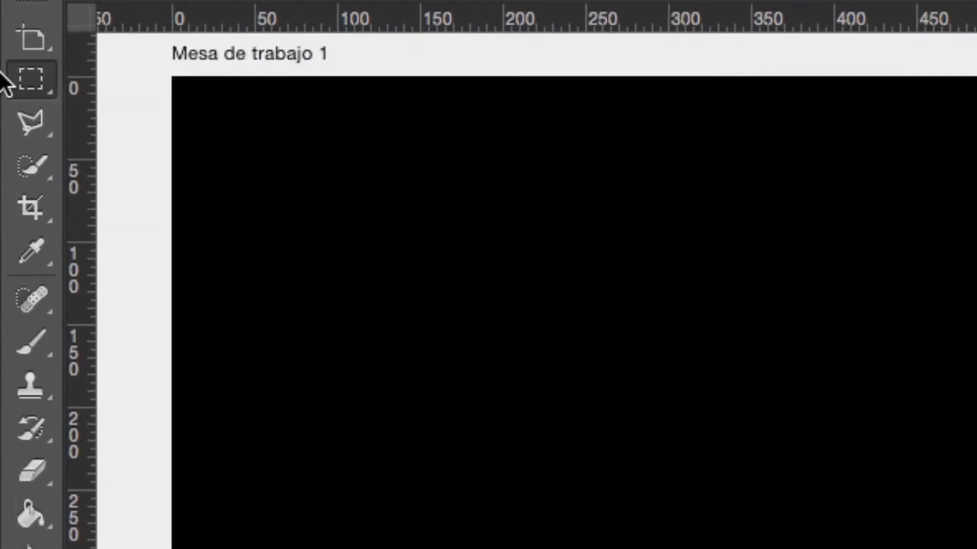
{"action": "left_click", "coordinate": [21, 81]}
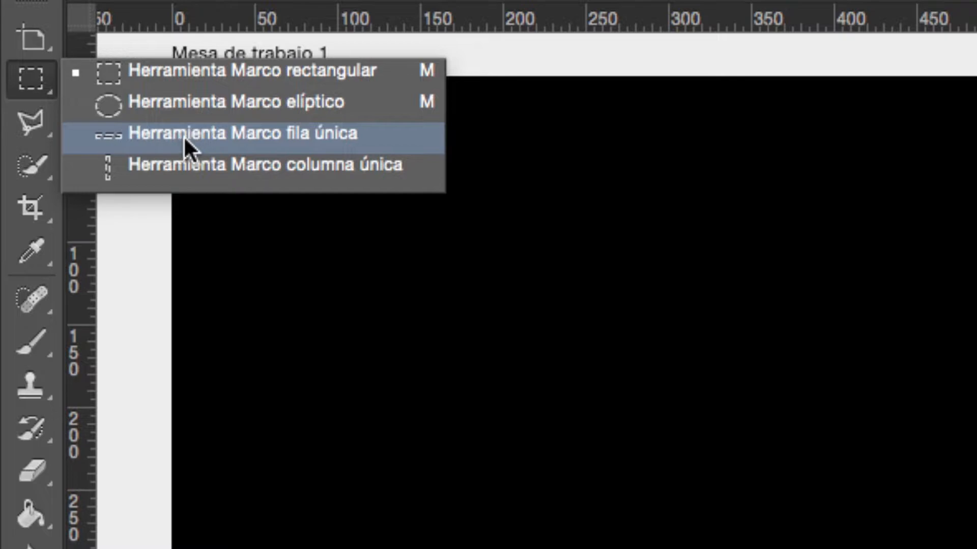
{"action": "left_click", "coordinate": [209, 135]}
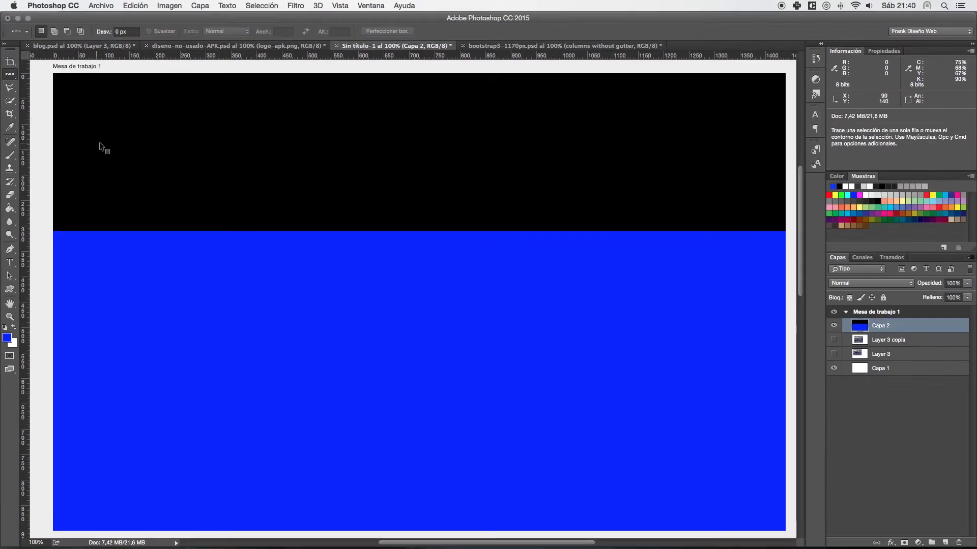
{"action": "scroll", "coordinate": [159, 148], "scroll_direction": "down", "scroll_amount": 2}
{"action": "scroll", "coordinate": [89, 140], "scroll_direction": "down", "scroll_amount": 2}
{"action": "left_click_drag", "start_coordinate": [90, 148], "coordinate": [87, 165]}
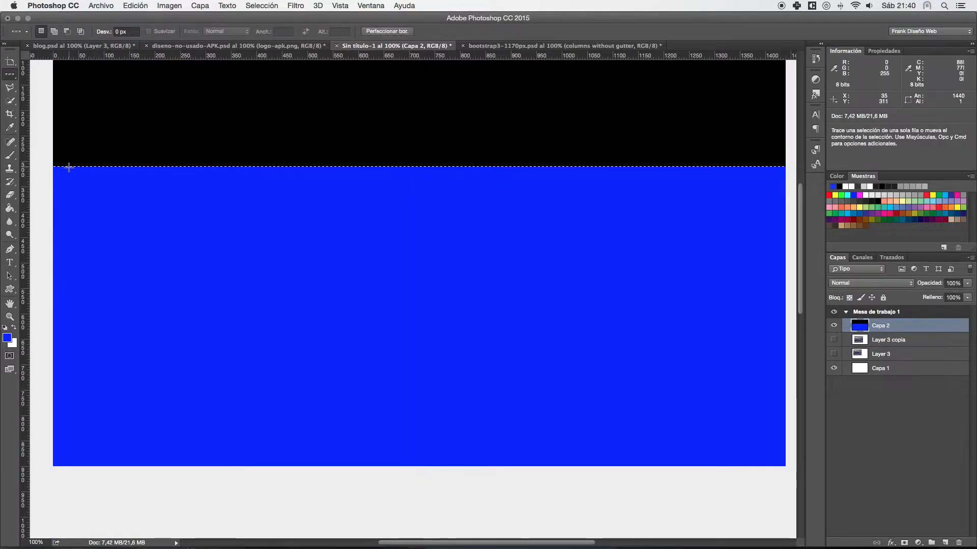
- Erase the selected one-pixel row between the black and blue areas on Capa 2, and clear the selection
{"action": "right_click", "coordinate": [78, 175]}
{"action": "left_click", "coordinate": [53, 144]}
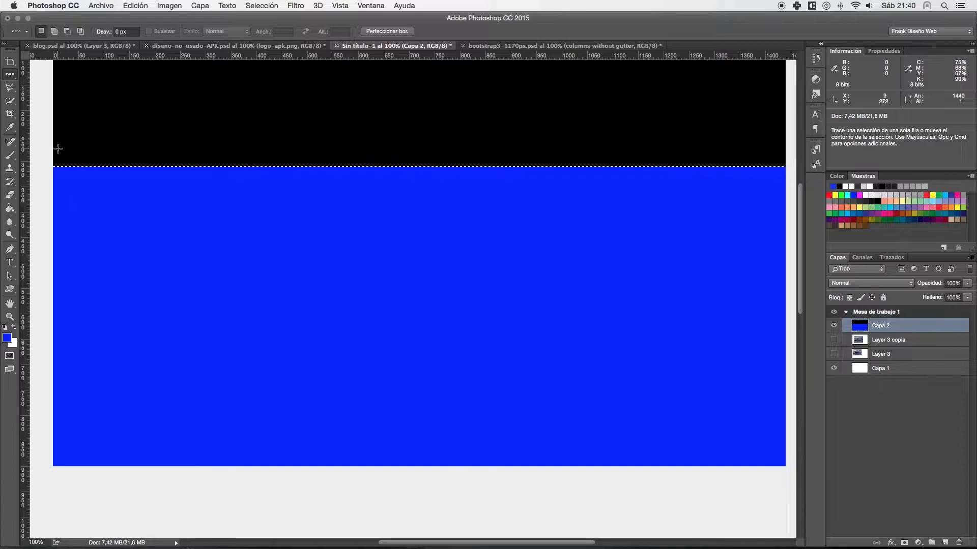
{"action": "left_click", "coordinate": [66, 161], "text": "super"}
{"action": "left_click_drag", "start_coordinate": [66, 161], "coordinate": [243, 289]}
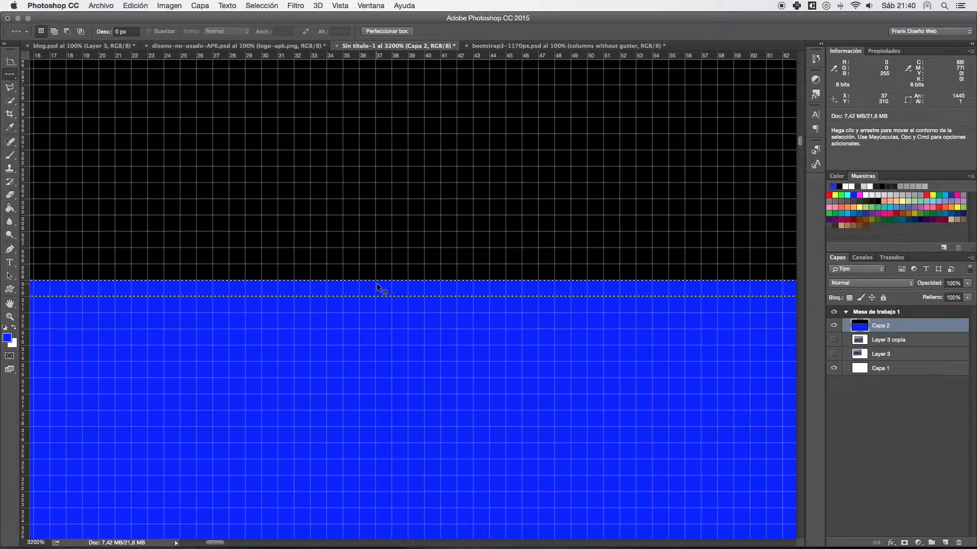
{"action": "key", "text": "BackSpace"}
{"action": "key", "text": "super+d"}
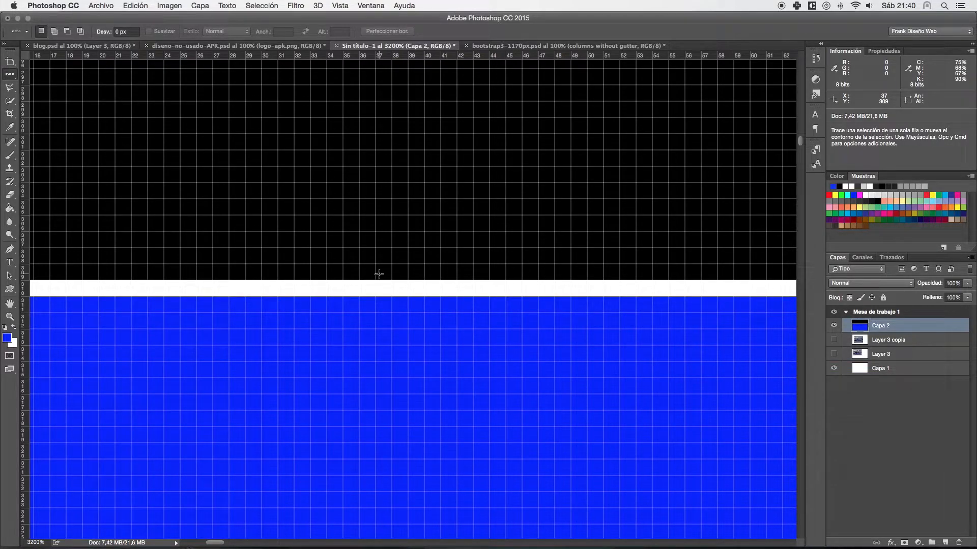
{"action": "key", "text": "super+0"}
{"action": "left_click_drag", "start_coordinate": [347, 160], "coordinate": [342, 208]}
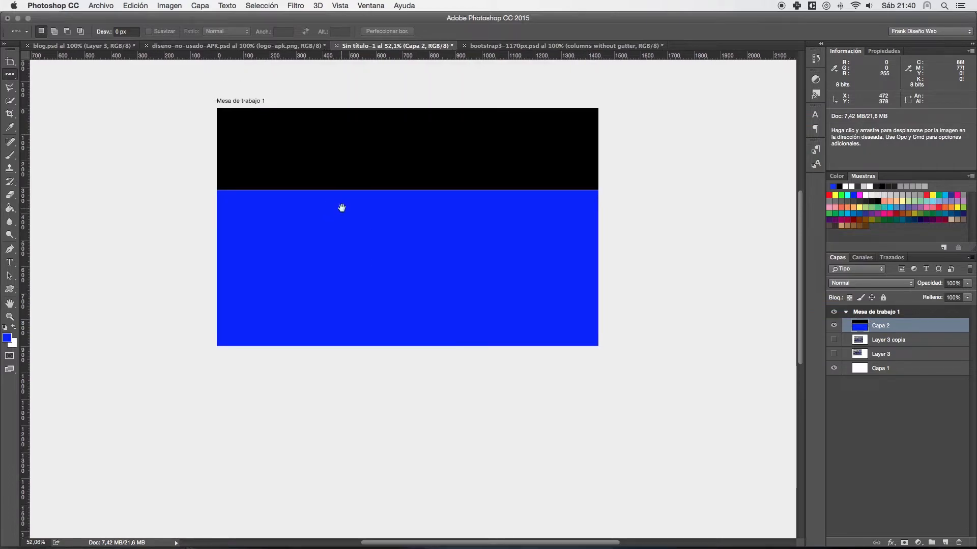
{"action": "key", "text": "super+1"}
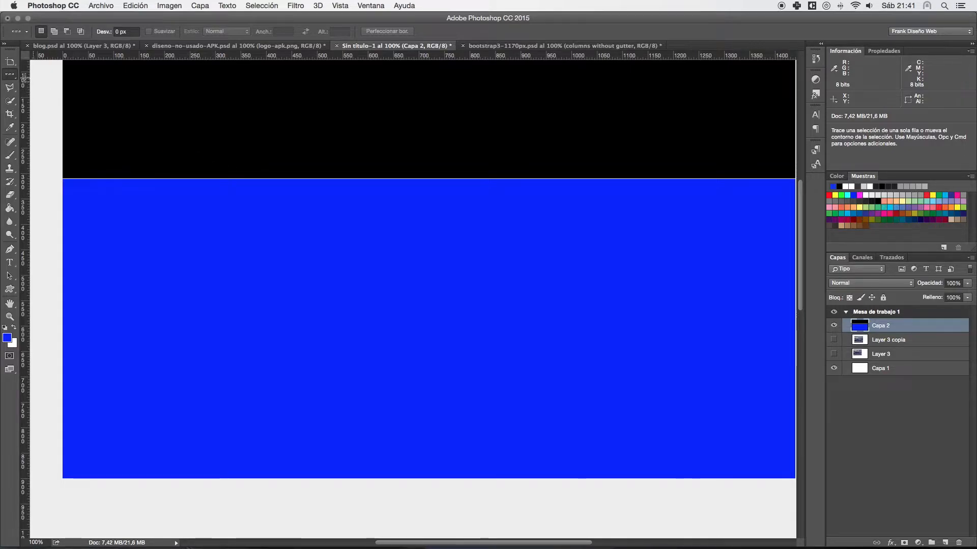
- Select a one-pixel column about 116 px from the artboard's left edge with the Single Column Marquee, and turn it white
{"action": "left_click", "coordinate": [10, 75]}
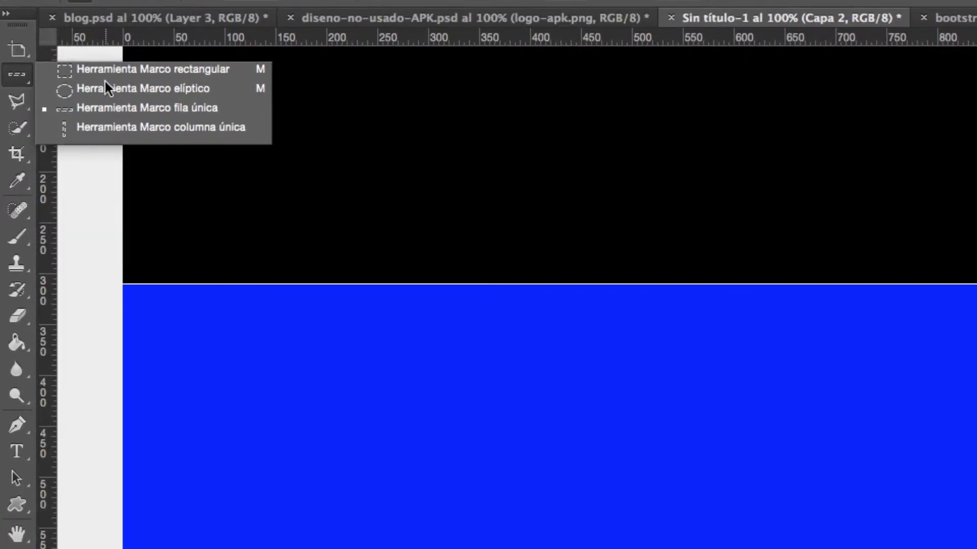
{"action": "left_click", "coordinate": [128, 127]}
{"action": "left_click", "coordinate": [241, 176]}
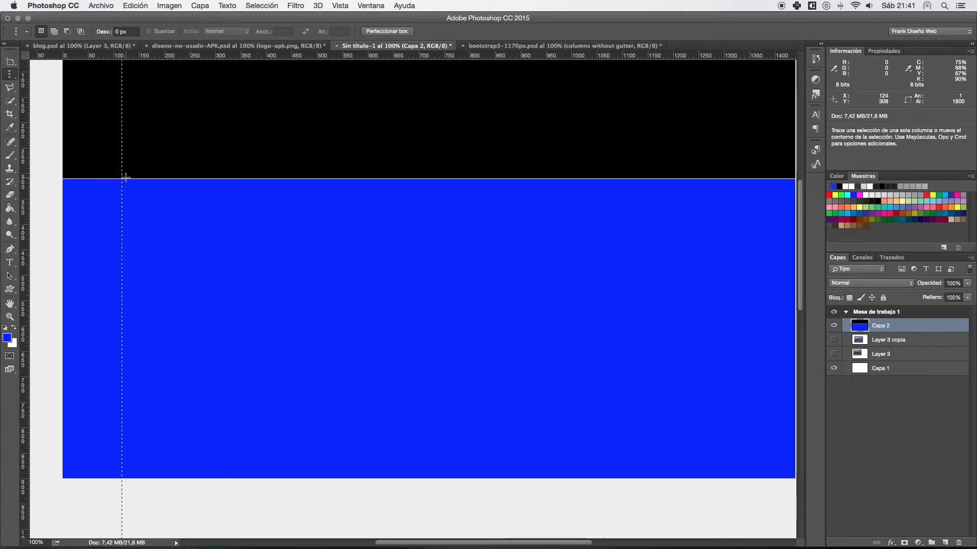
{"action": "key", "text": "super+BackSpace"}
{"action": "key", "text": "super+d"}
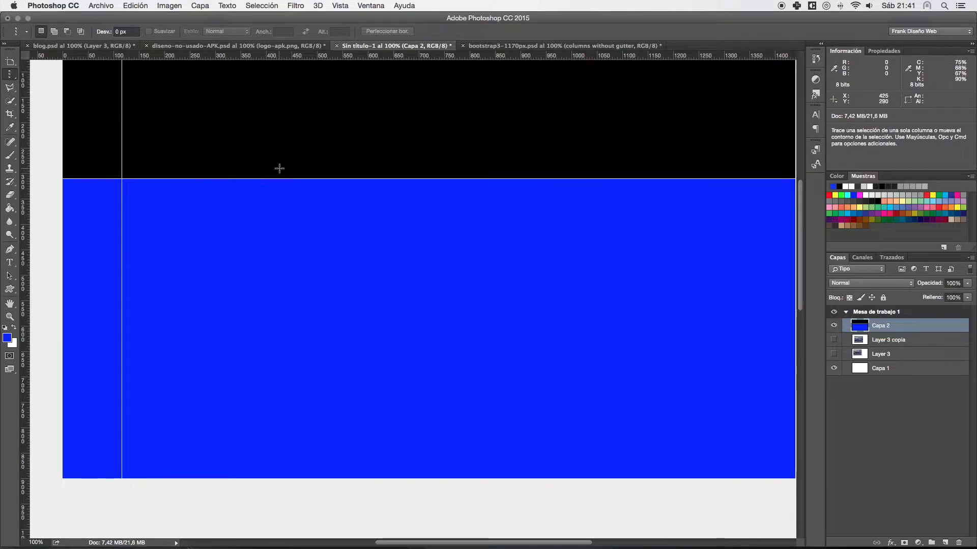
{"action": "key", "text": "super+z"}
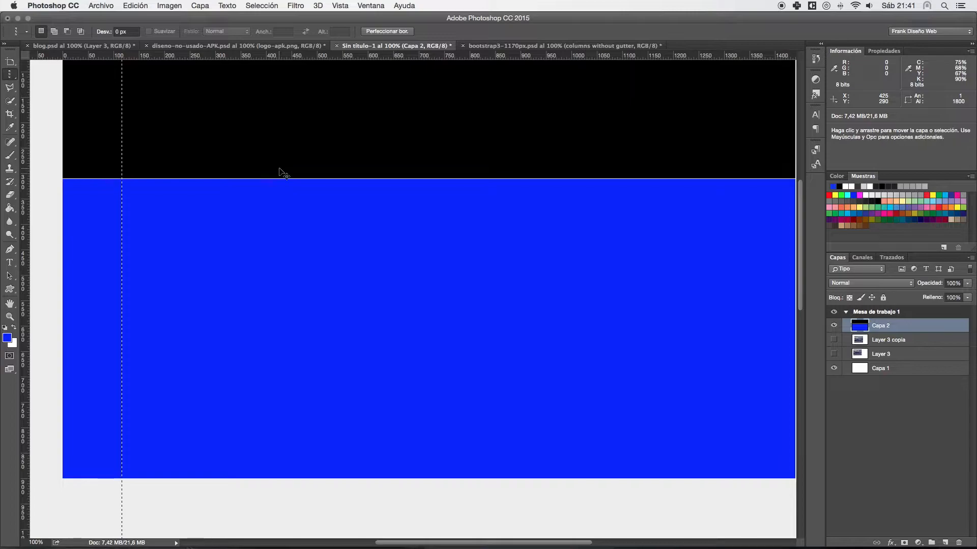
{"action": "key", "text": "super+BackSpace"}
- Place another one-pixel column selection about 298 px from the artboard's left edge, and switch to the Rectangular Marquee
{"action": "left_click", "coordinate": [214, 195]}
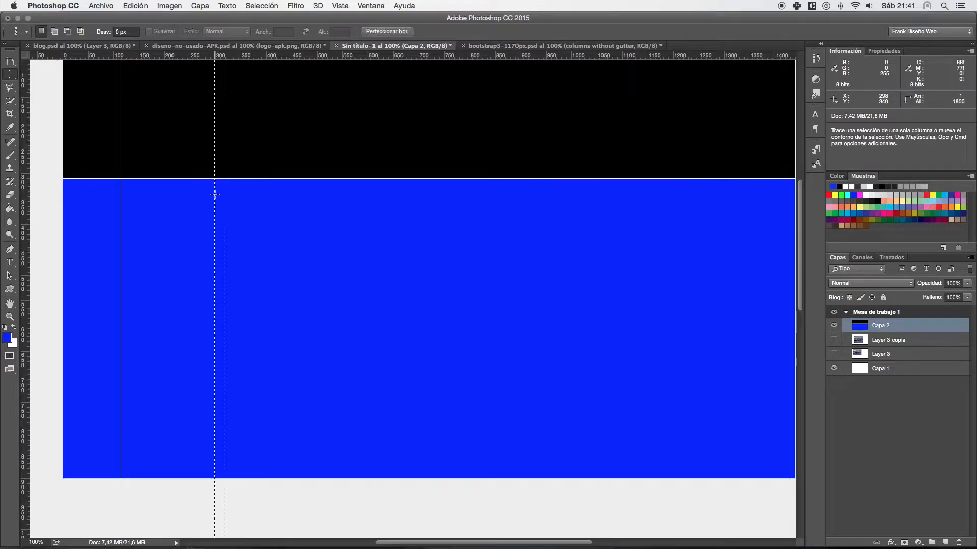
{"action": "left_click", "coordinate": [10, 74]}
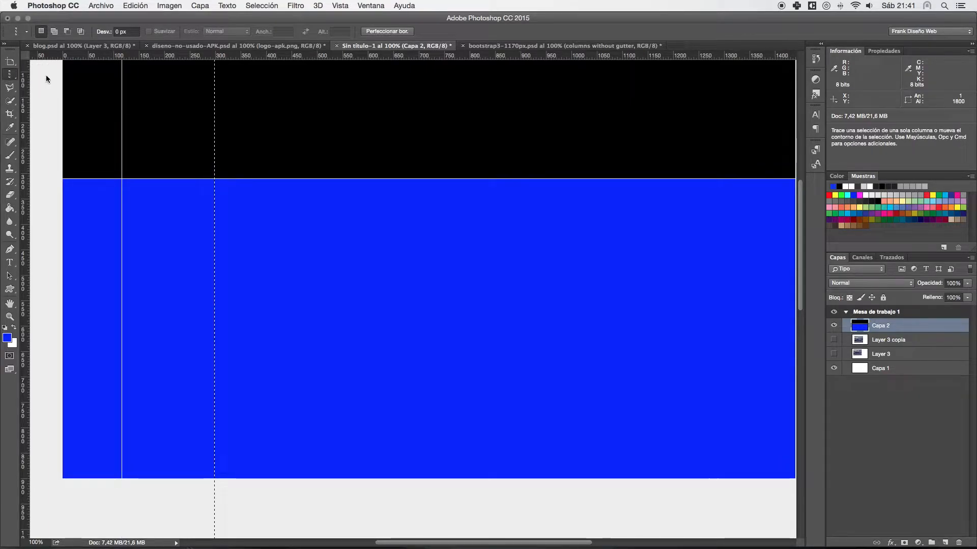
{"action": "left_click", "coordinate": [61, 71]}
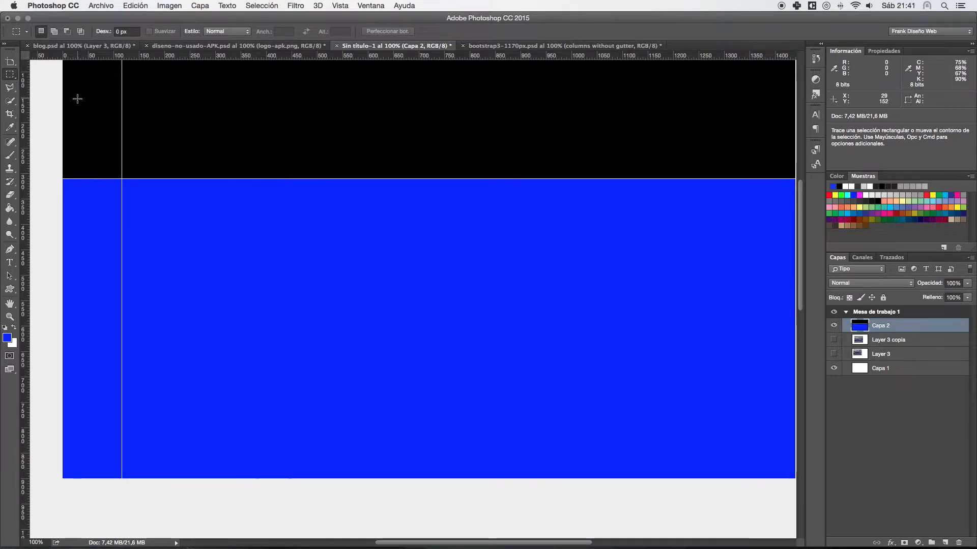
- Undo and redo the column's deselection several times, ending with the selection cleared
{"action": "key", "text": "super+z"}
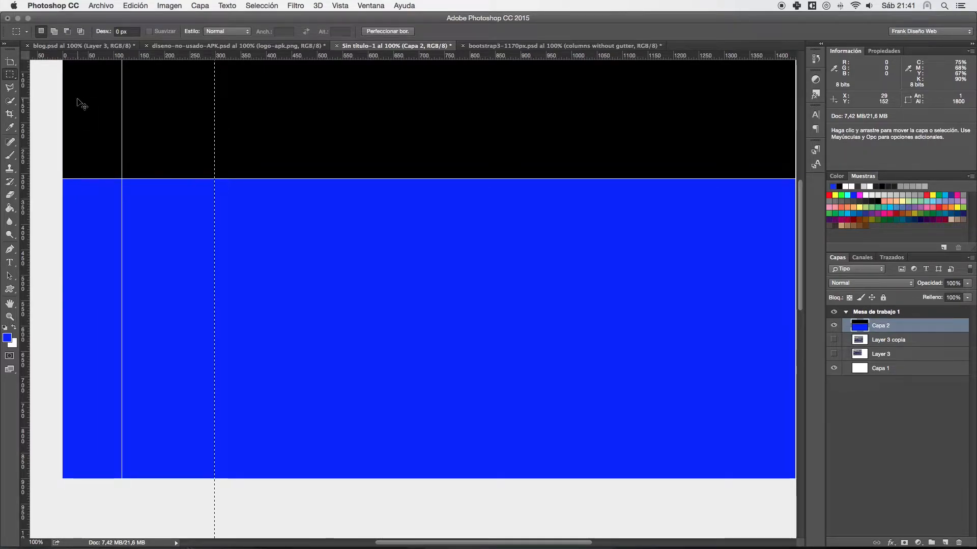
{"action": "key", "text": "super+d"}
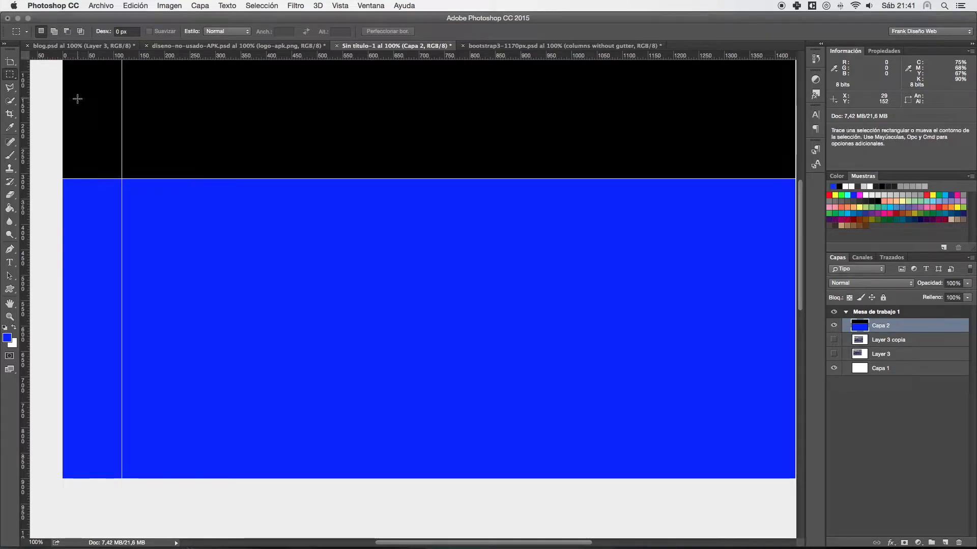
{"action": "key", "text": "super+z"}
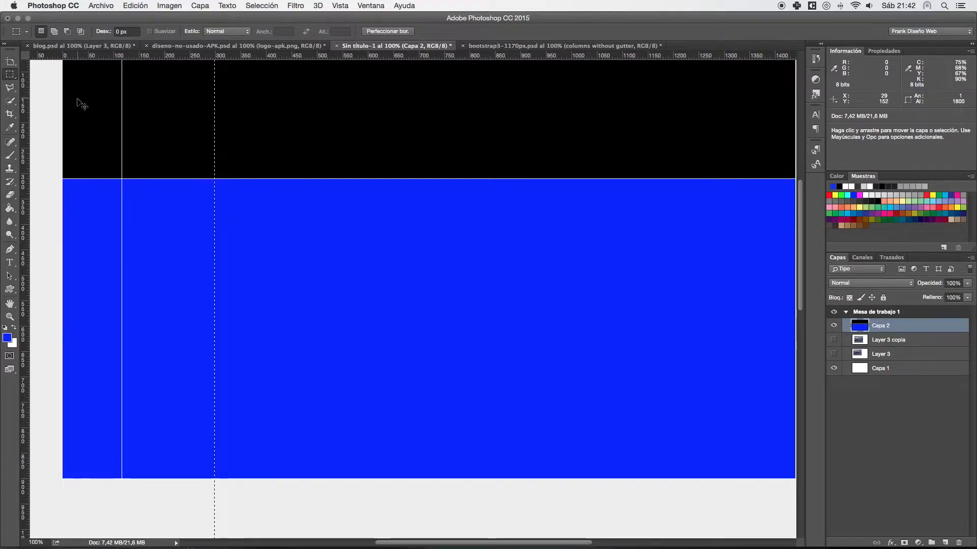
{"action": "key", "text": "super+z"}
{"action": "key", "text": "super+z"}
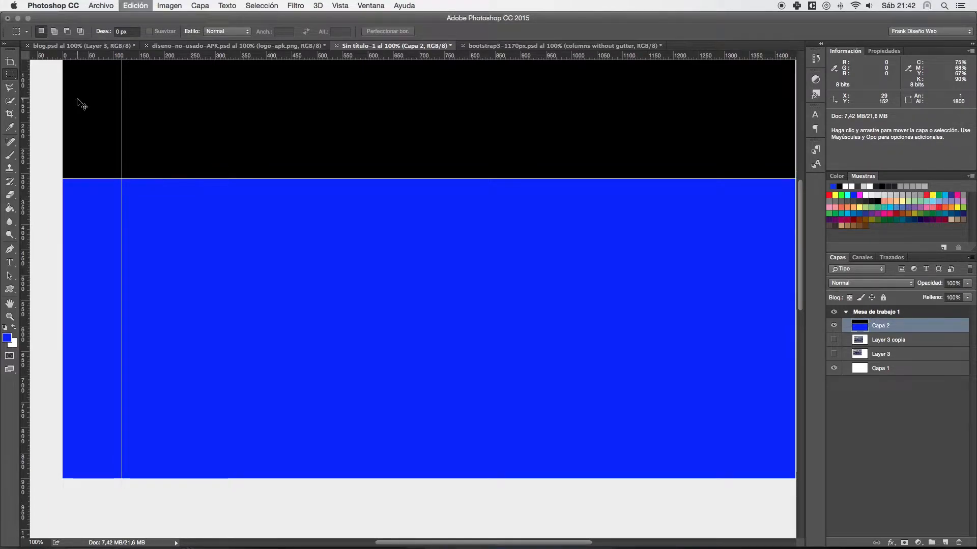
{"action": "key", "text": "super+z"}
{"action": "key", "text": "super+z"}
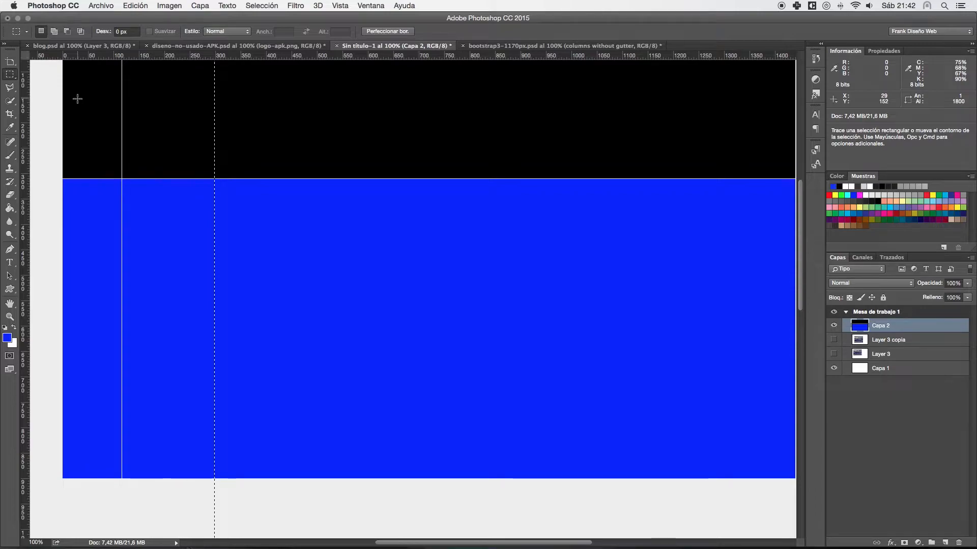
{"action": "key", "text": "super+d"}
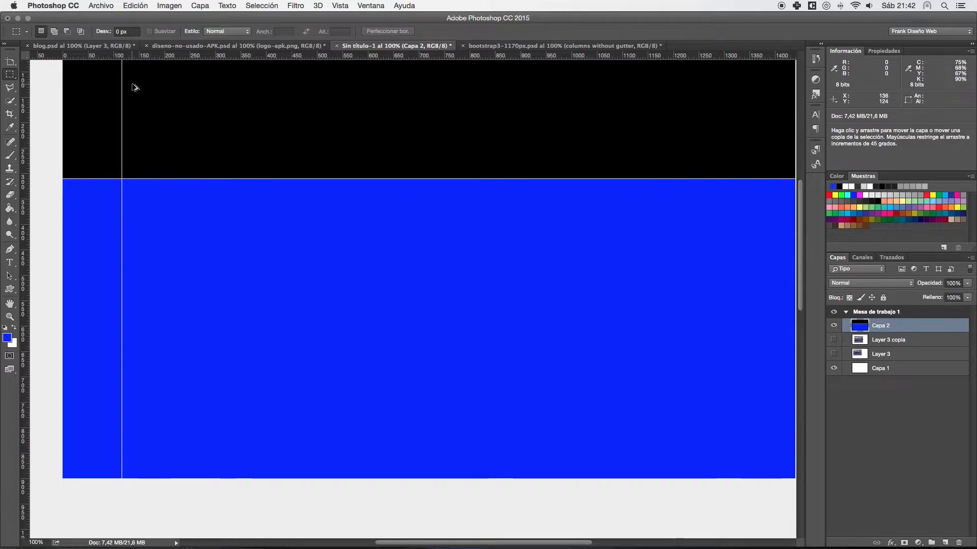
- Step backward through several edits to the one-pixel row selection between black and blue, and clear that selection
{"action": "key", "text": "super+alt+z"}
{"action": "key", "text": "super+alt+z"}
{"action": "key", "text": "super+alt+z"}
{"action": "key", "text": "super+alt+z"}
{"action": "key", "text": "super+alt+z"}
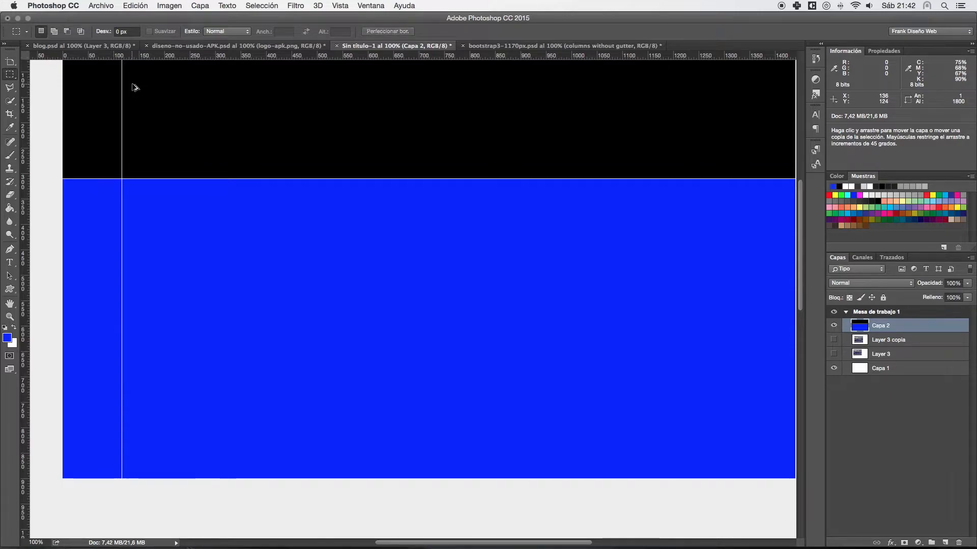
{"action": "key", "text": "super+alt+z"}
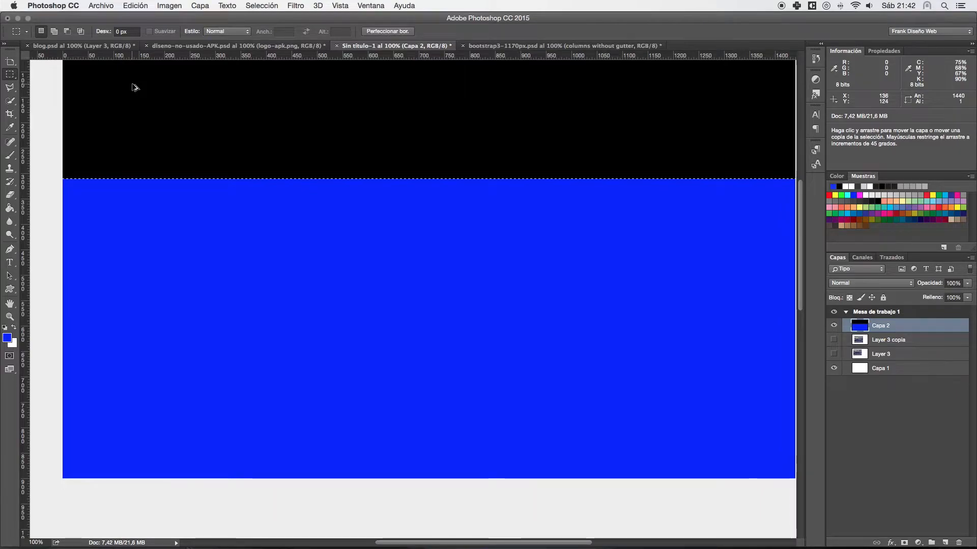
{"action": "key", "text": "super+d"}
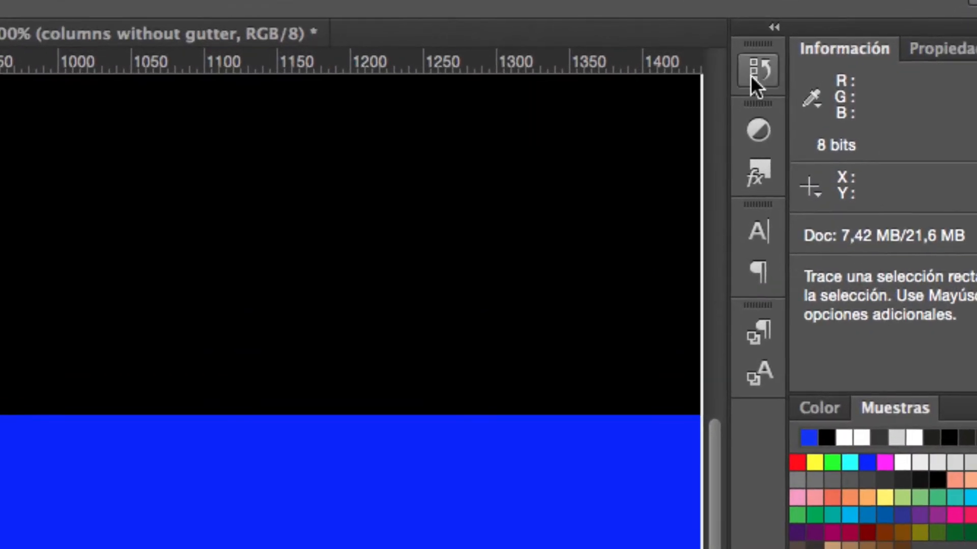
- Revert the document to the last Mover state before Nueva mesa de trabajo in the History, and make Mesa de trabajo 1 active
{"action": "left_click", "coordinate": [801, 62]}
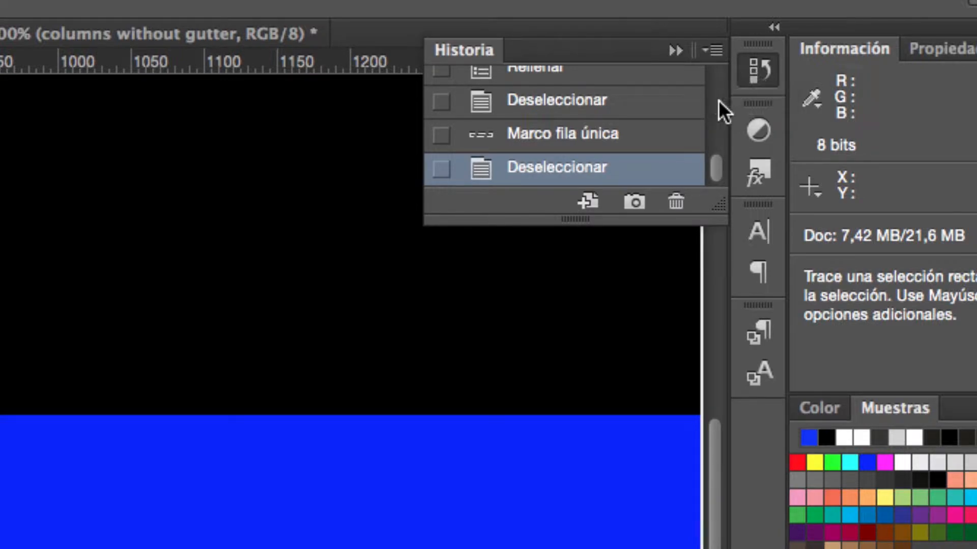
{"action": "left_click_drag", "start_coordinate": [715, 166], "coordinate": [717, 148]}
{"action": "scroll", "coordinate": [719, 150], "scroll_direction": "up", "scroll_amount": 5}
{"action": "left_click_drag", "start_coordinate": [722, 205], "coordinate": [736, 454]}
{"action": "left_click_drag", "start_coordinate": [712, 351], "coordinate": [728, 121]}
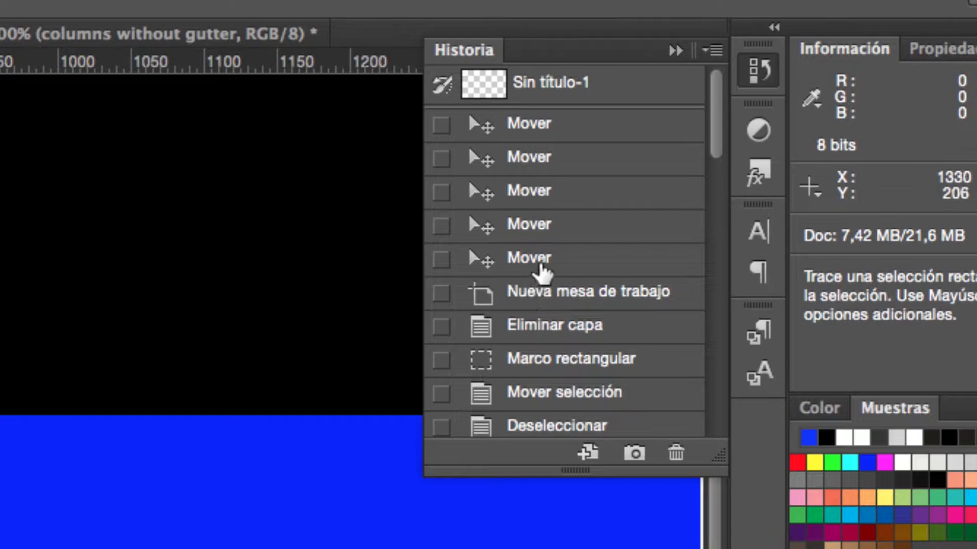
{"action": "left_click", "coordinate": [540, 265]}
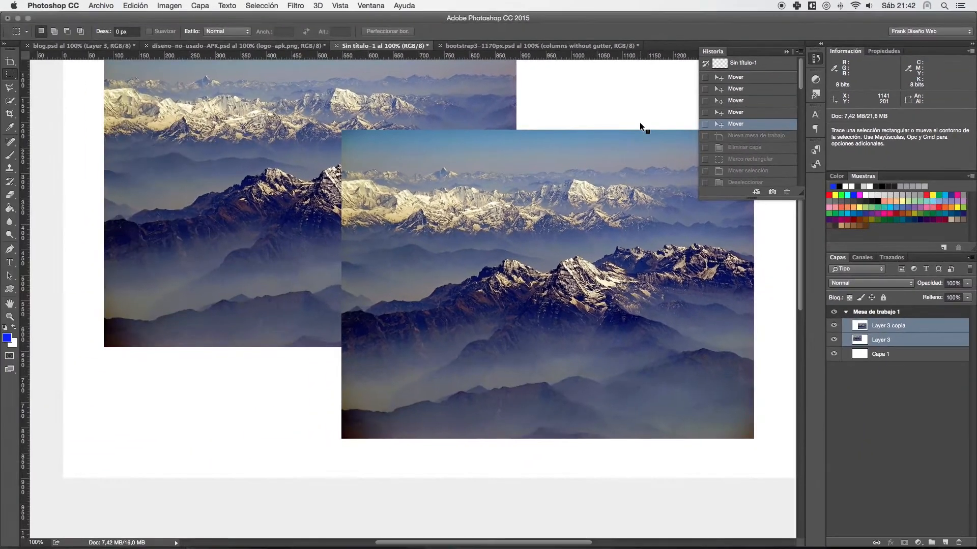
{"action": "left_click", "coordinate": [847, 333]}
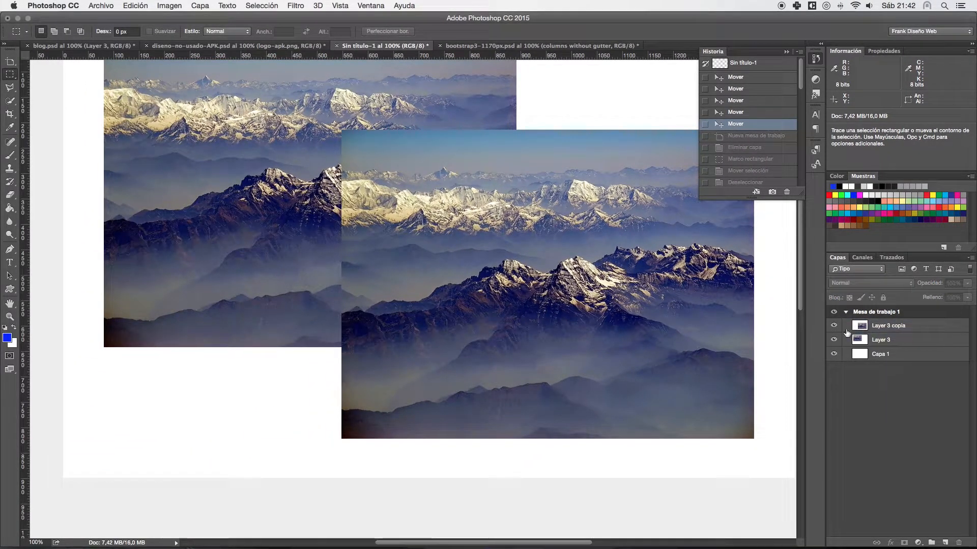
{"action": "left_click", "coordinate": [788, 52]}
- Switch from the Polygonal Lasso to the freehand Lasso tool
{"action": "left_click_drag", "start_coordinate": [382, 139], "coordinate": [359, 210]}
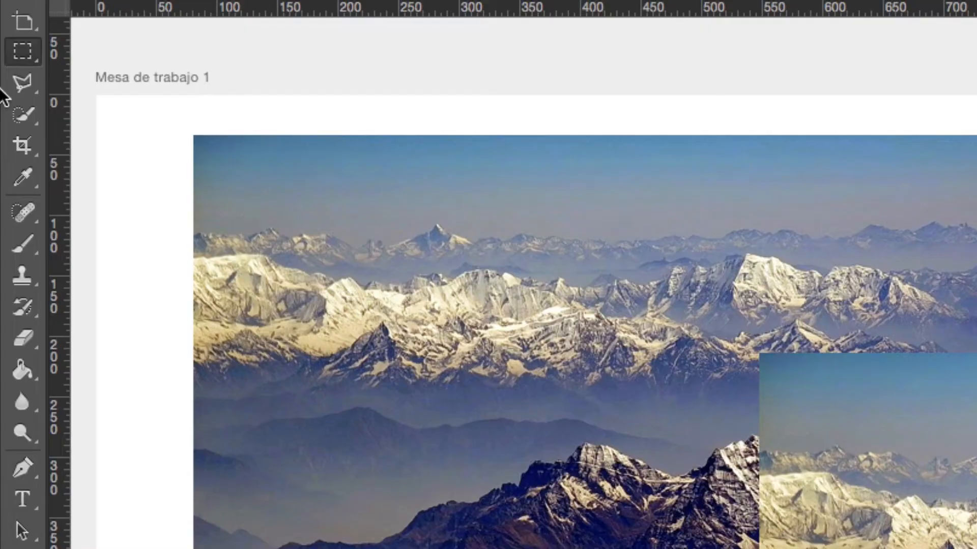
{"action": "left_click", "coordinate": [11, 88]}
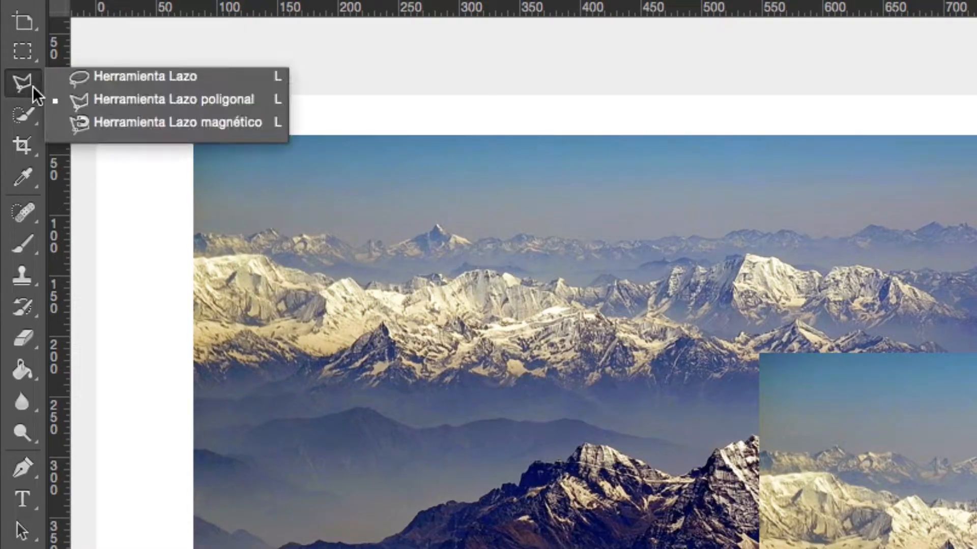
{"action": "left_click", "coordinate": [108, 78]}
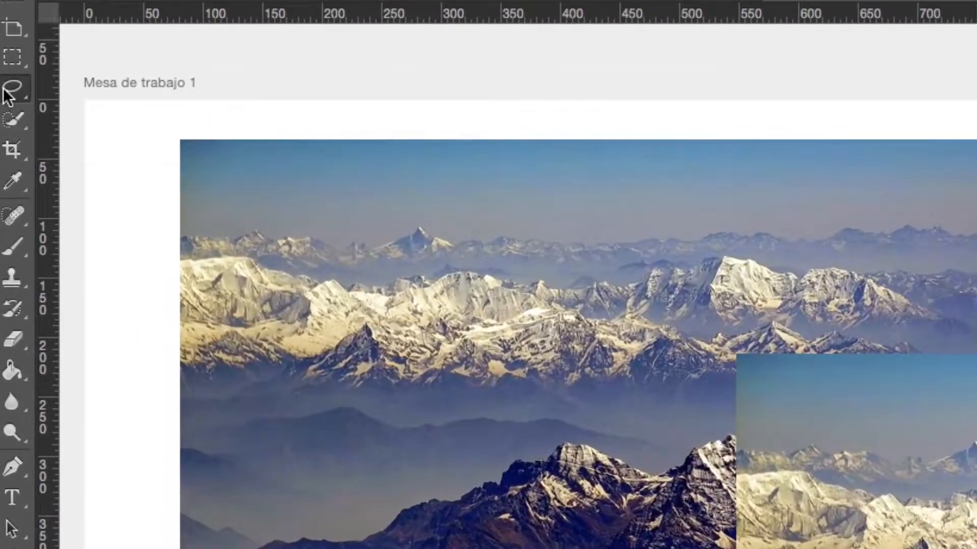
{"action": "left_click", "coordinate": [4, 91]}
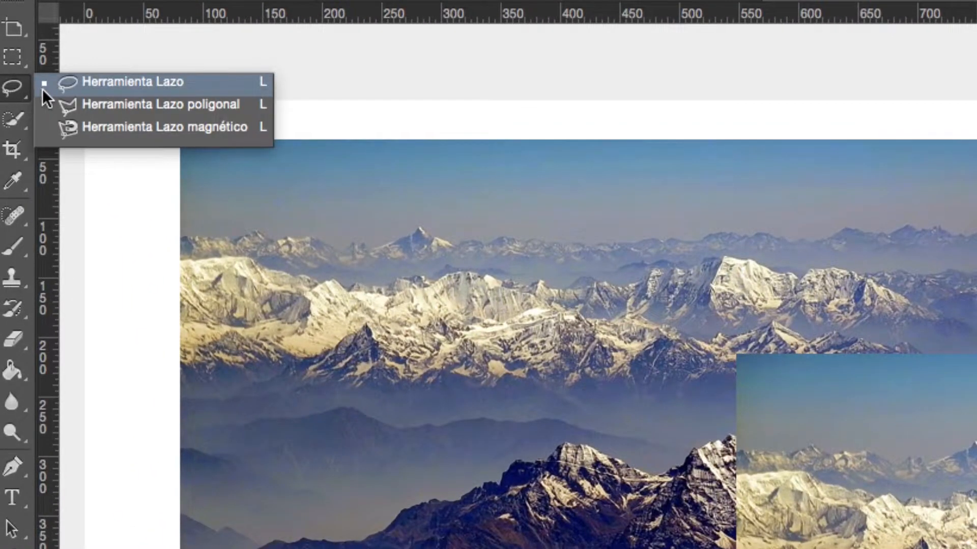
{"action": "left_click", "coordinate": [111, 90]}
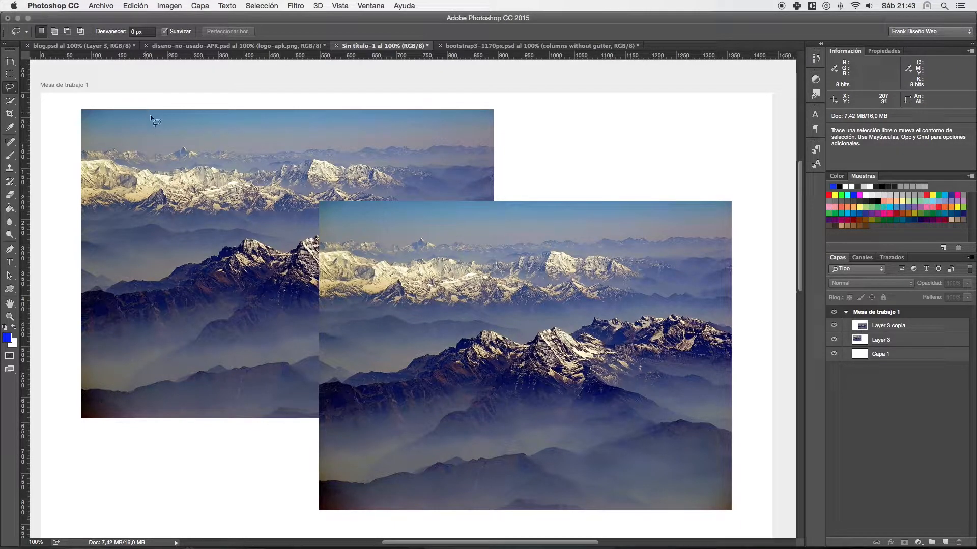
- Hide Layer 3 copia and Layer 3, and draw an irregular freehand selection about 604 × 509 px on the blank artboard
{"action": "mouse_move", "coordinate": [201, 125]}
{"action": "left_mouse_down"}
{"action": "mouse_move", "coordinate": [137, 139]}
{"action": "mouse_move", "coordinate": [127, 167]}
{"action": "mouse_move", "coordinate": [137, 197]}
{"action": "mouse_move", "coordinate": [231, 211]}
{"action": "mouse_move", "coordinate": [295, 203]}
{"action": "mouse_move", "coordinate": [335, 189]}
{"action": "left_mouse_up"}
{"action": "key", "text": "super+d"}
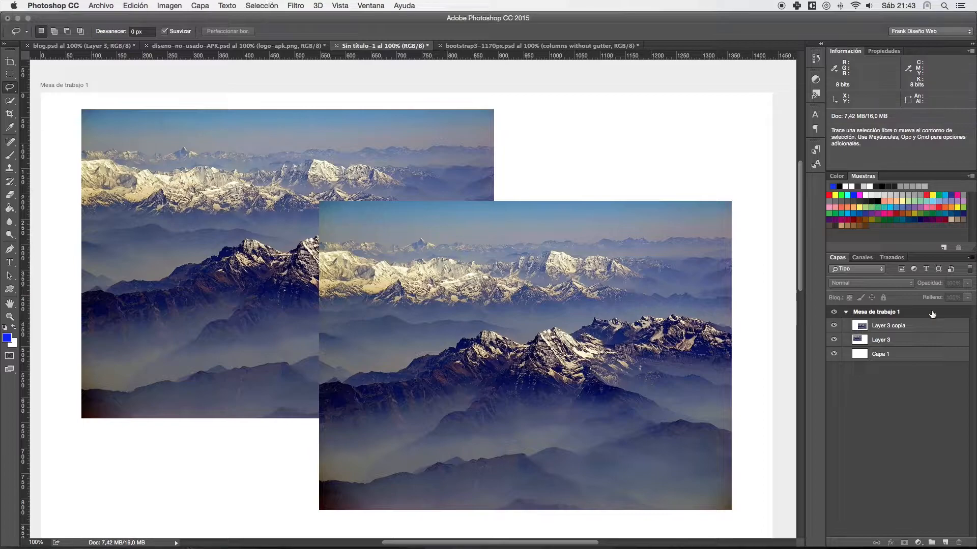
{"action": "left_click_drag", "start_coordinate": [833, 326], "coordinate": [833, 340]}
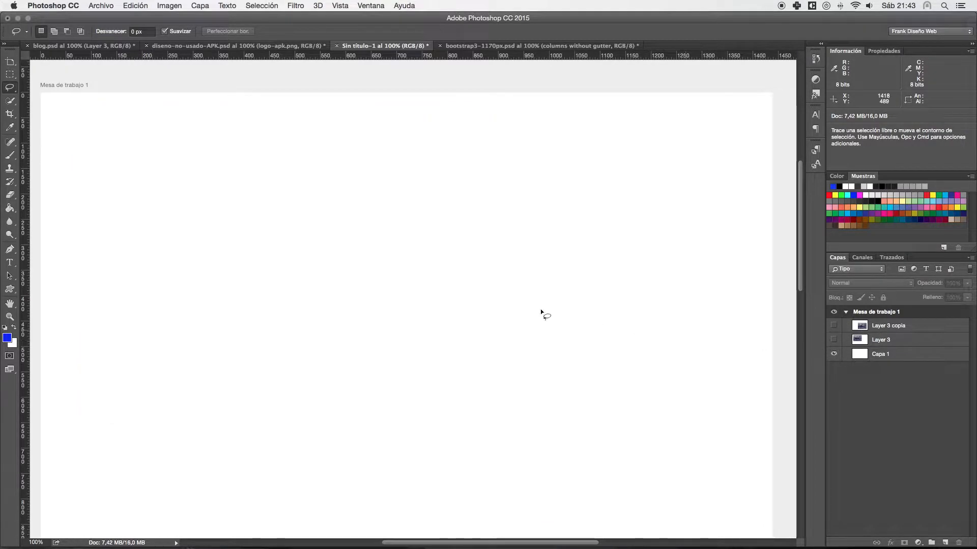
{"action": "mouse_move", "coordinate": [394, 159]}
{"action": "left_mouse_down"}
{"action": "mouse_move", "coordinate": [268, 138]}
{"action": "mouse_move", "coordinate": [208, 171]}
{"action": "mouse_move", "coordinate": [180, 239]}
{"action": "mouse_move", "coordinate": [216, 296]}
{"action": "mouse_move", "coordinate": [315, 318]}
{"action": "mouse_move", "coordinate": [343, 379]}
{"action": "mouse_move", "coordinate": [428, 395]}
{"action": "mouse_move", "coordinate": [462, 350]}
{"action": "mouse_move", "coordinate": [460, 283]}
{"action": "mouse_move", "coordinate": [486, 240]}
{"action": "mouse_move", "coordinate": [463, 199]}
{"action": "mouse_move", "coordinate": [394, 215]}
{"action": "mouse_move", "coordinate": [305, 197]}
{"action": "mouse_move", "coordinate": [306, 174]}
{"action": "mouse_move", "coordinate": [395, 191]}
{"action": "mouse_move", "coordinate": [396, 159]}
{"action": "left_mouse_up"}
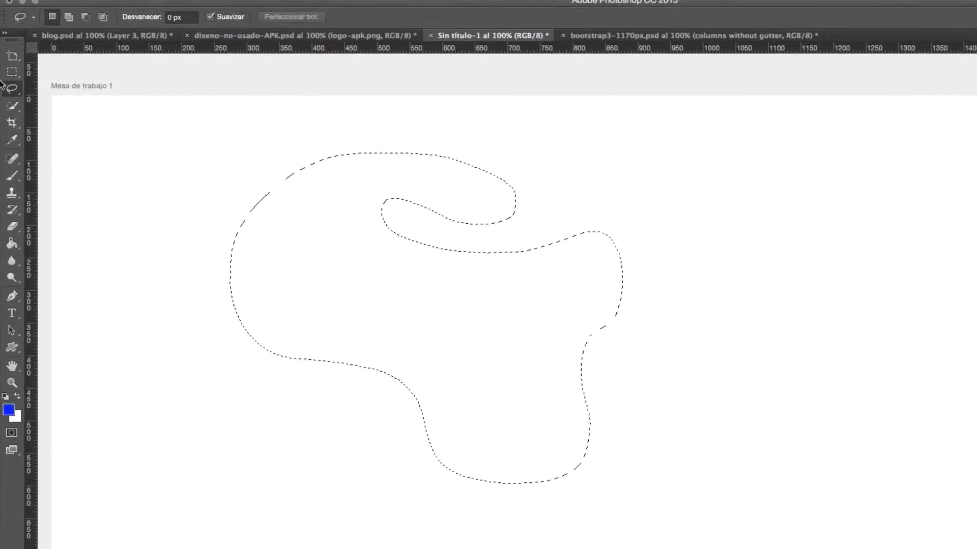
- Clear the freehand selection and draw an irregular nine-point polygonal selection about 840 × 491 px on the artboard with the Polygonal Lasso
{"action": "right_click", "coordinate": [12, 88]}
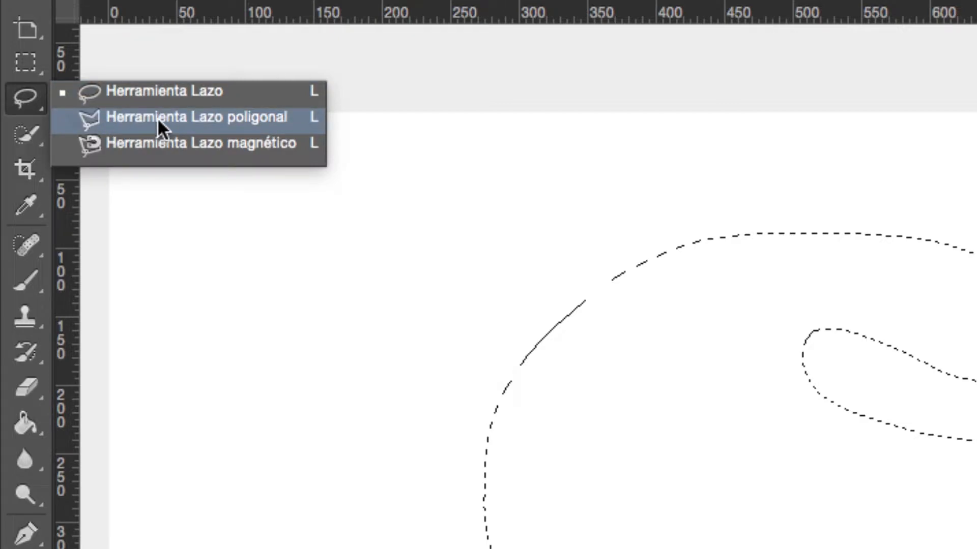
{"action": "left_click", "coordinate": [158, 118]}
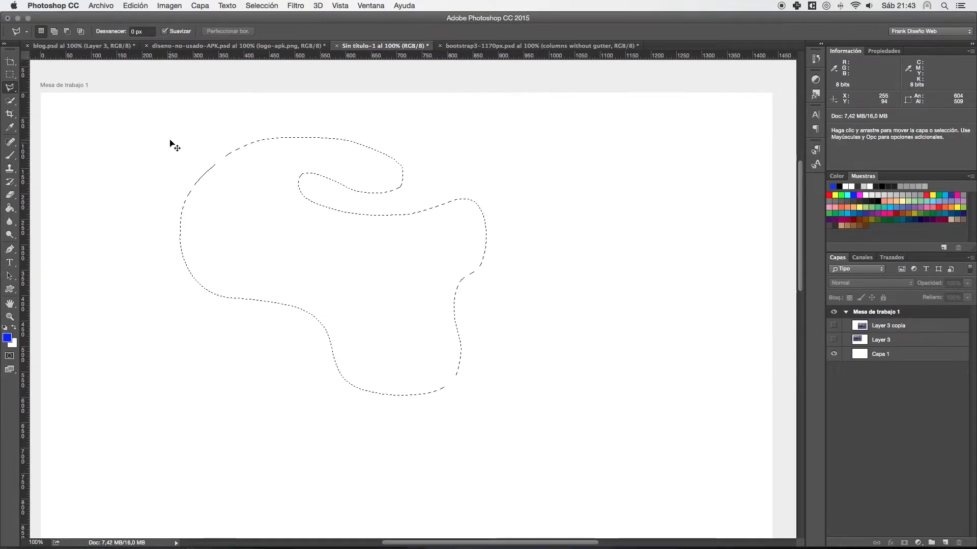
{"action": "key", "text": "super+d"}
{"action": "left_click", "coordinate": [295, 132]}
{"action": "left_click", "coordinate": [186, 167]}
{"action": "left_click", "coordinate": [178, 317]}
{"action": "left_click", "coordinate": [306, 357]}
{"action": "left_click", "coordinate": [473, 379]}
{"action": "left_click", "coordinate": [604, 279]}
{"action": "left_click", "coordinate": [543, 159]}
{"action": "left_click", "coordinate": [408, 132]}
{"action": "left_click", "coordinate": [311, 191]}
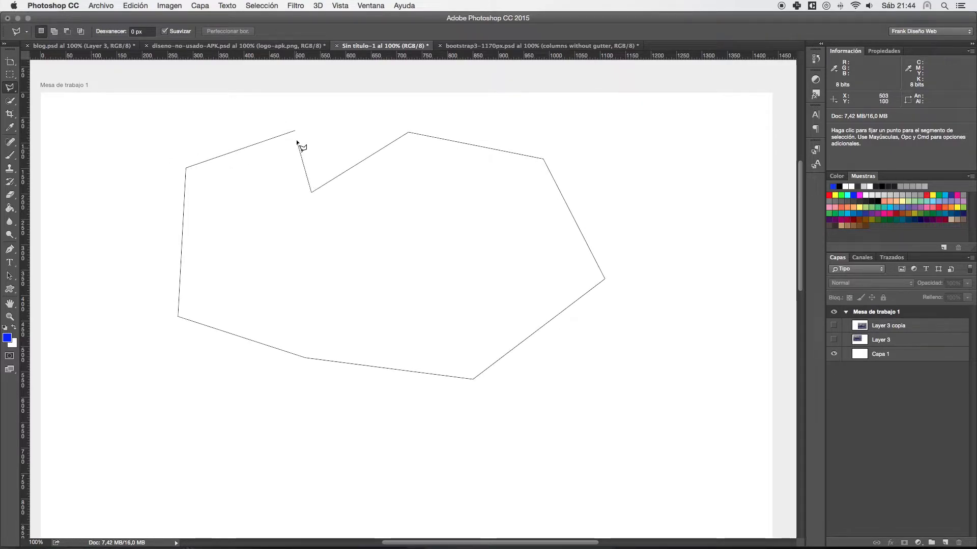
{"action": "left_click", "coordinate": [295, 131]}
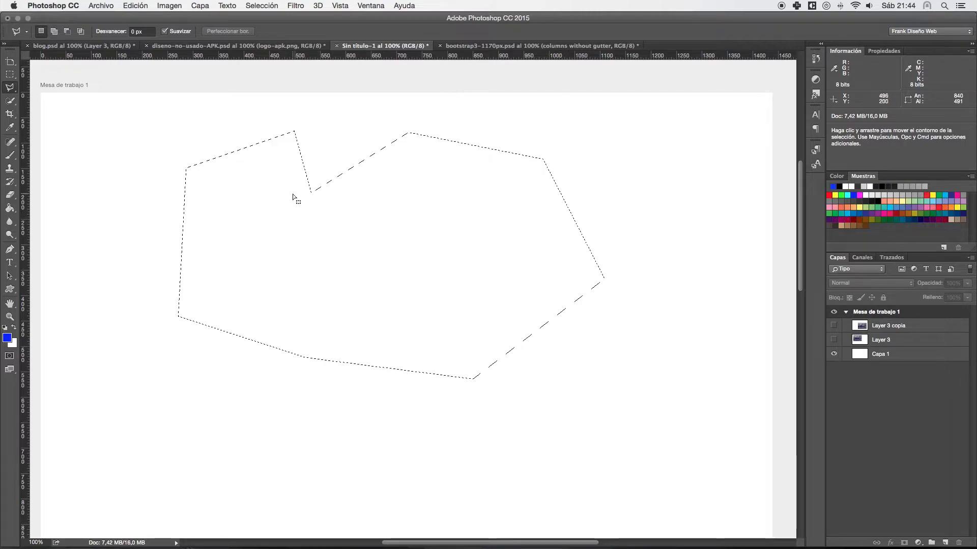
- Clear the polygonal selection, switch to the Magnetic Lasso, and show Layer 3 and make it the active layer
{"action": "key", "text": "super+d"}
{"action": "left_click", "coordinate": [11, 88]}
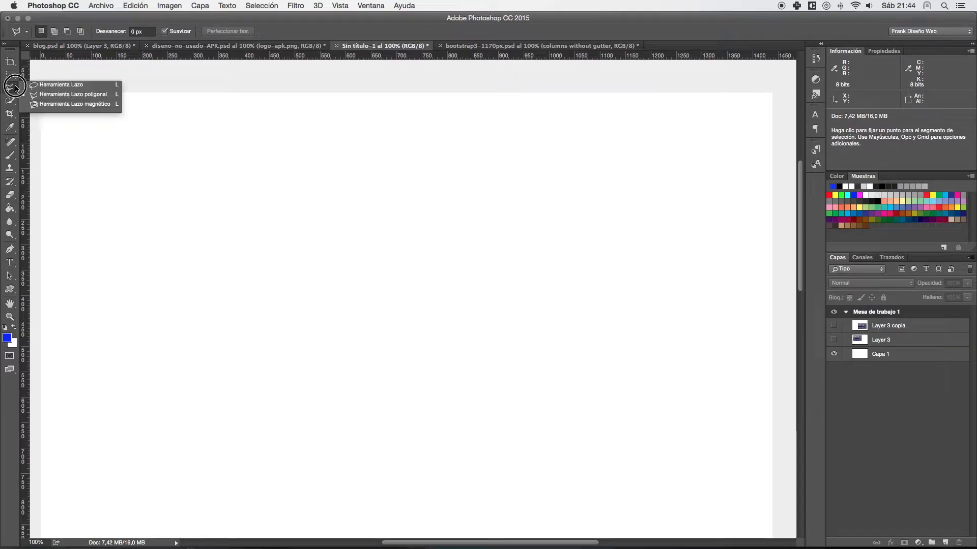
{"action": "left_click", "coordinate": [39, 105]}
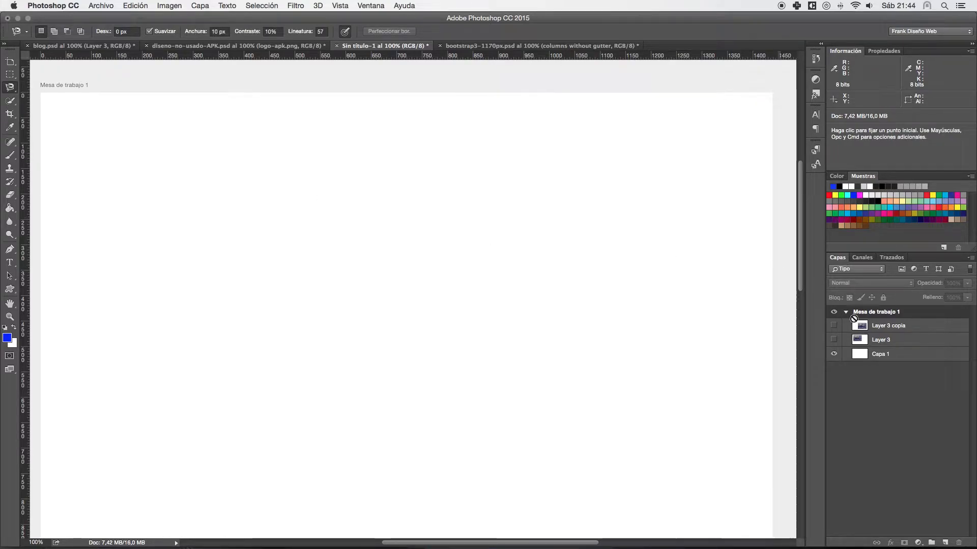
{"action": "left_click", "coordinate": [833, 340]}
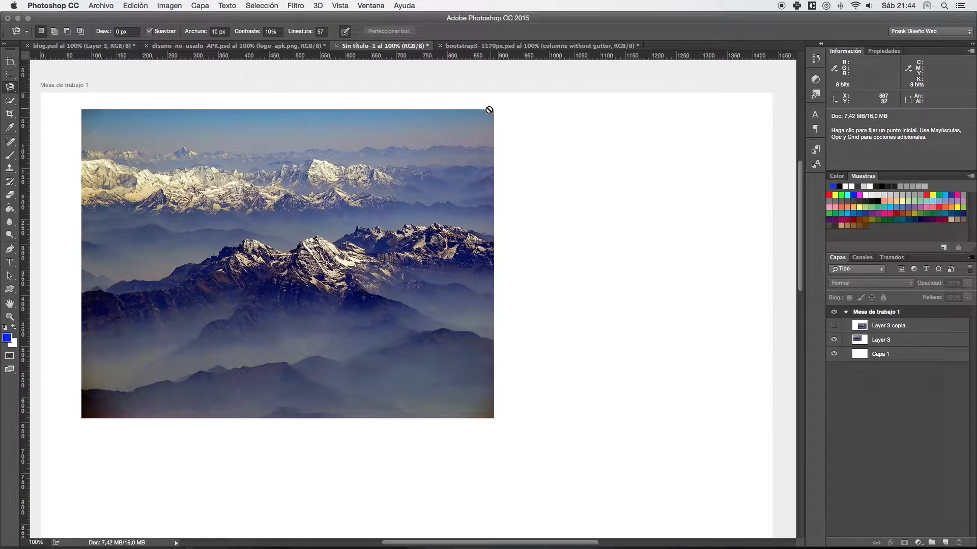
{"action": "right_click", "coordinate": [412, 143], "text": "alt+super"}
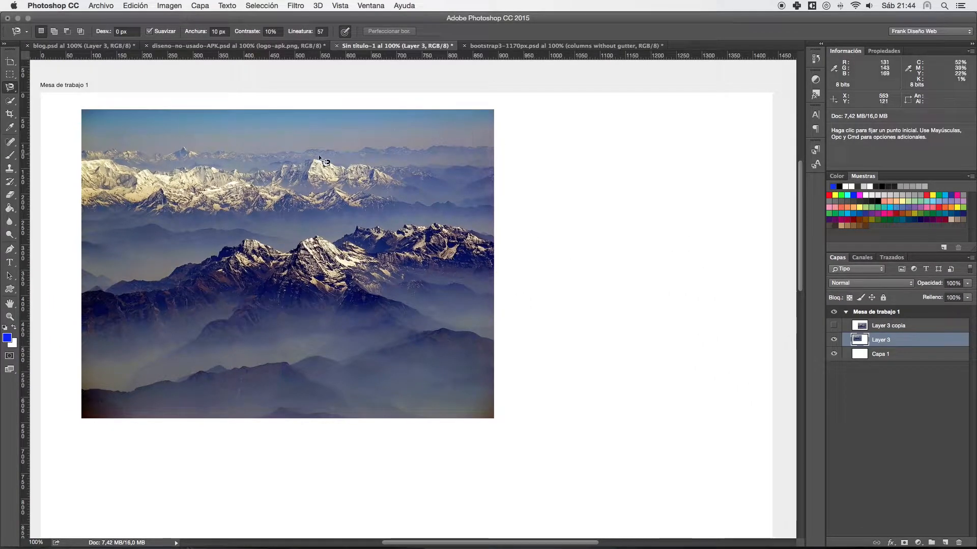
- Try to trace the upper snowy mountain ridge of the Layer 3 photo with the Magnetic Lasso
{"action": "left_click", "coordinate": [317, 161]}
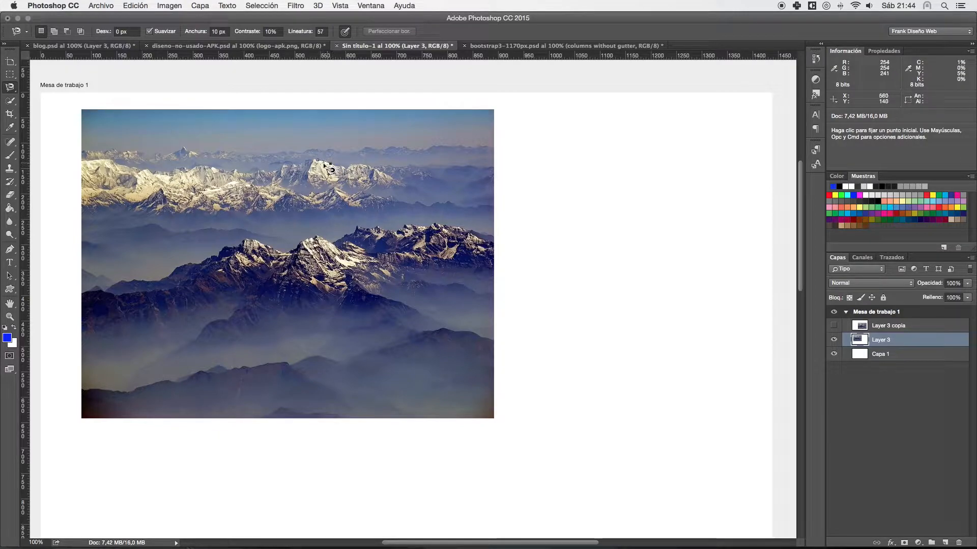
{"action": "scroll", "coordinate": [328, 167], "scroll_direction": "up", "scroll_amount": 10}
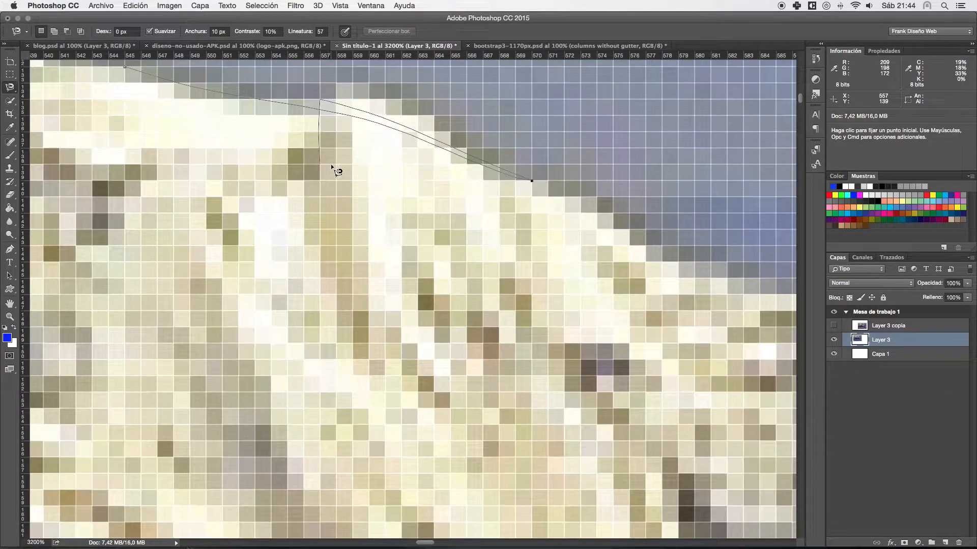
{"action": "scroll", "coordinate": [330, 164], "scroll_direction": "down", "scroll_amount": 5}
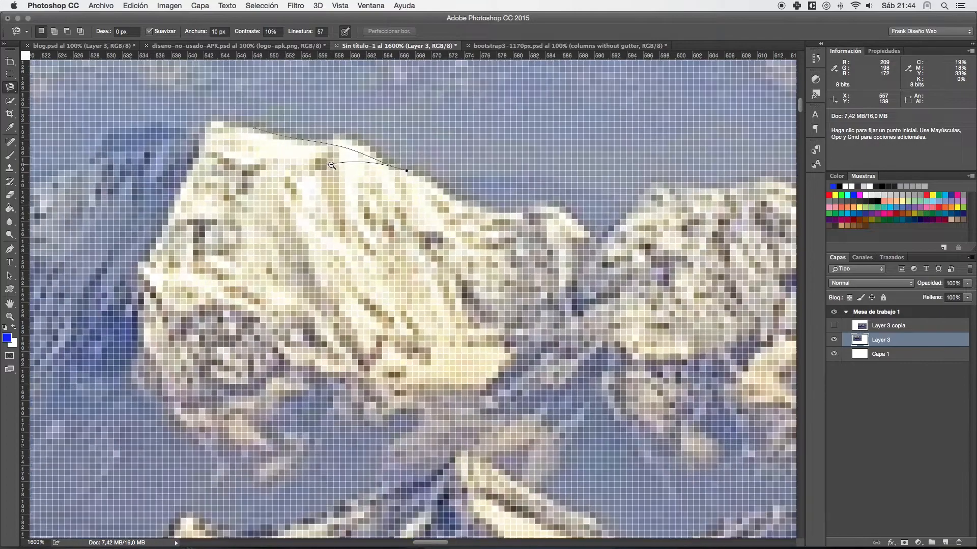
{"action": "scroll", "coordinate": [337, 172], "scroll_direction": "down", "scroll_amount": 4}
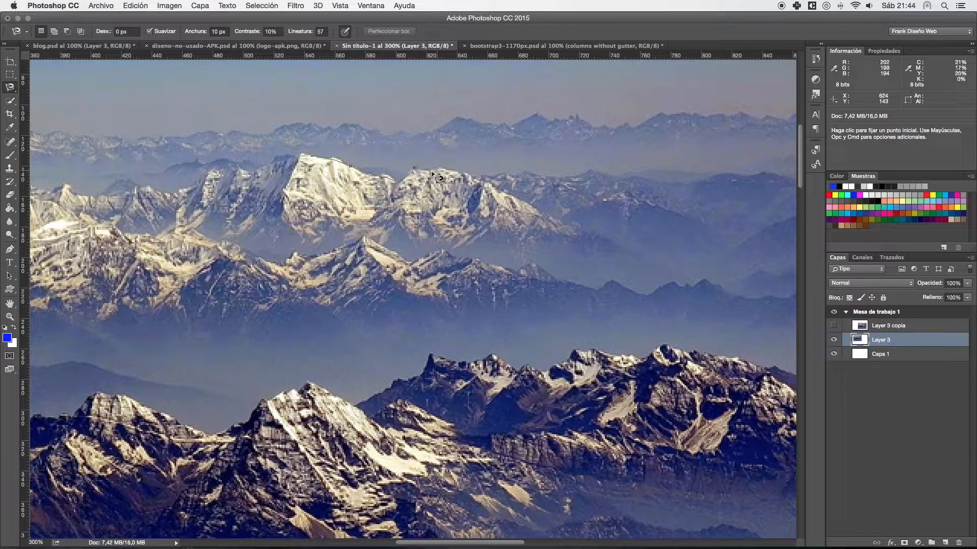
{"action": "scroll", "coordinate": [432, 173], "scroll_direction": "up", "scroll_amount": 3}
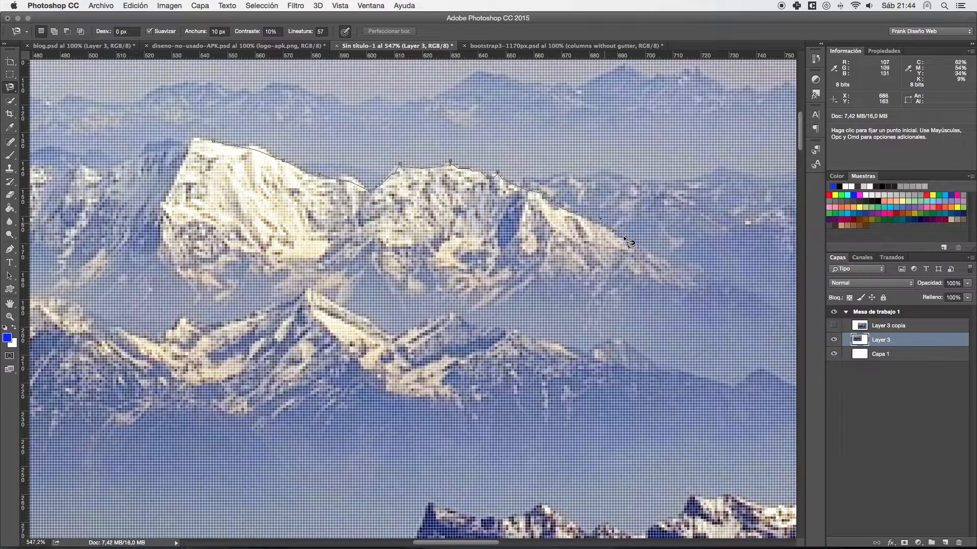
{"action": "scroll", "coordinate": [583, 321], "scroll_direction": "down", "scroll_amount": 10}
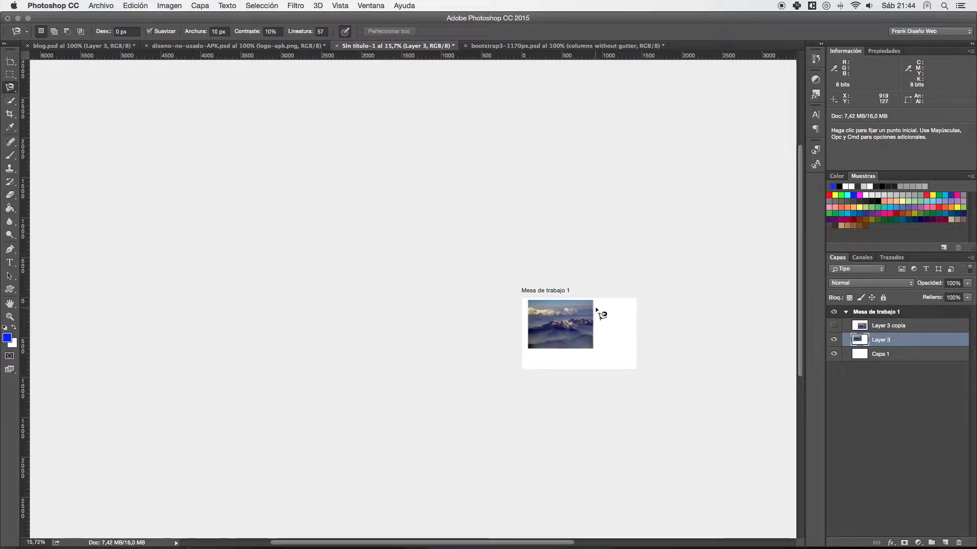
- Try to trace the dark central mountain ridge with the Magnetic Lasso at 300% magnification
{"action": "key", "text": "super+1"}
{"action": "key", "text": "space"}
{"action": "left_click_drag", "start_coordinate": [555, 293], "coordinate": [214, 224]}
{"action": "left_click_drag", "start_coordinate": [517, 265], "coordinate": [510, 244]}
{"action": "left_click_drag", "start_coordinate": [300, 268], "coordinate": [302, 252]}
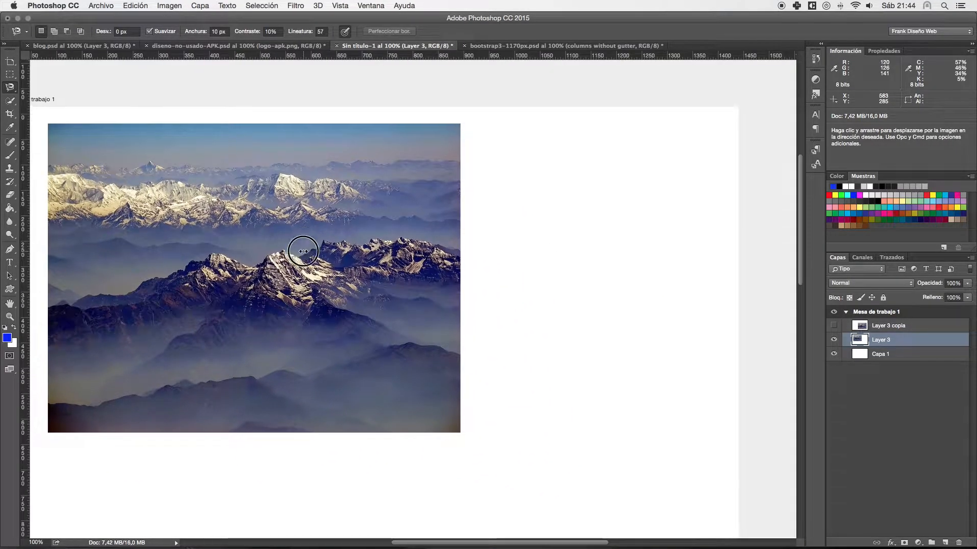
{"action": "left_click", "coordinate": [257, 263], "text": "alt+super"}
{"action": "left_click", "coordinate": [256, 263], "text": "super"}
{"action": "left_click", "coordinate": [258, 264], "text": "super"}
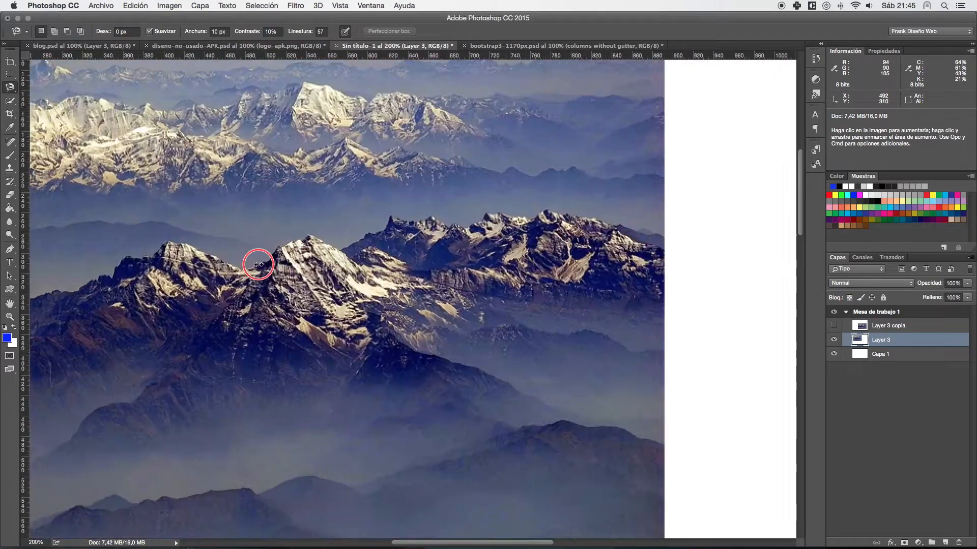
{"action": "left_click", "coordinate": [259, 264], "text": "super"}
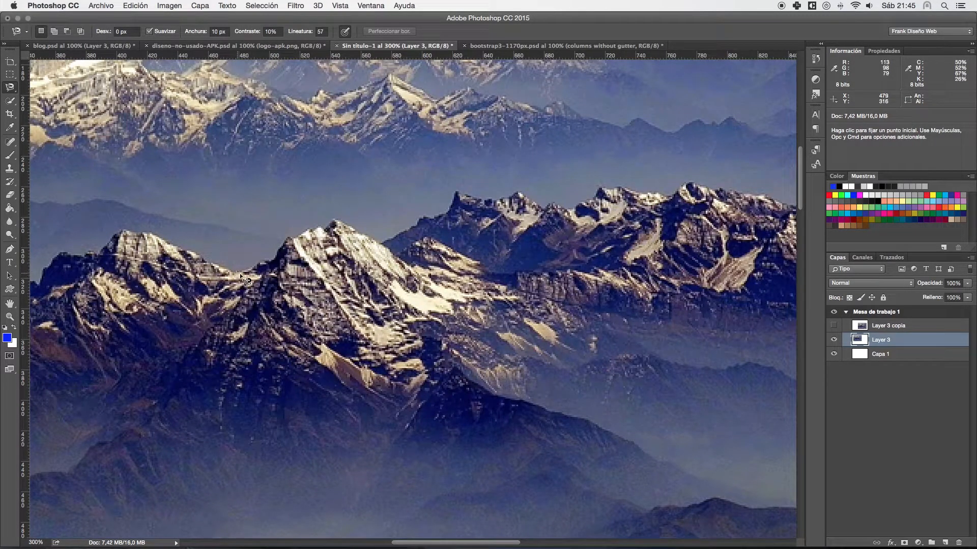
{"action": "left_click", "coordinate": [253, 269]}
{"action": "left_click", "coordinate": [265, 258]}
- Return the photo to 100% magnification and switch from the Magnetic Lasso to the freehand Lasso tool
{"action": "key", "text": "super+minus"}
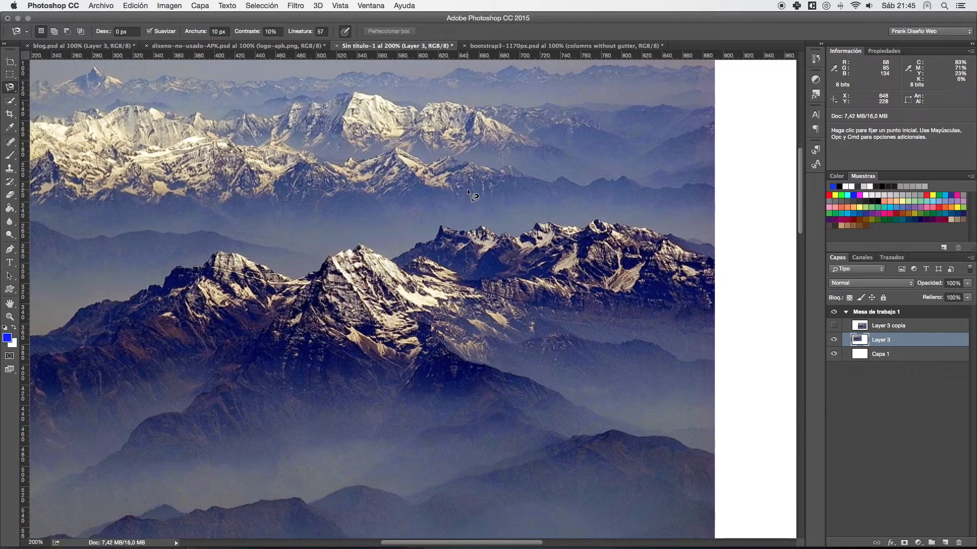
{"action": "key", "text": "super+minus"}
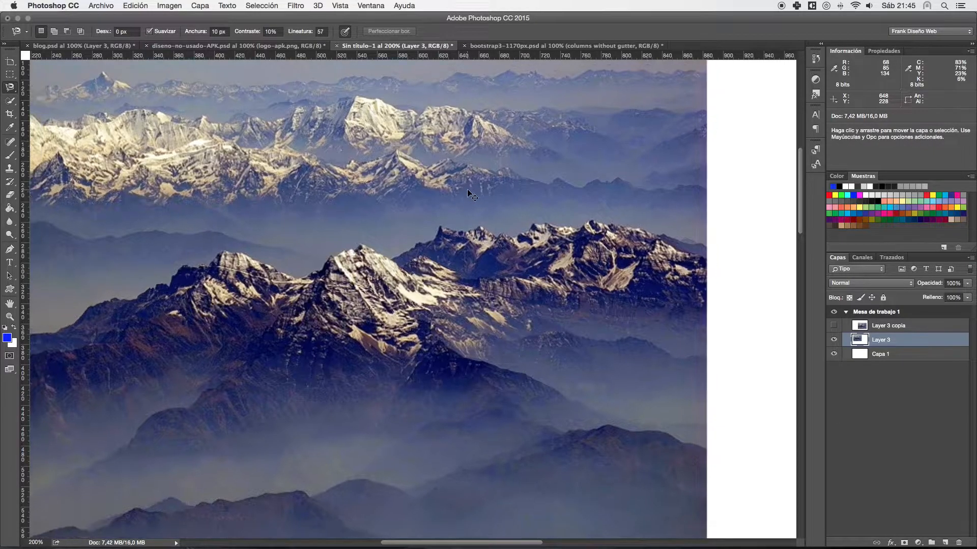
{"action": "left_click_drag", "start_coordinate": [272, 224], "coordinate": [251, 174]}
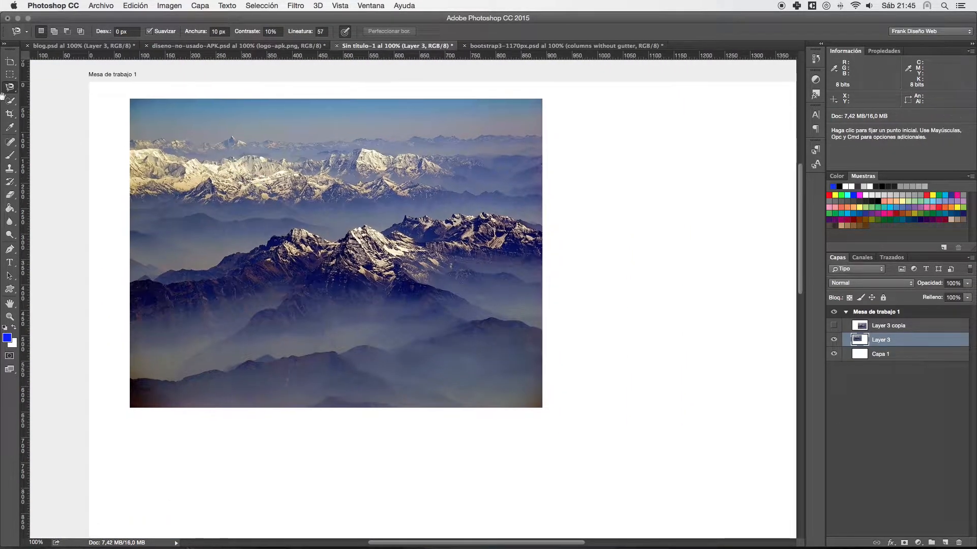
{"action": "left_click", "coordinate": [10, 89]}
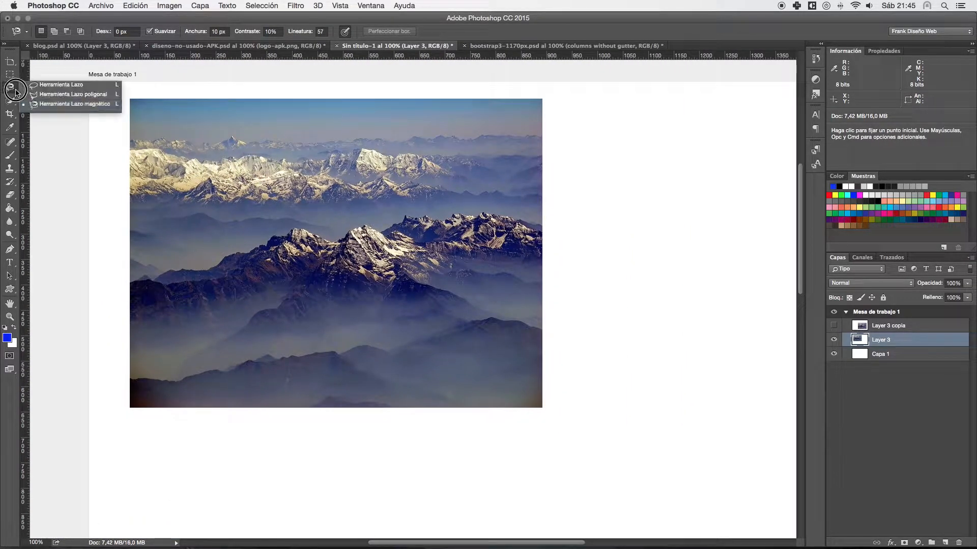
{"action": "left_click", "coordinate": [46, 84]}
{"action": "left_click", "coordinate": [10, 88]}
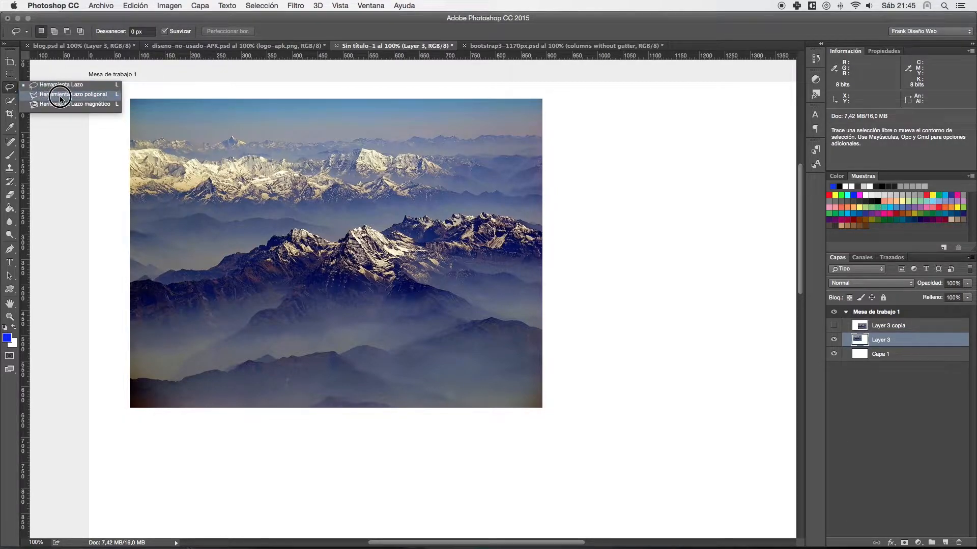
{"action": "left_click", "coordinate": [79, 145]}
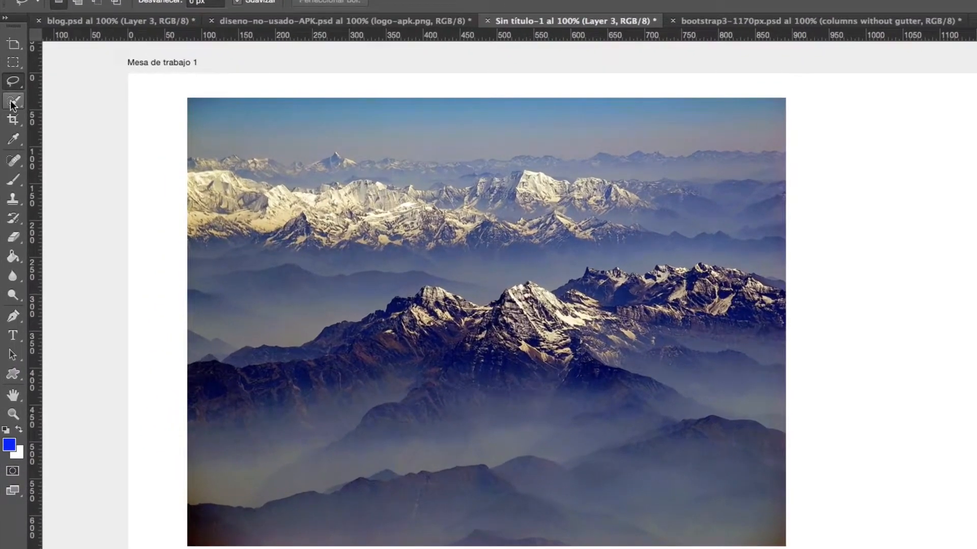
- Select the hazy sky band of the mountain photo with the Magic Wand at tolerance 32
{"action": "left_click", "coordinate": [12, 101]}
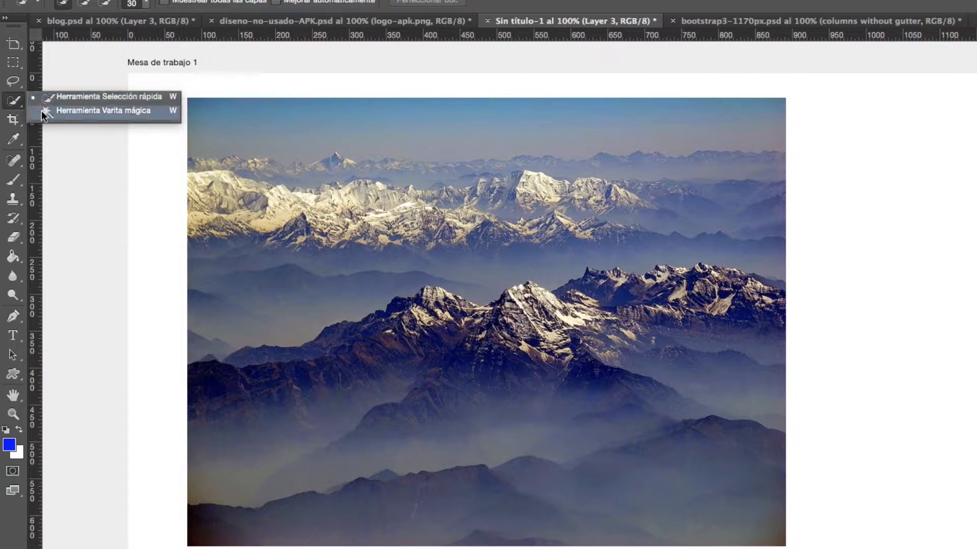
{"action": "left_click", "coordinate": [48, 111]}
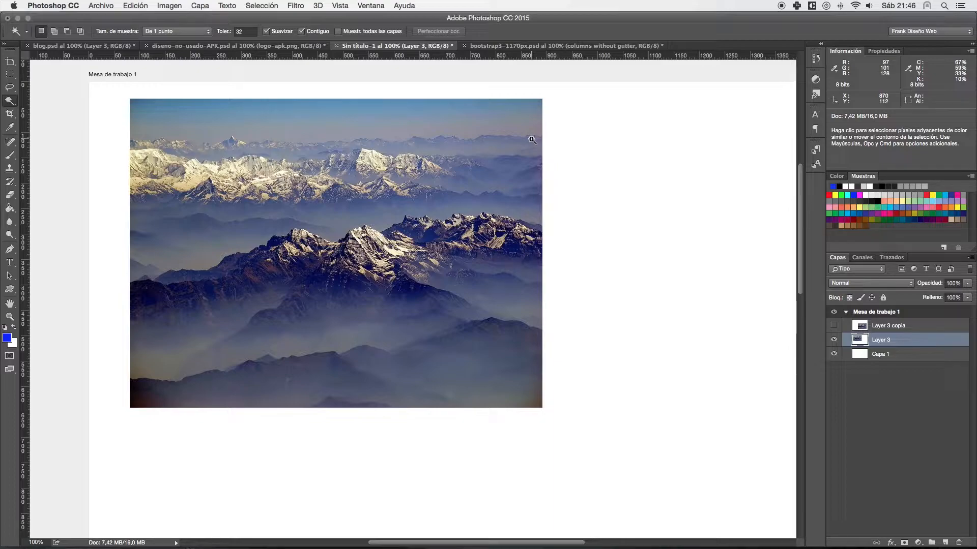
{"action": "left_click", "coordinate": [283, 122]}
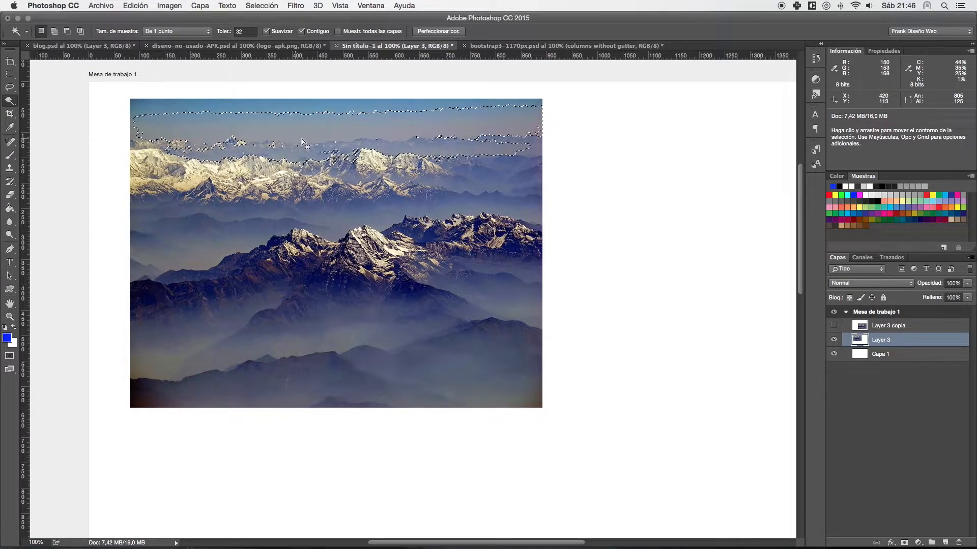
- Replace the sky selection with a Quick Selection covering the photo from its sky down to the dark central ridge, about 811 × 363 px
{"action": "left_click_drag", "start_coordinate": [10, 100], "coordinate": [45, 99]}
{"action": "key", "text": "super+d"}
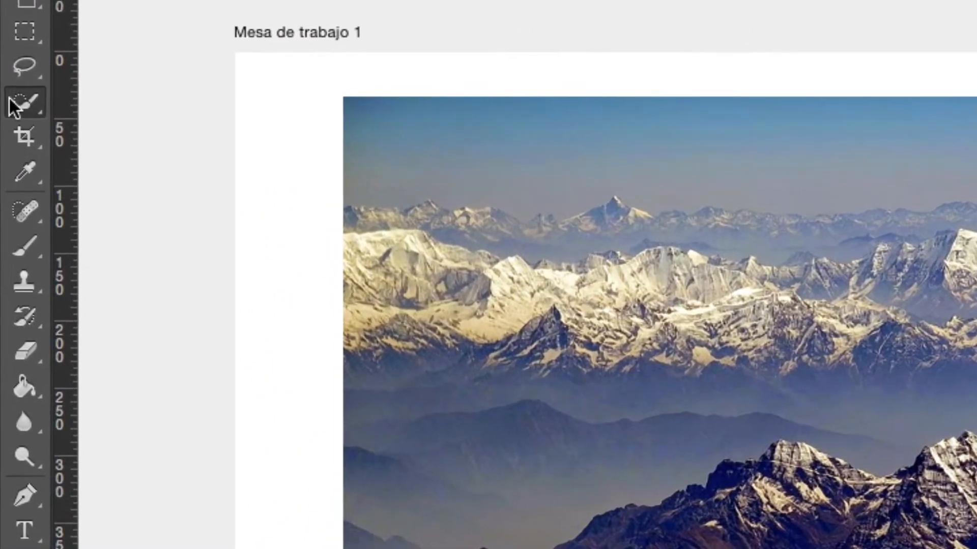
{"action": "mouse_move", "coordinate": [13, 106]}
{"action": "left_mouse_down"}
{"action": "mouse_move", "coordinate": [75, 97]}
{"action": "mouse_move", "coordinate": [148, 125]}
{"action": "mouse_move", "coordinate": [149, 98]}
{"action": "mouse_move", "coordinate": [158, 145]}
{"action": "left_mouse_up"}
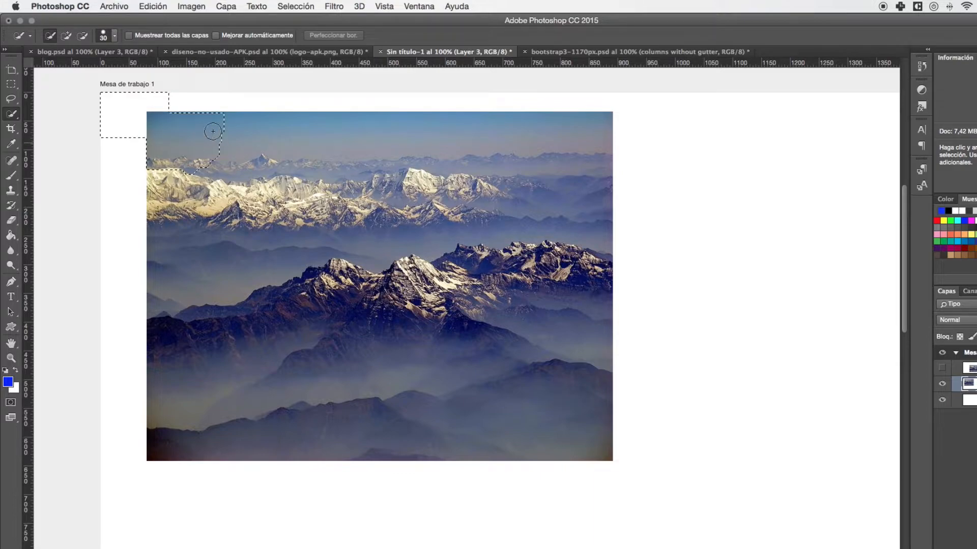
{"action": "left_click_drag", "start_coordinate": [213, 131], "coordinate": [338, 128]}
{"action": "left_click_drag", "start_coordinate": [423, 130], "coordinate": [509, 136]}
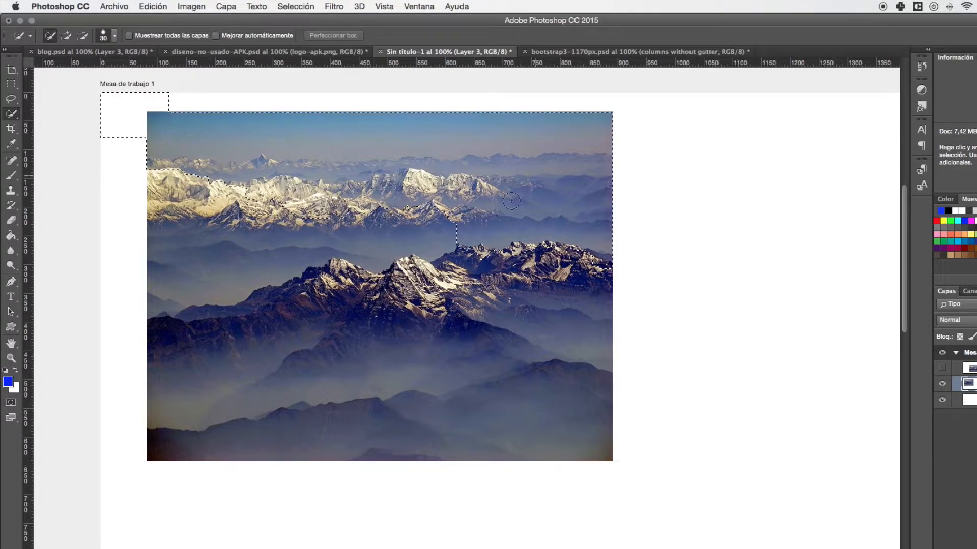
{"action": "mouse_move", "coordinate": [411, 216]}
{"action": "left_mouse_down"}
{"action": "mouse_move", "coordinate": [356, 227]}
{"action": "mouse_move", "coordinate": [359, 244]}
{"action": "mouse_move", "coordinate": [274, 311]}
{"action": "left_mouse_up"}
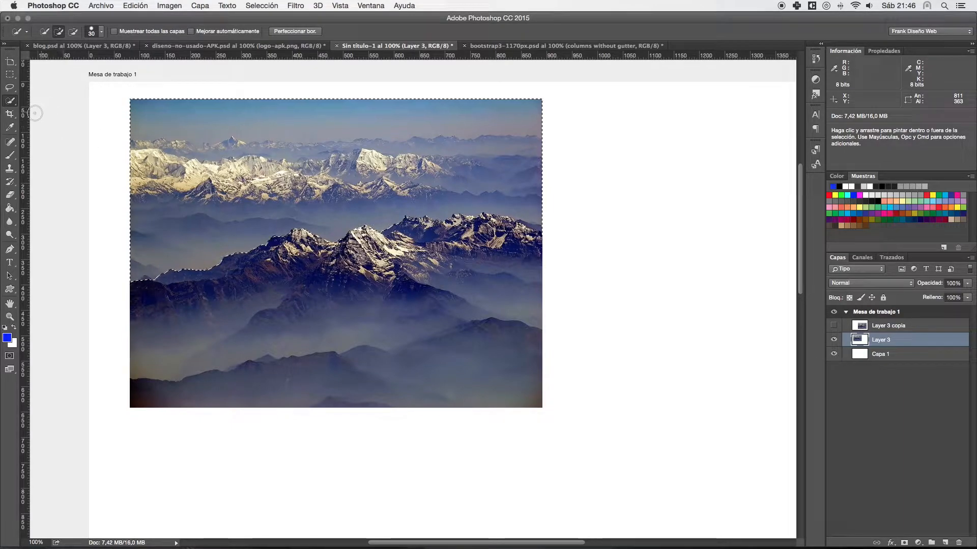
- Clear the selection, zoom out to 66.67%, and activate the Crop tool
{"action": "left_click_drag", "start_coordinate": [10, 101], "coordinate": [42, 105]}
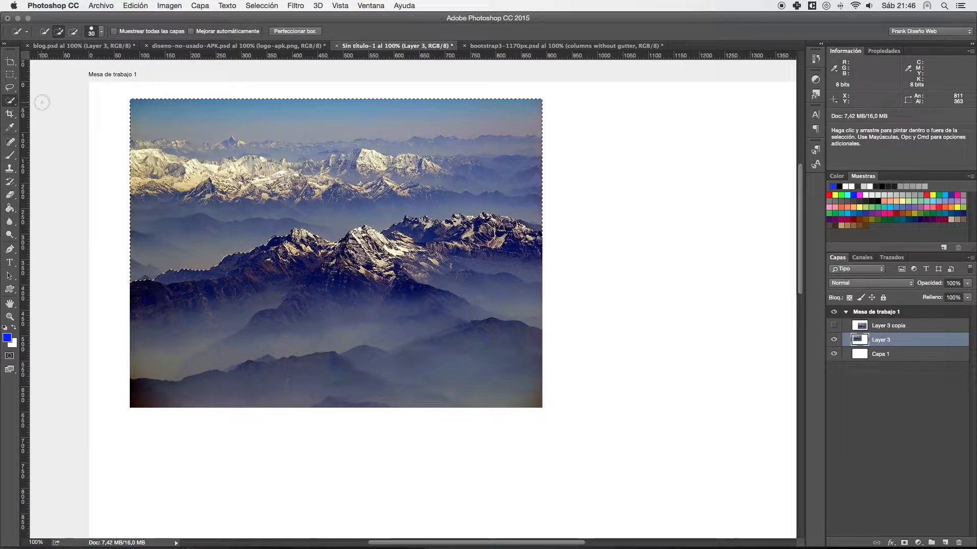
{"action": "key", "text": "super+d"}
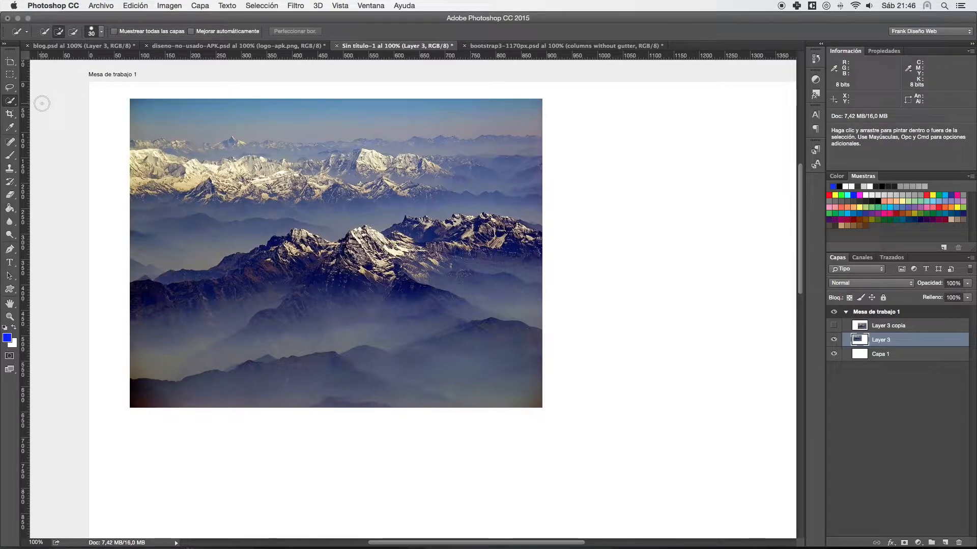
{"action": "key", "text": "super+minus"}
{"action": "left_click_drag", "start_coordinate": [253, 148], "coordinate": [163, 109]}
{"action": "left_click", "coordinate": [10, 115]}
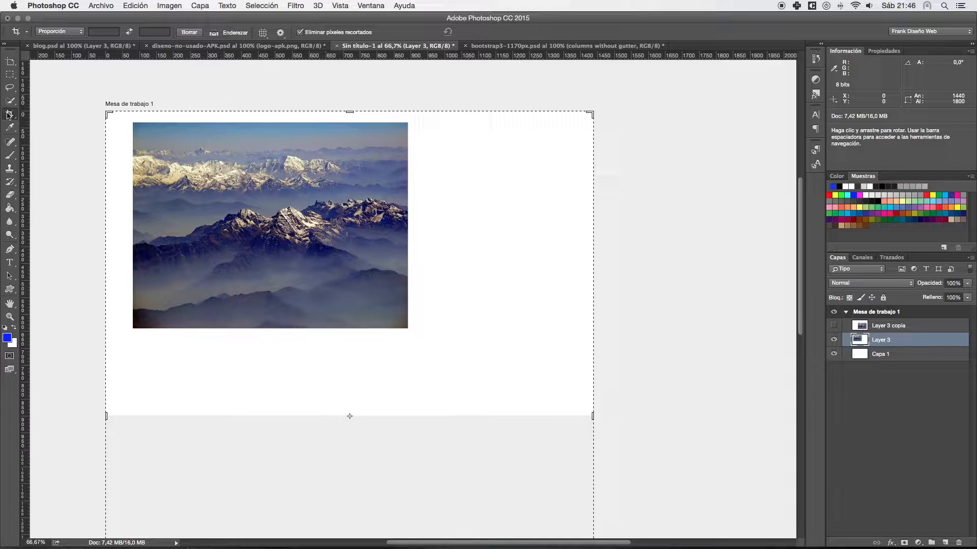
{"action": "left_click", "coordinate": [11, 117]}
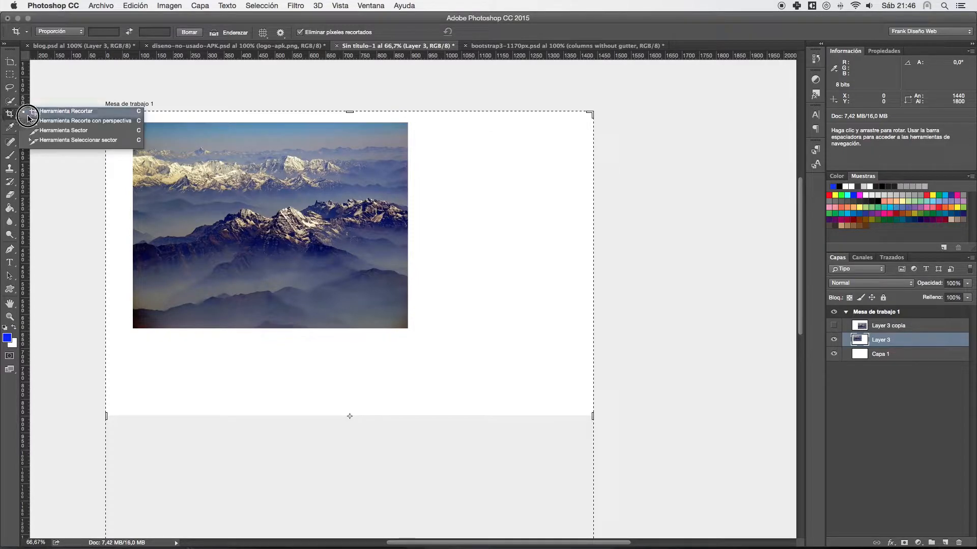
{"action": "left_click", "coordinate": [30, 112]}
- Try cropping the untitled document to about 1089 px wide and pulling in its lower edge, and cancel the crop
{"action": "left_click_drag", "start_coordinate": [593, 111], "coordinate": [532, 113]}
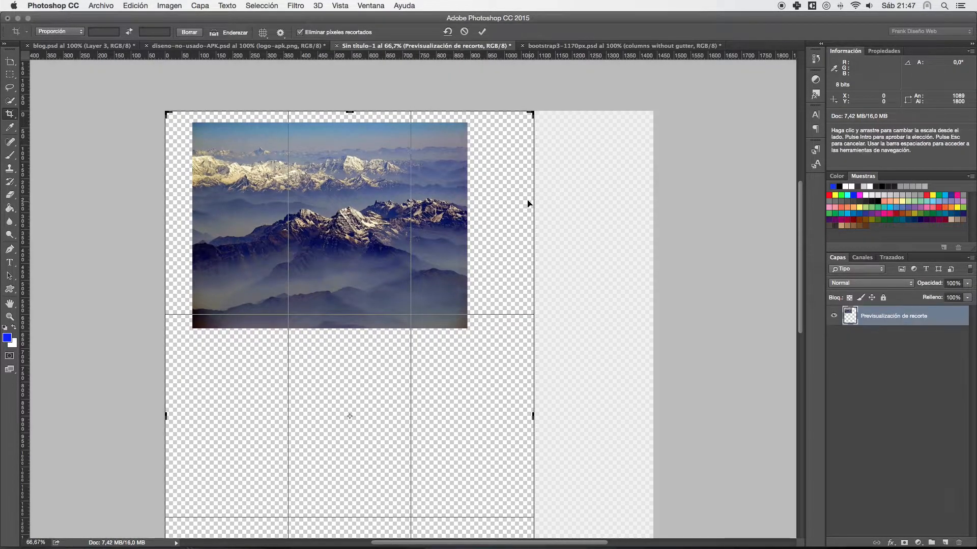
{"action": "scroll", "coordinate": [524, 299], "scroll_direction": "down", "scroll_amount": 10}
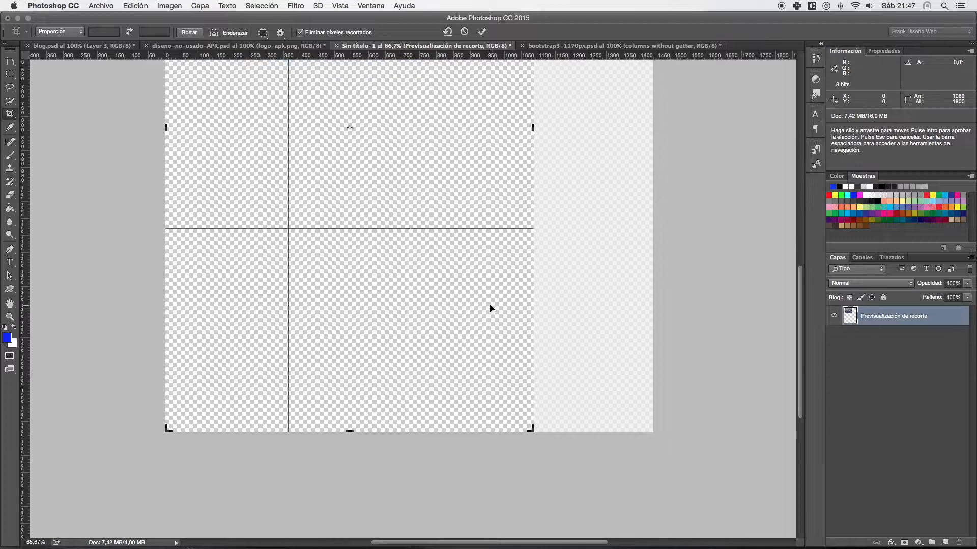
{"action": "scroll", "coordinate": [348, 298], "scroll_direction": "down", "scroll_amount": 3}
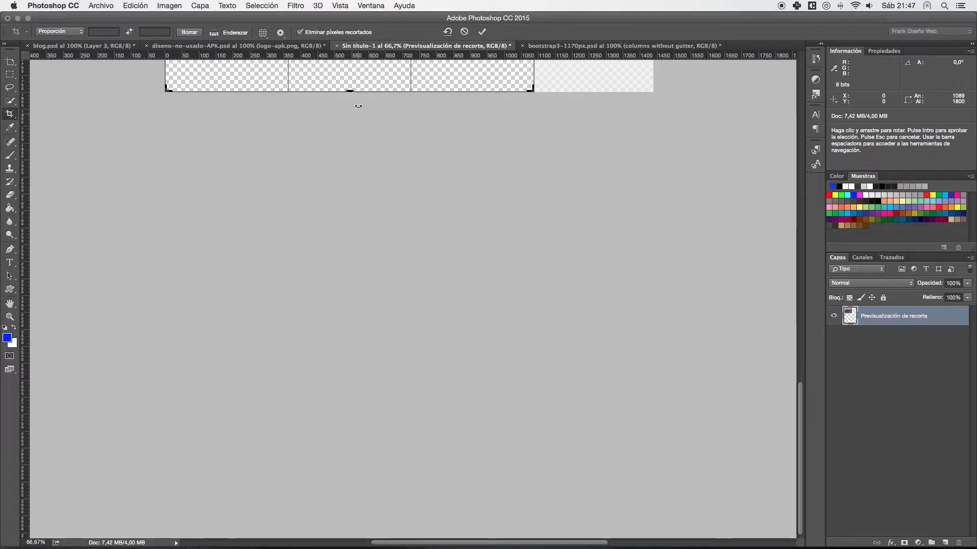
{"action": "mouse_move", "coordinate": [349, 91]}
{"action": "left_mouse_down"}
{"action": "mouse_move", "coordinate": [349, 69]}
{"action": "mouse_move", "coordinate": [351, 80]}
{"action": "left_mouse_up"}
{"action": "key", "text": "Escape"}
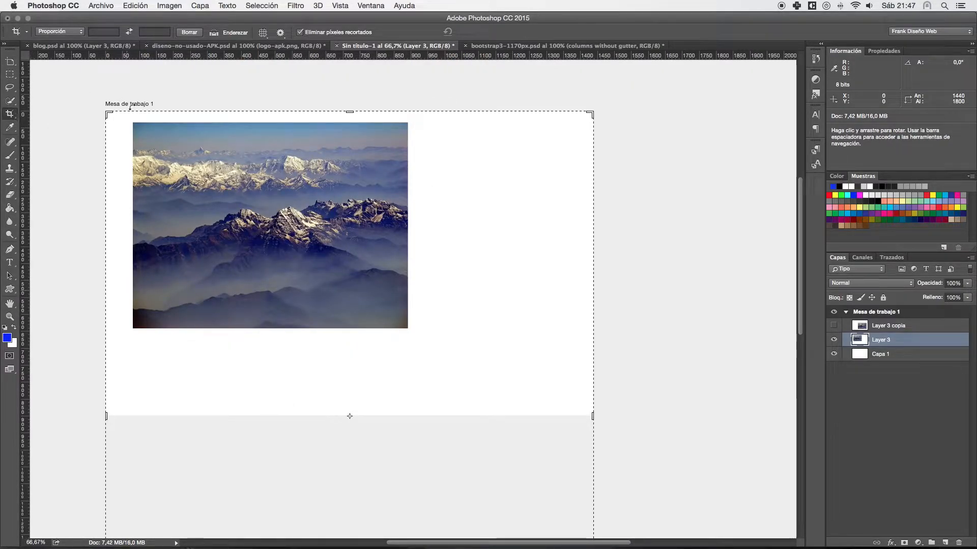
- Start another crop from the canvas's upper-left corner, abandon it, and activate the Rectangular Marquee tool
{"action": "mouse_move", "coordinate": [107, 112]}
{"action": "left_mouse_down"}
{"action": "mouse_move", "coordinate": [200, 140]}
{"action": "mouse_move", "coordinate": [117, 112]}
{"action": "mouse_move", "coordinate": [96, 118]}
{"action": "mouse_move", "coordinate": [105, 113]}
{"action": "left_mouse_up"}
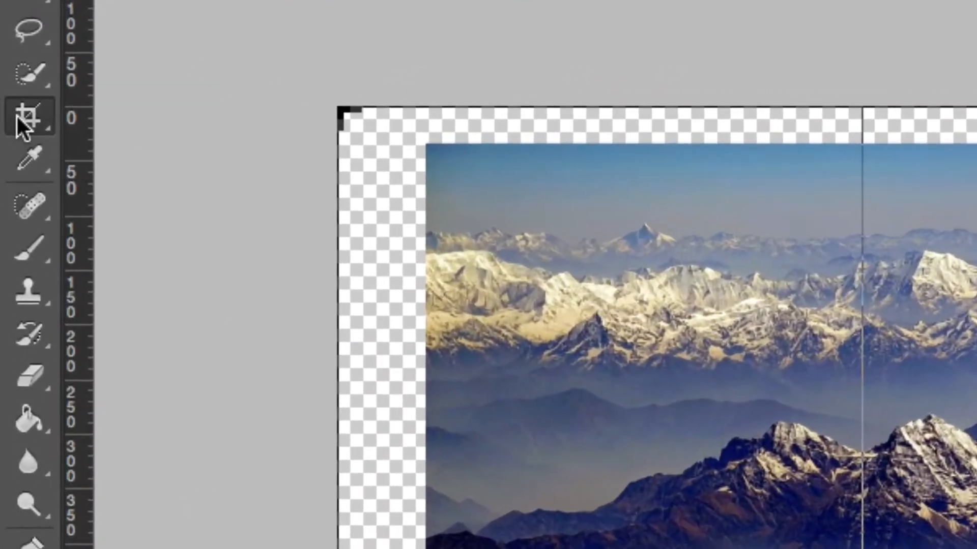
{"action": "right_click", "coordinate": [9, 114]}
{"action": "left_click", "coordinate": [150, 106]}
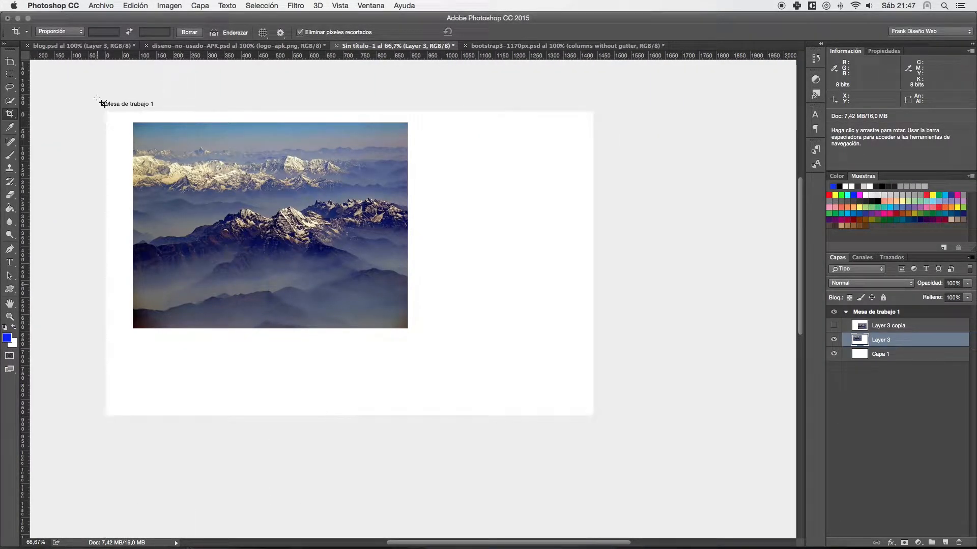
{"action": "left_click", "coordinate": [5, 75]}
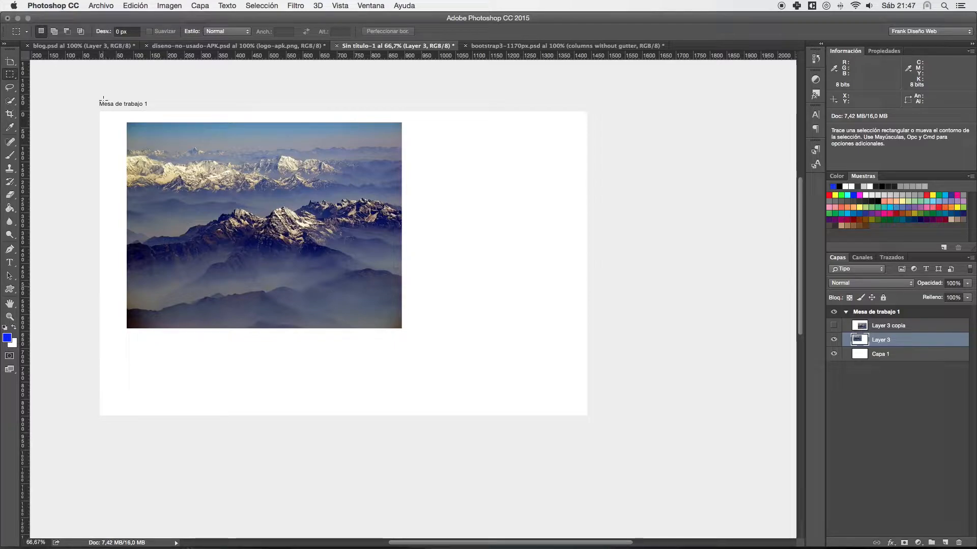
- Switch to blog.psd, zoom out to 16.67%, and try cropping away its upper part to about 1920 × 2084 px
{"action": "left_click", "coordinate": [109, 48]}
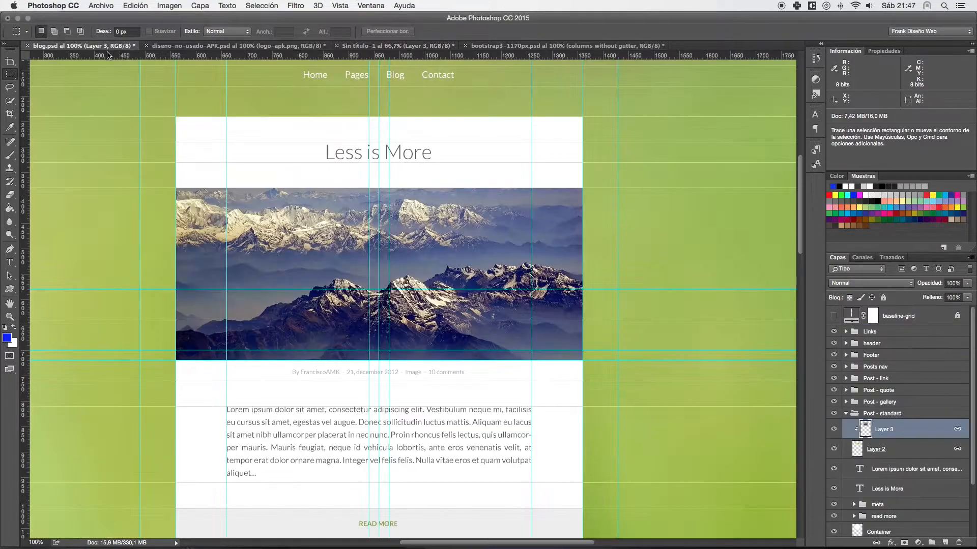
{"action": "key", "text": "super+minus"}
{"action": "key", "text": "super+minus"}
{"action": "key", "text": "super+minus"}
{"action": "key", "text": "super+minus"}
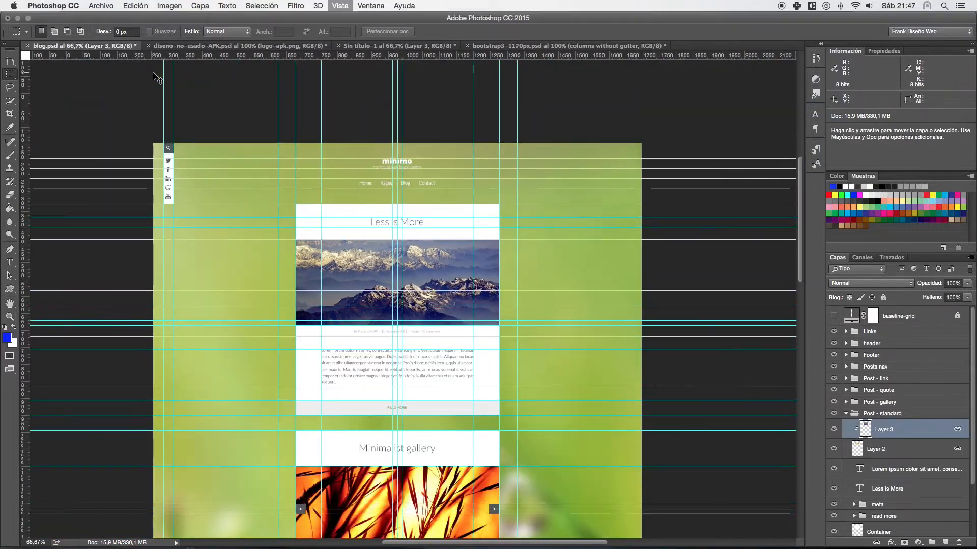
{"action": "key", "text": "super+minus"}
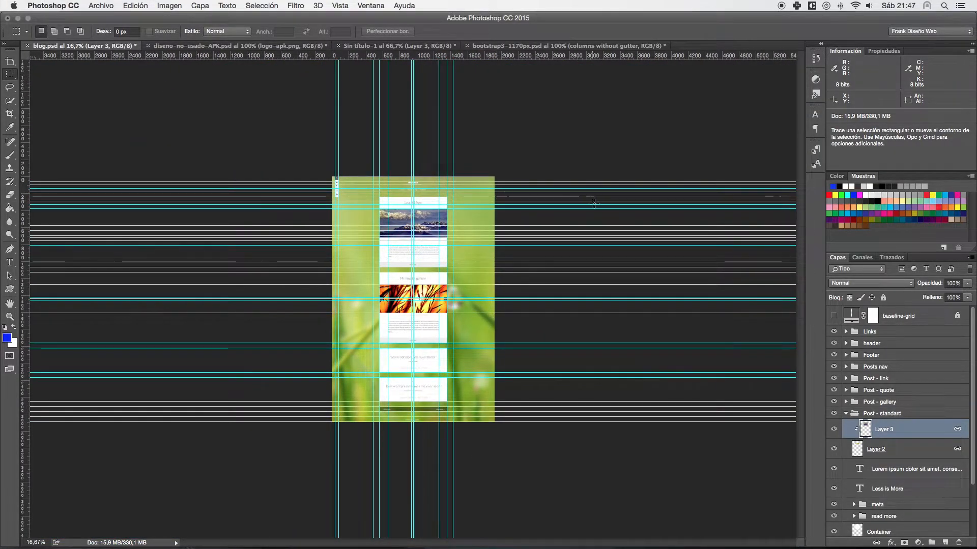
{"action": "key", "text": "c"}
{"action": "left_click_drag", "start_coordinate": [409, 178], "coordinate": [405, 216]}
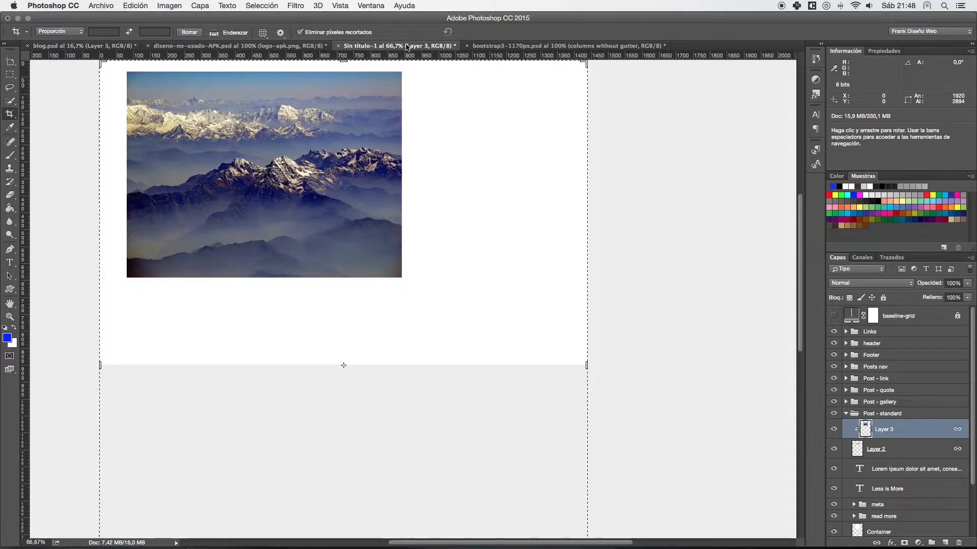
- Return to the untitled document and activate the Rectangular Marquee tool
{"action": "left_click", "coordinate": [514, 46]}
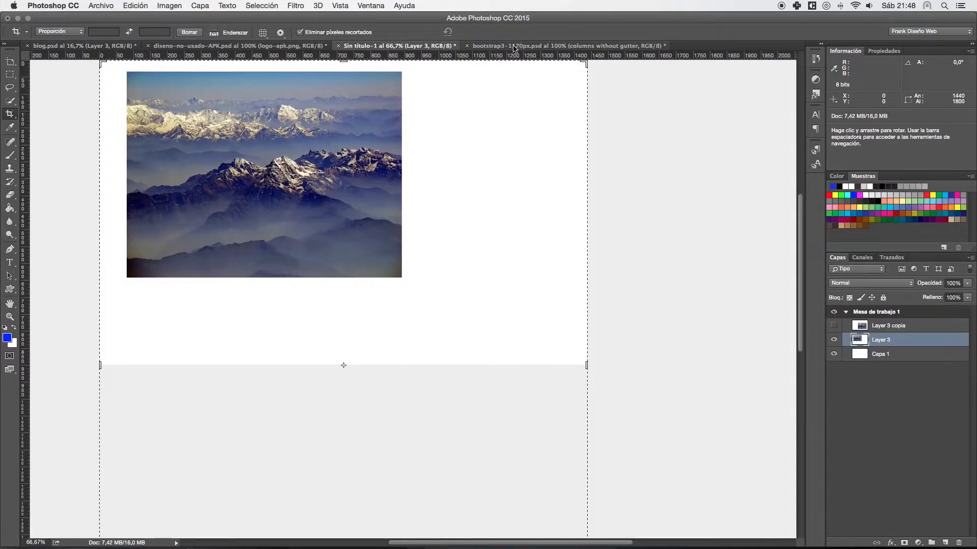
{"action": "left_click", "coordinate": [511, 47]}
{"action": "left_click", "coordinate": [429, 46]}
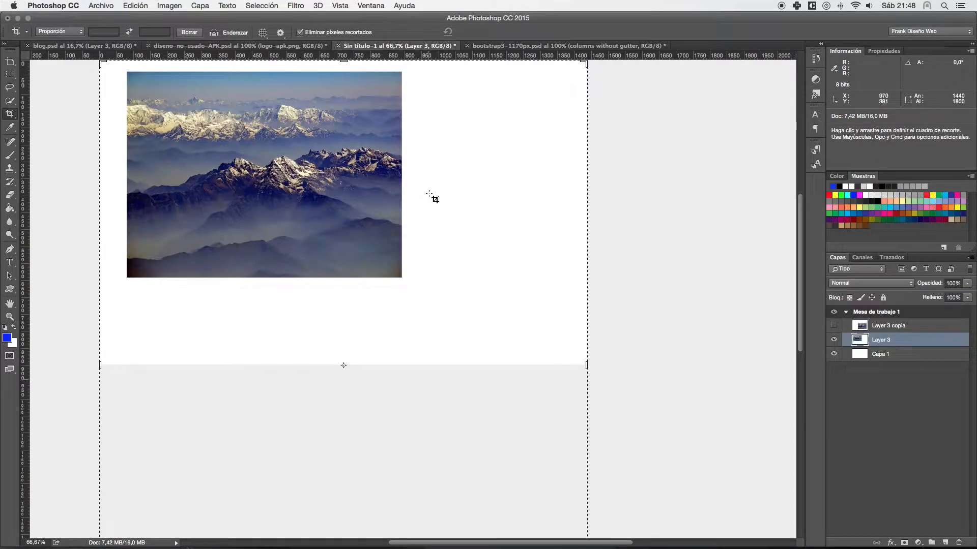
{"action": "left_click", "coordinate": [11, 74]}
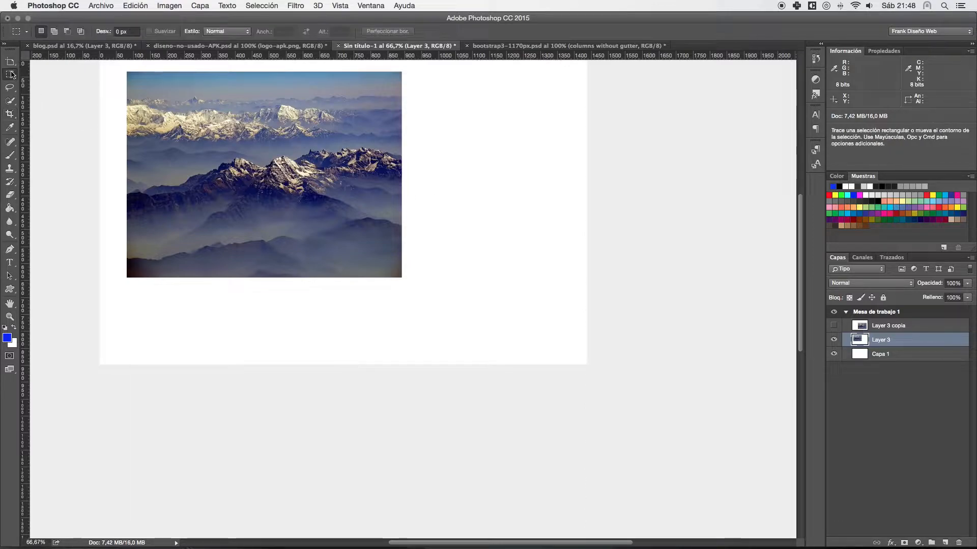
{"action": "scroll", "coordinate": [376, 147], "scroll_direction": "up", "scroll_amount": 3}
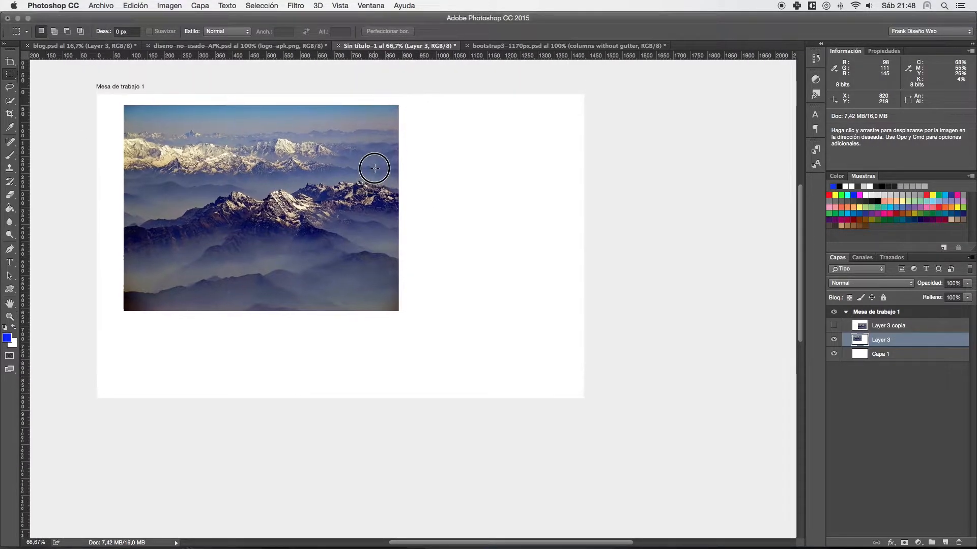
- Draw successive rectangular selections beside the photo, about 428 × 348, 226 × 238, 487 × 219 and 475 × 363 px, and clear them
{"action": "left_click_drag", "start_coordinate": [411, 105], "coordinate": [556, 222]}
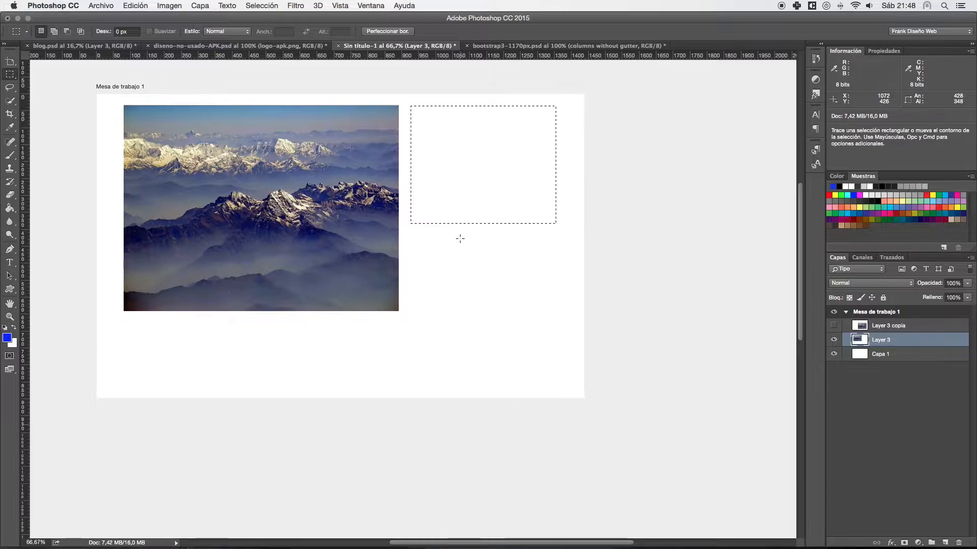
{"action": "left_click_drag", "start_coordinate": [441, 222], "coordinate": [517, 303]}
{"action": "left_click", "coordinate": [441, 136]}
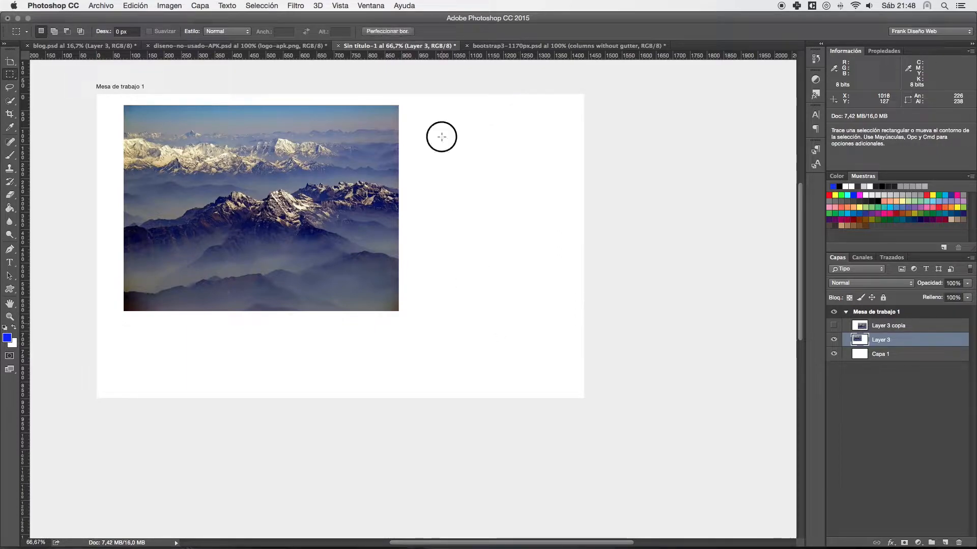
{"action": "left_click_drag", "start_coordinate": [403, 104], "coordinate": [568, 178]}
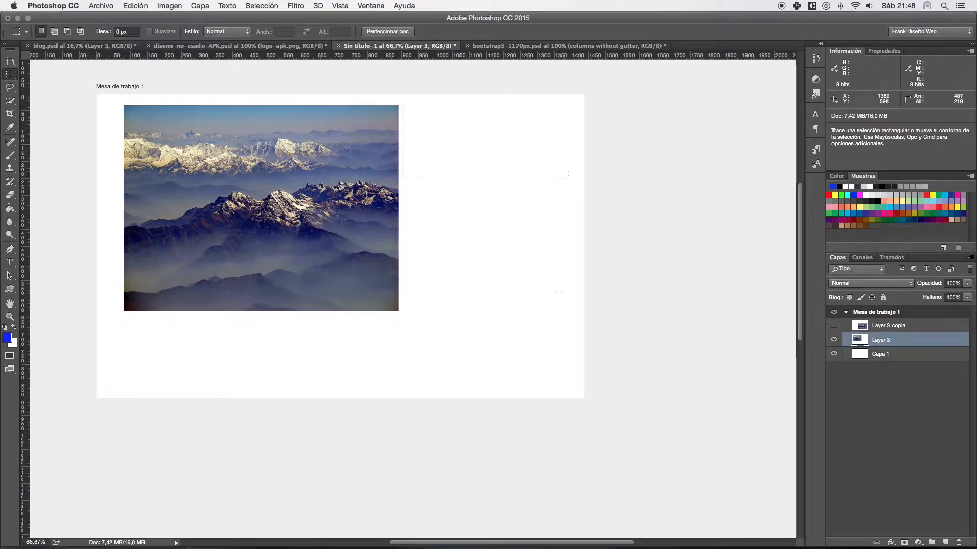
{"action": "left_click", "coordinate": [546, 217]}
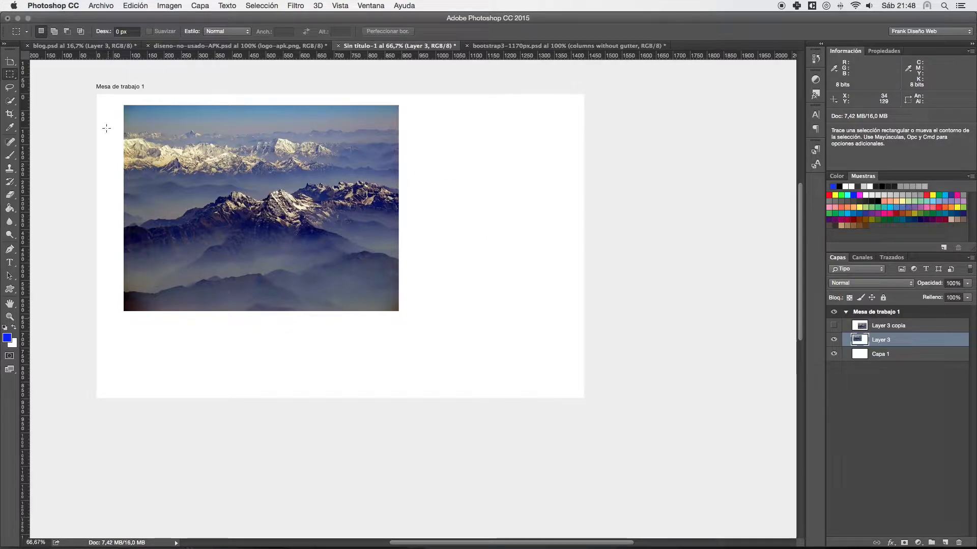
{"action": "left_click_drag", "start_coordinate": [406, 105], "coordinate": [567, 229]}
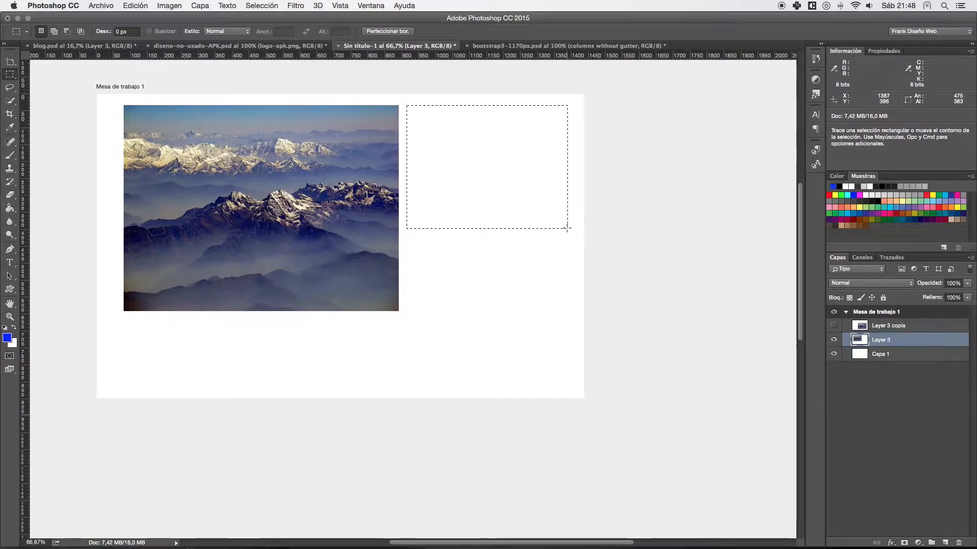
{"action": "key", "text": "super+d"}
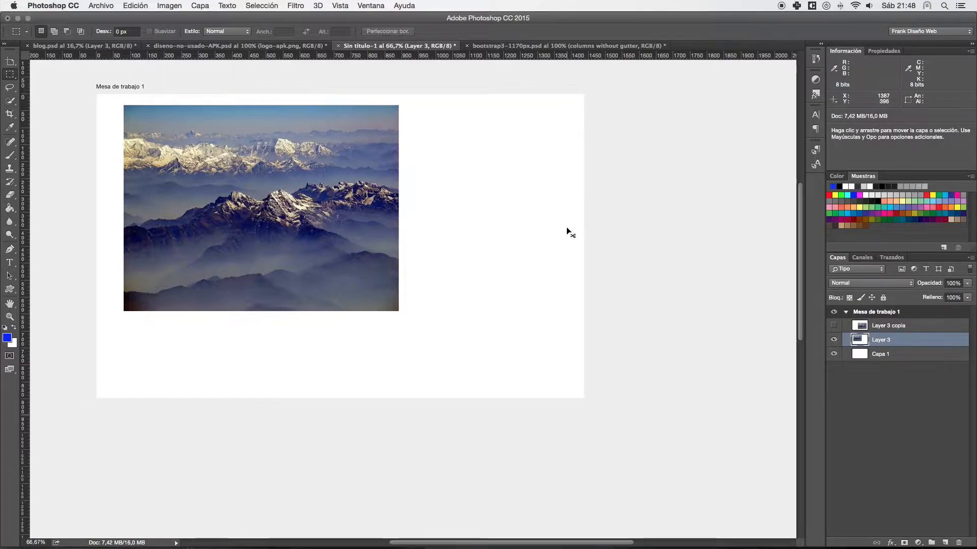
- Draw several more rectangular selections in the white area beside the photo, each from upper right to lower left, and deselect
{"action": "left_click_drag", "start_coordinate": [559, 107], "coordinate": [420, 190]}
{"action": "key", "text": "super+d"}
{"action": "left_click_drag", "start_coordinate": [519, 153], "coordinate": [439, 196]}
{"action": "mouse_move", "coordinate": [547, 253]}
{"action": "left_mouse_down"}
{"action": "mouse_move", "coordinate": [522, 286]}
{"action": "mouse_move", "coordinate": [433, 318]}
{"action": "left_mouse_up"}
{"action": "left_click_drag", "start_coordinate": [447, 216], "coordinate": [392, 240]}
{"action": "key", "text": "super+d"}
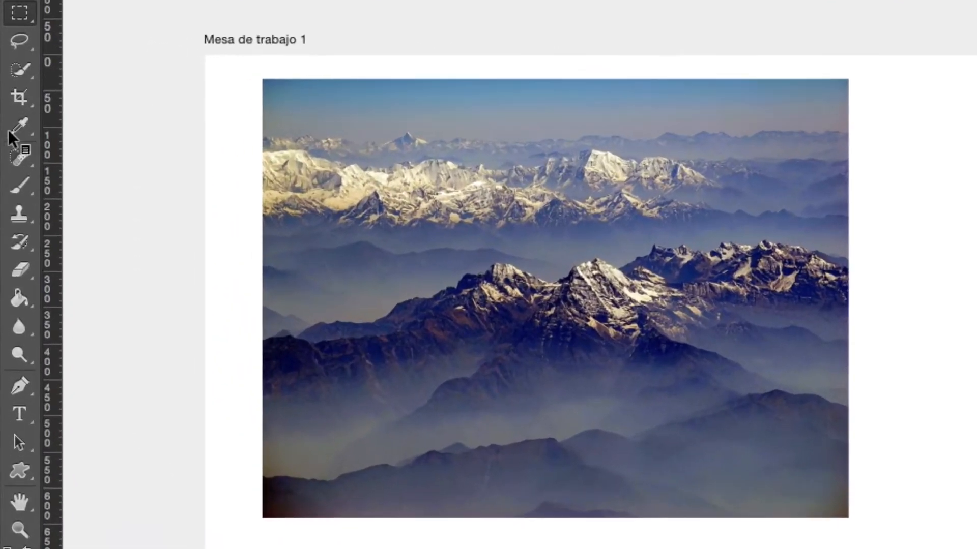
- Activate the Eyedropper tool, view the background colour in the Color Picker, and confirm it as ffffff
{"action": "left_click", "coordinate": [20, 128]}
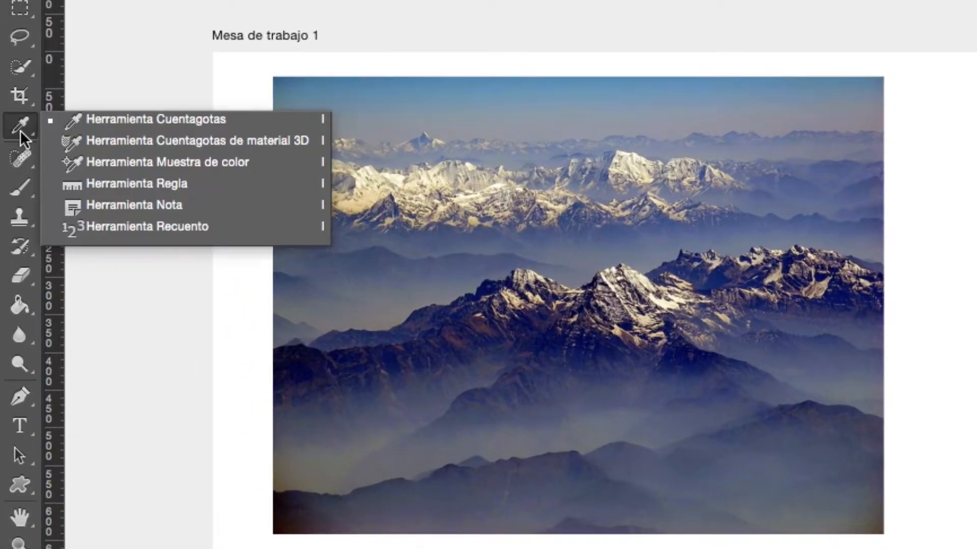
{"action": "left_click", "coordinate": [111, 127]}
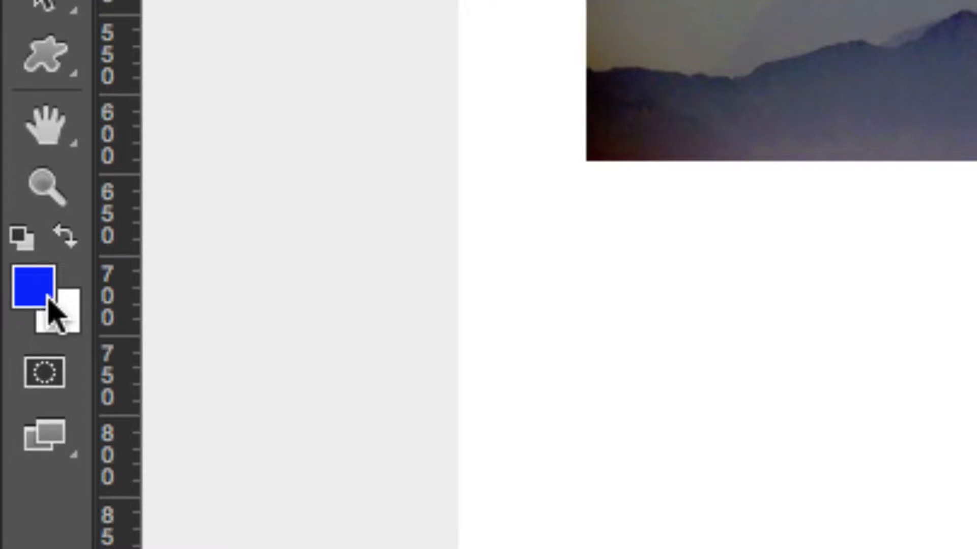
{"action": "left_click", "coordinate": [33, 289]}
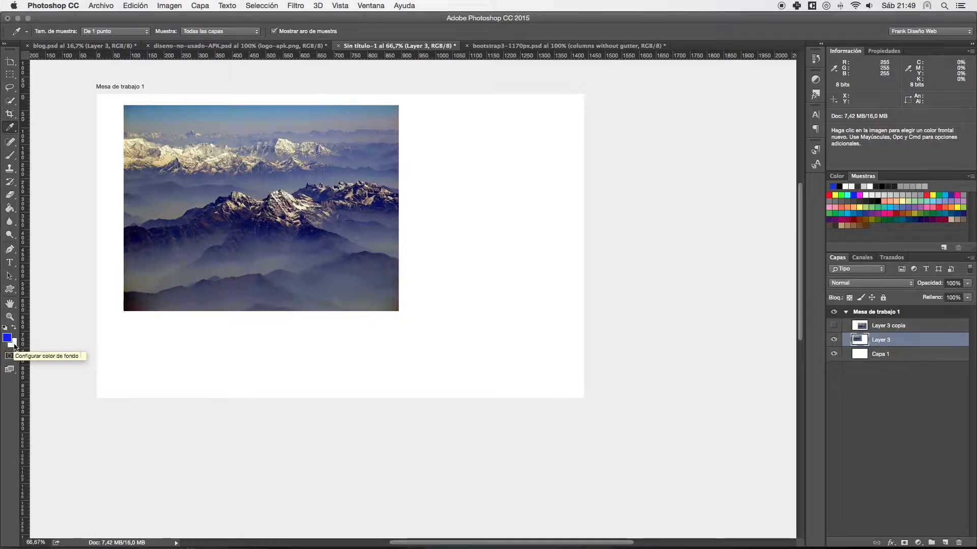
{"action": "left_click", "coordinate": [14, 345]}
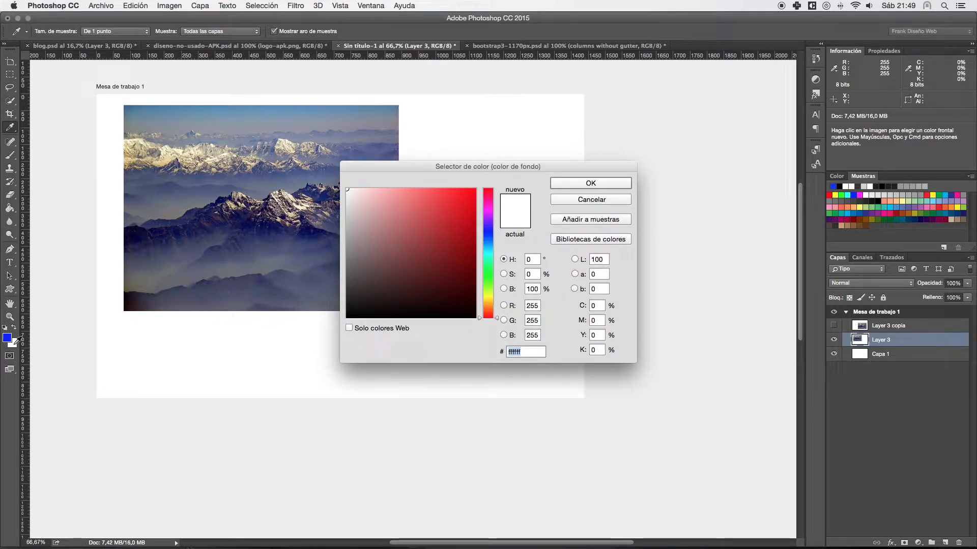
{"action": "key", "text": "Return"}
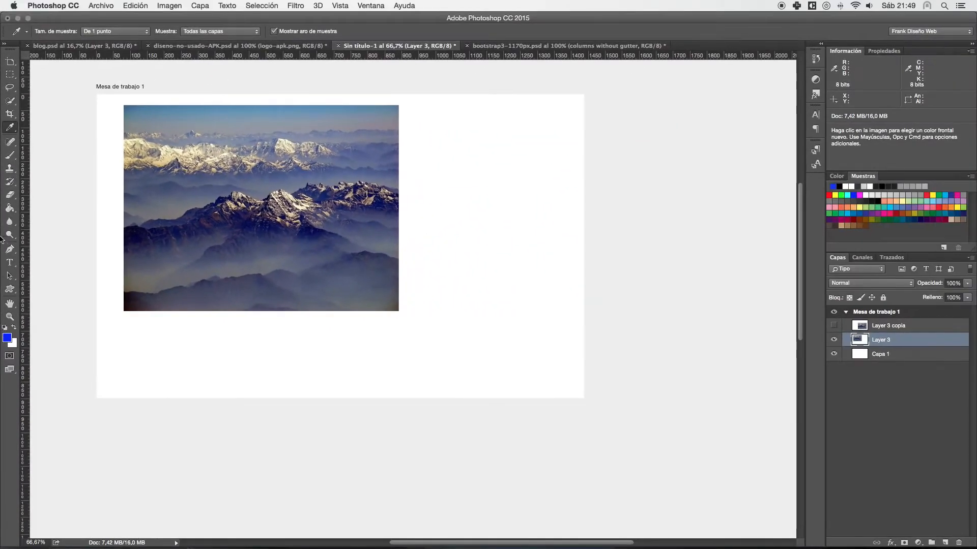
- Zoom in to about 177% and sample the pale cream snow at the photo's left edge as the foreground colour
{"action": "left_click_drag", "start_coordinate": [10, 128], "coordinate": [65, 124]}
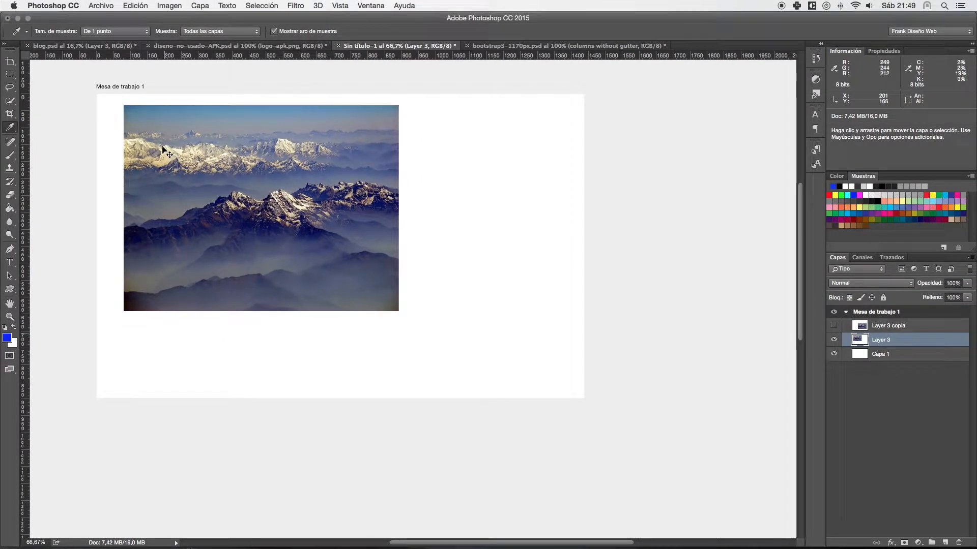
{"action": "left_click_drag", "start_coordinate": [115, 123], "coordinate": [158, 159]}
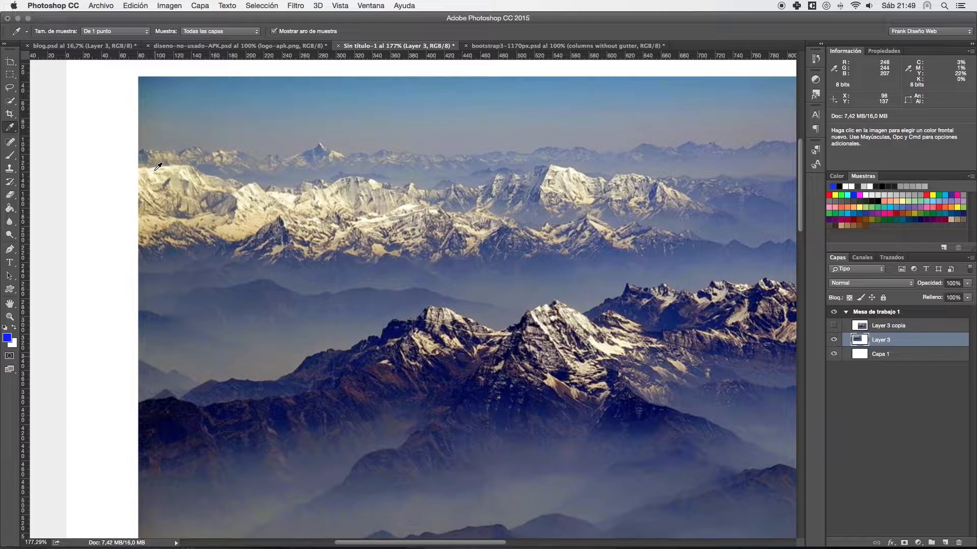
{"action": "left_click", "coordinate": [158, 166]}
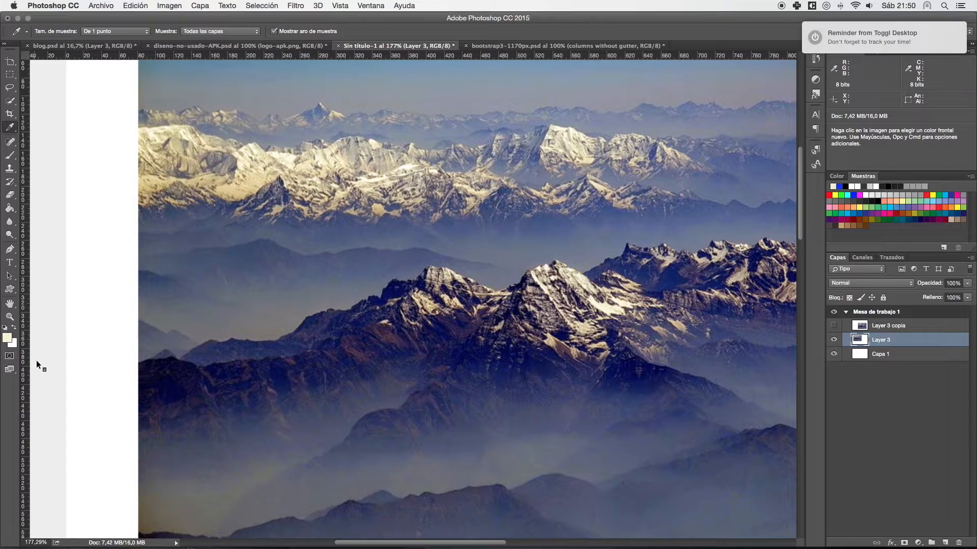
- Zoom in on the ridge and sample its dark blue as the foreground colour and the grey haze above as the background colour
{"action": "left_click_drag", "start_coordinate": [229, 366], "coordinate": [116, 338]}
{"action": "scroll", "coordinate": [75, 326], "scroll_direction": "up", "scroll_amount": 5}
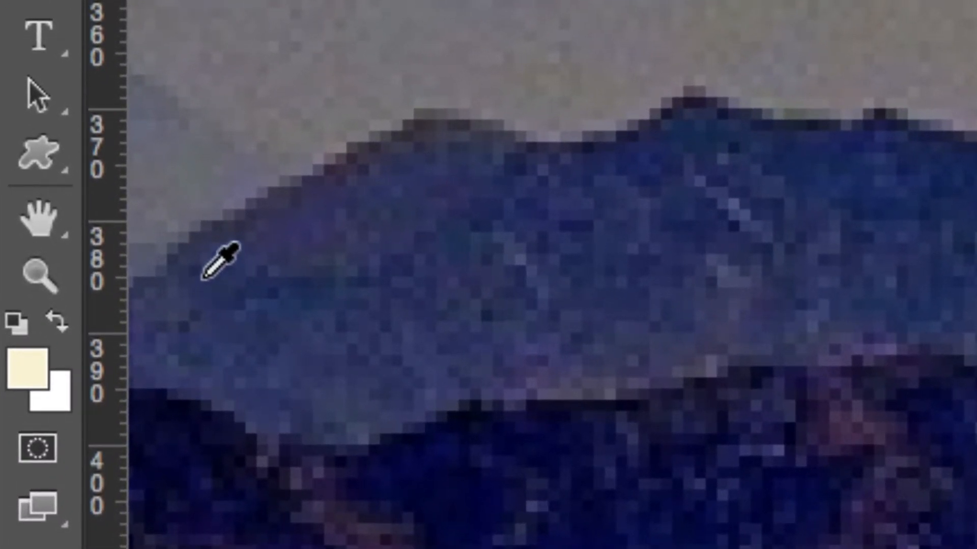
{"action": "left_click", "coordinate": [199, 270]}
{"action": "scroll", "coordinate": [167, 272], "scroll_direction": "right", "scroll_amount": 3}
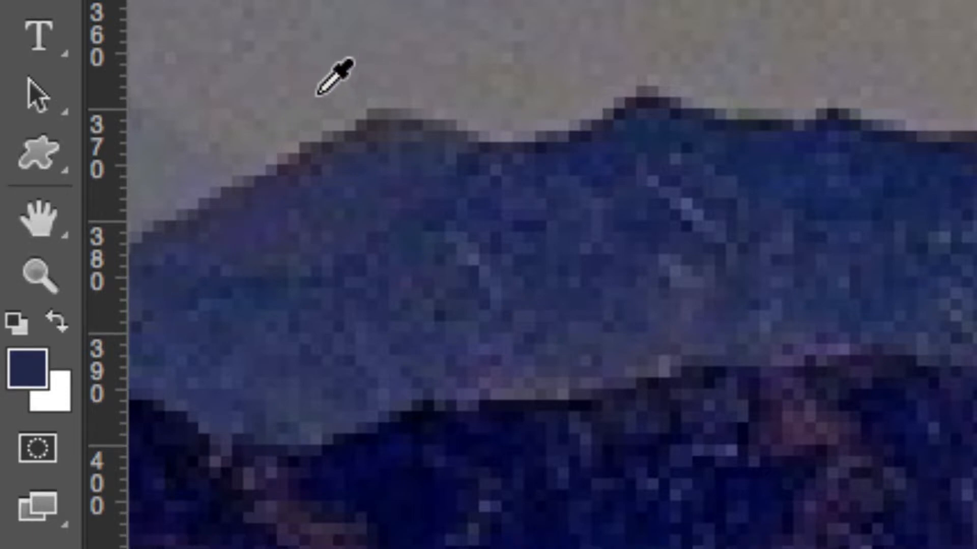
{"action": "left_click", "coordinate": [318, 95], "text": "alt"}
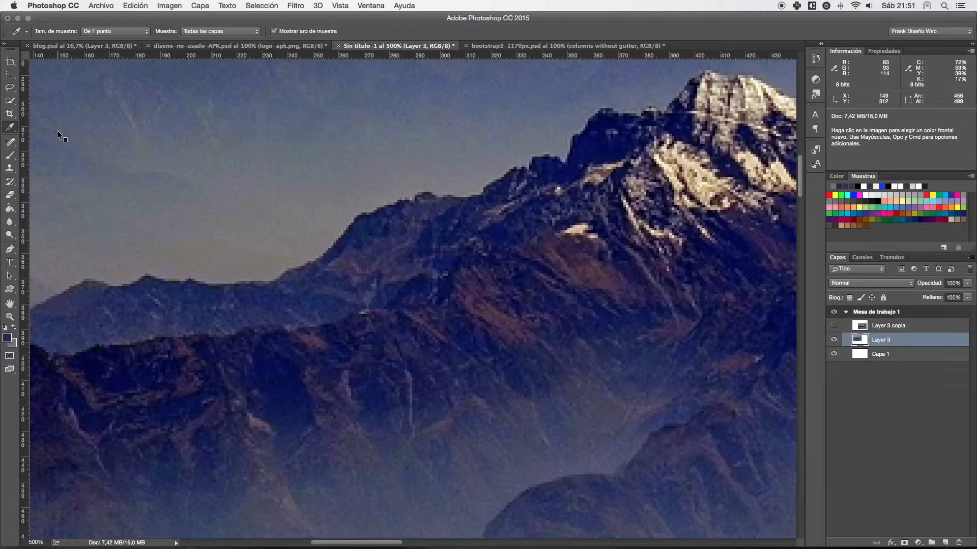
- Show the Eyedropper pointer as a precise crosshair, and restore the standard dropper pointer
{"action": "key", "text": "m"}
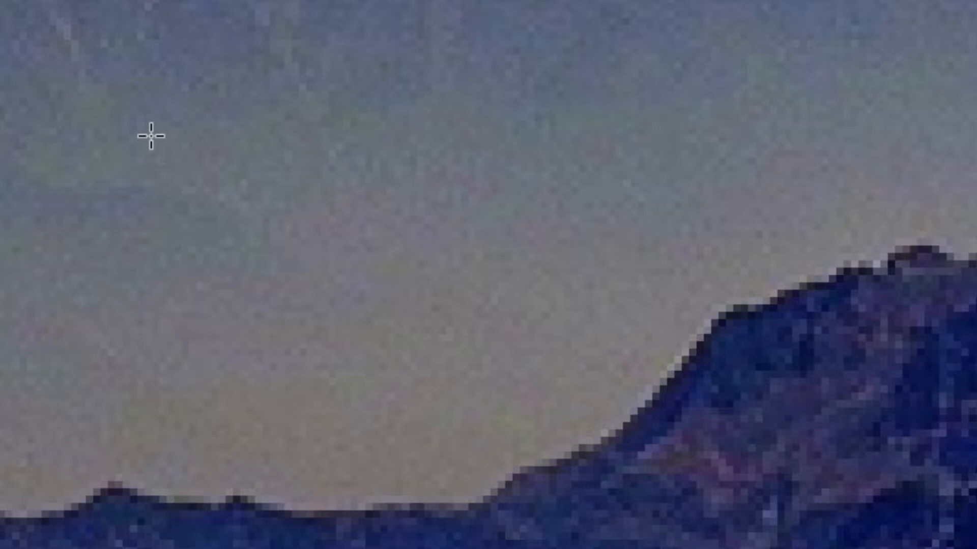
{"action": "key", "text": "Caps_Lock"}
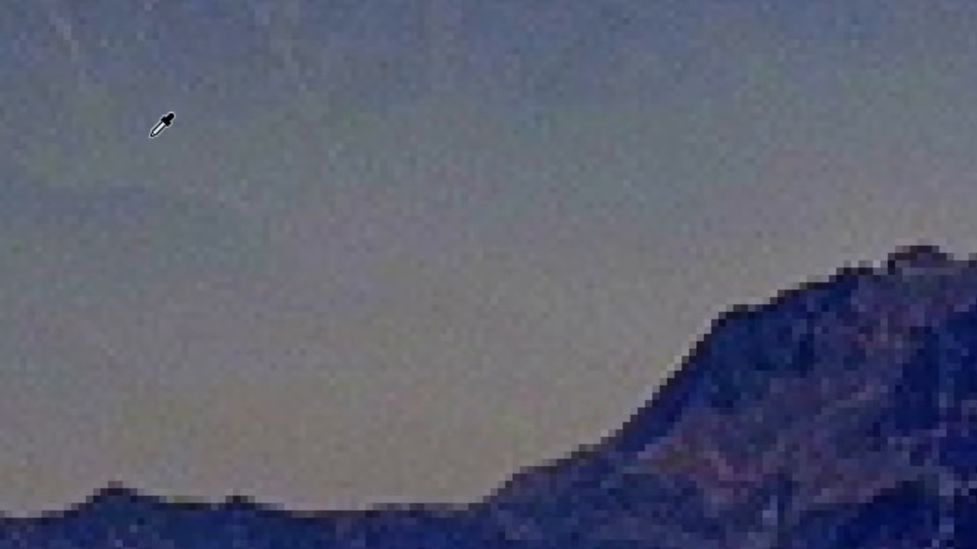
- Sample the grey-blue sky above the ridge as the foreground colour with the Eyedropper
{"action": "left_click", "coordinate": [189, 142]}
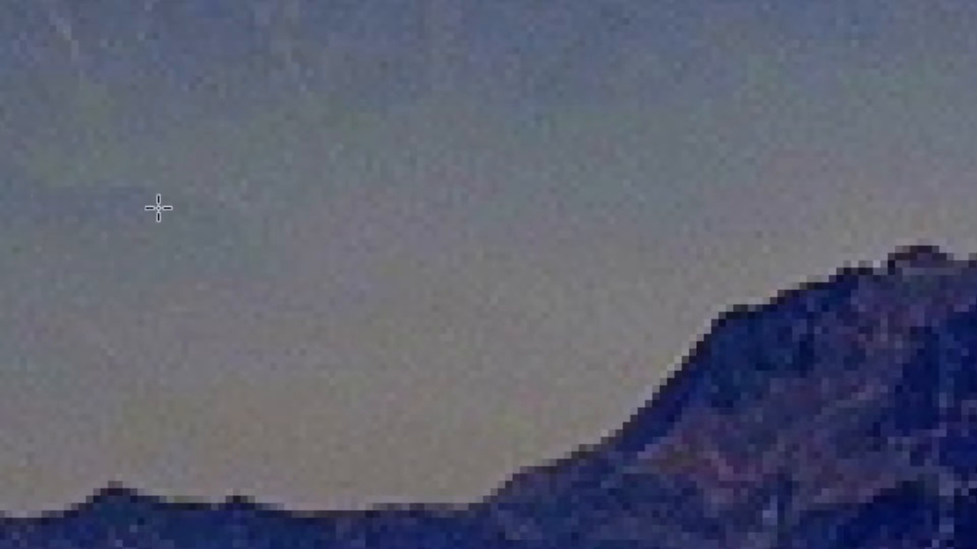
{"action": "left_click", "coordinate": [247, 150]}
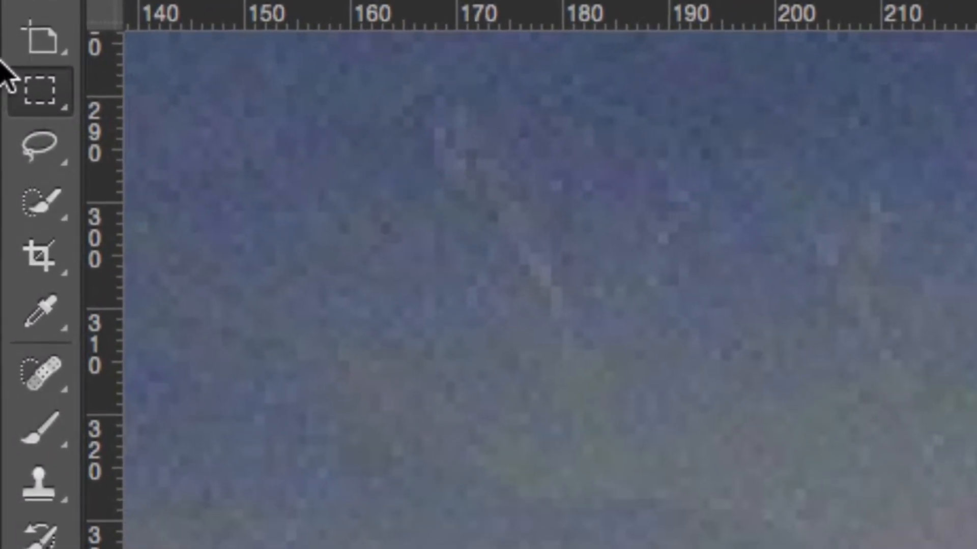
- Activate the Rectangular Marquee tool from its tool group, then switch to the Move tool and back to the marquee
{"action": "left_click", "coordinate": [37, 80]}
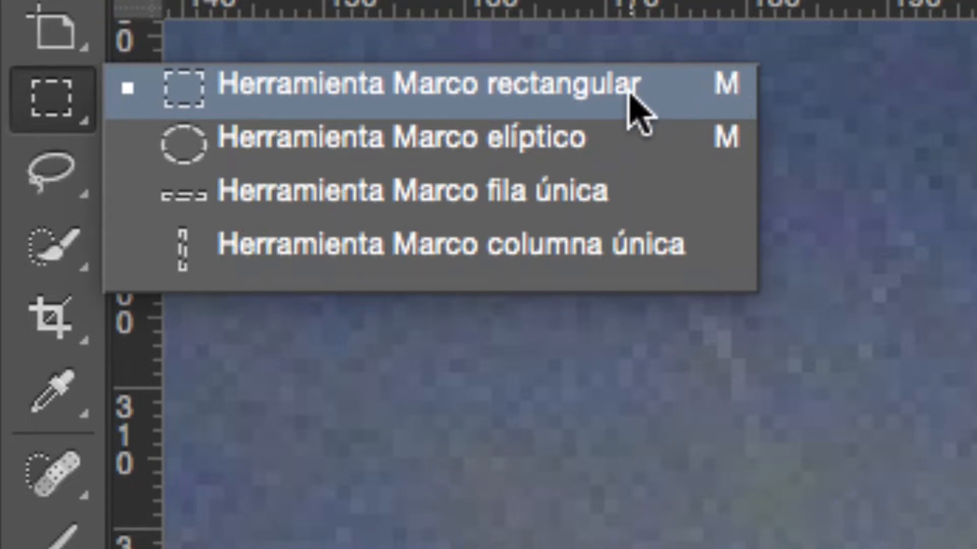
{"action": "left_click", "coordinate": [638, 109]}
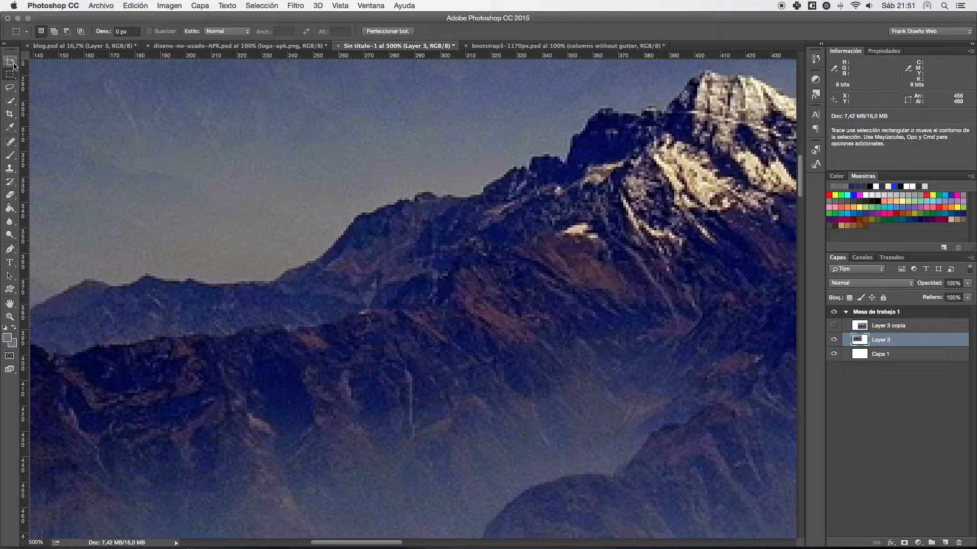
{"action": "left_click", "coordinate": [11, 62]}
{"action": "left_click", "coordinate": [56, 63]}
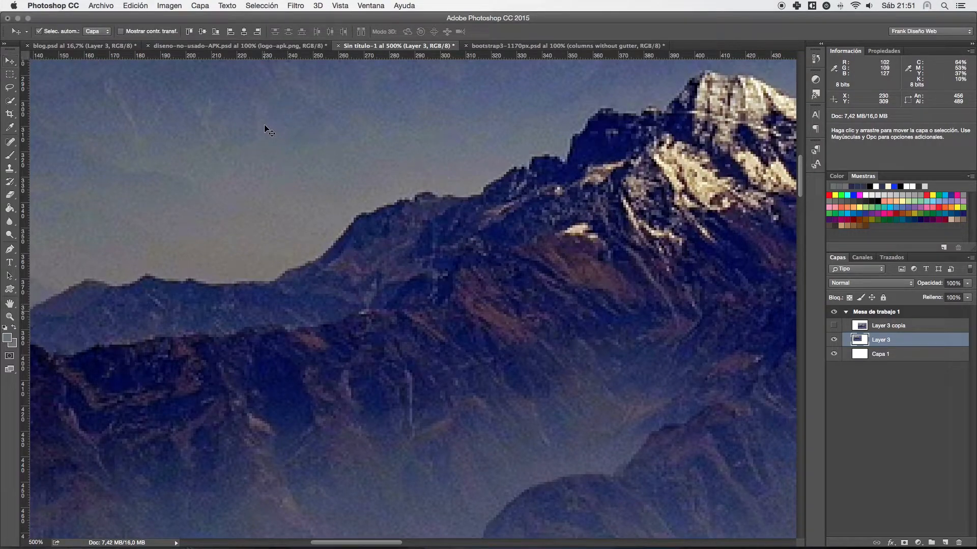
{"action": "key", "text": "m"}
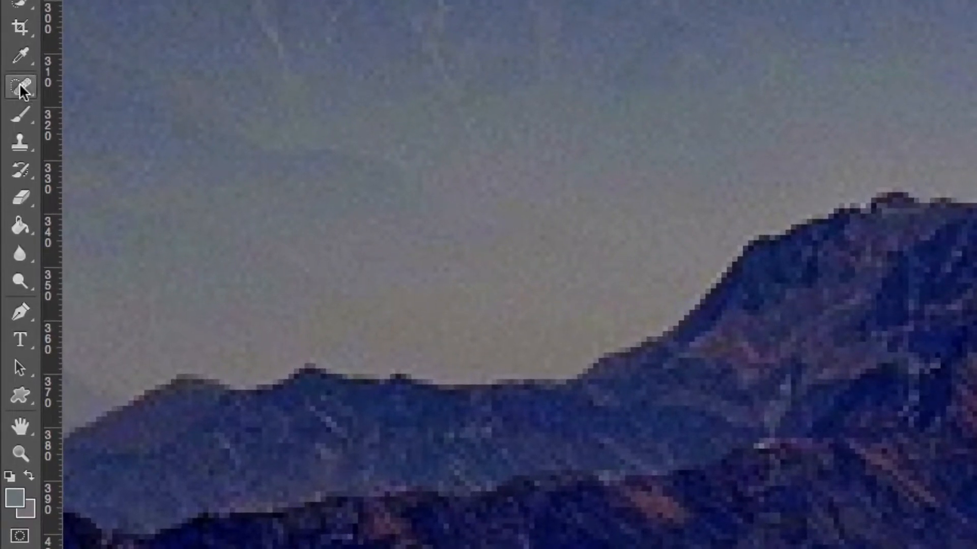
- Show the variants in the Blur and Dodge tool groups, and activate the Dodge tool (Sobreexponer)
{"action": "left_click", "coordinate": [24, 119]}
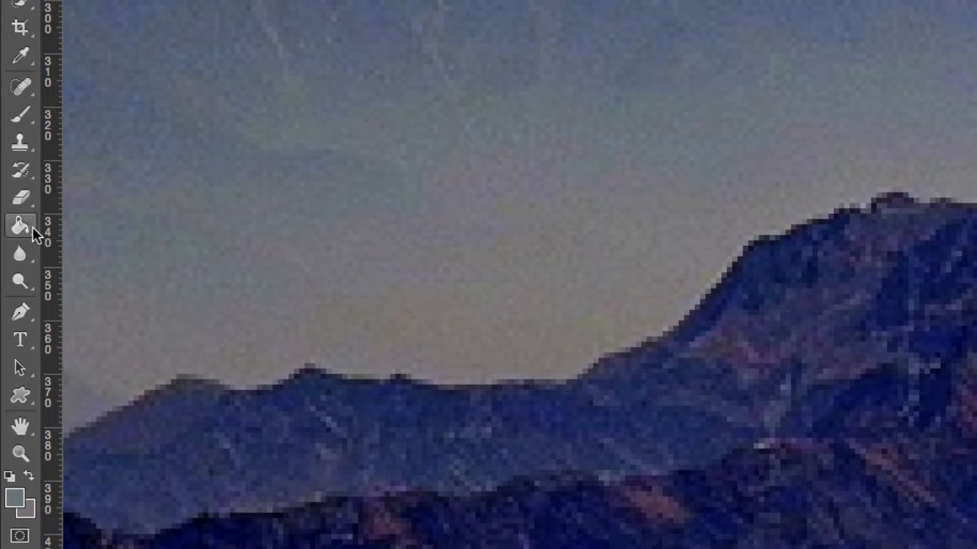
{"action": "right_click", "coordinate": [21, 252]}
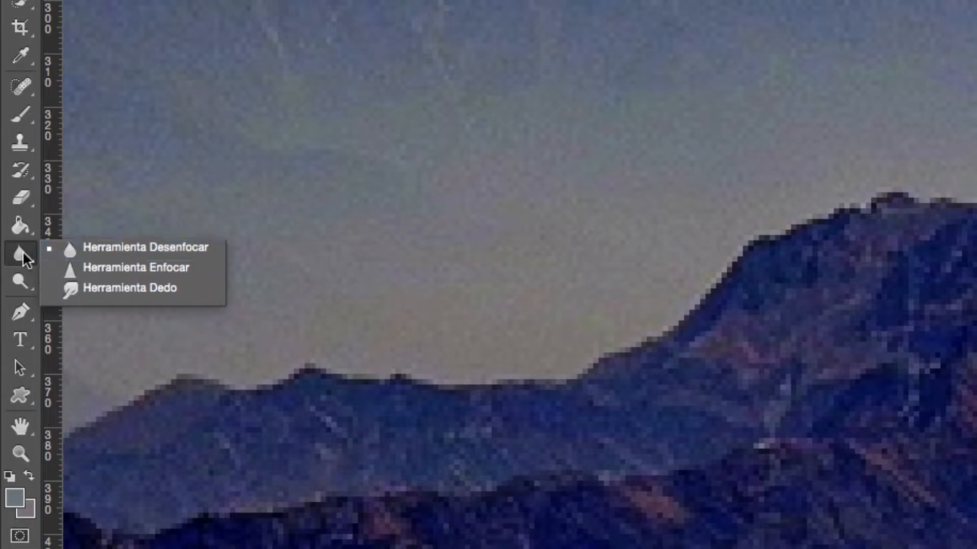
{"action": "right_click", "coordinate": [24, 280]}
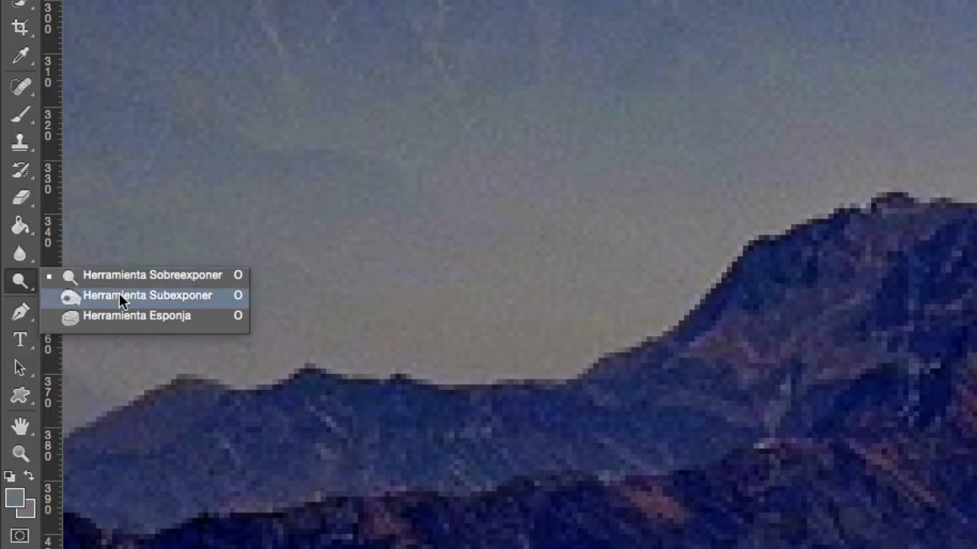
{"action": "left_click", "coordinate": [117, 272]}
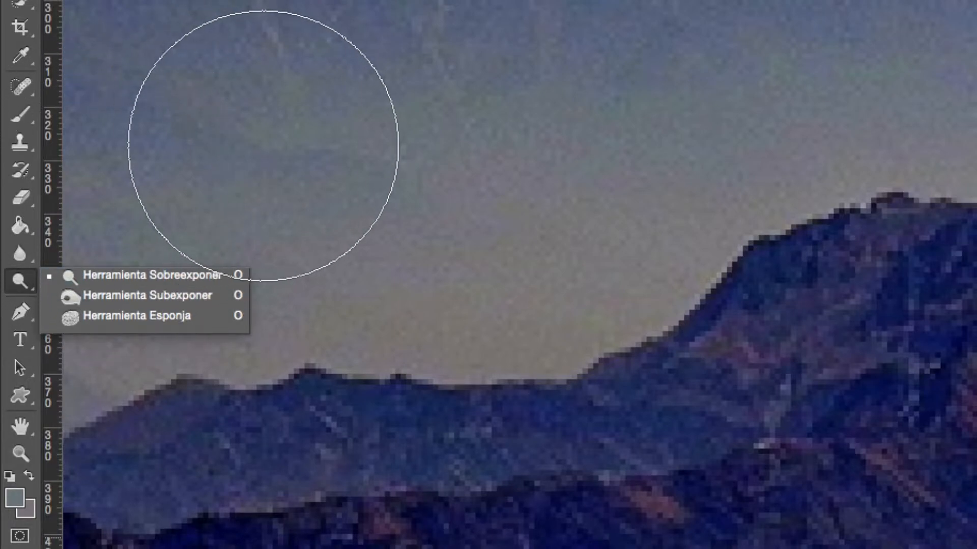
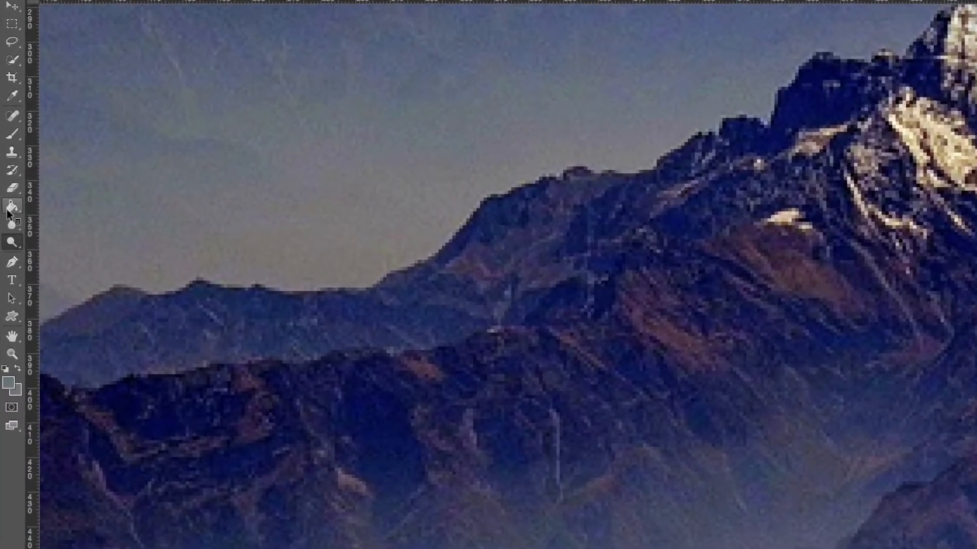
- Show the variants in the Gradient tool group and activate the Paint Bucket tool (Bote de pintura)
{"action": "left_click", "coordinate": [11, 207]}
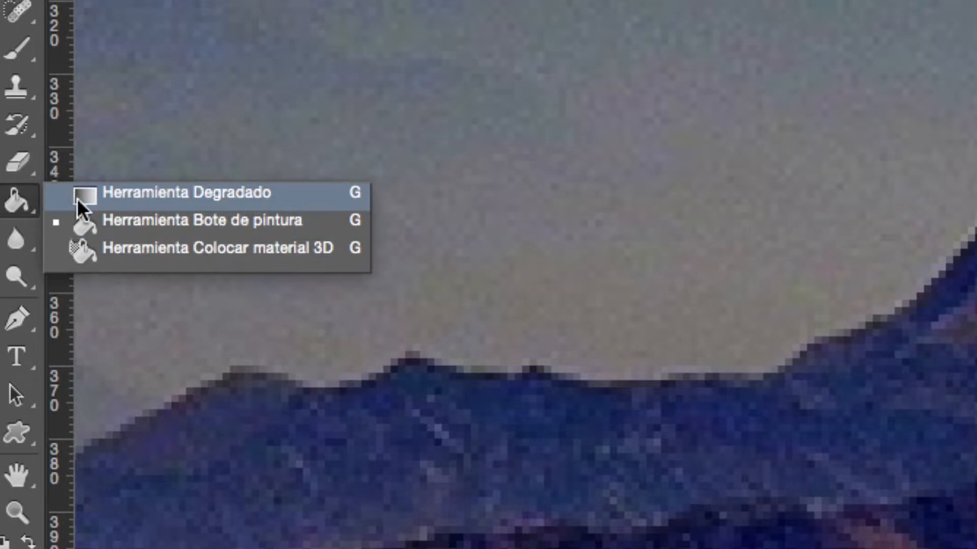
{"action": "left_click", "coordinate": [114, 220]}
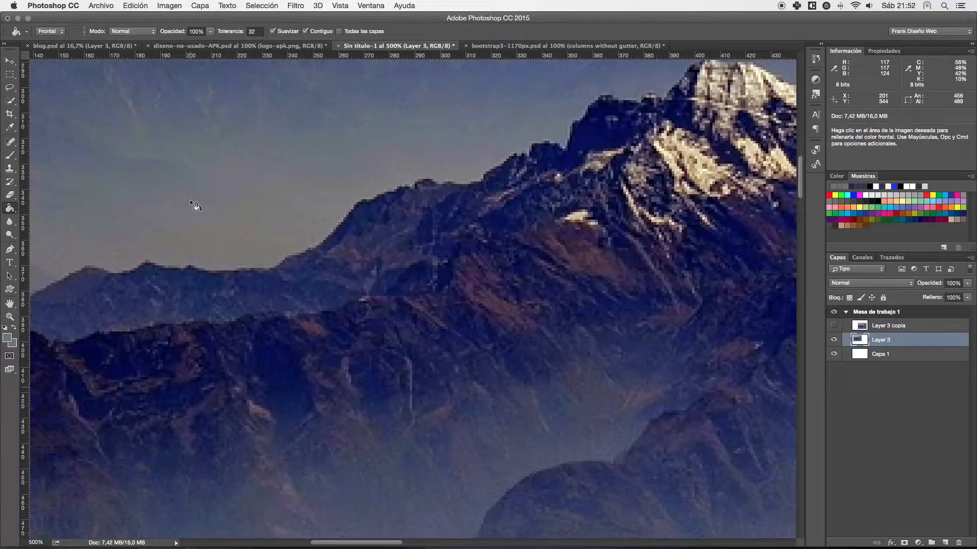
- Draw a rectangular marquee selection about 339 by 311 px on the blank canvas beside the mountain photo
{"action": "left_click", "coordinate": [232, 198], "text": "alt"}
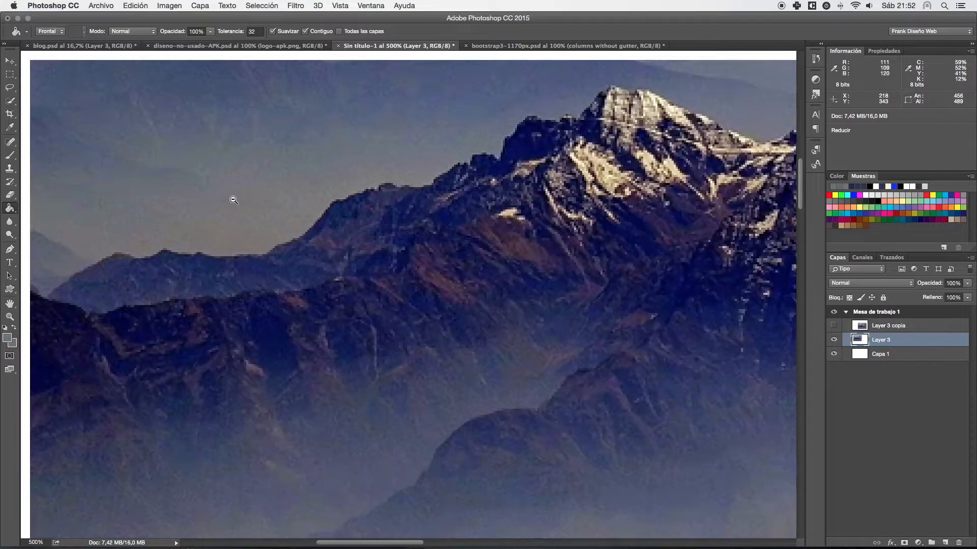
{"action": "left_click", "coordinate": [213, 199], "text": "alt"}
{"action": "left_click", "coordinate": [212, 197], "text": "alt"}
{"action": "left_click_drag", "start_coordinate": [386, 232], "coordinate": [59, 305]}
{"action": "key", "text": "super+d"}
{"action": "key", "text": "m"}
{"action": "mouse_move", "coordinate": [309, 142]}
{"action": "left_mouse_down"}
{"action": "mouse_move", "coordinate": [453, 288]}
{"action": "mouse_move", "coordinate": [477, 296]}
{"action": "left_mouse_up"}
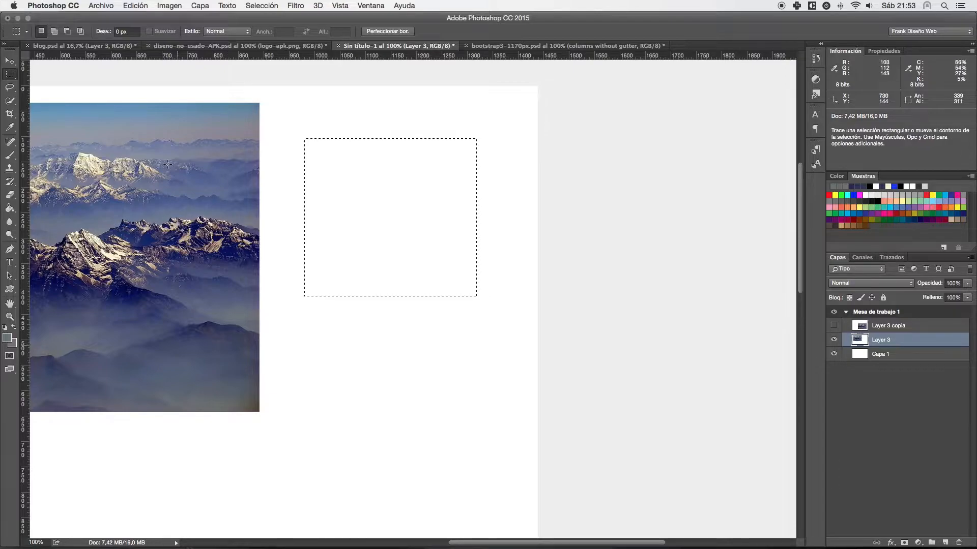
- Try to fill the rectangular selection with the foreground colour using the Paint Bucket tool
{"action": "left_click", "coordinate": [10, 208]}
{"action": "left_click_drag", "start_coordinate": [10, 209], "coordinate": [45, 215]}
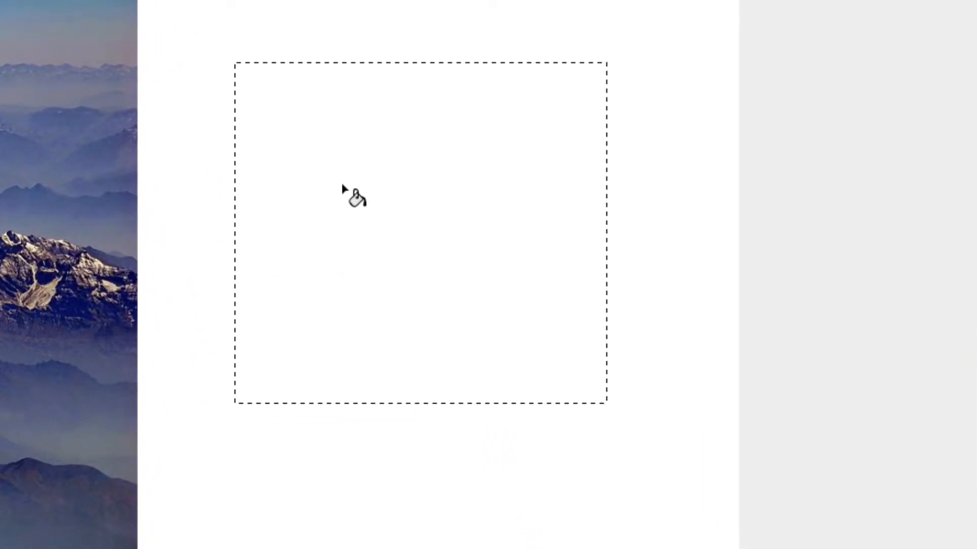
{"action": "left_click", "coordinate": [341, 183]}
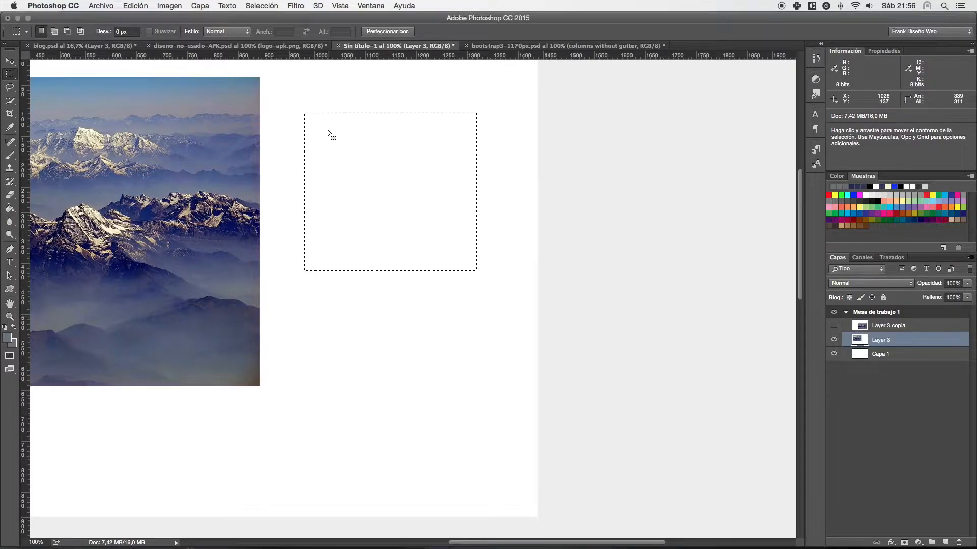
- Fill the rectangular selection with the grey-blue foreground colour without using a fill tool, and undo the fill
{"action": "key", "text": "alt"}
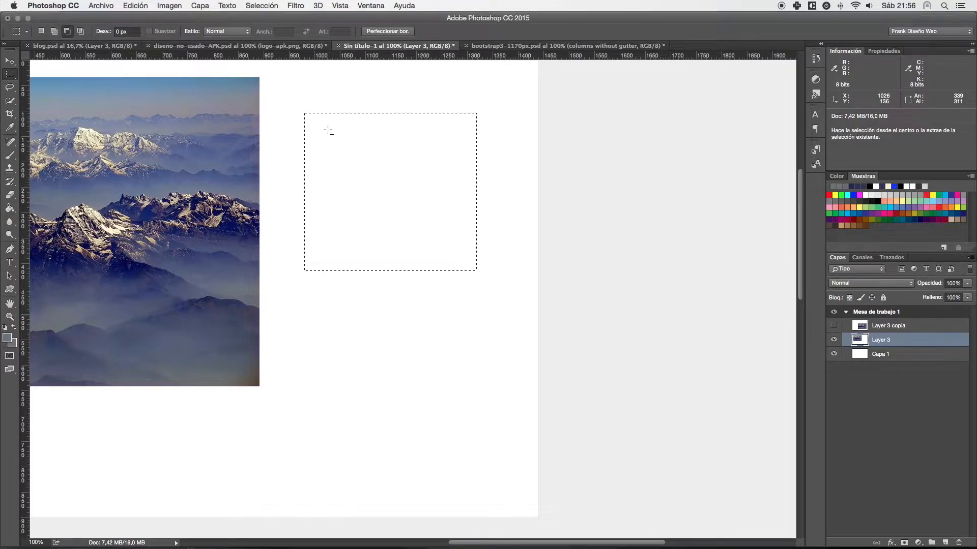
{"action": "key", "text": "alt+BackSpace"}
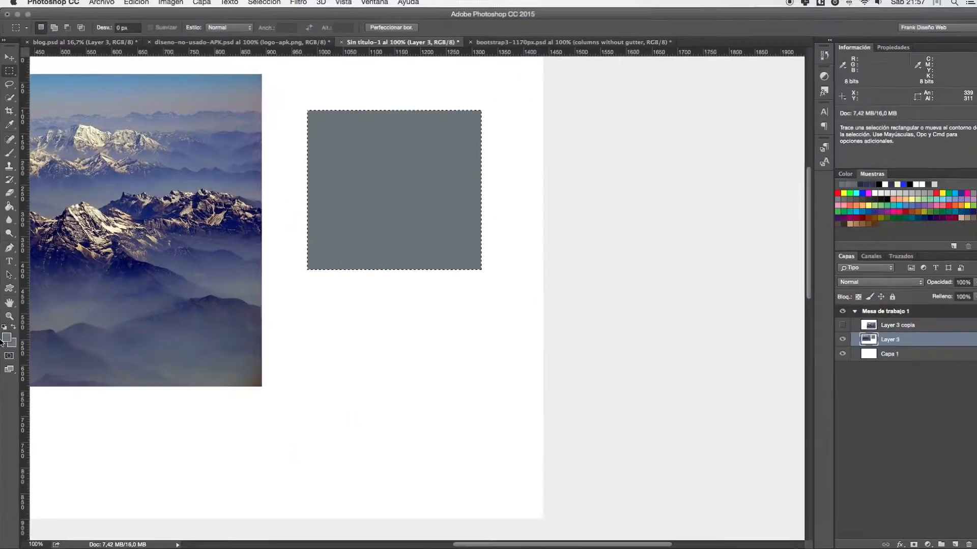
{"action": "scroll", "coordinate": [61, 333], "scroll_direction": "down", "scroll_amount": 5}
{"action": "scroll", "coordinate": [210, 290], "scroll_direction": "down", "scroll_amount": 3}
{"action": "left_click_drag", "start_coordinate": [273, 185], "coordinate": [275, 320]}
{"action": "key", "text": "super+z"}
- Fill the rectangular selection with the purplish-grey background colour, and undo that fill
{"action": "left_click_drag", "start_coordinate": [263, 81], "coordinate": [281, 291]}
{"action": "scroll", "coordinate": [281, 290], "scroll_direction": "right", "scroll_amount": 1}
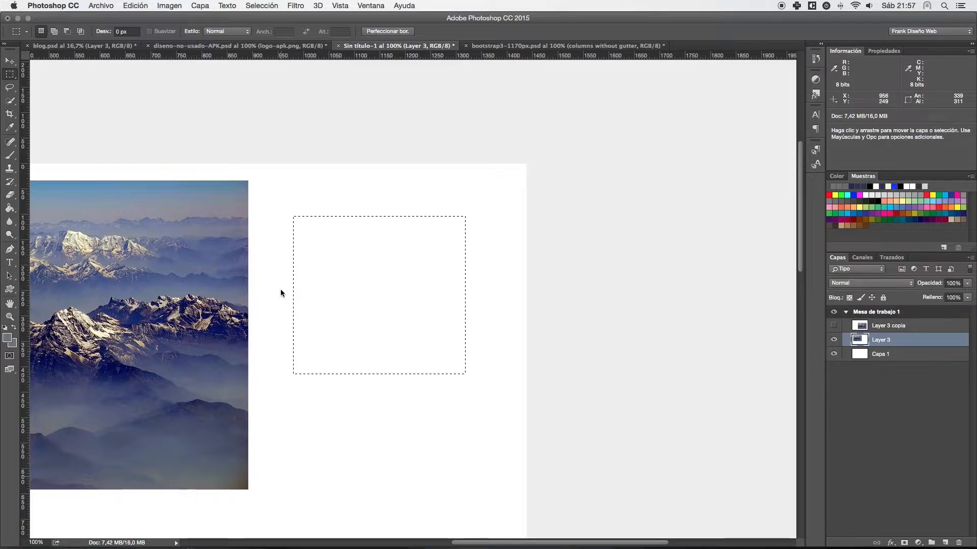
{"action": "key", "text": "super+z"}
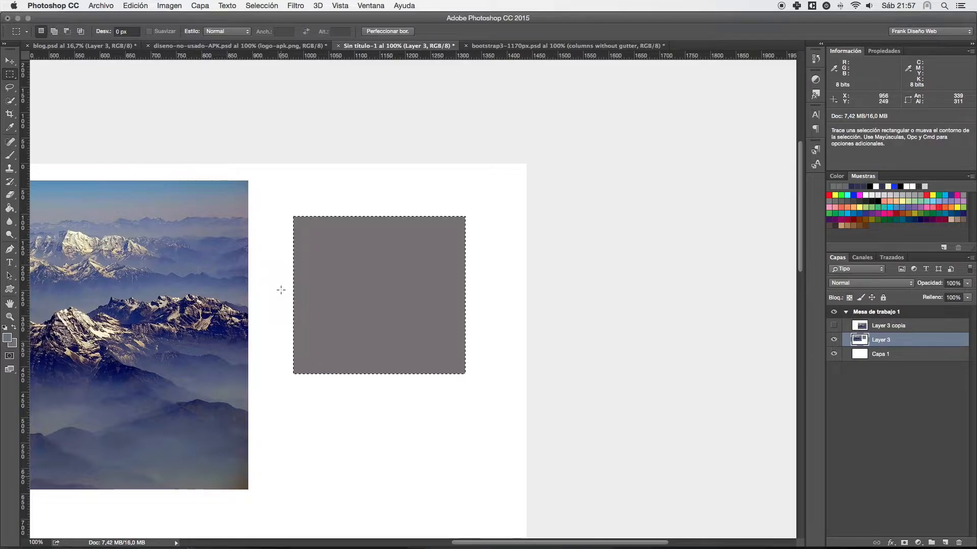
{"action": "key", "text": "super+z"}
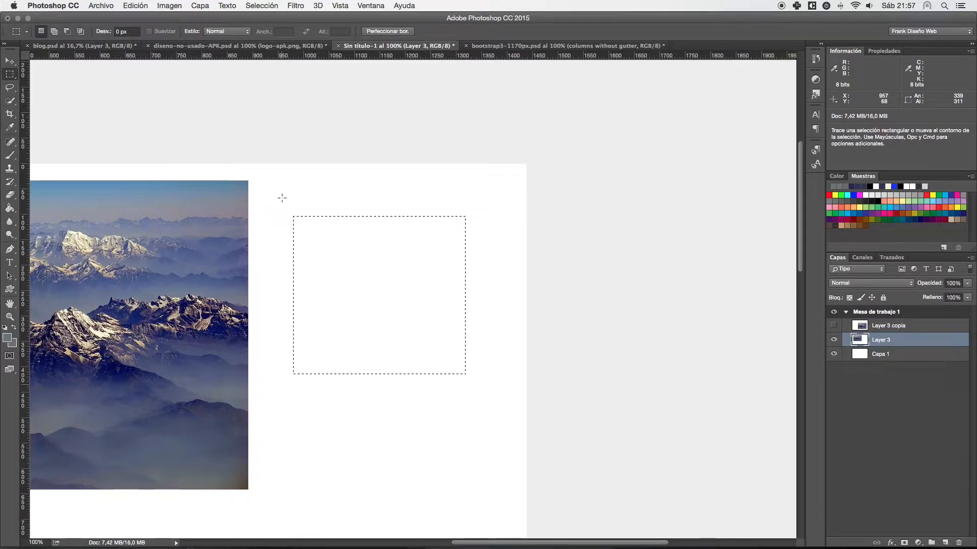
- Draw a closed curved path with six anchor points on the blank canvas beside the photo with the Pen tool
{"action": "left_click_drag", "start_coordinate": [319, 242], "coordinate": [352, 211]}
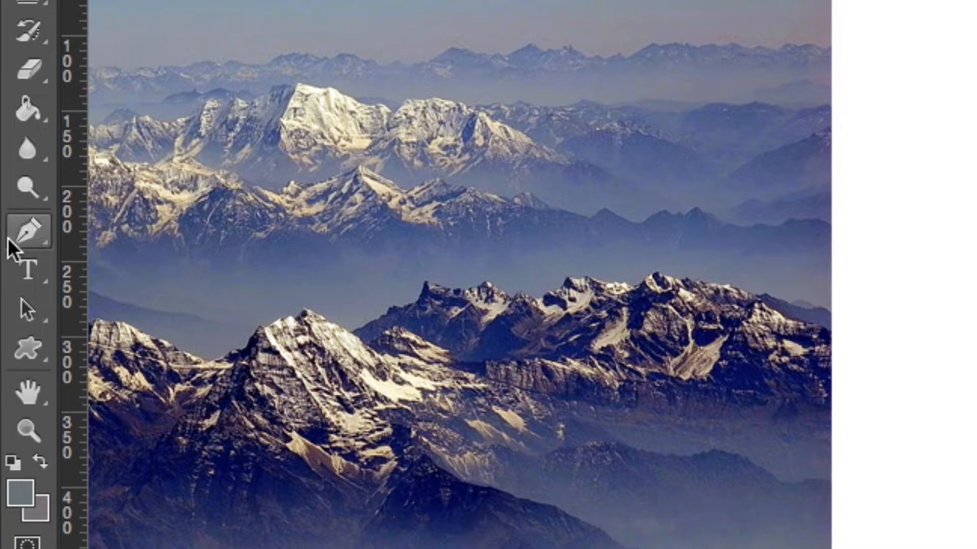
{"action": "left_click", "coordinate": [30, 230]}
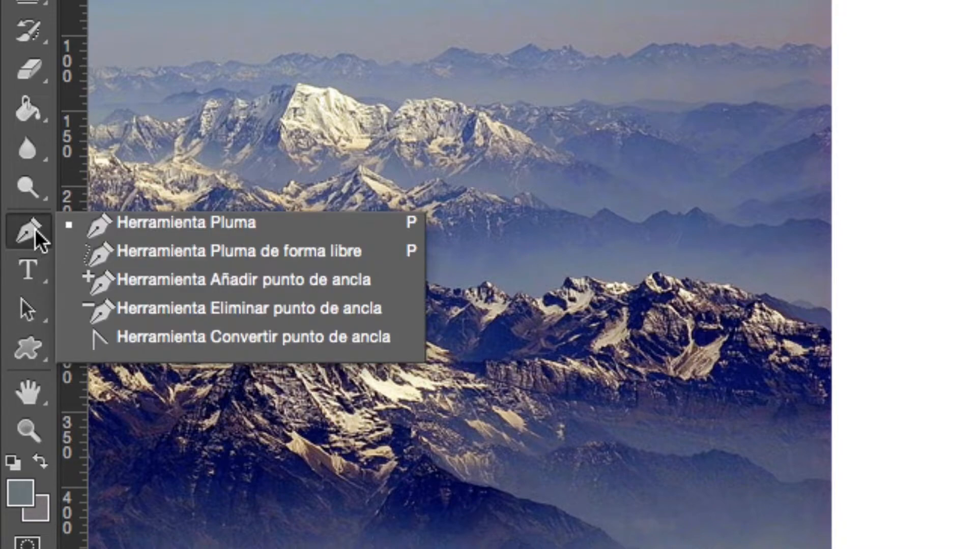
{"action": "left_click", "coordinate": [156, 227]}
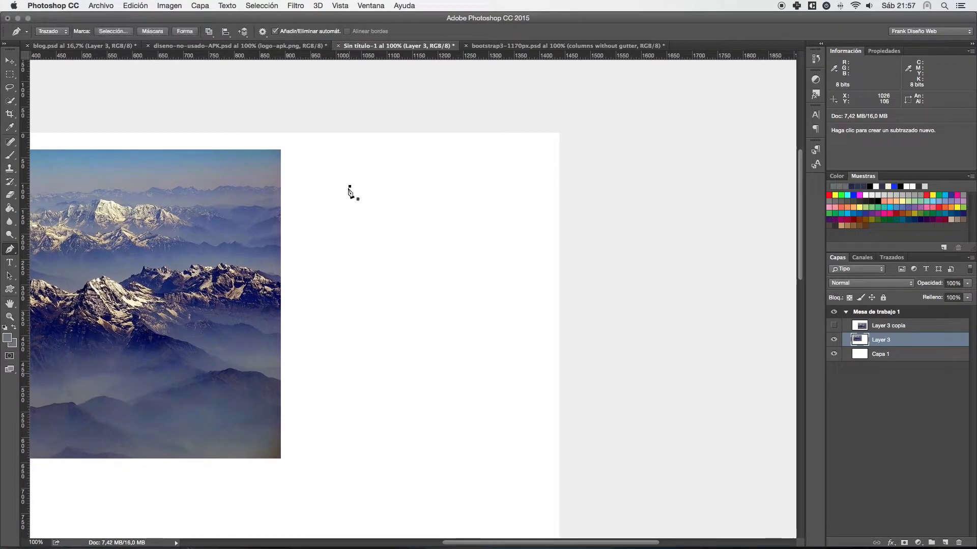
{"action": "mouse_move", "coordinate": [315, 246]}
{"action": "left_mouse_down"}
{"action": "mouse_move", "coordinate": [339, 317]}
{"action": "mouse_move", "coordinate": [381, 361]}
{"action": "left_mouse_up"}
{"action": "left_click_drag", "start_coordinate": [482, 317], "coordinate": [498, 245]}
{"action": "left_click_drag", "start_coordinate": [502, 195], "coordinate": [454, 183]}
{"action": "left_click_drag", "start_coordinate": [409, 206], "coordinate": [387, 220]}
{"action": "left_click_drag", "start_coordinate": [350, 187], "coordinate": [318, 187]}
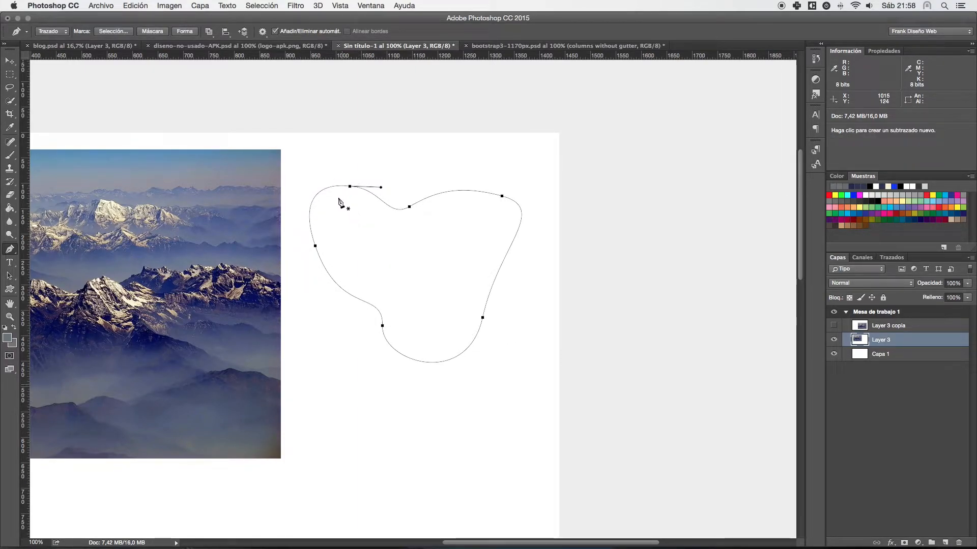
- Convert the closed path into a selection, and deselect it
{"action": "right_click", "coordinate": [356, 190]}
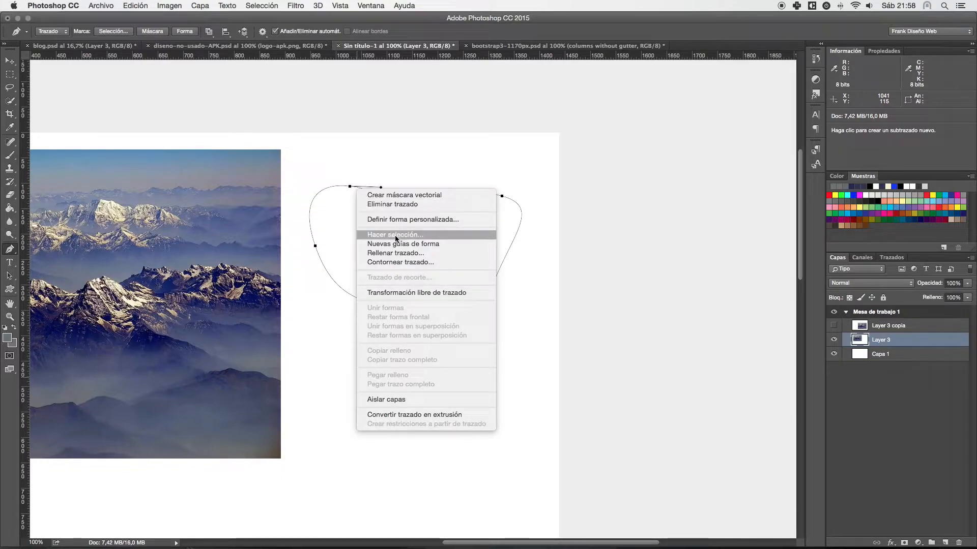
{"action": "left_click", "coordinate": [396, 236]}
{"action": "key", "text": "Return"}
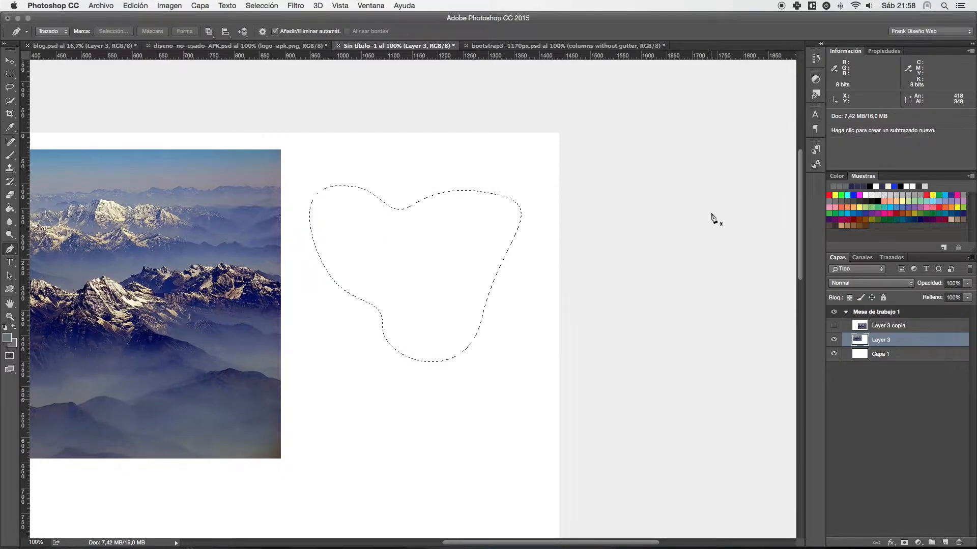
{"action": "key", "text": "super+d"}
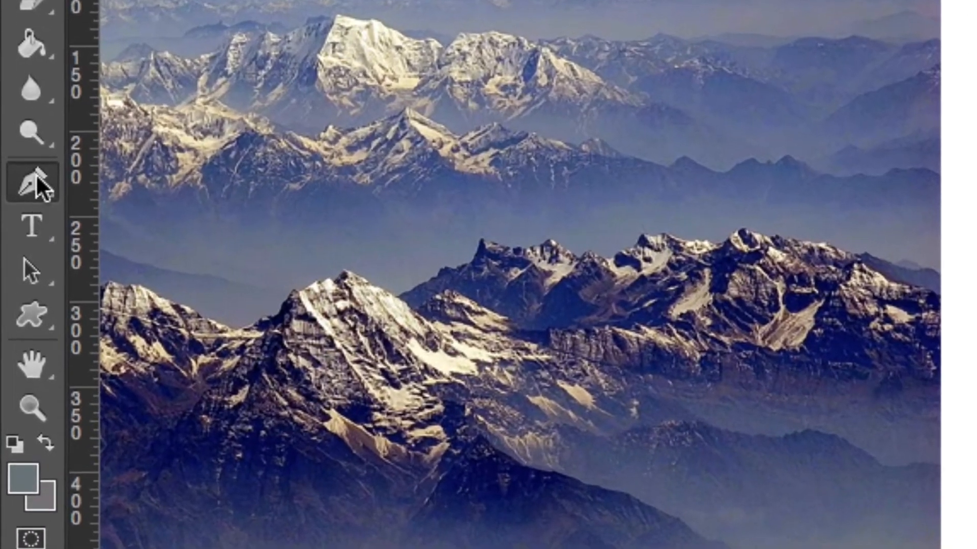
- Show the variants in the shape tool group, activate the Rectangle tool (Rectángulo), and return to the Pen tool
{"action": "left_click", "coordinate": [36, 178]}
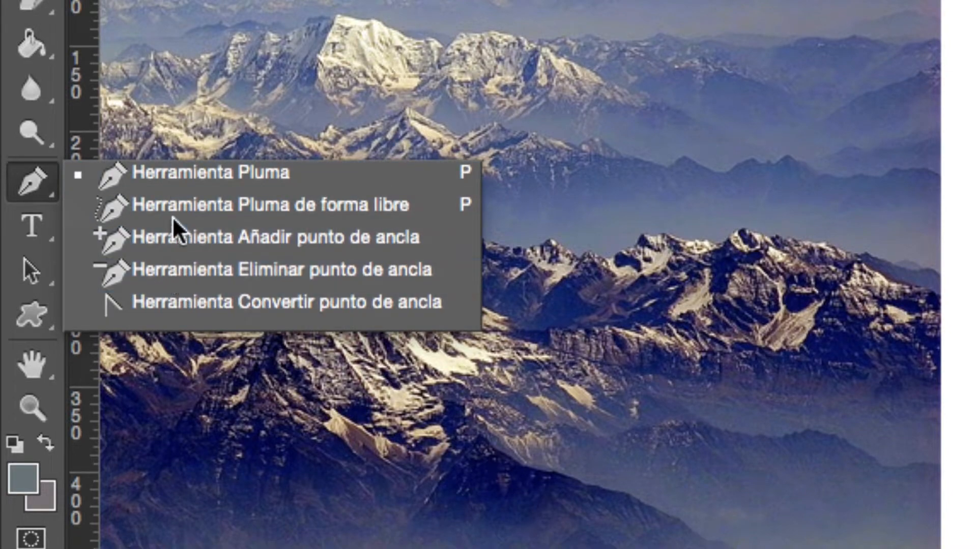
{"action": "left_click", "coordinate": [43, 321]}
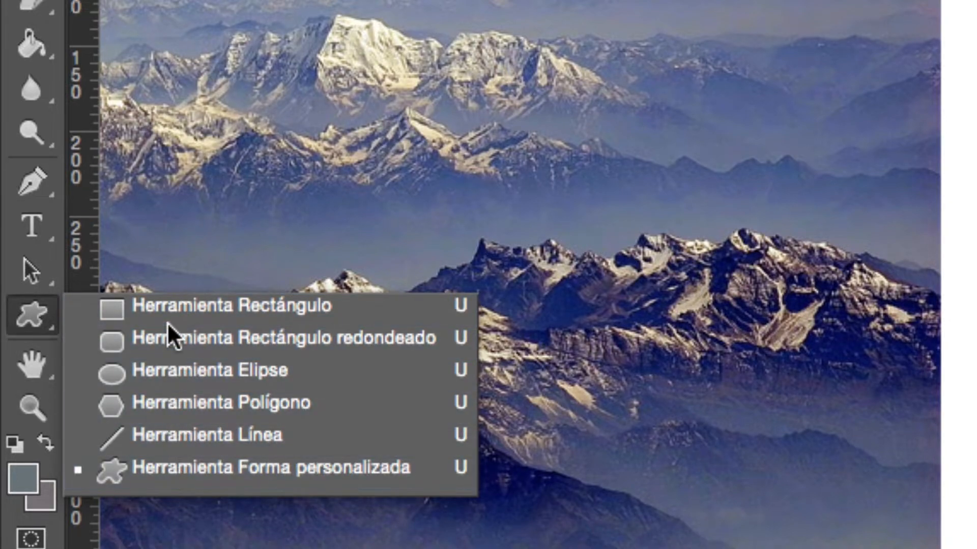
{"action": "left_click", "coordinate": [181, 305]}
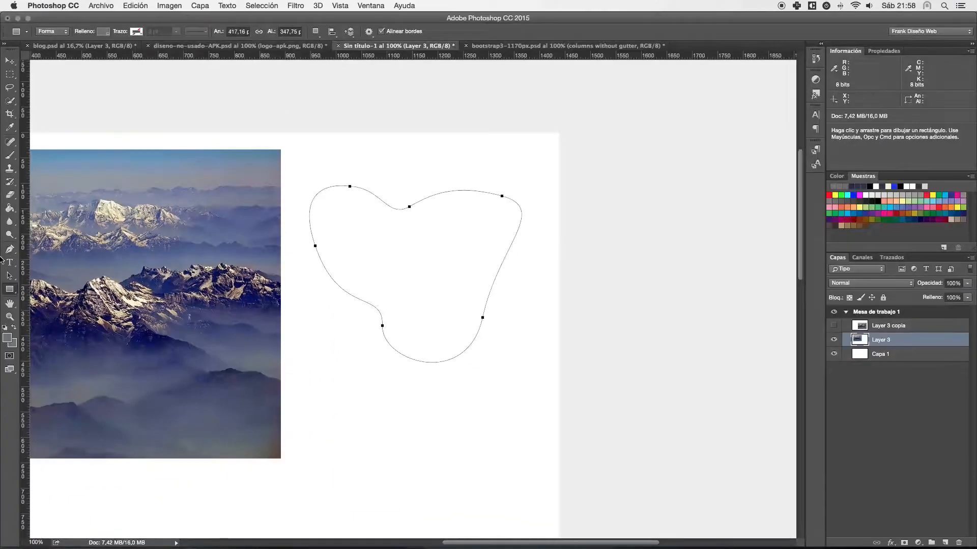
{"action": "left_click", "coordinate": [16, 225]}
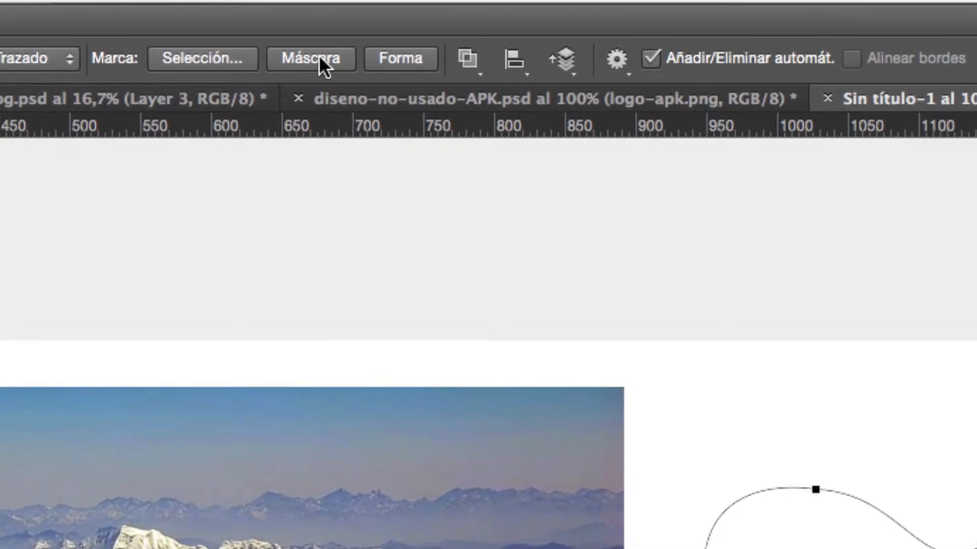
- Turn the closed path into a filled shape layer, and reselect that layer after selecting Layer 3
{"action": "left_click", "coordinate": [409, 58]}
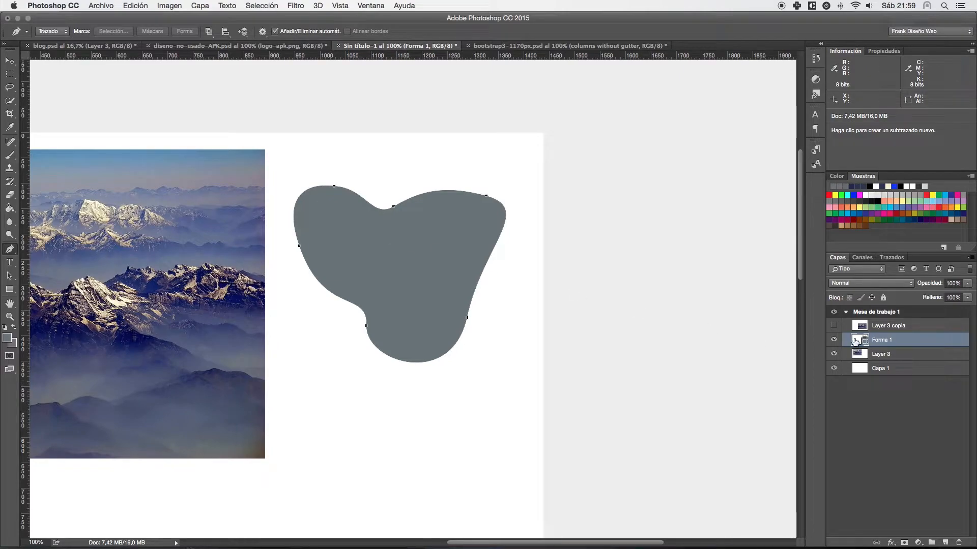
{"action": "left_click", "coordinate": [890, 355]}
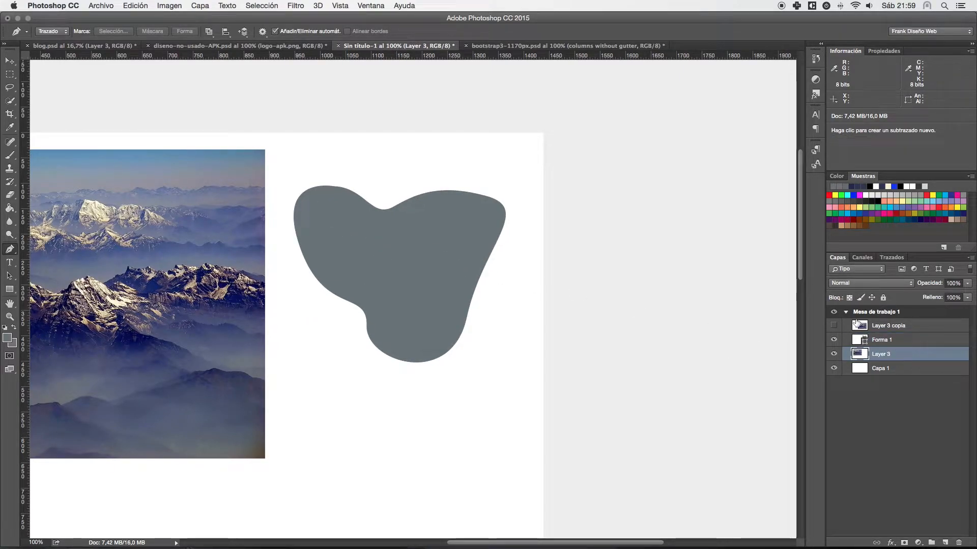
{"action": "left_click", "coordinate": [864, 342]}
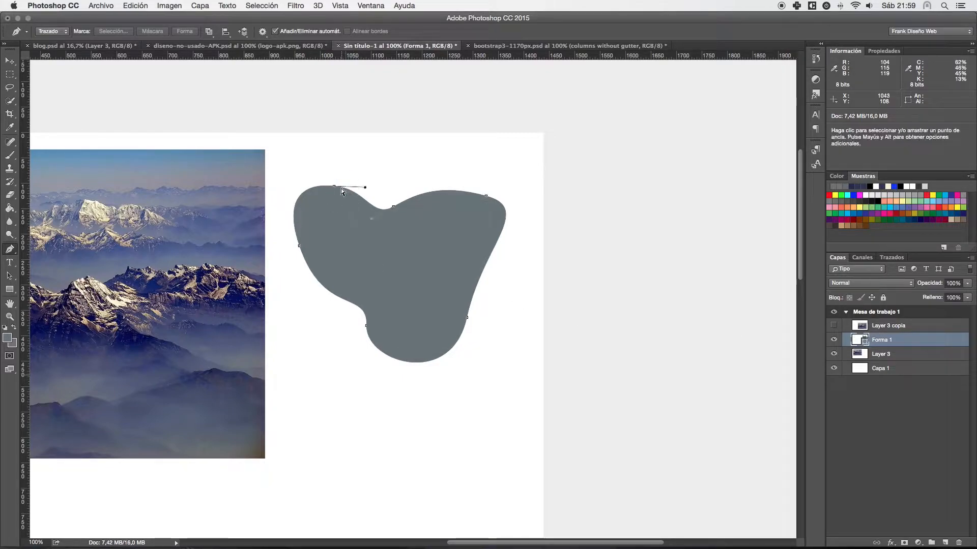
- Try moving the shape's upper-left anchor point upward, undo the move, and remove the shape layer
{"action": "left_click_drag", "start_coordinate": [334, 187], "coordinate": [330, 153]}
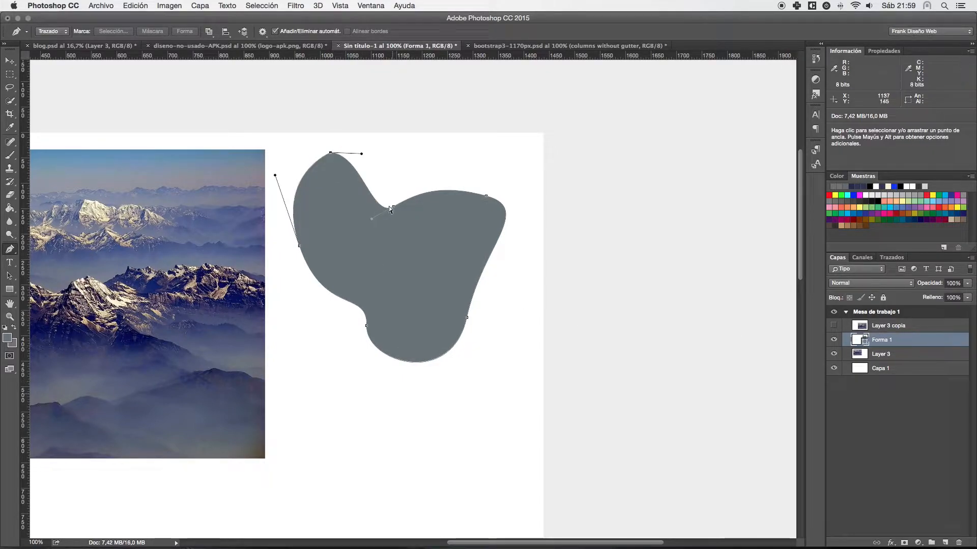
{"action": "key", "text": "super+z"}
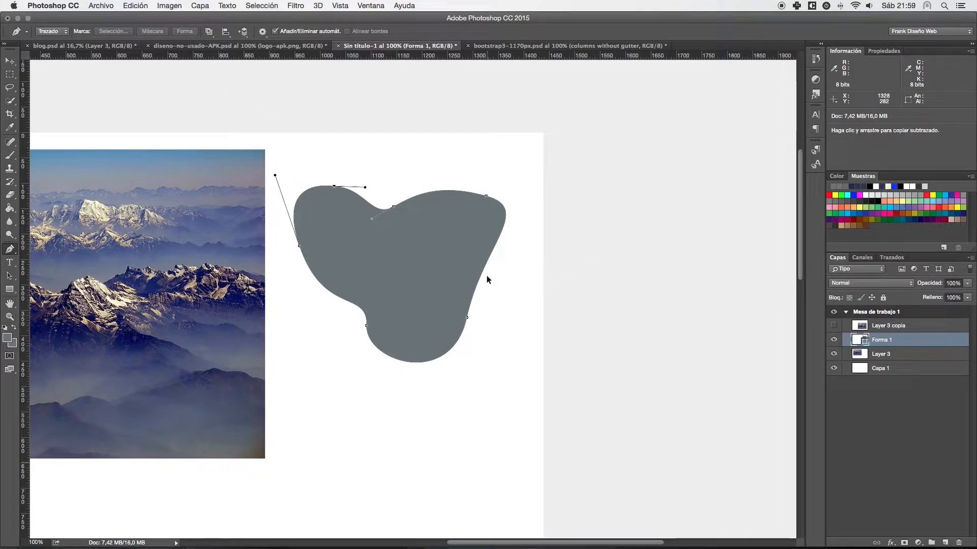
{"action": "key", "text": "BackSpace"}
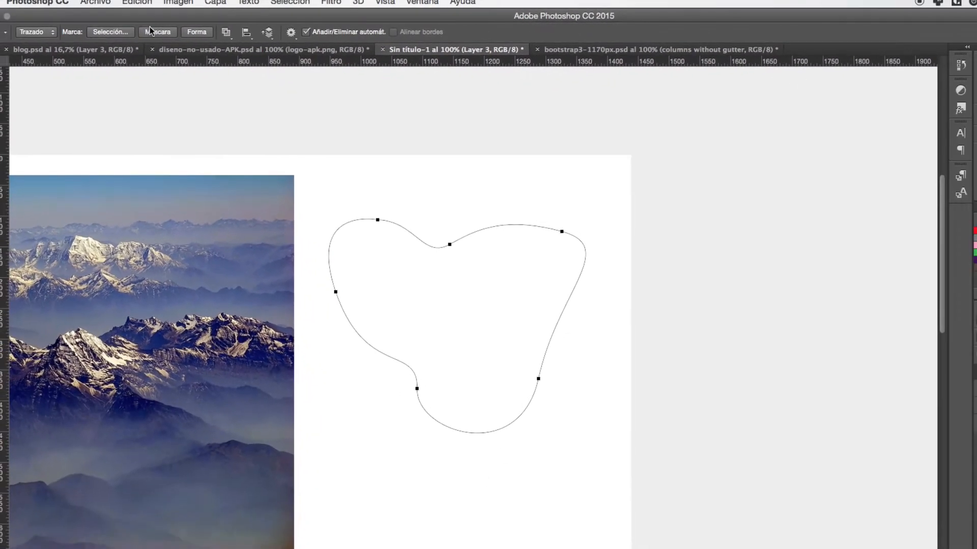
- Apply the closed path as a vector mask on Layer 3
{"action": "left_click", "coordinate": [152, 32]}
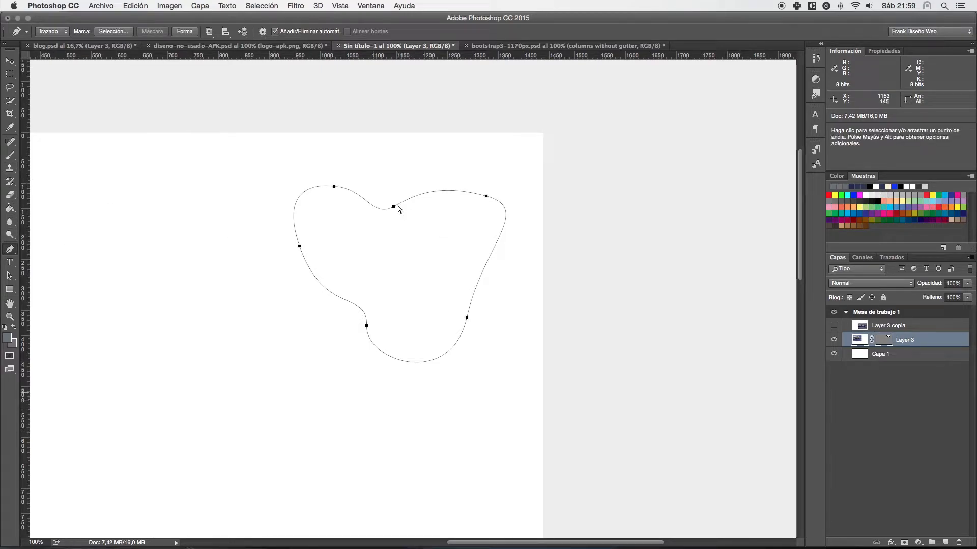
{"action": "left_click_drag", "start_coordinate": [399, 203], "coordinate": [375, 206]}
{"action": "key", "text": "super+z"}
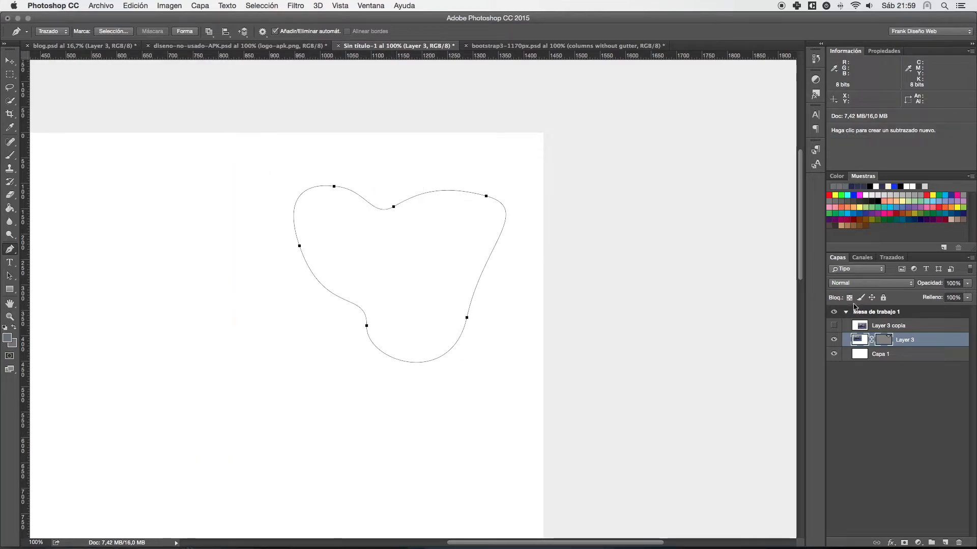
- Draw a second closed curved outline over the hidden photo in Layer 3's vector mask, and make its upper-right anchor a corner
{"action": "left_click", "coordinate": [883, 339]}
{"action": "left_click", "coordinate": [883, 339]}
{"action": "scroll", "coordinate": [263, 268], "scroll_direction": "left", "scroll_amount": 5}
{"action": "scroll", "coordinate": [263, 268], "scroll_direction": "down", "scroll_amount": 2}
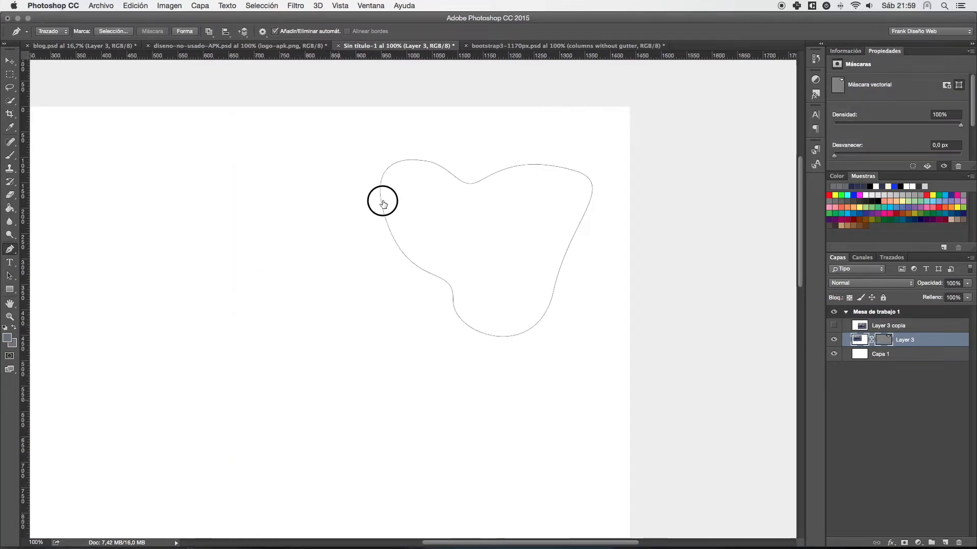
{"action": "left_click", "coordinate": [352, 203]}
{"action": "left_click_drag", "start_coordinate": [189, 201], "coordinate": [181, 269]}
{"action": "left_click_drag", "start_coordinate": [185, 346], "coordinate": [200, 374]}
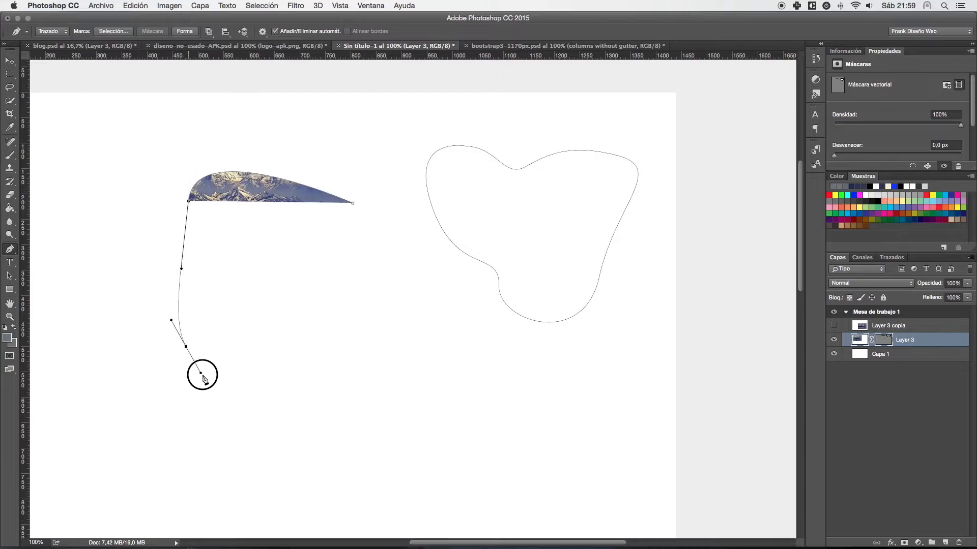
{"action": "left_click_drag", "start_coordinate": [318, 377], "coordinate": [346, 353]}
{"action": "left_click_drag", "start_coordinate": [320, 262], "coordinate": [340, 239]}
{"action": "left_click_drag", "start_coordinate": [353, 202], "coordinate": [321, 173]}
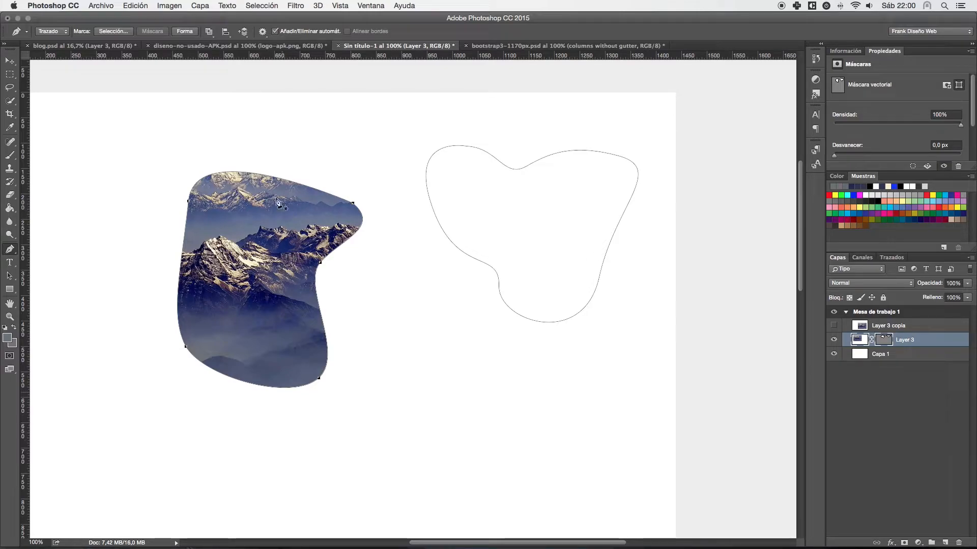
{"action": "left_click", "coordinate": [340, 222]}
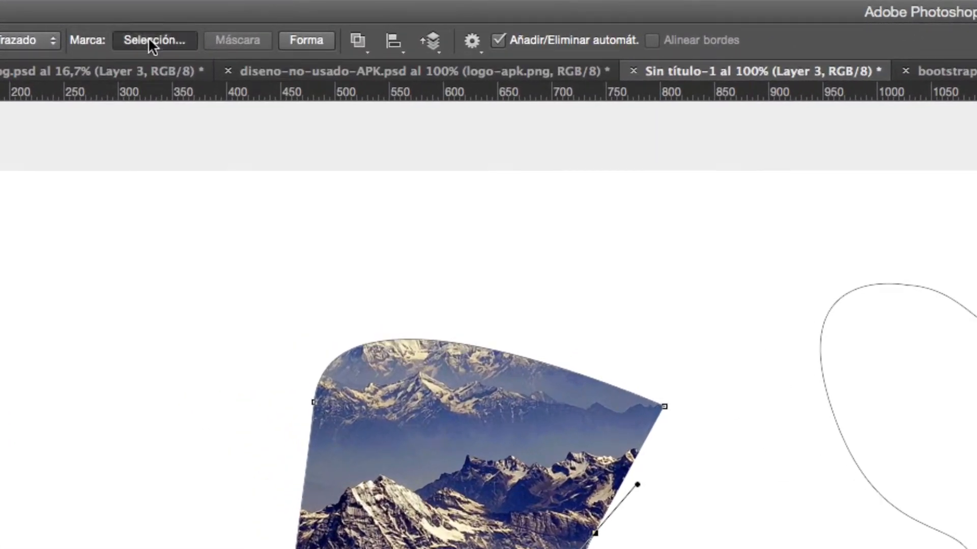
- Try to make a new smoothed selection from the mask path with a feather radius of 0 pixels
{"action": "left_click", "coordinate": [148, 38]}
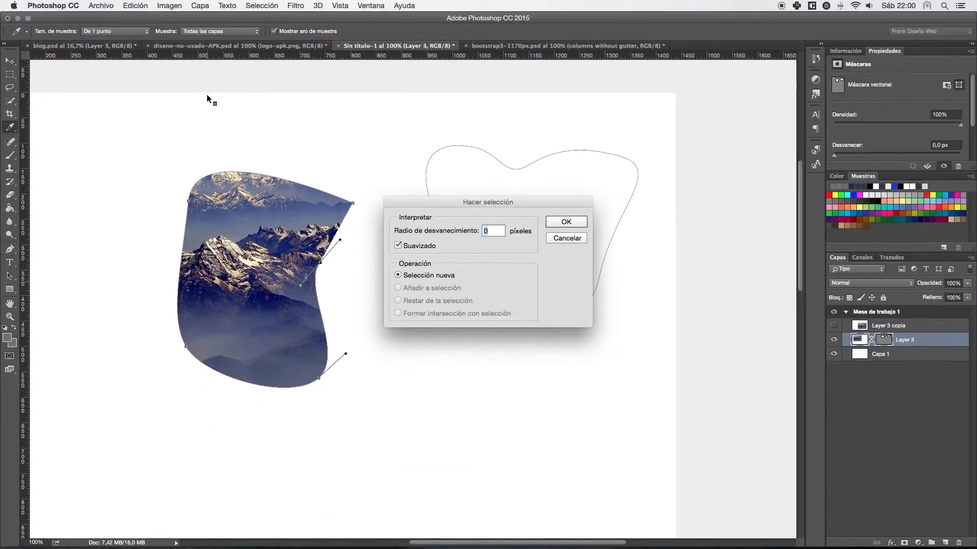
{"action": "left_click", "coordinate": [562, 222]}
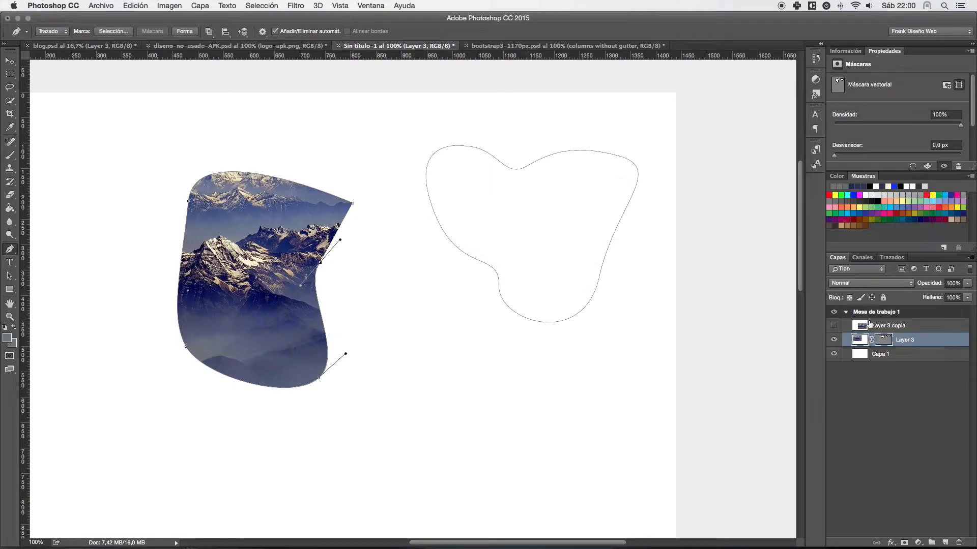
- Undo the second mask outline, Layer 3's vector mask and the last segments of the original curved path
{"action": "key", "text": "super+alt+z"}
{"action": "key", "text": "super+alt+z"}
{"action": "key", "text": "super+alt+z"}
{"action": "key", "text": "super+alt+z"}
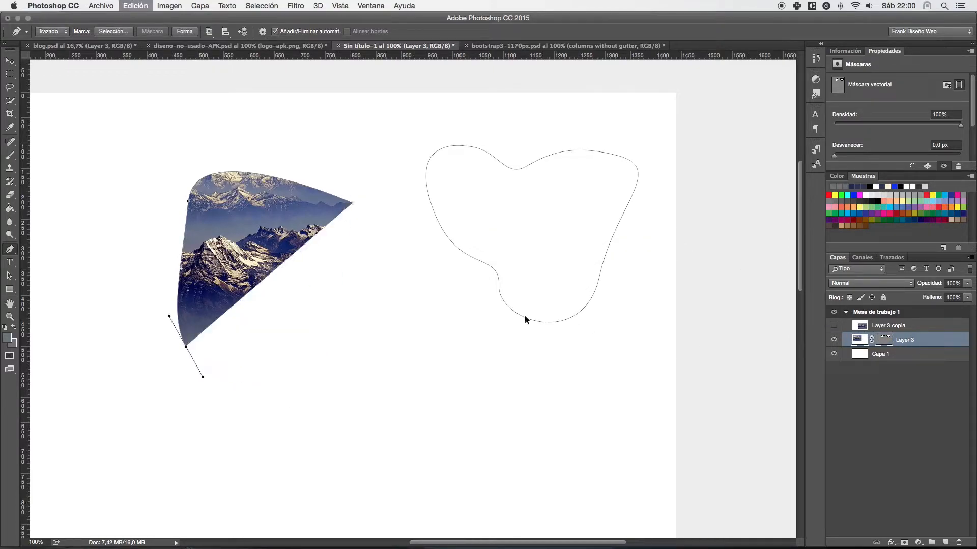
{"action": "key", "text": "super+alt+z"}
{"action": "key", "text": "super+alt+z"}
{"action": "key", "text": "super+alt+z"}
{"action": "key", "text": "super+alt+z"}
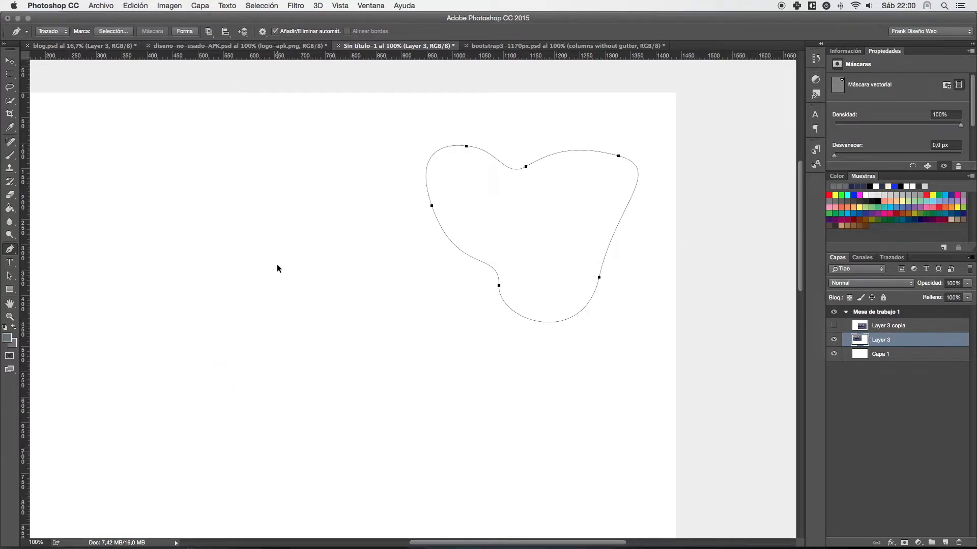
{"action": "key", "text": "super+alt+z"}
{"action": "key", "text": "super+alt+z"}
{"action": "key", "text": "super+alt+z"}
{"action": "key", "text": "super+alt+z"}
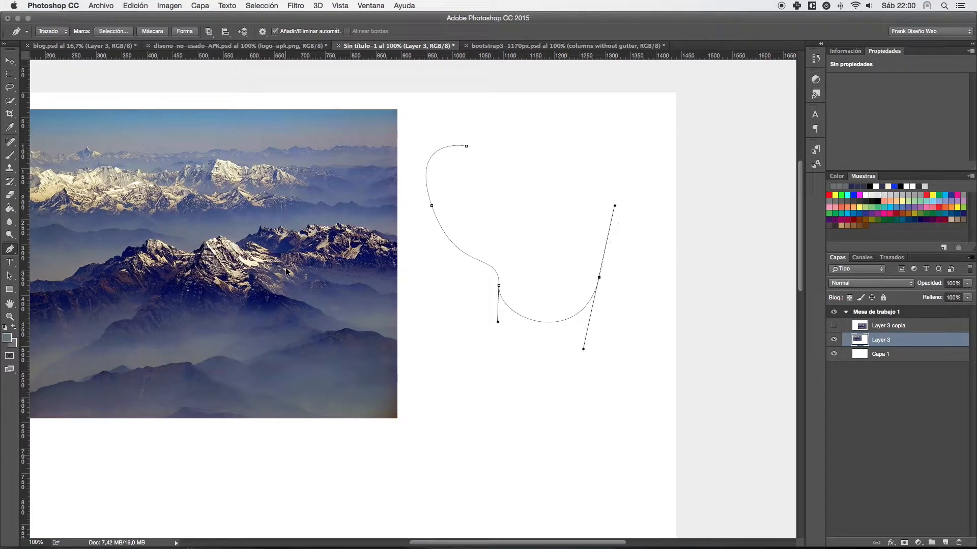
- Complete the open path beside the photo as a closed curved outline and open the document's list of paths
{"action": "left_click_drag", "start_coordinate": [596, 294], "coordinate": [603, 243]}
{"action": "left_click_drag", "start_coordinate": [518, 167], "coordinate": [450, 144]}
{"action": "left_click", "coordinate": [467, 146]}
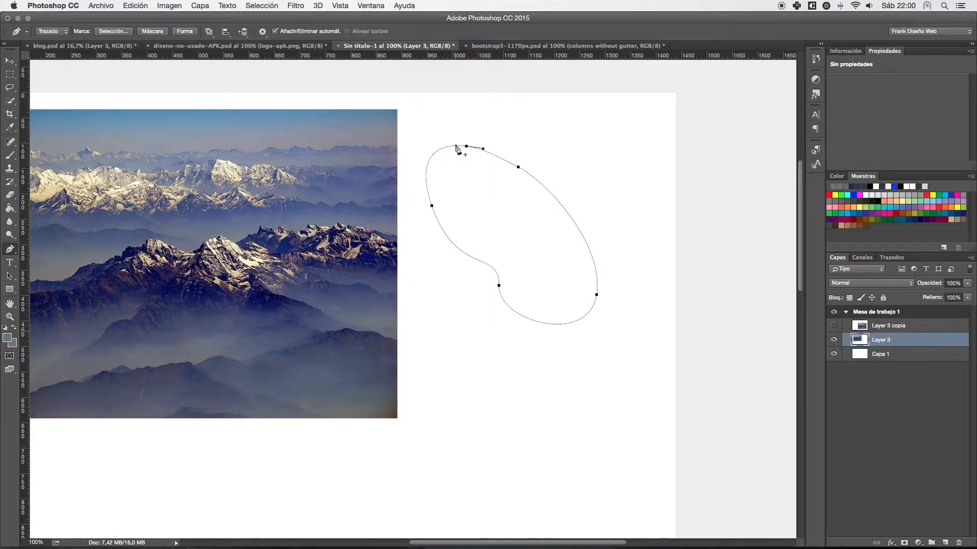
{"action": "left_click", "coordinate": [480, 148], "text": "super"}
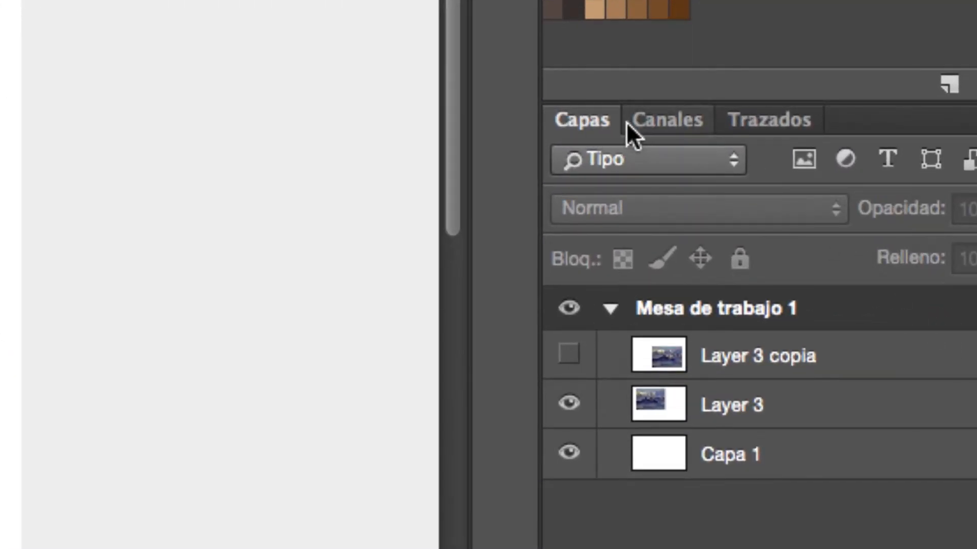
{"action": "left_click", "coordinate": [765, 122]}
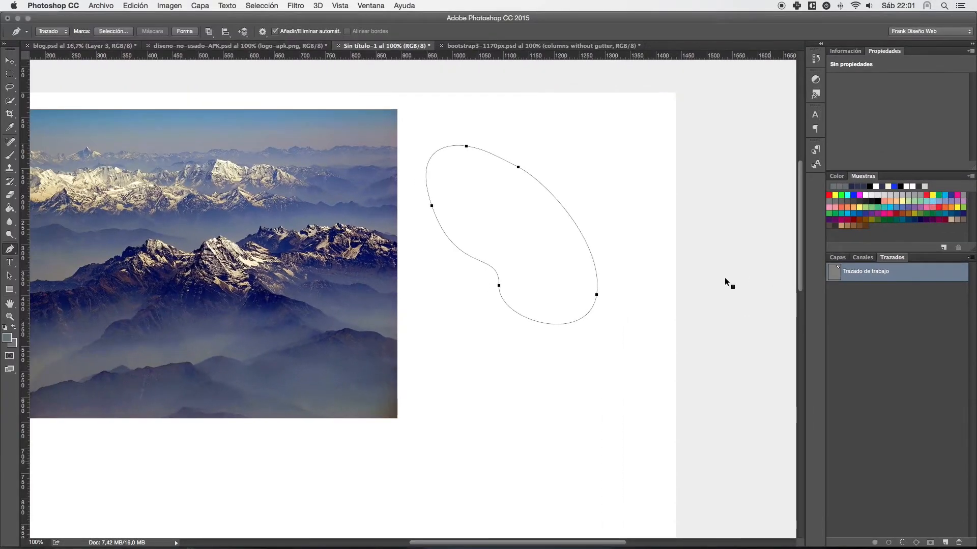
- Draw a second closed curved path across the photo's lower-right edge, and undo it
{"action": "left_click", "coordinate": [442, 288]}
{"action": "left_click_drag", "start_coordinate": [338, 294], "coordinate": [312, 325]}
{"action": "left_click_drag", "start_coordinate": [424, 390], "coordinate": [457, 399]}
{"action": "left_click_drag", "start_coordinate": [475, 339], "coordinate": [436, 284]}
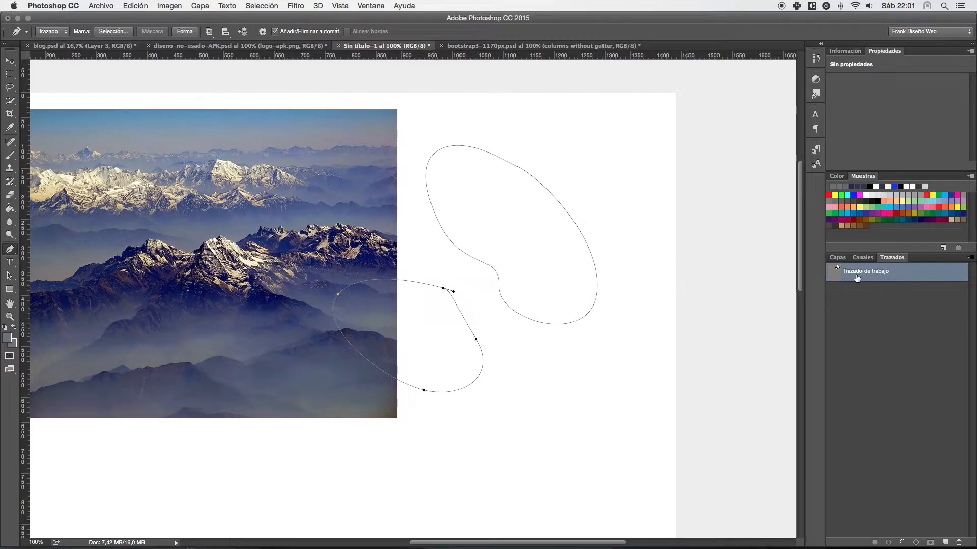
{"action": "key", "text": "super+z"}
{"action": "key", "text": "super+z"}
{"action": "key", "text": "super+z"}
{"action": "key", "text": "super+z"}
{"action": "key", "text": "super+z"}
{"action": "key", "text": "super+z"}
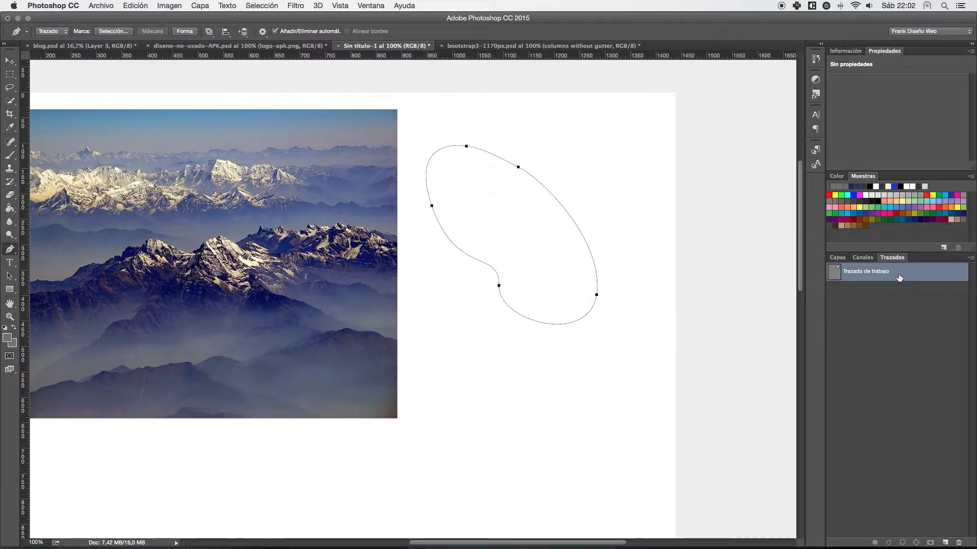
- Save the work path under the name "Trazado ejemplo"
{"action": "double_click", "coordinate": [897, 277]}
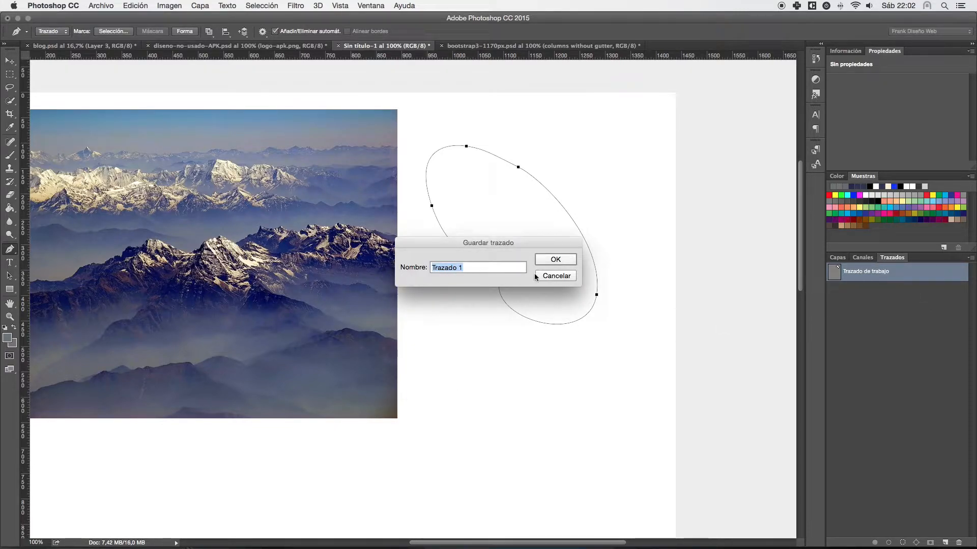
{"action": "left_click", "coordinate": [492, 272]}
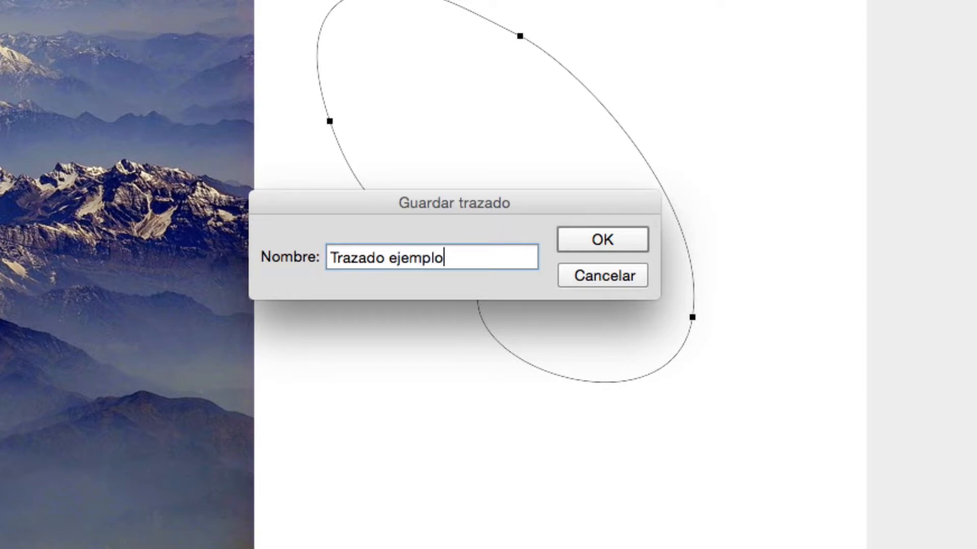
{"action": "key", "text": "Return"}
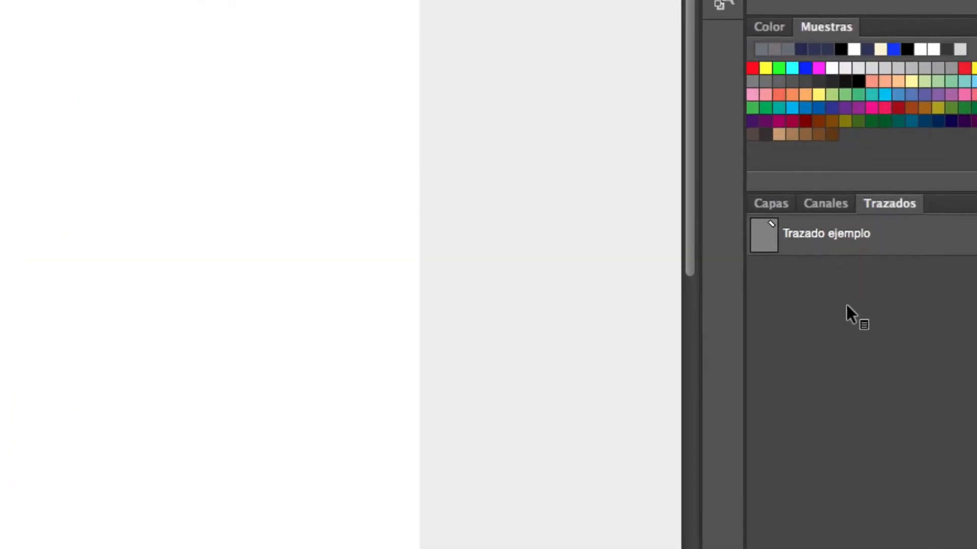
- Show and hide the Trazado ejemplo outline on the canvas by selecting and deselecting the path
{"action": "left_click", "coordinate": [837, 241]}
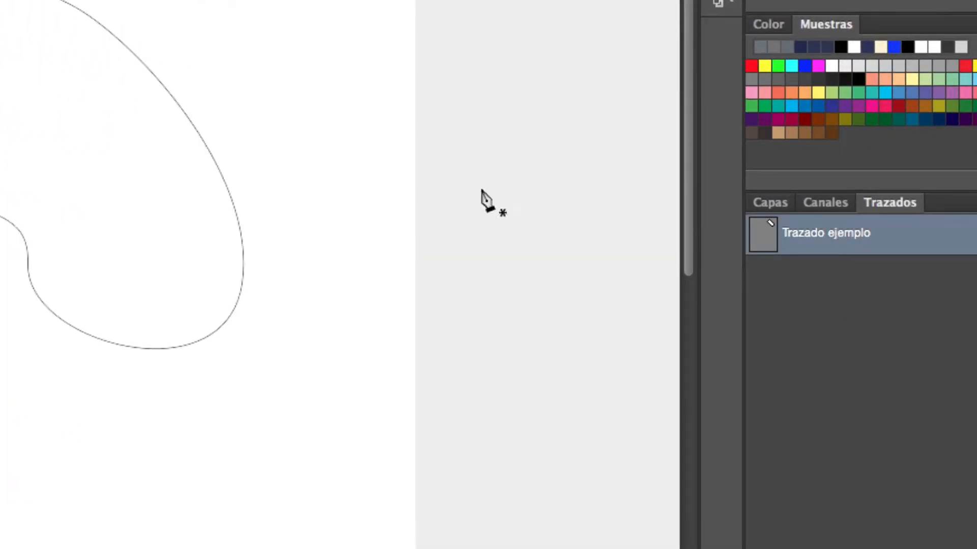
{"action": "left_click", "coordinate": [840, 278]}
{"action": "left_click", "coordinate": [829, 239]}
{"action": "left_click", "coordinate": [821, 285]}
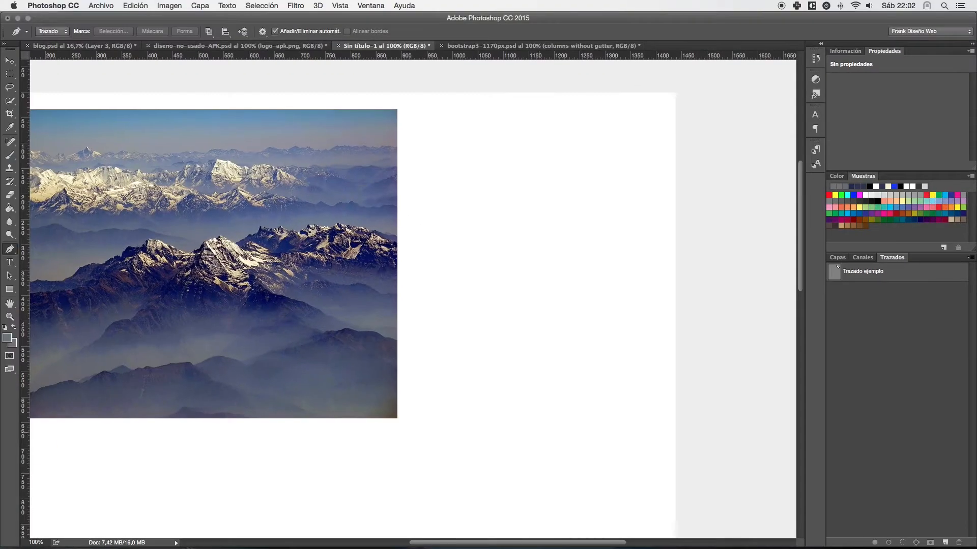
- Draw another closed curved outline across the photo's right edge as a separate work path
{"action": "left_click", "coordinate": [499, 194]}
{"action": "left_click_drag", "start_coordinate": [417, 340], "coordinate": [465, 353]}
{"action": "left_click_drag", "start_coordinate": [478, 254], "coordinate": [479, 230]}
{"action": "left_click_drag", "start_coordinate": [498, 193], "coordinate": [532, 197]}
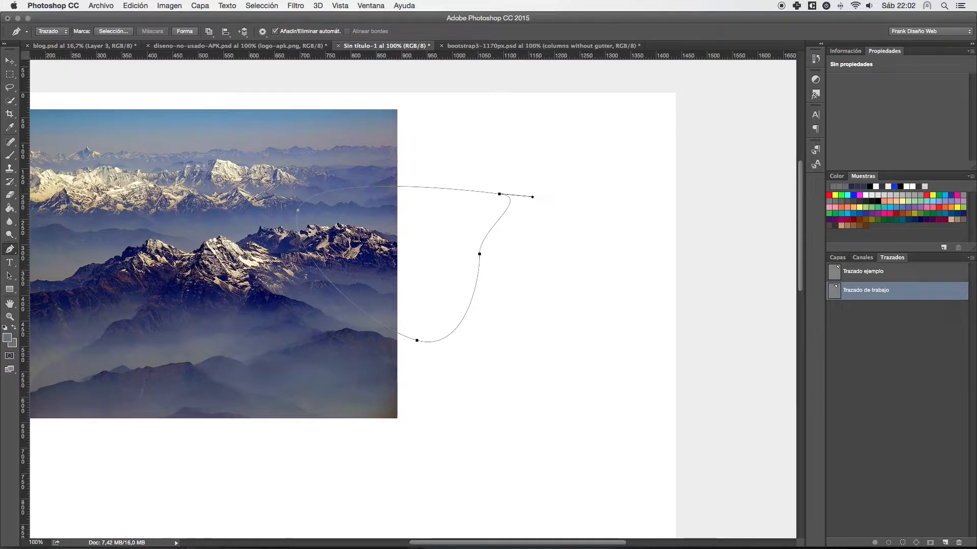
{"action": "key", "text": "Escape"}
- Alternate the display between the work path and Trazado ejemplo, and briefly load Trazado ejemplo as a selection
{"action": "left_click", "coordinate": [880, 290]}
{"action": "left_click", "coordinate": [880, 272]}
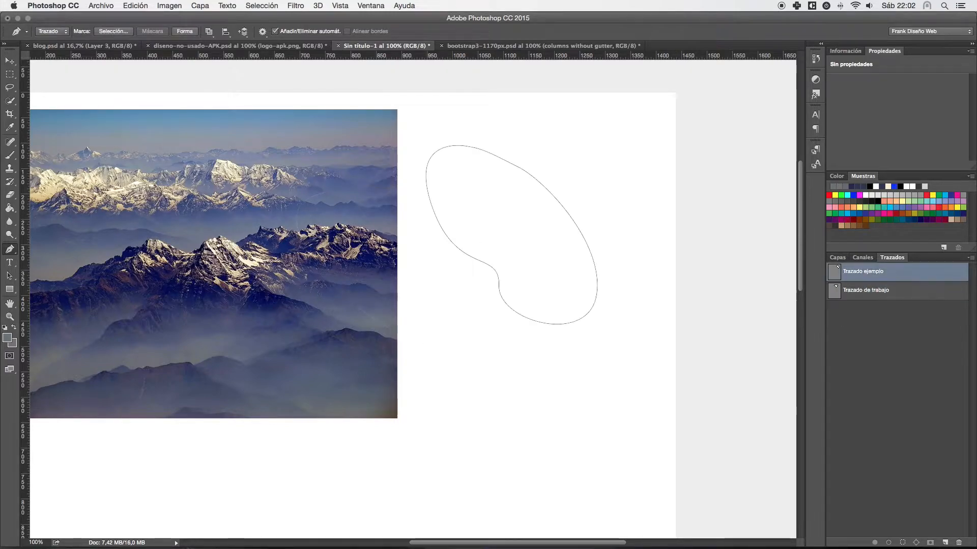
{"action": "left_click", "coordinate": [880, 290]}
{"action": "left_click", "coordinate": [879, 271]}
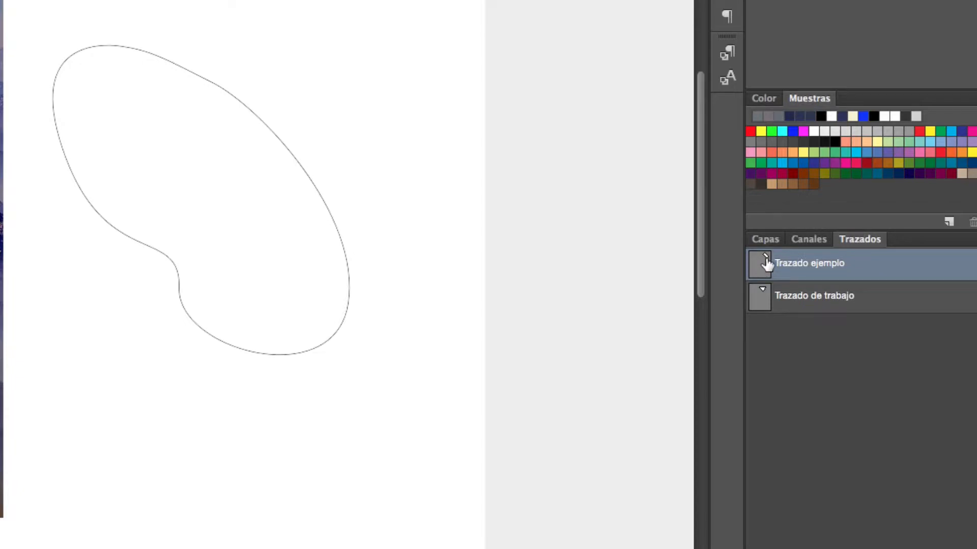
{"action": "left_click_drag", "start_coordinate": [769, 268], "coordinate": [762, 270]}
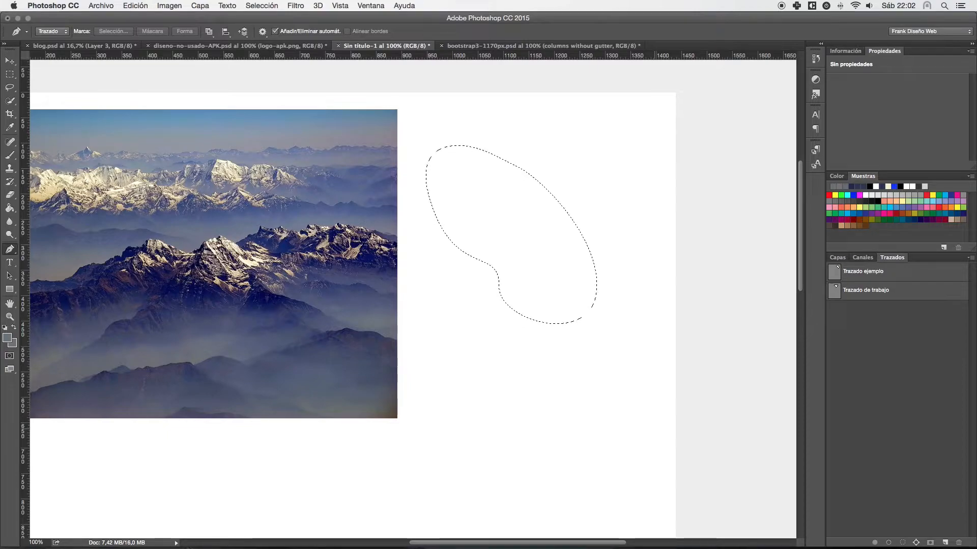
{"action": "key", "text": "super+d"}
- Delete both Trazado ejemplo and the work path from the document
{"action": "left_click", "coordinate": [866, 290]}
{"action": "left_click", "coordinate": [863, 272], "text": "shift"}
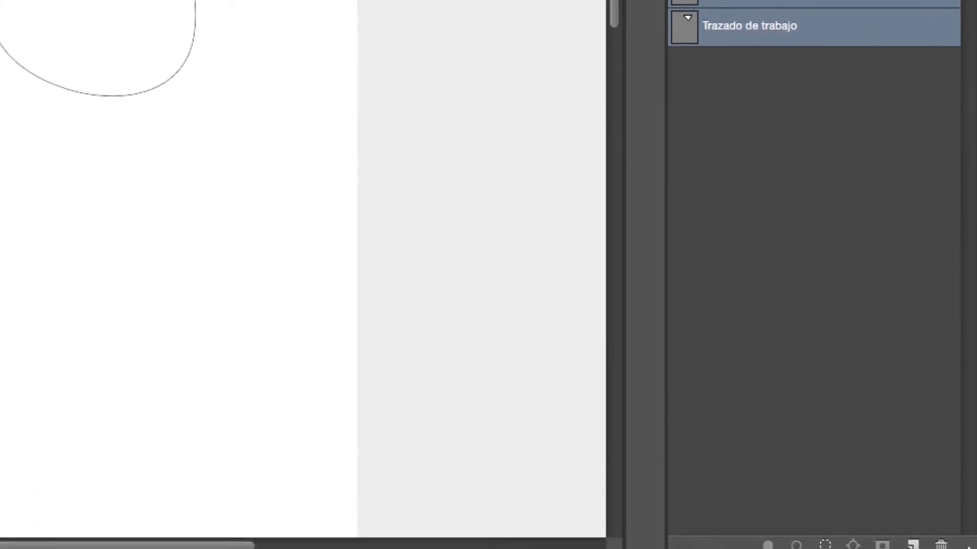
{"action": "left_click_drag", "start_coordinate": [834, 15], "coordinate": [941, 535]}
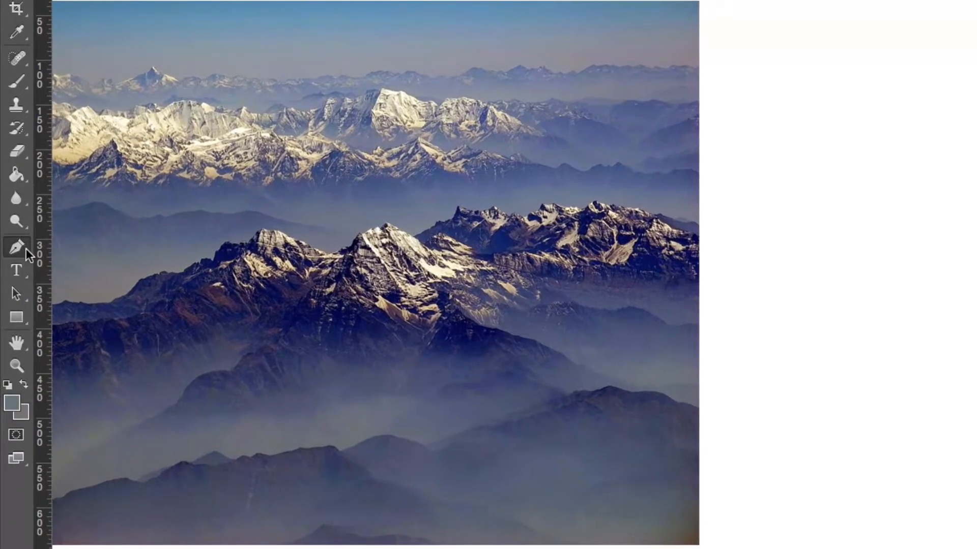
- Draw a closed irregular outline beside the photo with the Freeform Pen tool, and delete it
{"action": "right_click", "coordinate": [10, 248]}
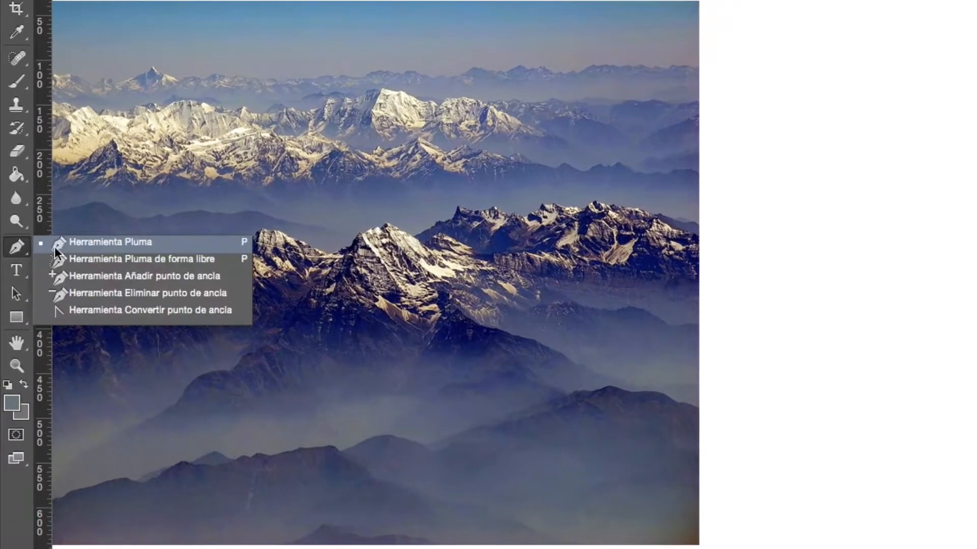
{"action": "left_click", "coordinate": [105, 258]}
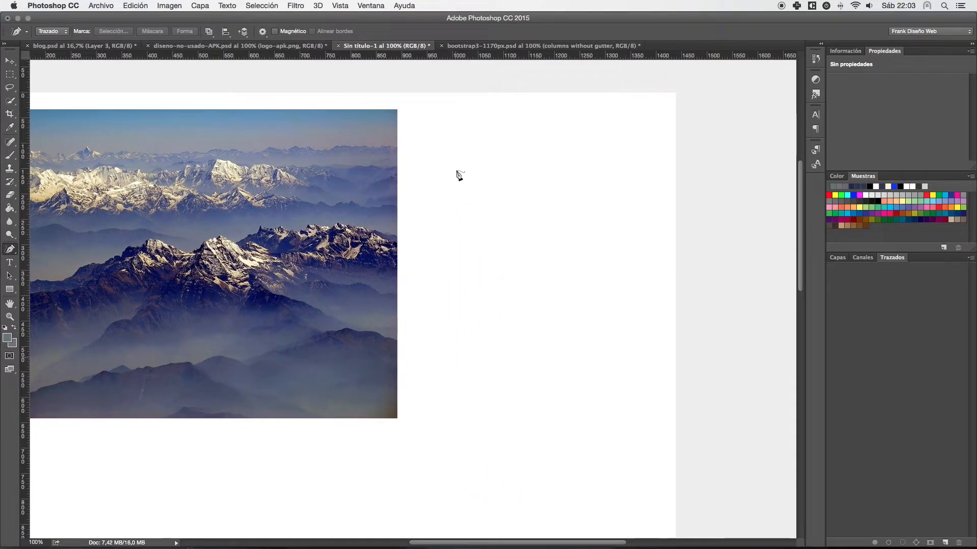
{"action": "mouse_move", "coordinate": [457, 172]}
{"action": "left_mouse_down"}
{"action": "mouse_move", "coordinate": [430, 187]}
{"action": "mouse_move", "coordinate": [452, 233]}
{"action": "mouse_move", "coordinate": [443, 276]}
{"action": "mouse_move", "coordinate": [469, 347]}
{"action": "mouse_move", "coordinate": [561, 393]}
{"action": "mouse_move", "coordinate": [587, 263]}
{"action": "mouse_move", "coordinate": [555, 204]}
{"action": "mouse_move", "coordinate": [486, 189]}
{"action": "mouse_move", "coordinate": [481, 165]}
{"action": "mouse_move", "coordinate": [457, 171]}
{"action": "left_mouse_up"}
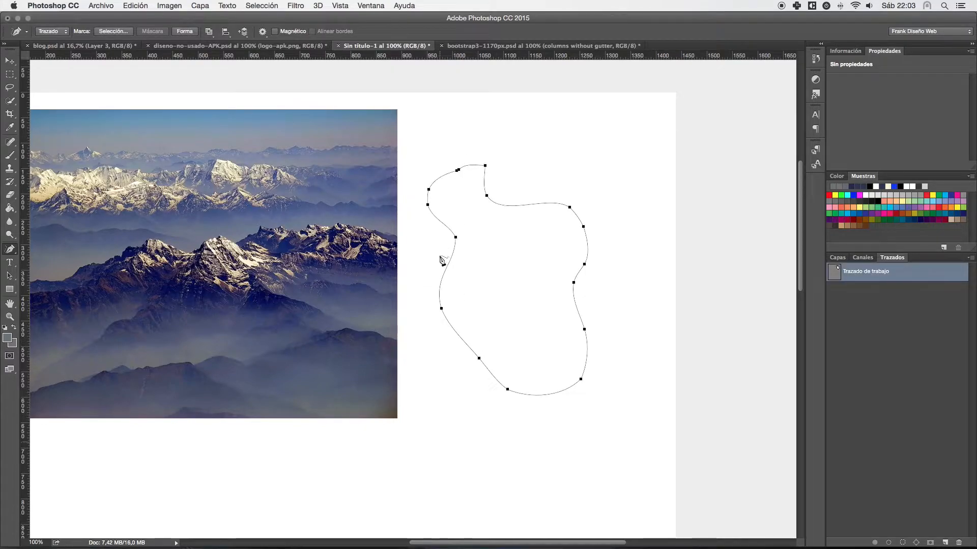
{"action": "key", "text": "BackSpace"}
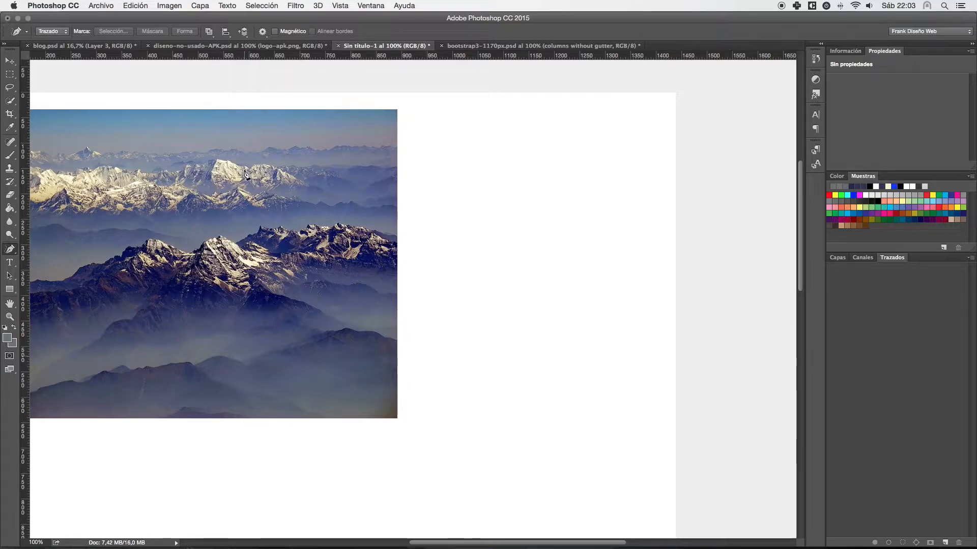
- Draw a closed, rounded path on the blank area beside the photo with the standard Pen tool
{"action": "left_click_drag", "start_coordinate": [10, 249], "coordinate": [70, 271]}
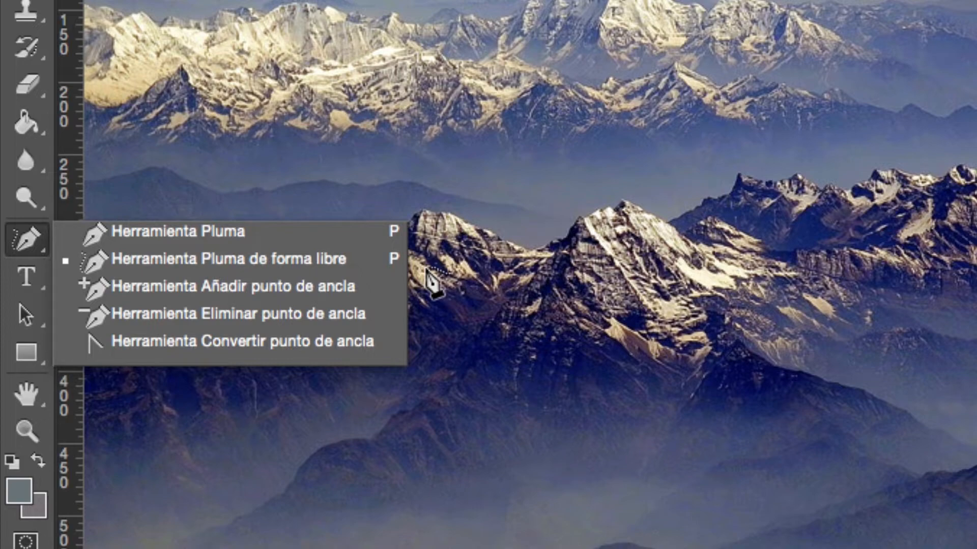
{"action": "left_click", "coordinate": [232, 235]}
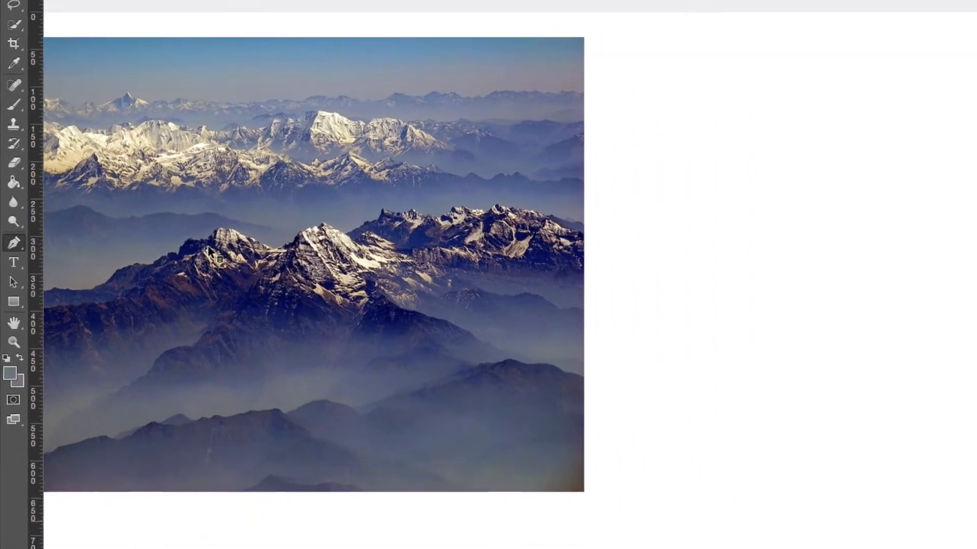
{"action": "left_click", "coordinate": [639, 166]}
{"action": "left_click_drag", "start_coordinate": [652, 324], "coordinate": [746, 326]}
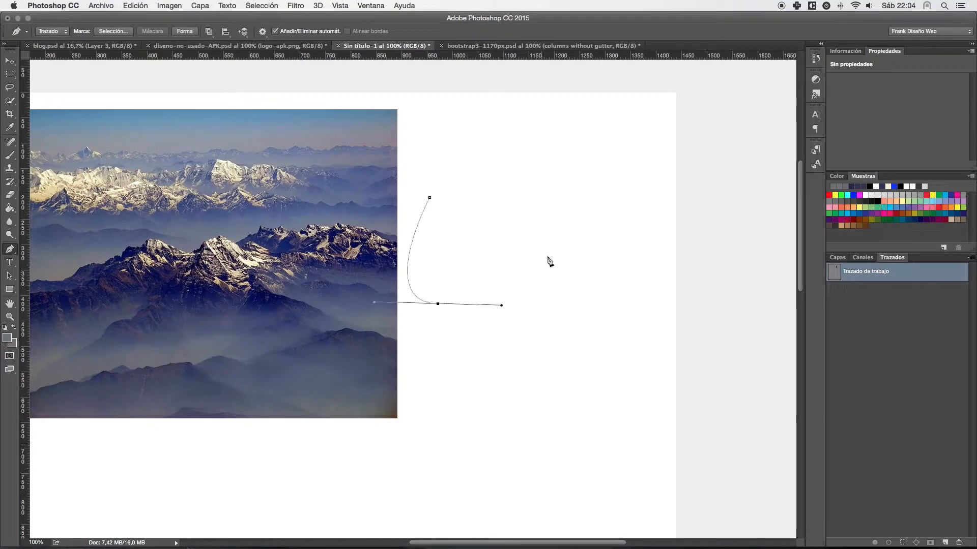
{"action": "left_click_drag", "start_coordinate": [547, 254], "coordinate": [545, 223]}
{"action": "left_click_drag", "start_coordinate": [508, 192], "coordinate": [481, 180]}
{"action": "left_click_drag", "start_coordinate": [430, 198], "coordinate": [425, 207]}
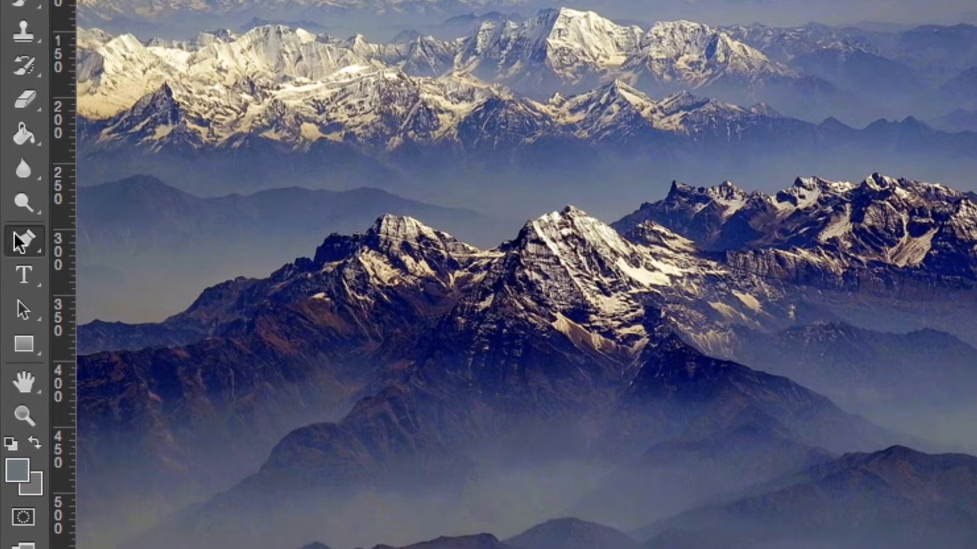
- Add one anchor point to the path's upper edge and another to its lower edge with the Add Anchor Point tool
{"action": "left_click", "coordinate": [10, 249]}
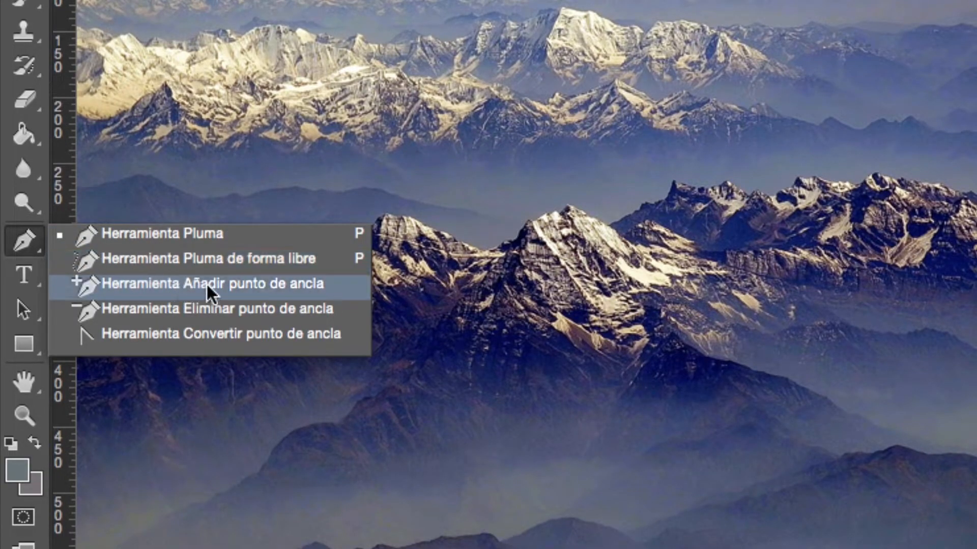
{"action": "left_click", "coordinate": [228, 285]}
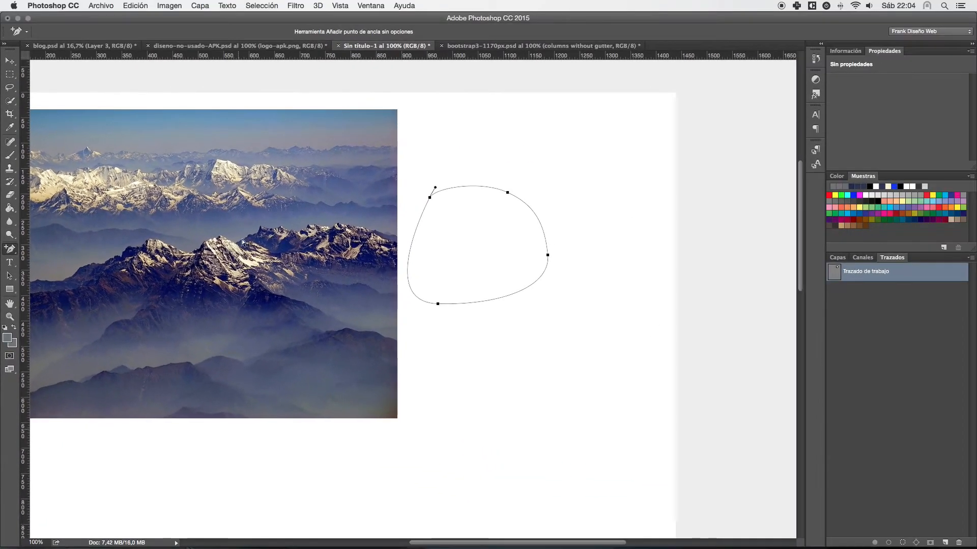
{"action": "scroll", "coordinate": [473, 194], "scroll_direction": "up", "scroll_amount": 5}
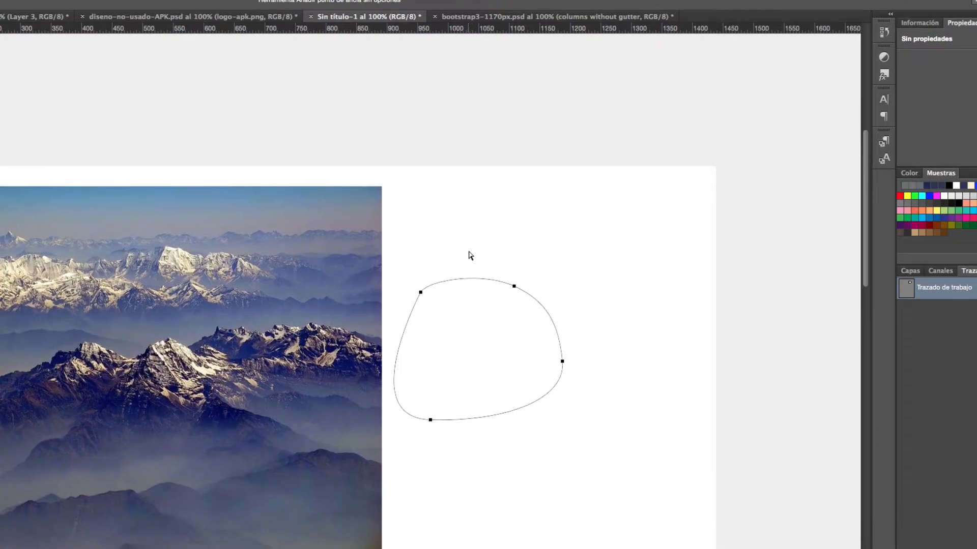
{"action": "left_click_drag", "start_coordinate": [456, 305], "coordinate": [515, 219]}
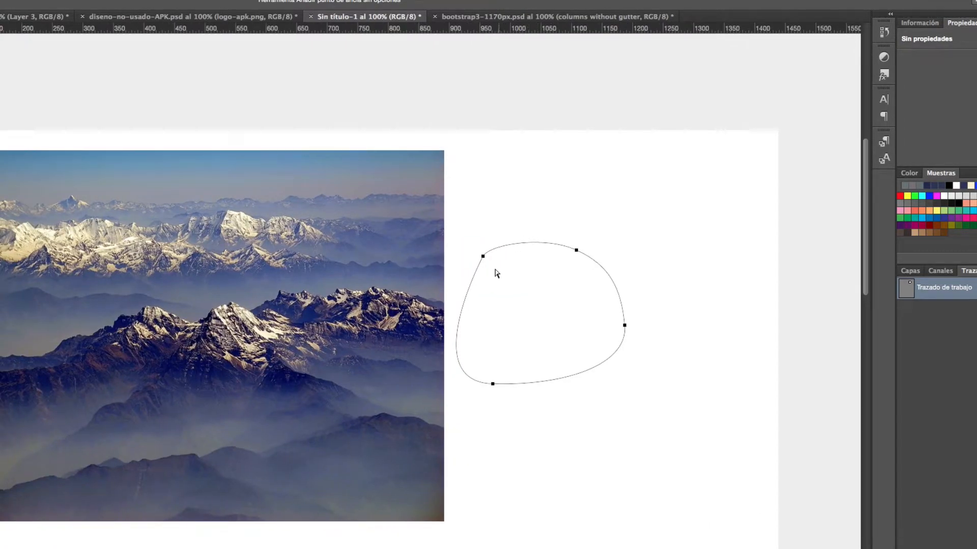
{"action": "left_click", "coordinate": [528, 243]}
{"action": "left_click", "coordinate": [553, 380]}
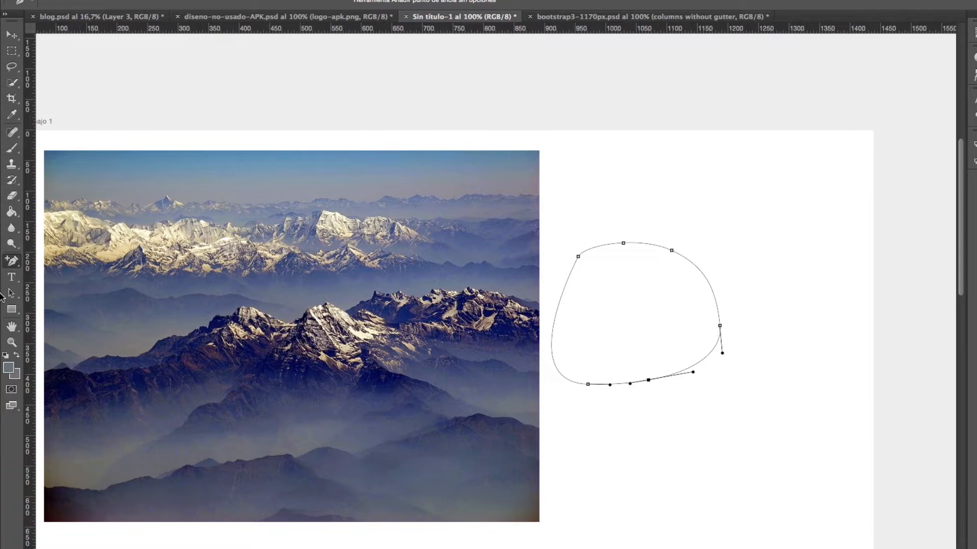
- Delete the path's top-middle anchor point with the Delete Anchor Point tool, and try deleting the upper-left one before undoing that deletion
{"action": "left_click", "coordinate": [11, 261]}
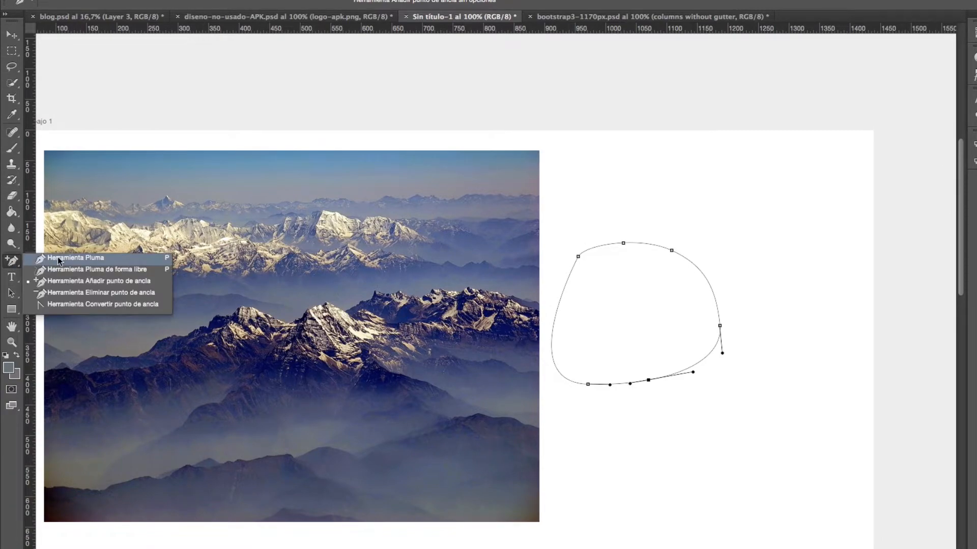
{"action": "left_click", "coordinate": [66, 296]}
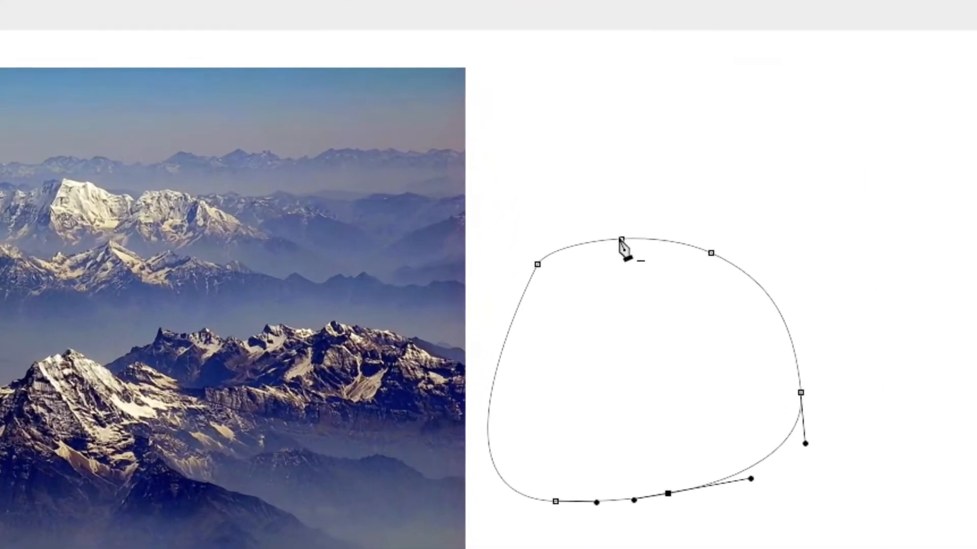
{"action": "left_click", "coordinate": [624, 244]}
{"action": "left_click", "coordinate": [537, 265]}
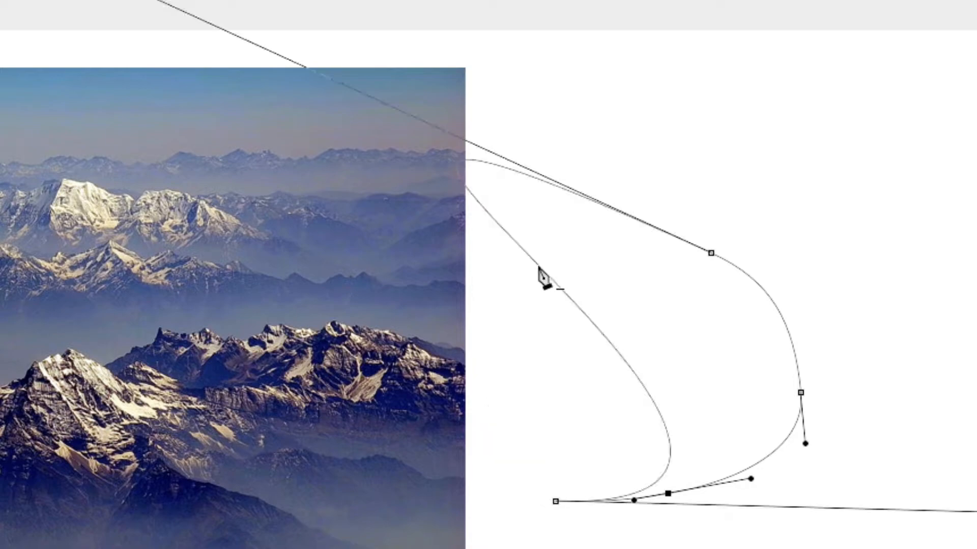
{"action": "key", "text": "ctrl+z"}
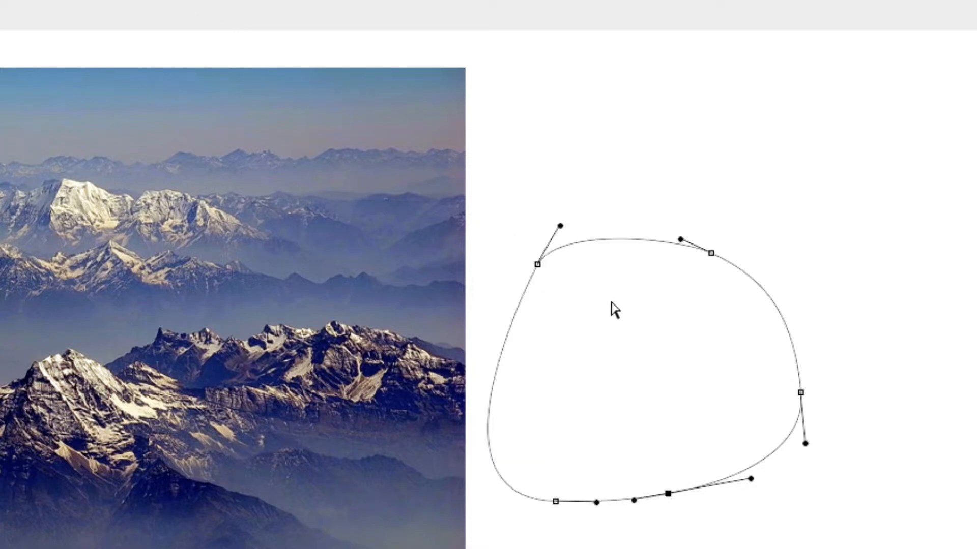
- Delete the anchor point on the path's lower edge, and convert the upper-left anchor point to a corner with the Convert Point tool
{"action": "left_click", "coordinate": [668, 494]}
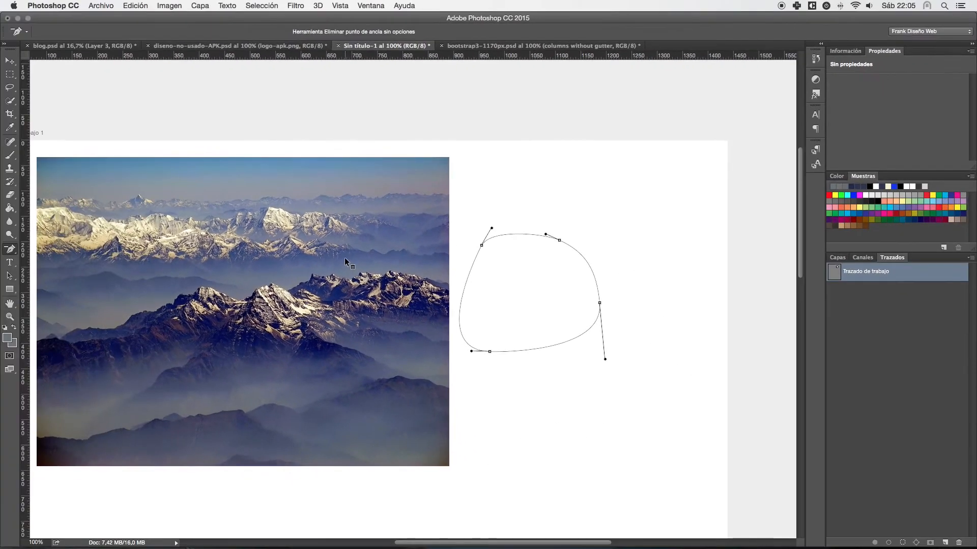
{"action": "left_click_drag", "start_coordinate": [10, 250], "coordinate": [40, 288]}
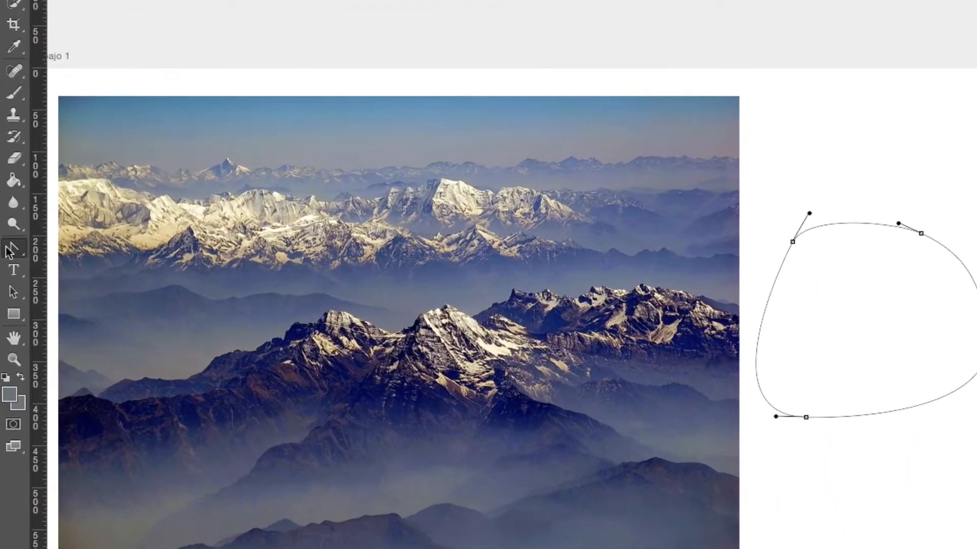
{"action": "left_click_drag", "start_coordinate": [9, 250], "coordinate": [80, 312]}
{"action": "left_click", "coordinate": [793, 242]}
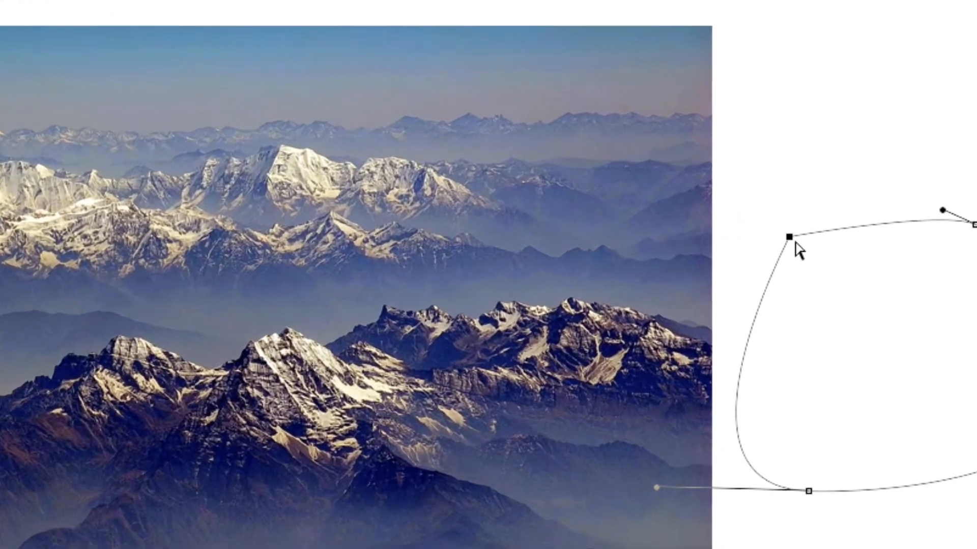
- Convert the path's upper-right anchor point to a corner with the Convert Point tool
{"action": "scroll", "coordinate": [828, 475], "scroll_direction": "down", "scroll_amount": 10}
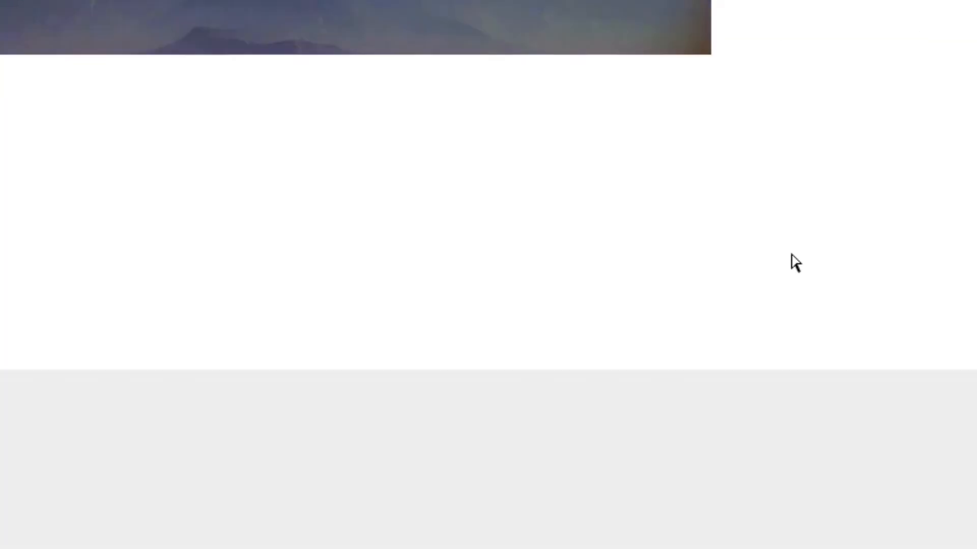
{"action": "scroll", "coordinate": [795, 263], "scroll_direction": "up", "scroll_amount": 10}
{"action": "left_click_drag", "start_coordinate": [767, 118], "coordinate": [487, 140]}
{"action": "left_click_drag", "start_coordinate": [563, 266], "coordinate": [536, 215]}
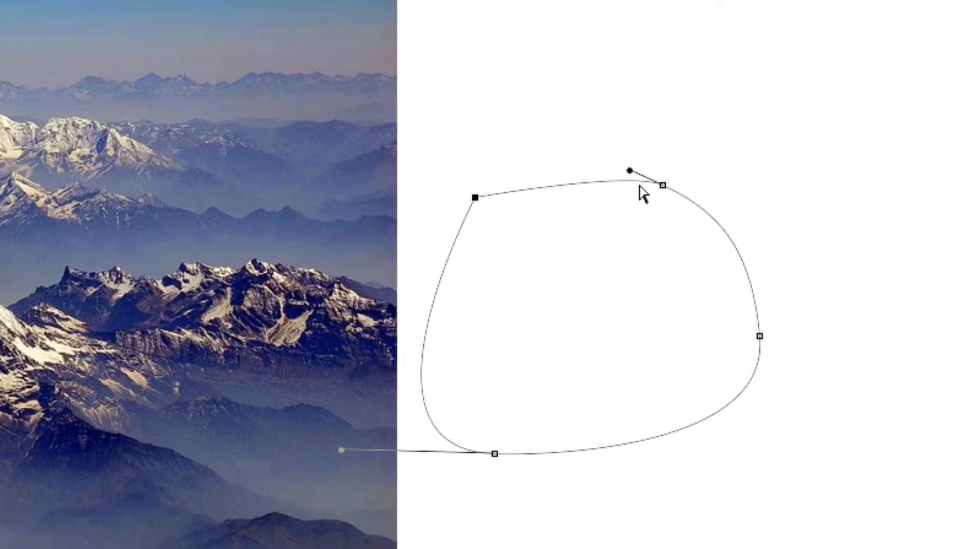
{"action": "scroll", "coordinate": [665, 191], "scroll_direction": "up", "scroll_amount": 10}
{"action": "scroll", "coordinate": [664, 199], "scroll_direction": "down", "scroll_amount": 3}
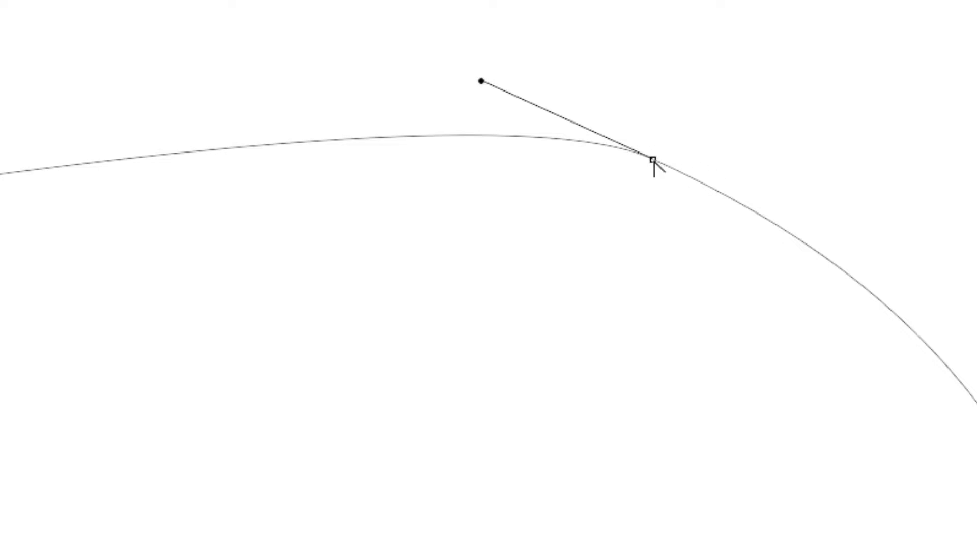
{"action": "left_click", "coordinate": [653, 160]}
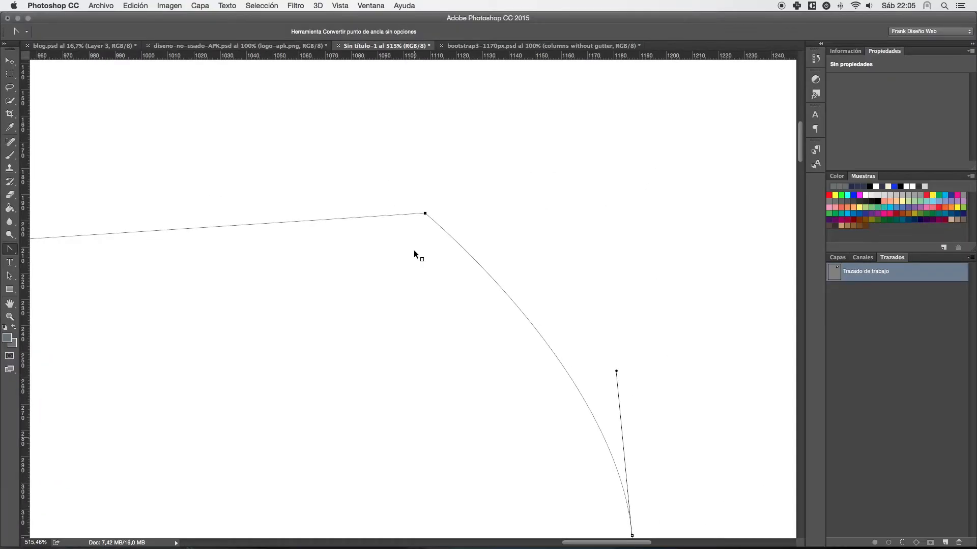
{"action": "scroll", "coordinate": [414, 251], "scroll_direction": "down", "scroll_amount": 10}
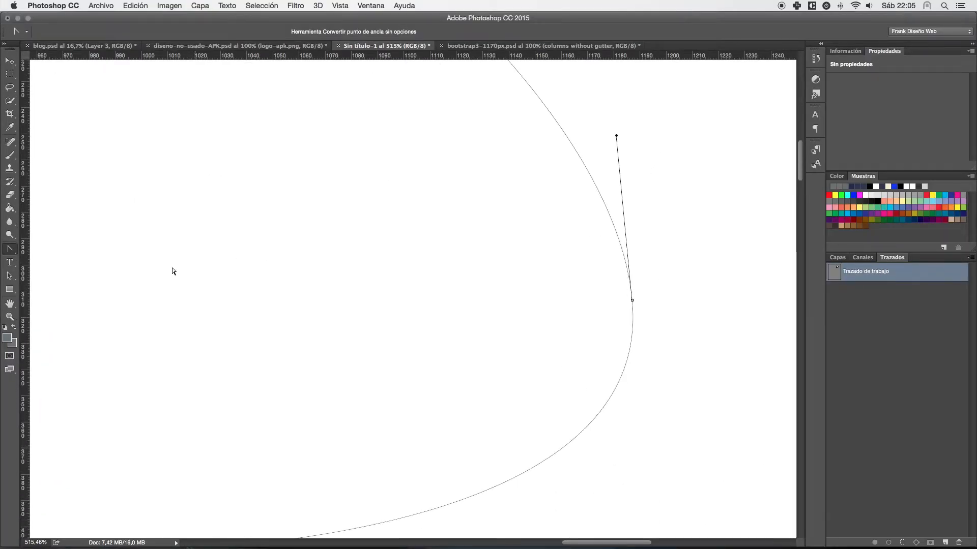
- With the standard Pen tool, add anchor points on the path's upper and right edges, and delete the upper-right and upper-left corner points
{"action": "left_click_drag", "start_coordinate": [10, 248], "coordinate": [56, 249]}
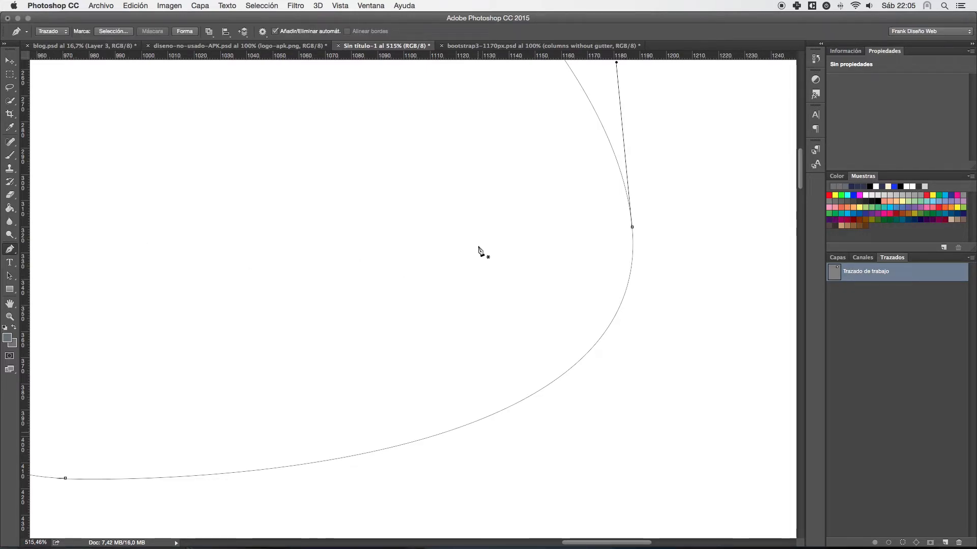
{"action": "key", "text": "super+minus"}
{"action": "key", "text": "super+minus"}
{"action": "key", "text": "super+minus"}
{"action": "left_click_drag", "start_coordinate": [426, 211], "coordinate": [447, 238]}
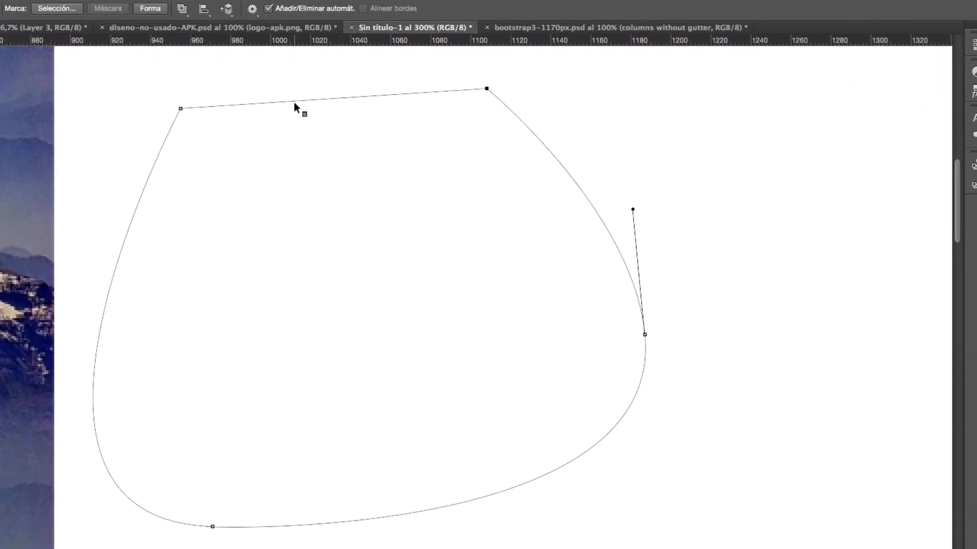
{"action": "left_click", "coordinate": [325, 98]}
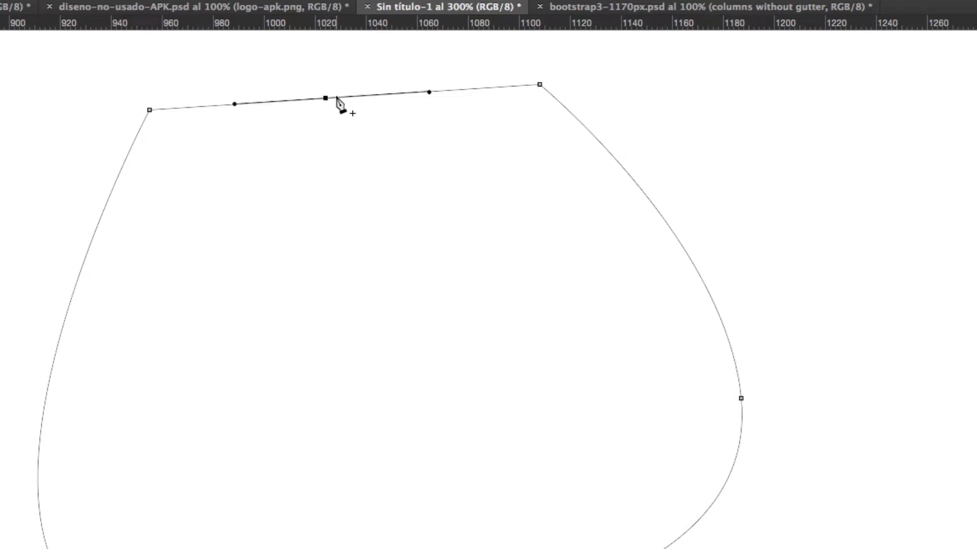
{"action": "left_click", "coordinate": [657, 211]}
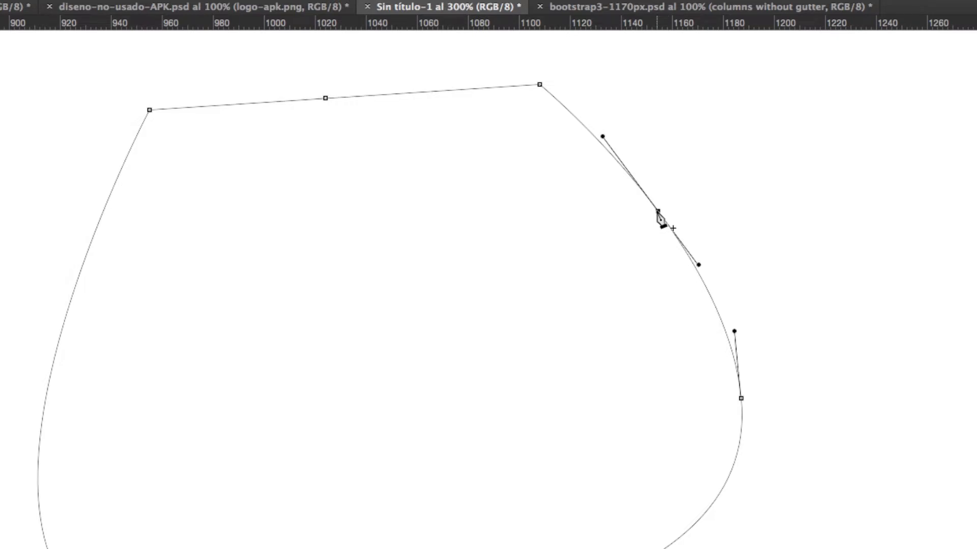
{"action": "left_click", "coordinate": [539, 85]}
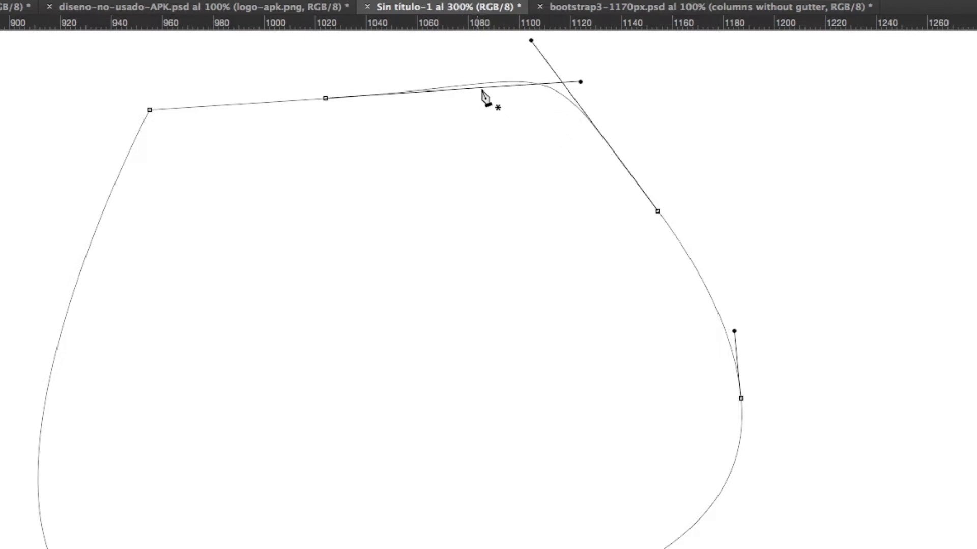
{"action": "left_click", "coordinate": [150, 109]}
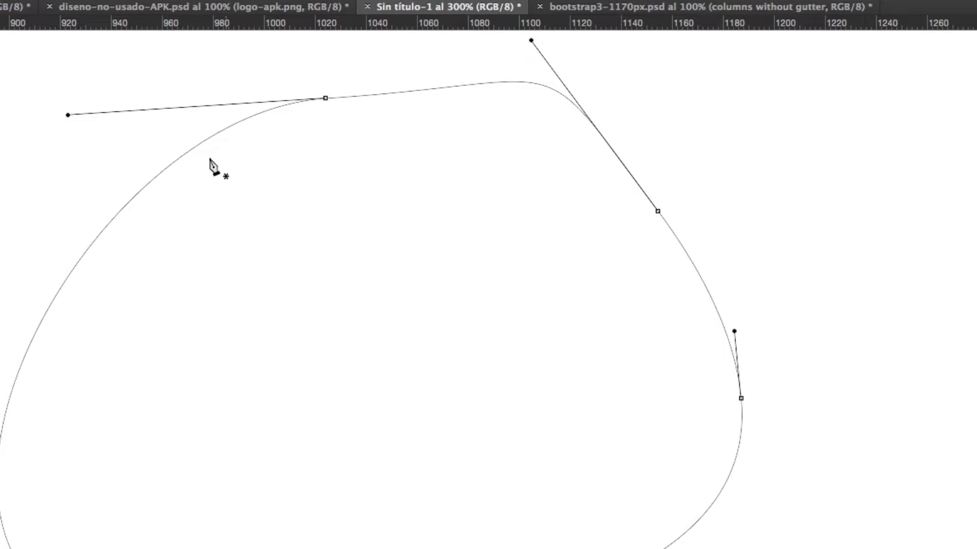
- Convert the path's four remaining anchor points to corners, making a straight-sided quadrilateral
{"action": "left_click", "coordinate": [325, 98], "text": "alt"}
{"action": "left_click", "coordinate": [657, 211], "text": "alt"}
{"action": "left_click", "coordinate": [741, 399], "text": "alt"}
{"action": "left_click_drag", "start_coordinate": [576, 390], "coordinate": [732, 224]}
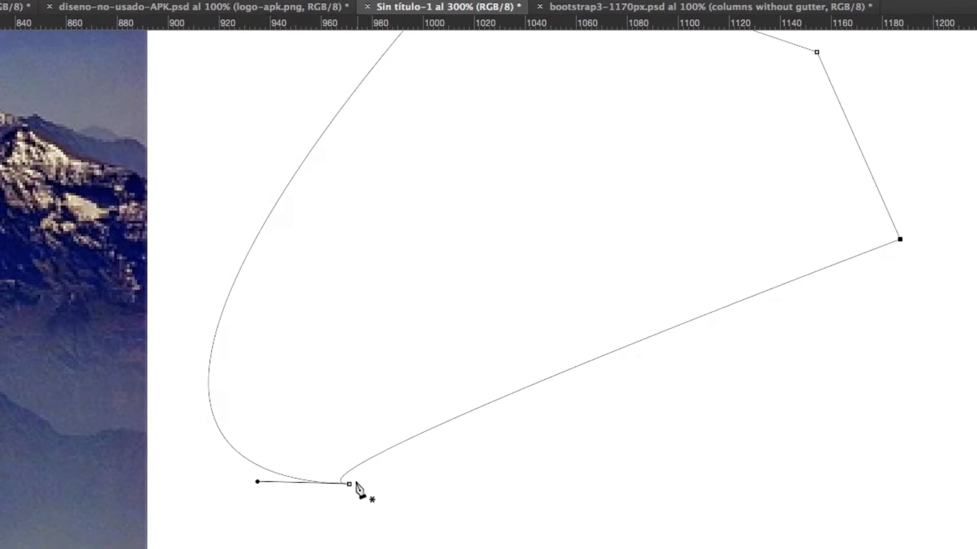
{"action": "left_click", "coordinate": [349, 483], "text": "alt"}
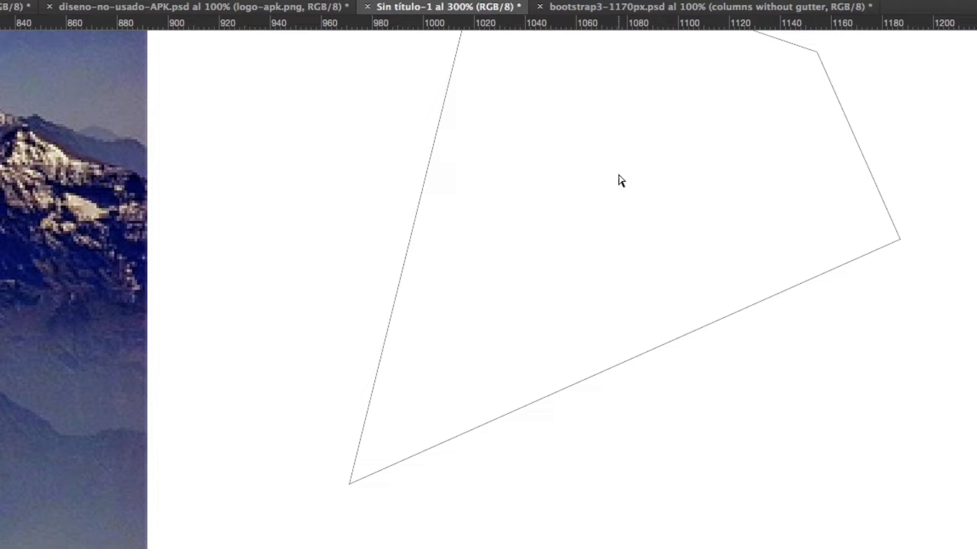
- Move the whole four-sided path lower on the blank area beside the photo with the Path Selection tool
{"action": "key", "text": "super+minus"}
{"action": "scroll", "coordinate": [611, 175], "scroll_direction": "down", "scroll_amount": 3}
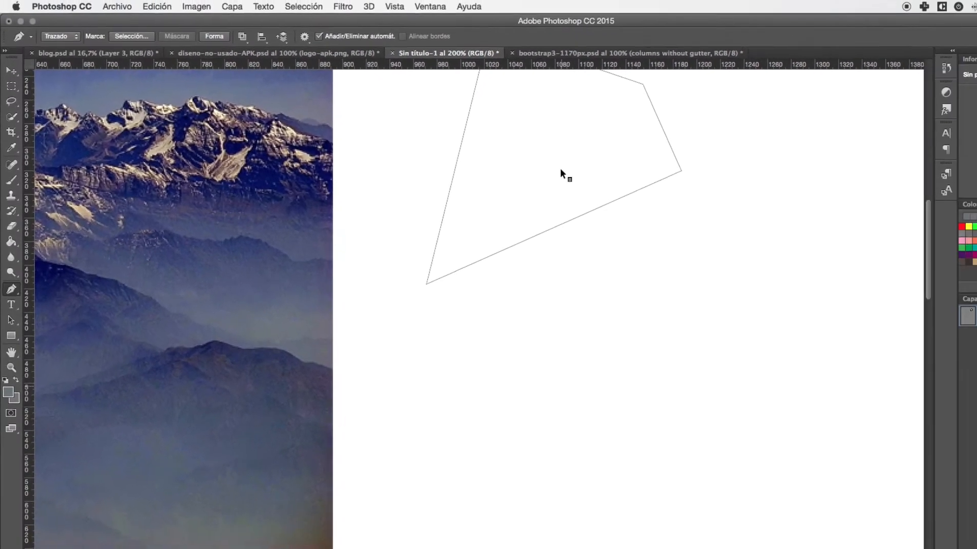
{"action": "left_click_drag", "start_coordinate": [531, 149], "coordinate": [514, 187]}
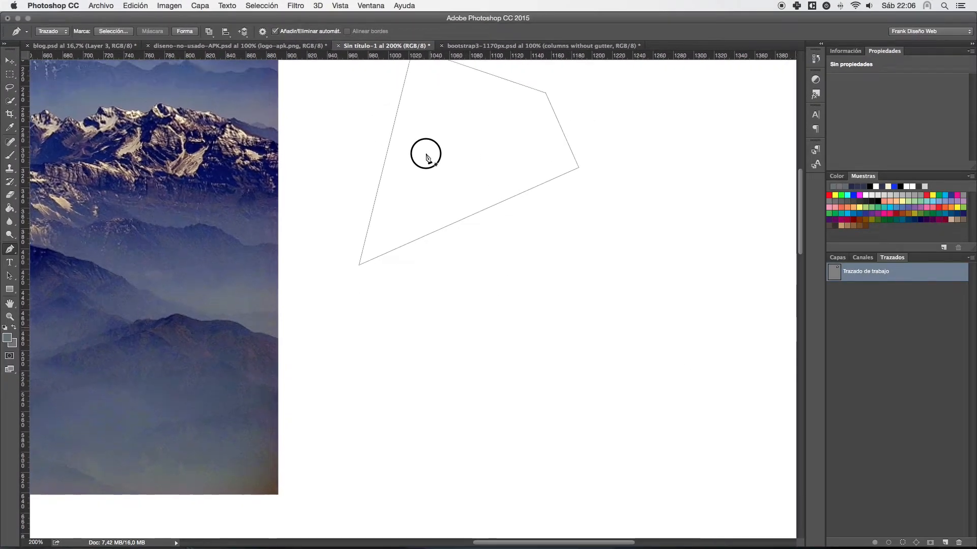
{"action": "left_click_drag", "start_coordinate": [427, 157], "coordinate": [412, 170]}
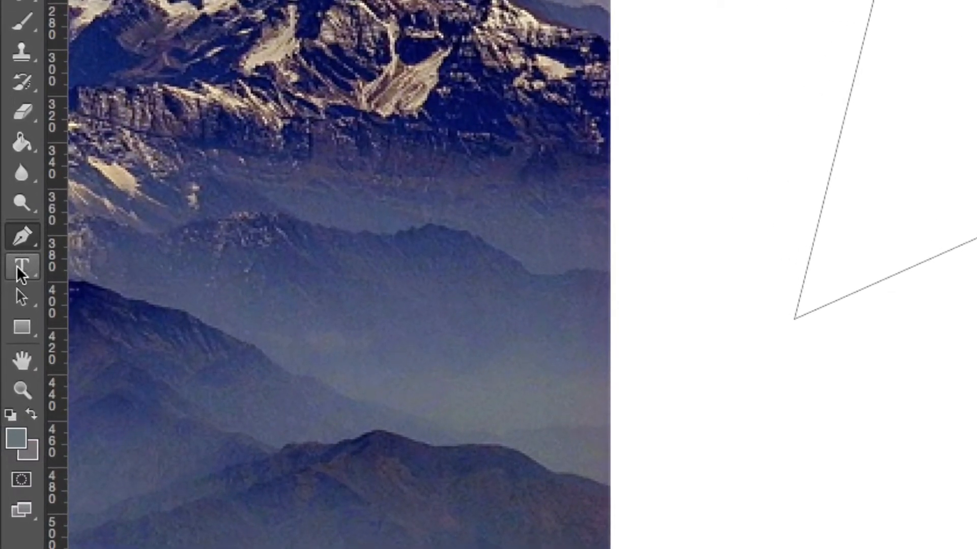
{"action": "left_click", "coordinate": [23, 303]}
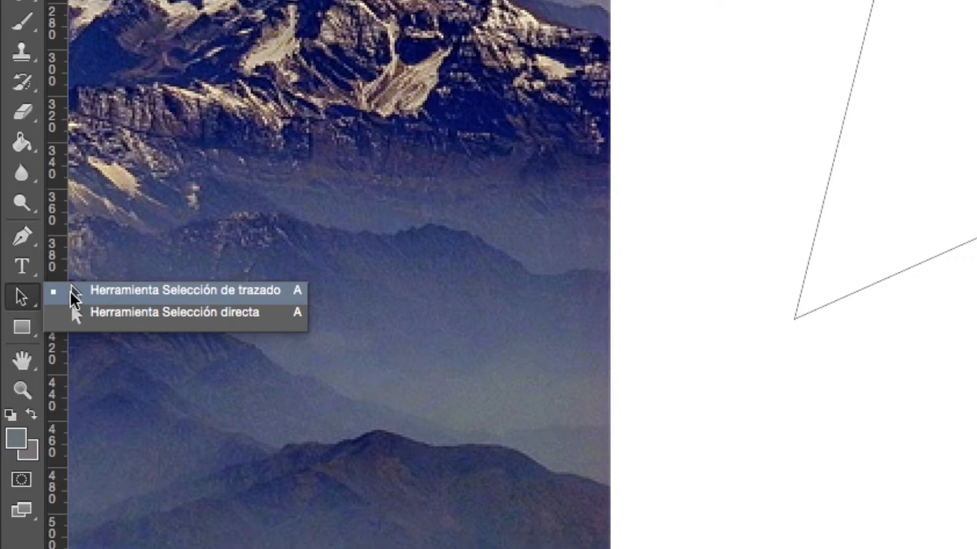
{"action": "left_click", "coordinate": [77, 292]}
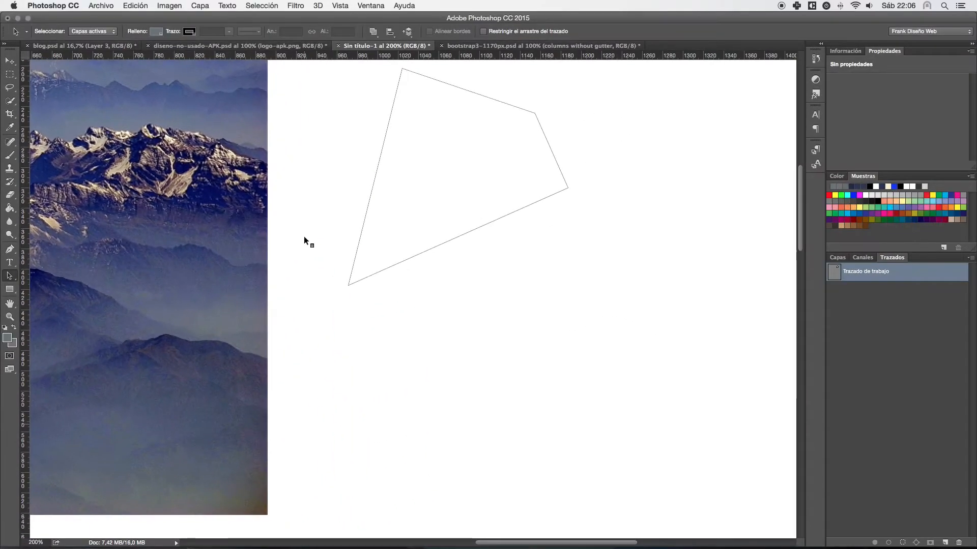
{"action": "left_click_drag", "start_coordinate": [472, 91], "coordinate": [510, 172]}
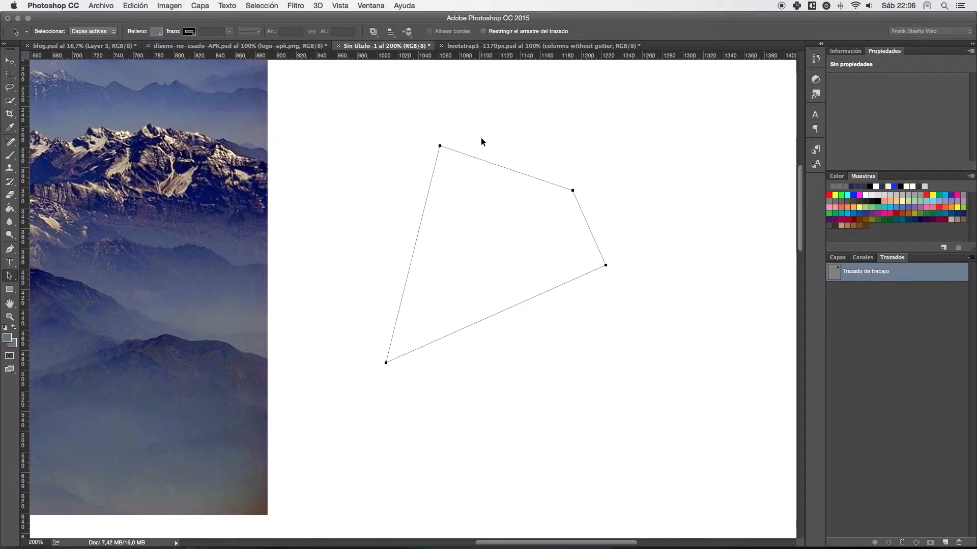
{"action": "left_click_drag", "start_coordinate": [462, 153], "coordinate": [442, 139]}
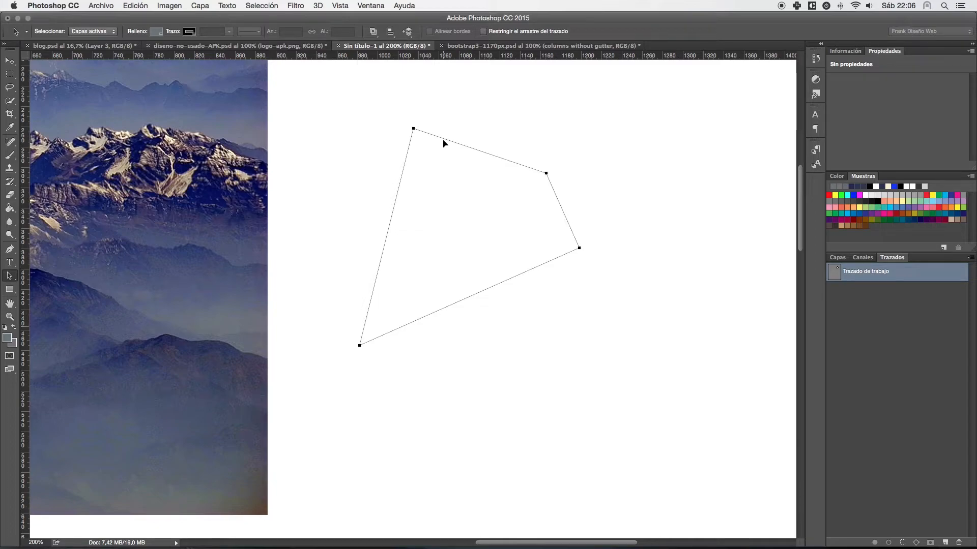
- With the Direct Selection tool, shift the path's upper-left and upper-right anchor points until the upper edge is roughly horizontal
{"action": "right_click", "coordinate": [11, 276]}
{"action": "left_click", "coordinate": [61, 284]}
{"action": "left_click_drag", "start_coordinate": [464, 148], "coordinate": [460, 154]}
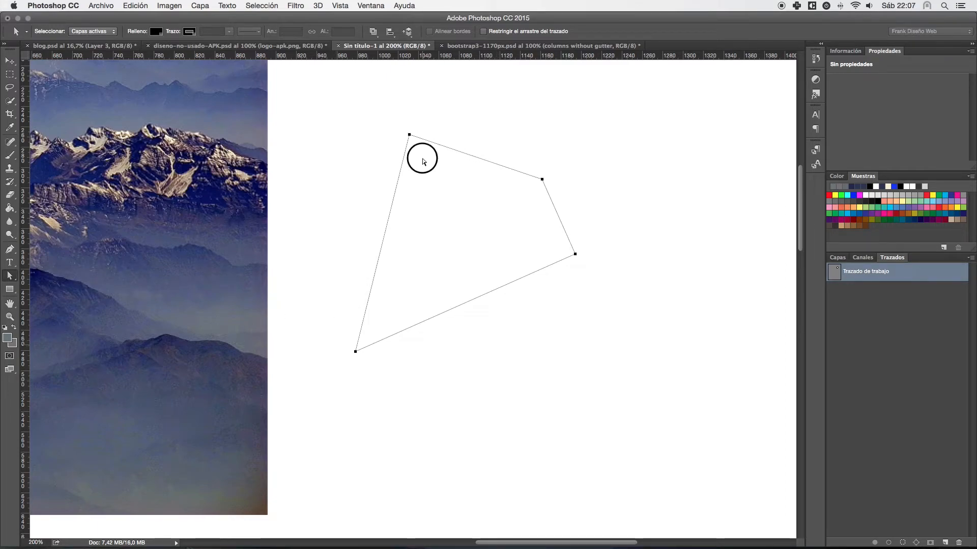
{"action": "left_click_drag", "start_coordinate": [409, 135], "coordinate": [361, 130]}
{"action": "left_click_drag", "start_coordinate": [541, 180], "coordinate": [482, 152]}
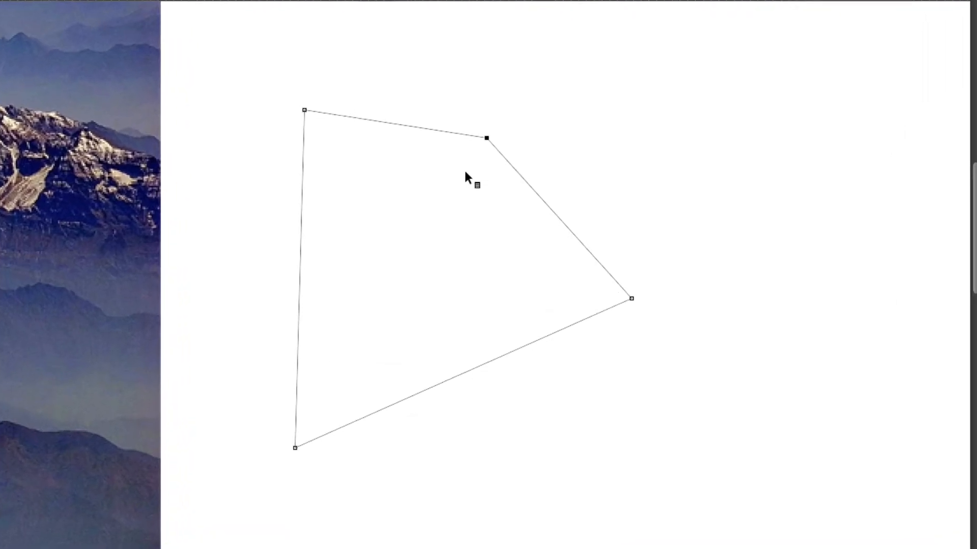
{"action": "left_click_drag", "start_coordinate": [490, 140], "coordinate": [504, 107]}
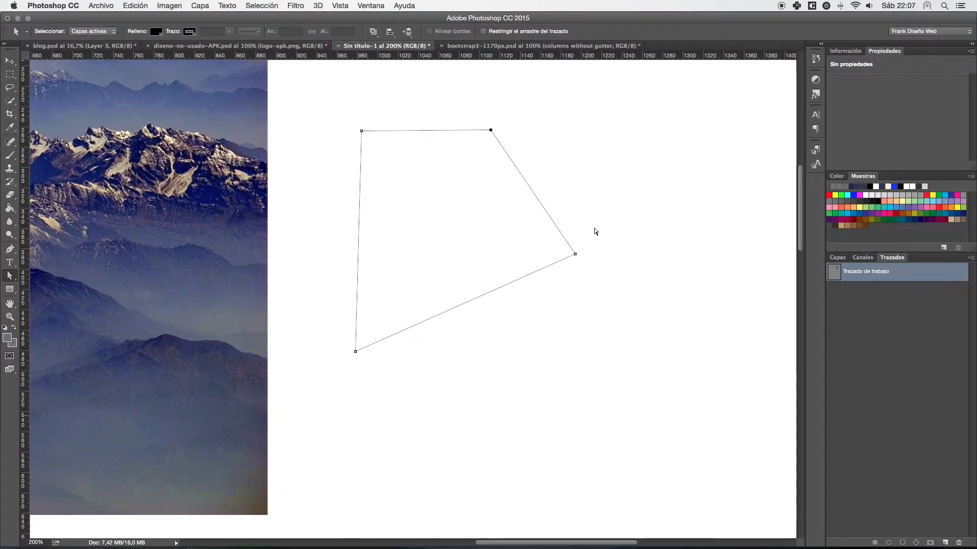
- Select the path's two right-hand anchor points together and move them up and to the left
{"action": "left_click_drag", "start_coordinate": [599, 223], "coordinate": [549, 283]}
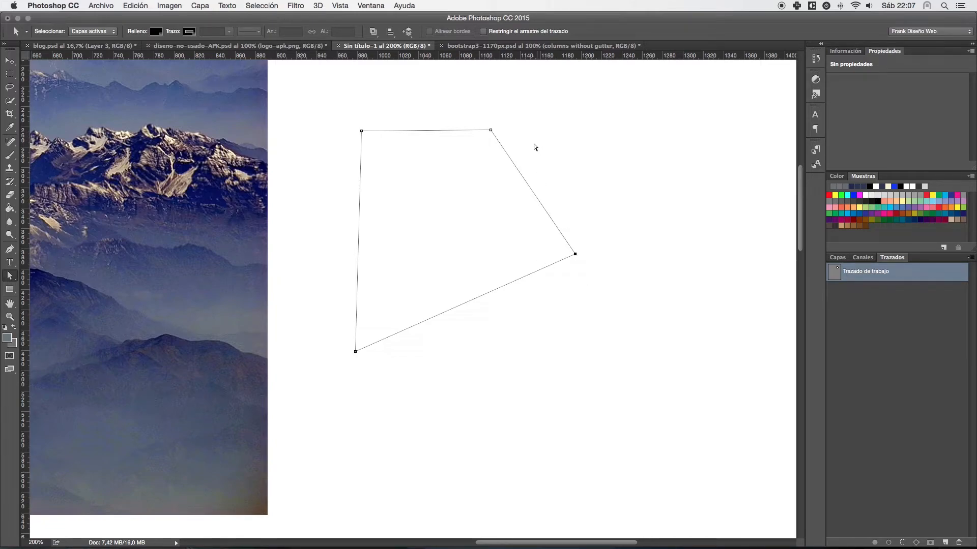
{"action": "left_click_drag", "start_coordinate": [655, 84], "coordinate": [467, 323]}
{"action": "left_click_drag", "start_coordinate": [490, 131], "coordinate": [420, 108]}
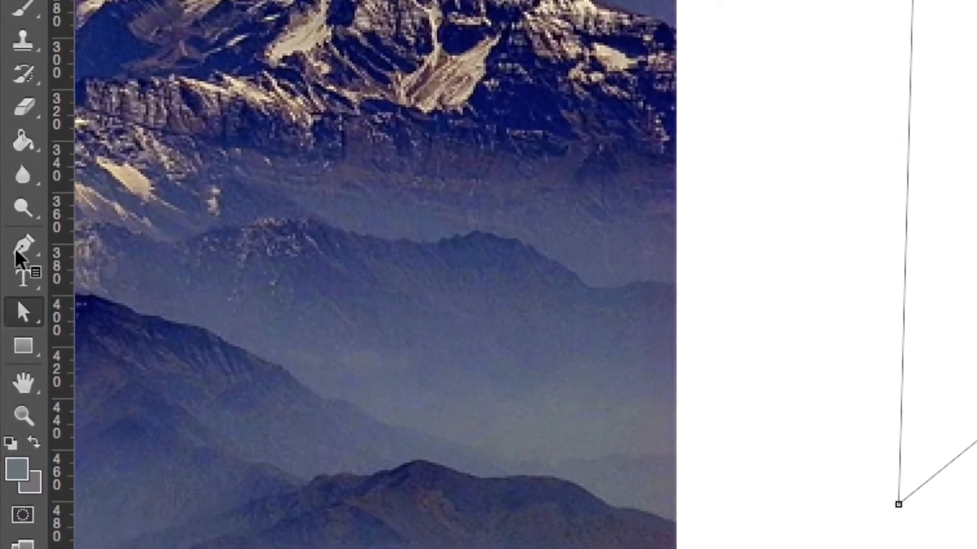
{"action": "left_click", "coordinate": [16, 252]}
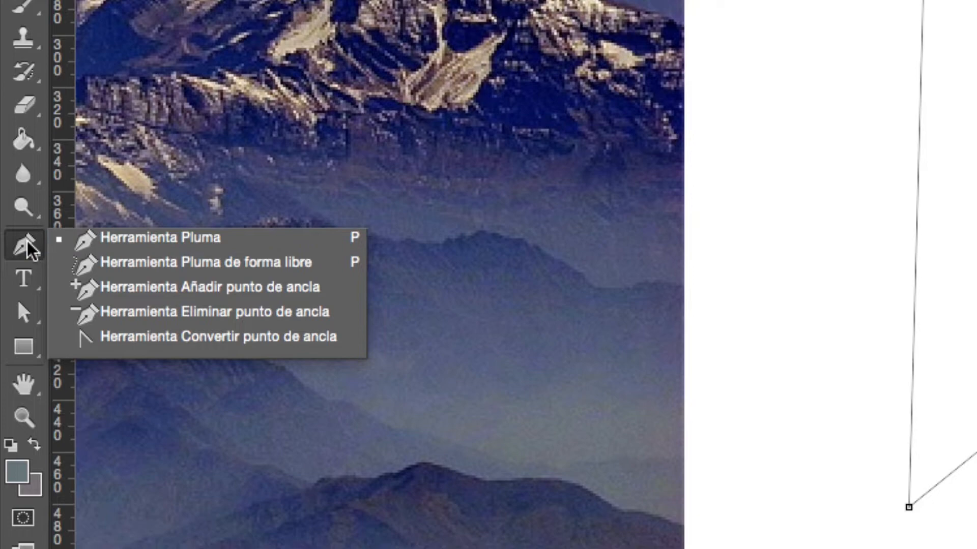
{"action": "left_click", "coordinate": [23, 345]}
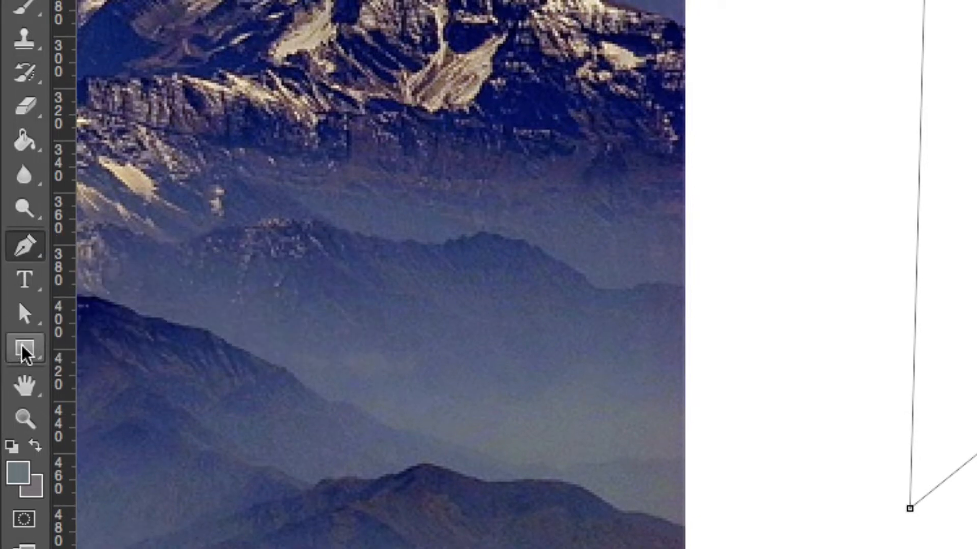
{"action": "left_click", "coordinate": [34, 353]}
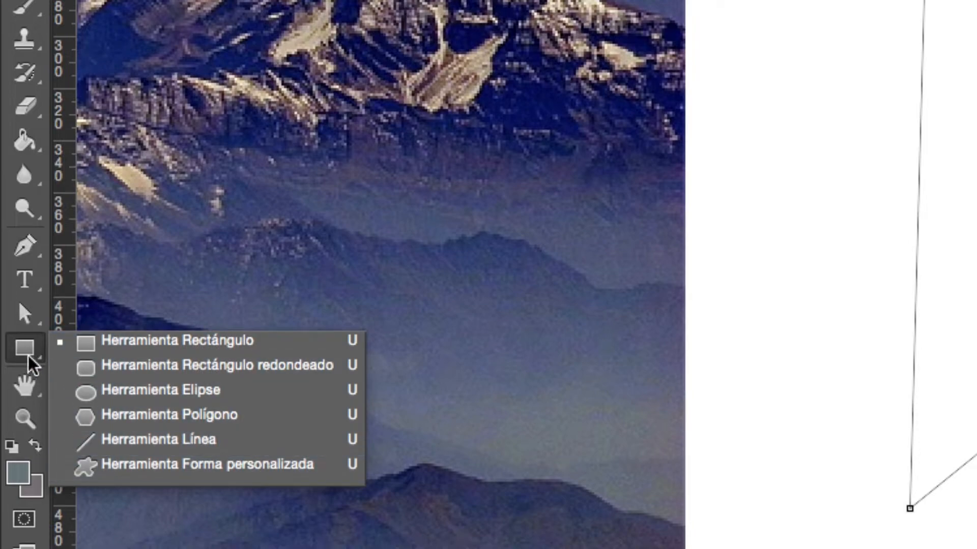
- Add an anchor point to the path's right, left and lower edges with the Pen tool, bending the side edges outward and the lower edge inward
{"action": "left_click", "coordinate": [24, 246]}
{"action": "left_click", "coordinate": [24, 246]}
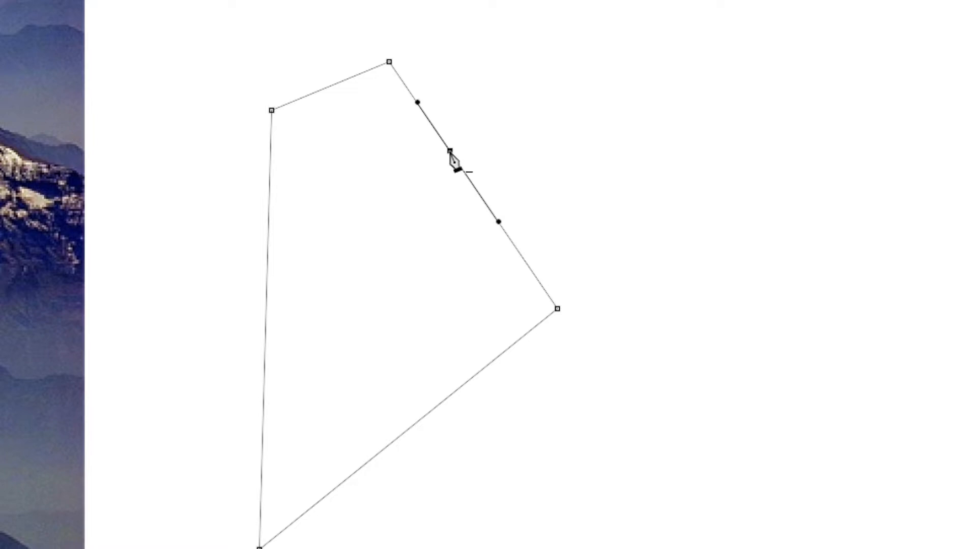
{"action": "left_click_drag", "start_coordinate": [452, 151], "coordinate": [548, 105]}
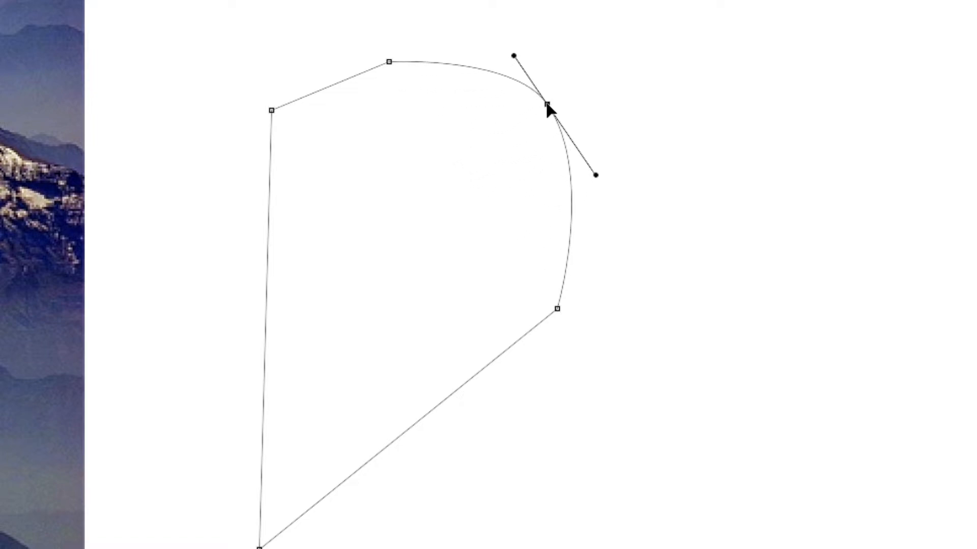
{"action": "left_click", "coordinate": [268, 252]}
{"action": "left_click_drag", "start_coordinate": [268, 252], "coordinate": [192, 252]}
{"action": "left_click", "coordinate": [441, 402]}
{"action": "left_click_drag", "start_coordinate": [442, 402], "coordinate": [410, 315]}
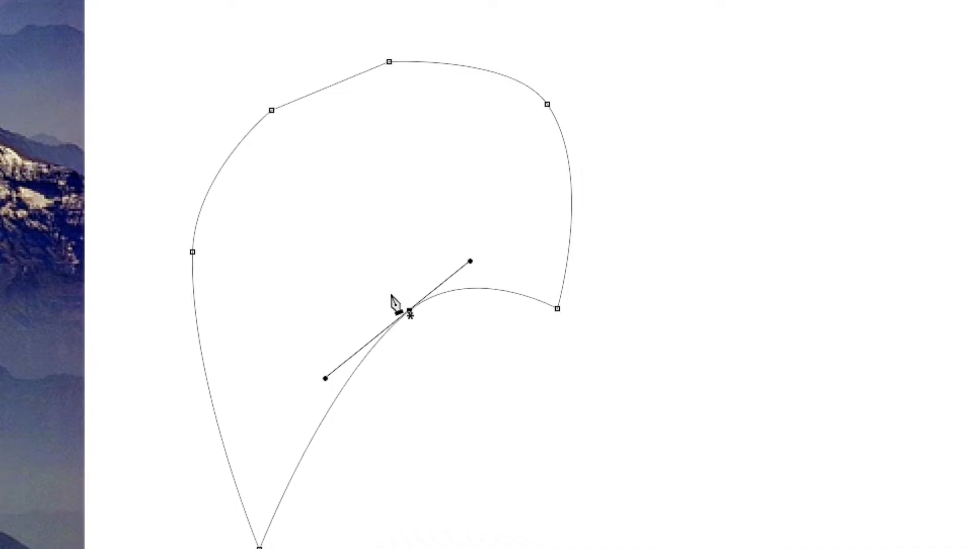
- Select the upper-left anchor point of the curved path
{"action": "scroll", "coordinate": [353, 284], "scroll_direction": "down", "scroll_amount": 3}
{"action": "scroll", "coordinate": [351, 281], "scroll_direction": "up", "scroll_amount": 2}
{"action": "scroll", "coordinate": [351, 280], "scroll_direction": "up", "scroll_amount": 1}
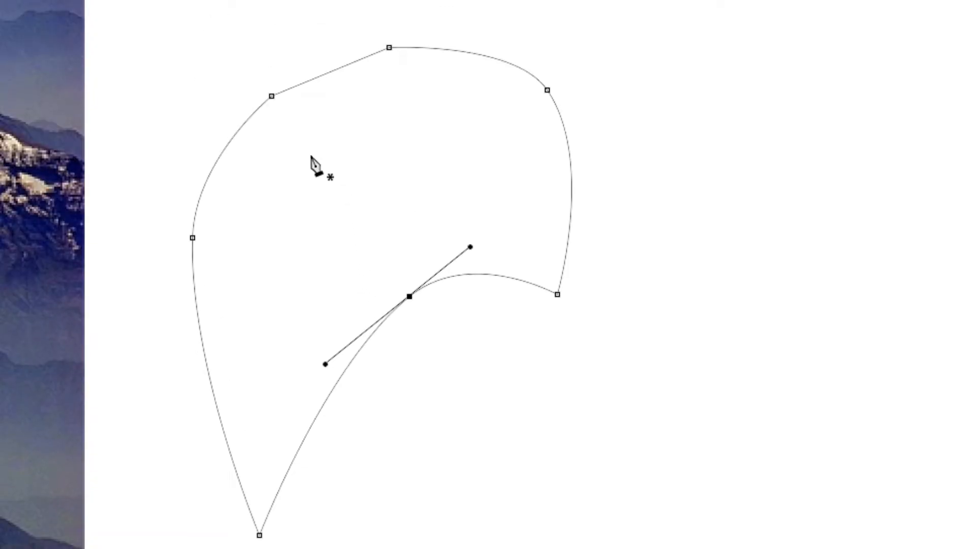
{"action": "left_click", "coordinate": [272, 97]}
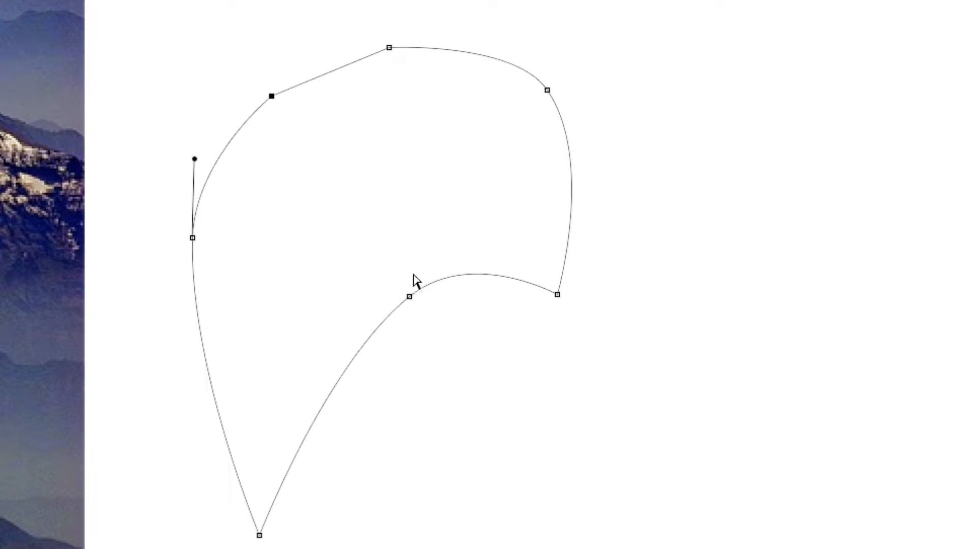
- Move the lower-edge anchor point up and left, then add an anchor point on the straight upper-left edge and bend that edge outward
{"action": "left_click_drag", "start_coordinate": [410, 298], "coordinate": [414, 340]}
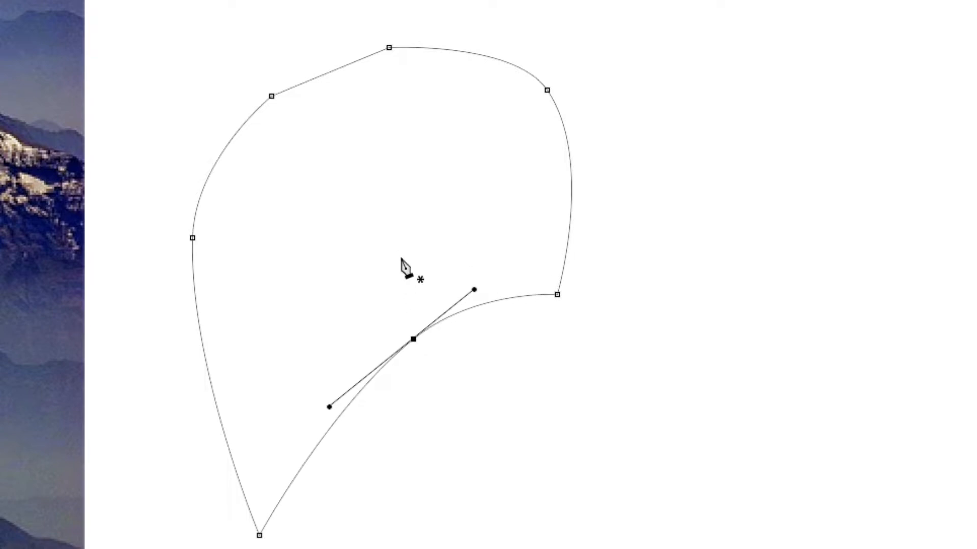
{"action": "left_click_drag", "start_coordinate": [412, 340], "coordinate": [382, 254]}
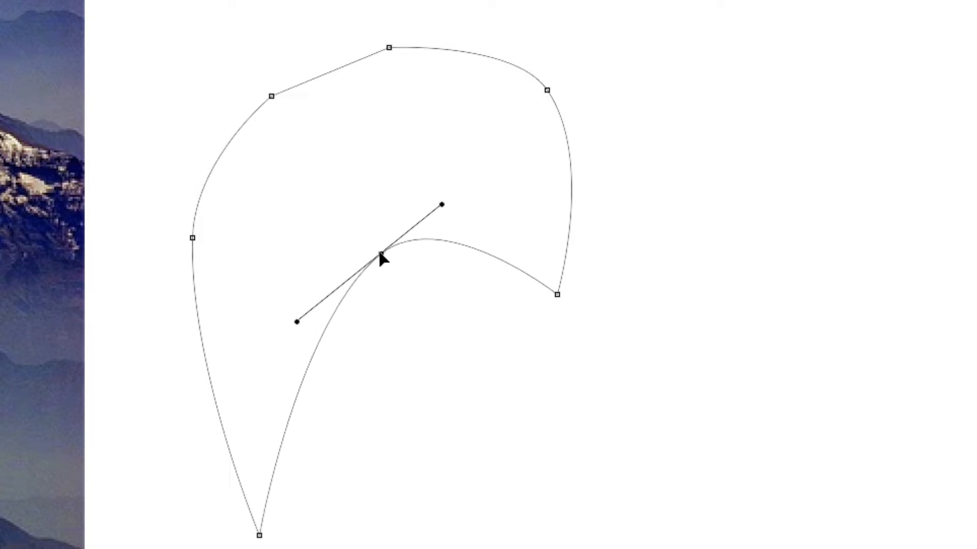
{"action": "left_click", "coordinate": [329, 71]}
{"action": "left_click_drag", "start_coordinate": [329, 73], "coordinate": [324, 62]}
- Draw a closed curved path with four anchor points in the empty area right of the existing path using the Pen tool
{"action": "left_click_drag", "start_coordinate": [381, 238], "coordinate": [290, 196]}
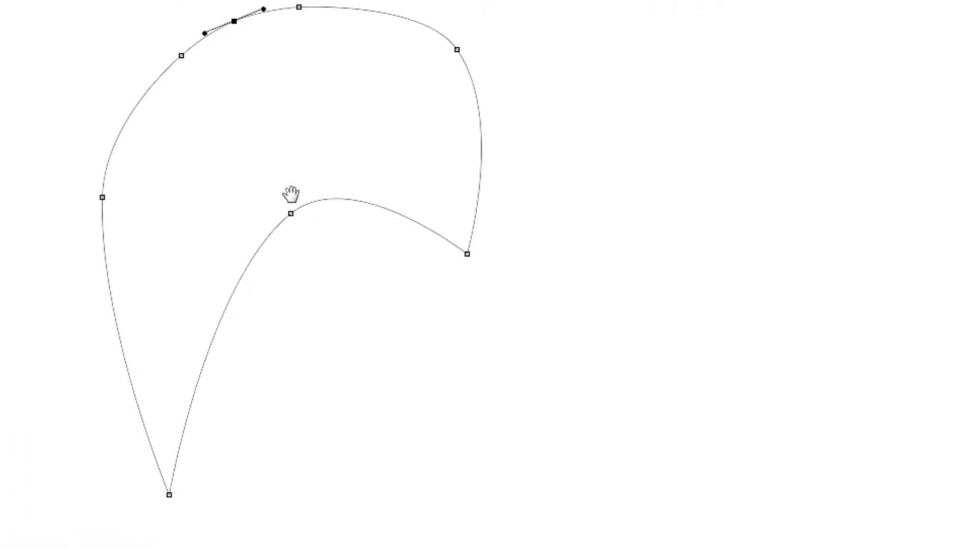
{"action": "left_click", "coordinate": [621, 171]}
{"action": "left_click_drag", "start_coordinate": [538, 223], "coordinate": [532, 282]}
{"action": "left_click_drag", "start_coordinate": [662, 346], "coordinate": [715, 331]}
{"action": "left_click_drag", "start_coordinate": [688, 266], "coordinate": [632, 185]}
{"action": "left_click", "coordinate": [621, 170]}
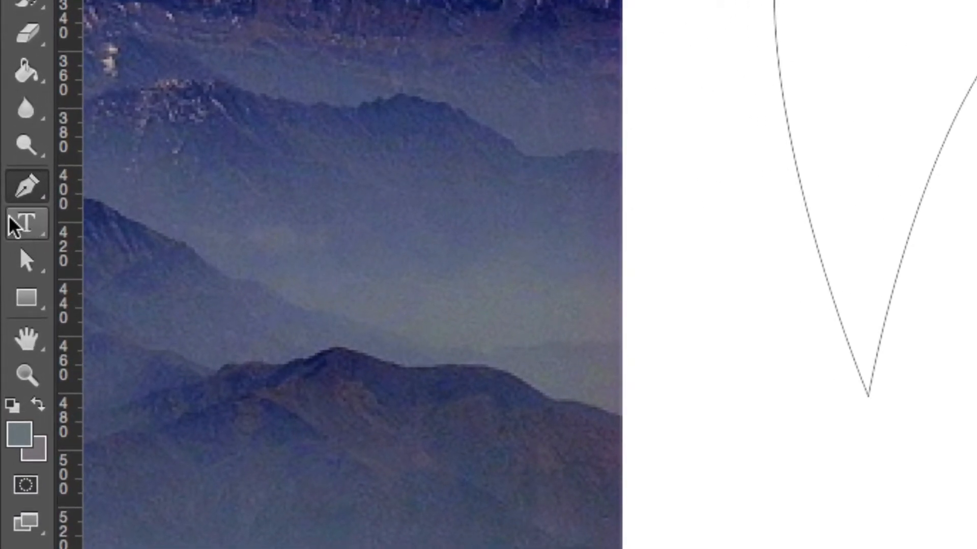
- Draw a filled rectangle shape about 175 by 94 px right of the mountain photo and show the layer list
{"action": "left_click", "coordinate": [25, 301]}
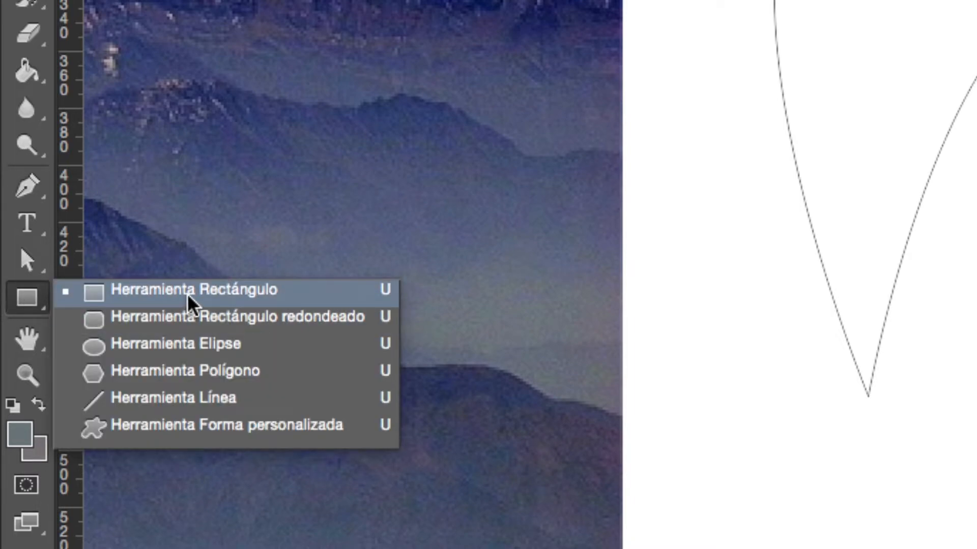
{"action": "left_click", "coordinate": [201, 291]}
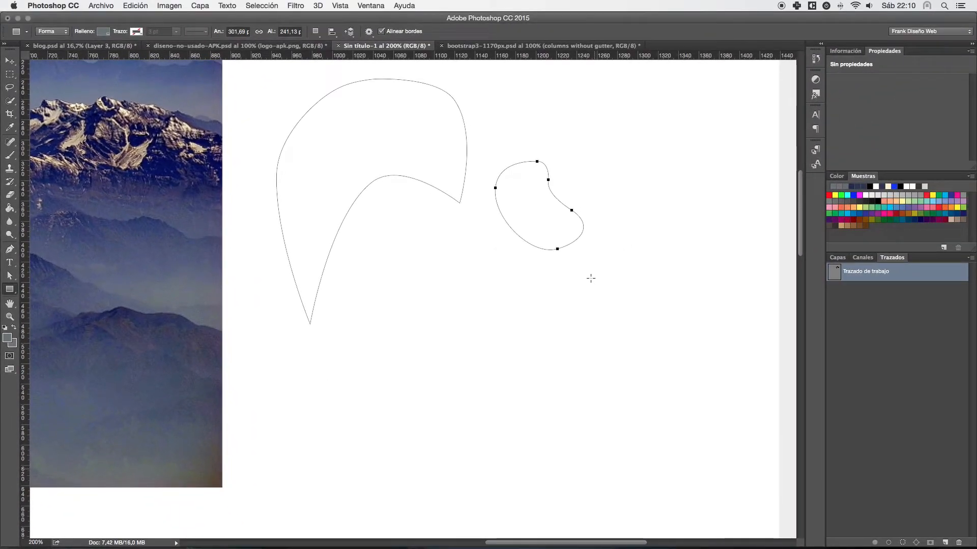
{"action": "left_click_drag", "start_coordinate": [664, 271], "coordinate": [410, 371]}
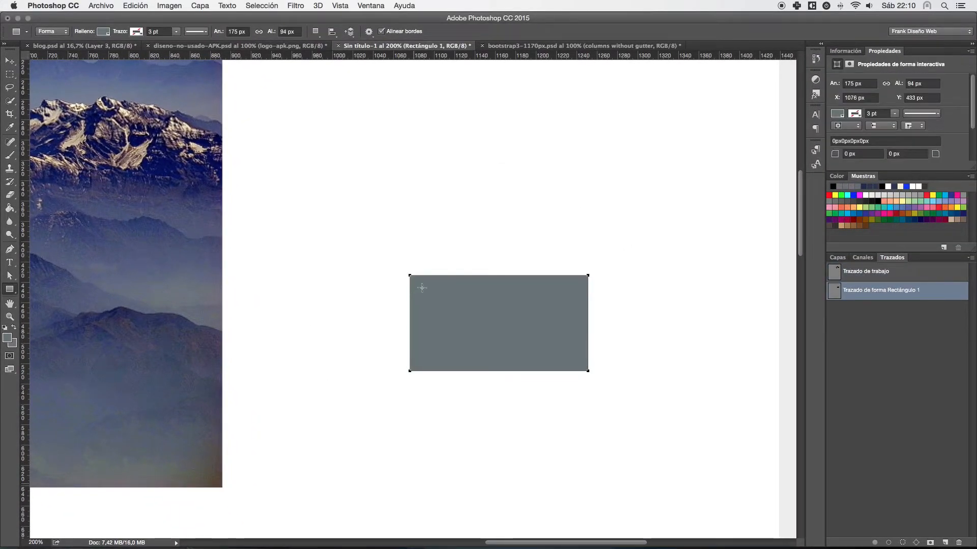
{"action": "left_click", "coordinate": [837, 257]}
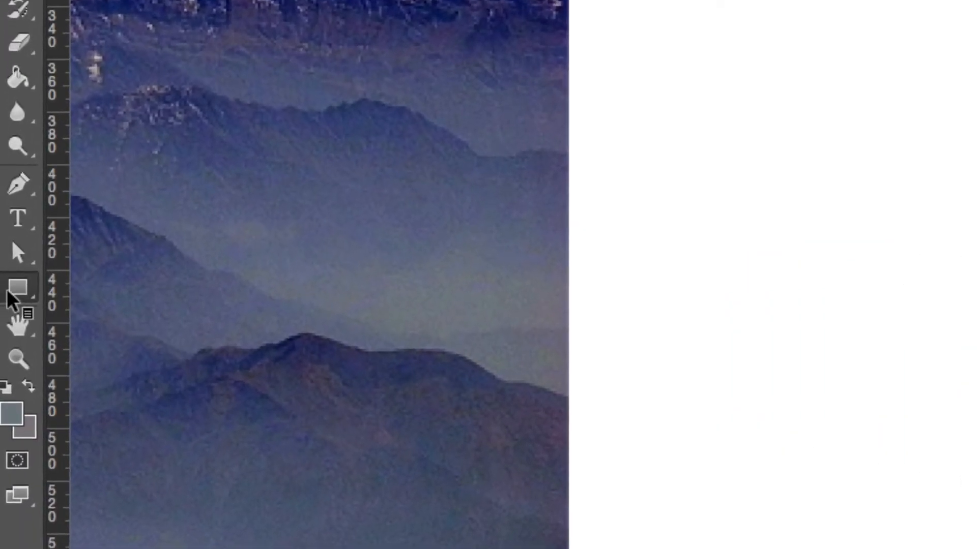
- Draw a rounded rectangle about 122 by 33 px with a 5 px corner radius above the large rectangle, then hide its path outline
{"action": "left_click", "coordinate": [9, 289]}
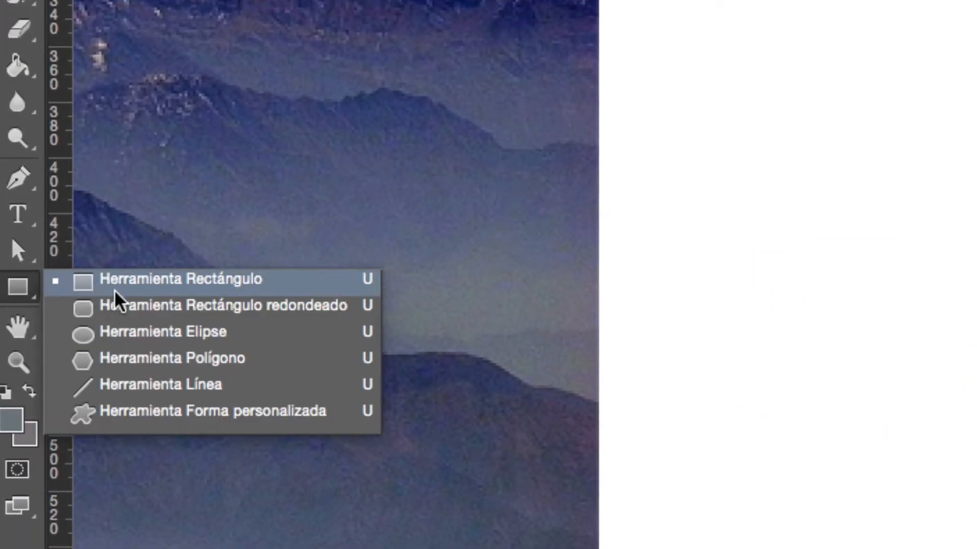
{"action": "left_click", "coordinate": [133, 308]}
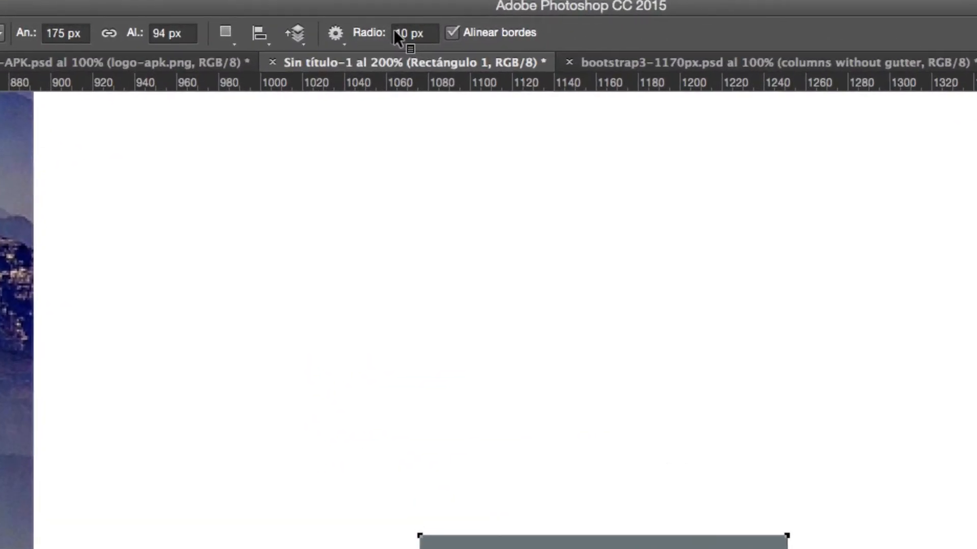
{"action": "left_click_drag", "start_coordinate": [408, 33], "coordinate": [397, 34]}
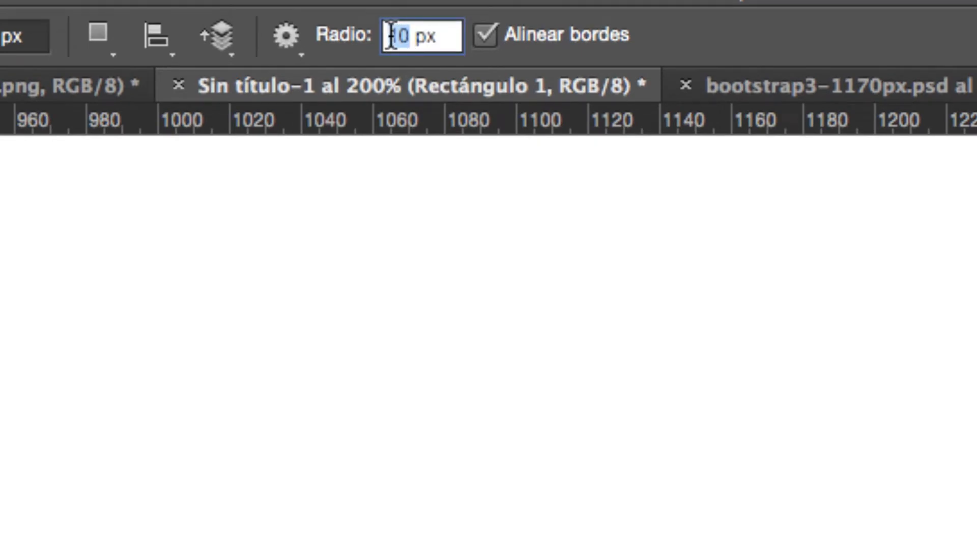
{"action": "type", "text": "5"}
{"action": "key", "text": "Return"}
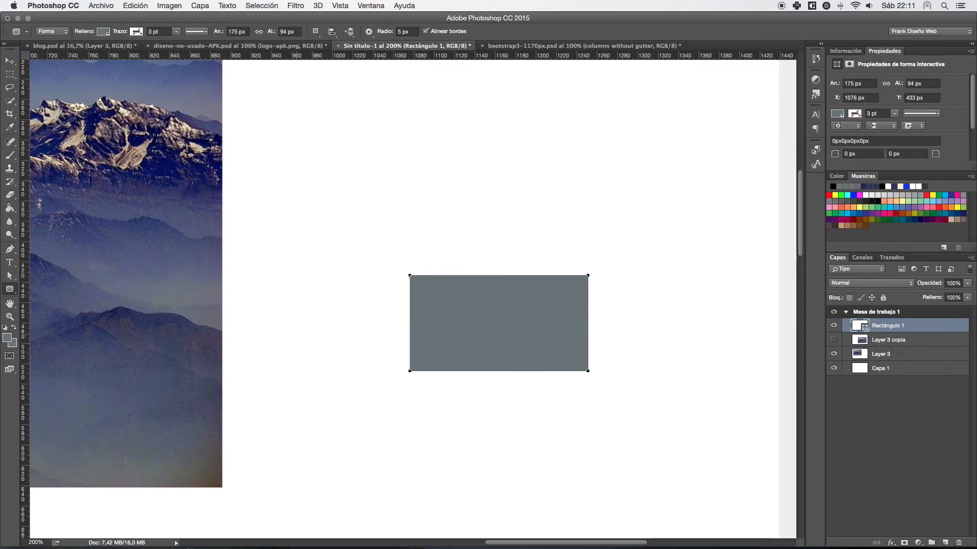
{"action": "left_click_drag", "start_coordinate": [289, 156], "coordinate": [414, 190]}
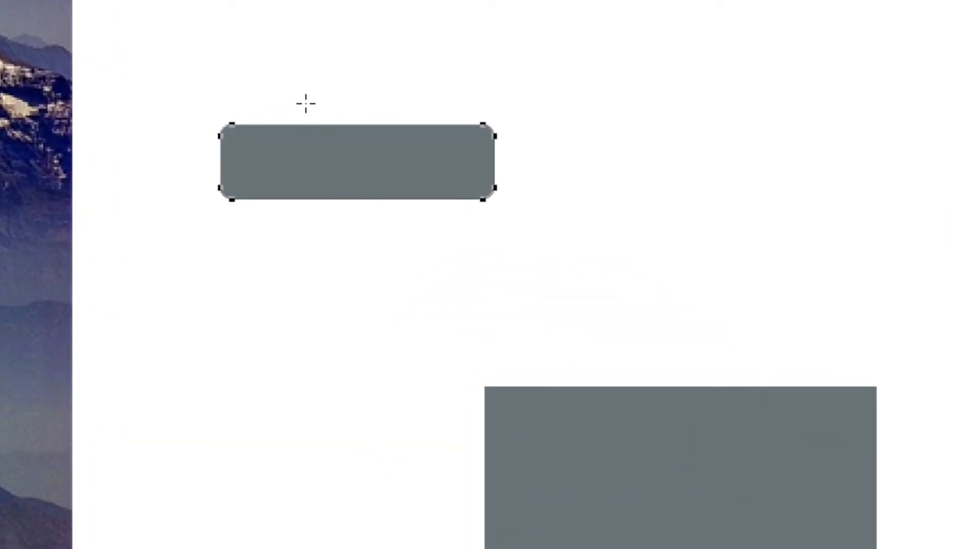
{"action": "left_click", "coordinate": [301, 92], "text": "ctrl"}
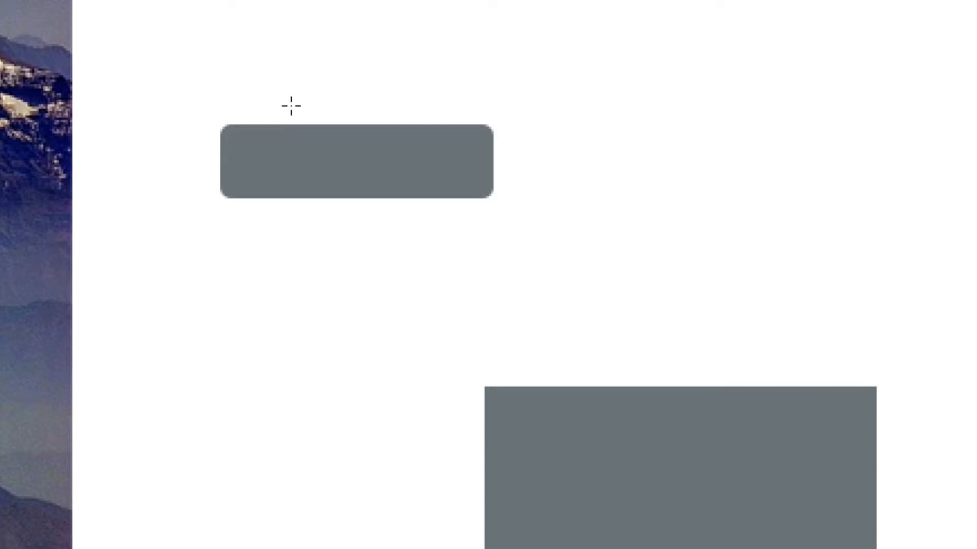
{"action": "left_click", "coordinate": [297, 153], "text": "ctrl"}
{"action": "left_click", "coordinate": [297, 94], "text": "ctrl"}
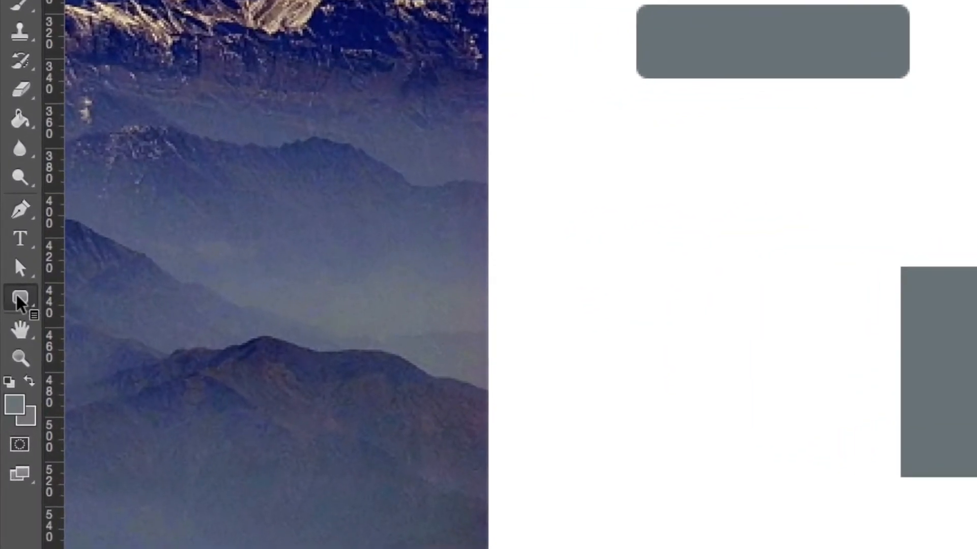
- Draw an ellipse about 110 by 63 px below the rounded rectangle and a circle about 73 px wide beside it
{"action": "left_click", "coordinate": [9, 288]}
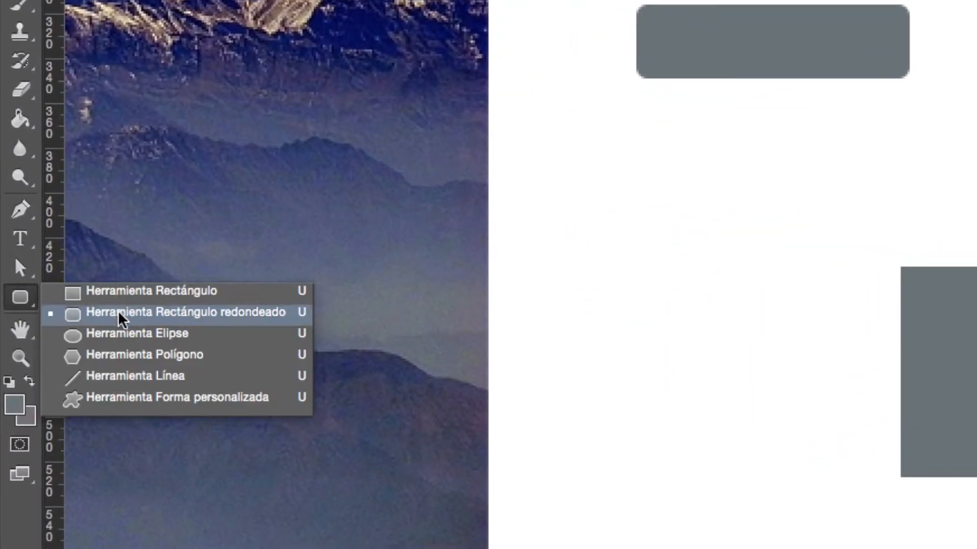
{"action": "left_click", "coordinate": [124, 335]}
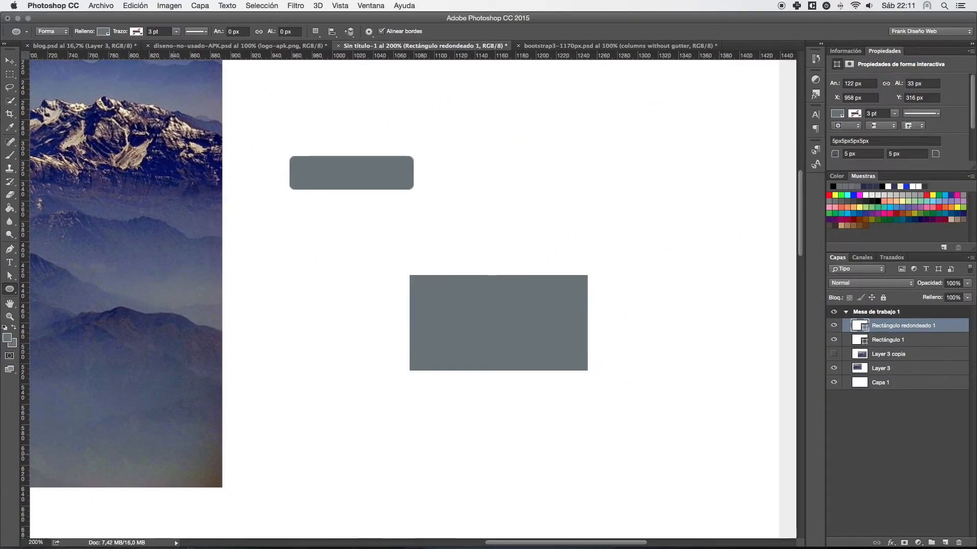
{"action": "left_click_drag", "start_coordinate": [258, 227], "coordinate": [370, 292]}
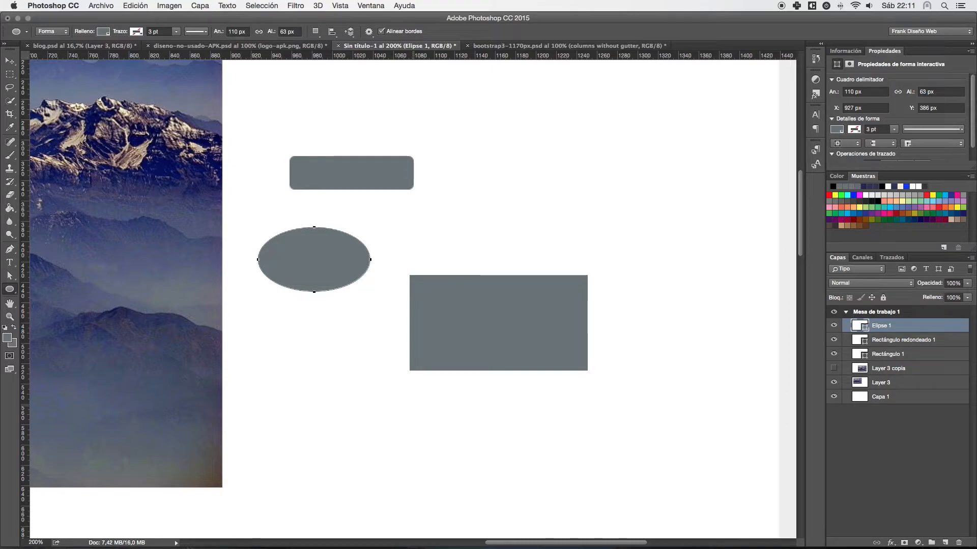
{"action": "left_click_drag", "start_coordinate": [447, 155], "coordinate": [520, 229]}
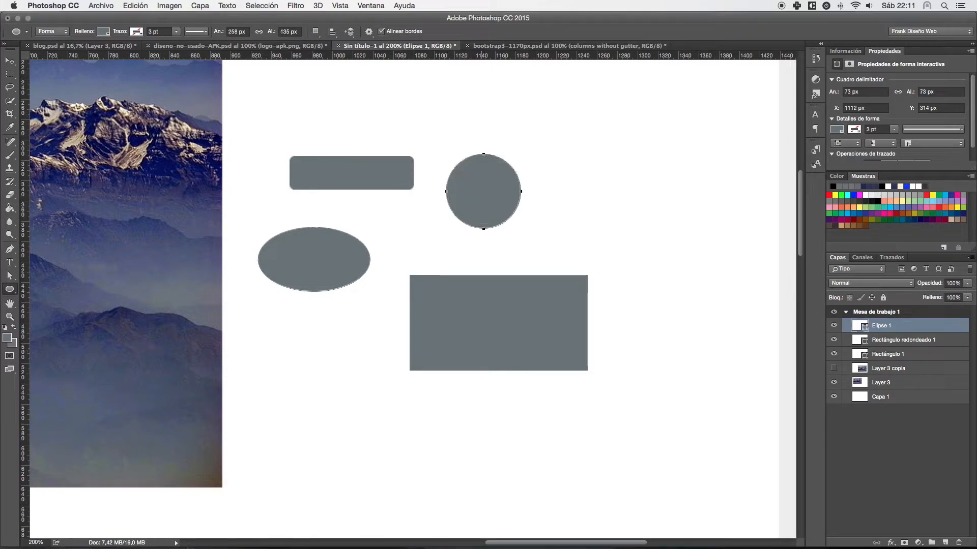
- Draw a square about 60 px wide to the right of the circle with the Rectangle tool
{"action": "right_click", "coordinate": [10, 288]}
{"action": "left_click", "coordinate": [66, 286]}
{"action": "left_click_drag", "start_coordinate": [547, 163], "coordinate": [608, 224]}
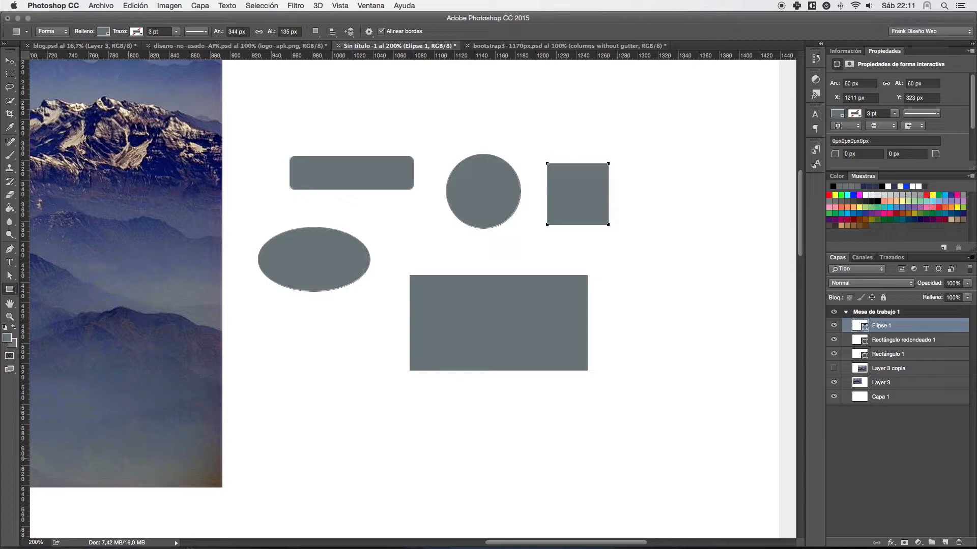
- Draw a five-sided polygon about 81 px wide below the ellipse with the Polygon tool
{"action": "right_click", "coordinate": [9, 289]}
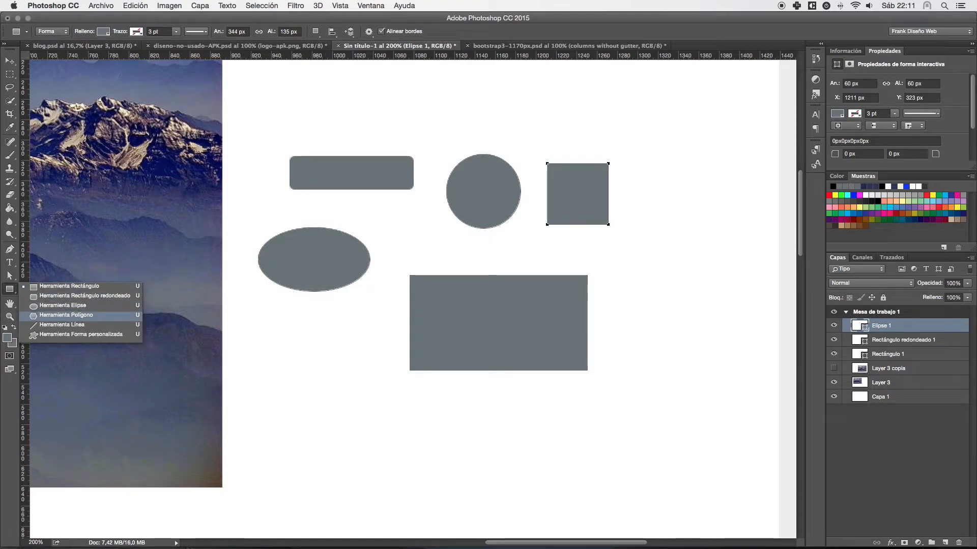
{"action": "left_click", "coordinate": [66, 315]}
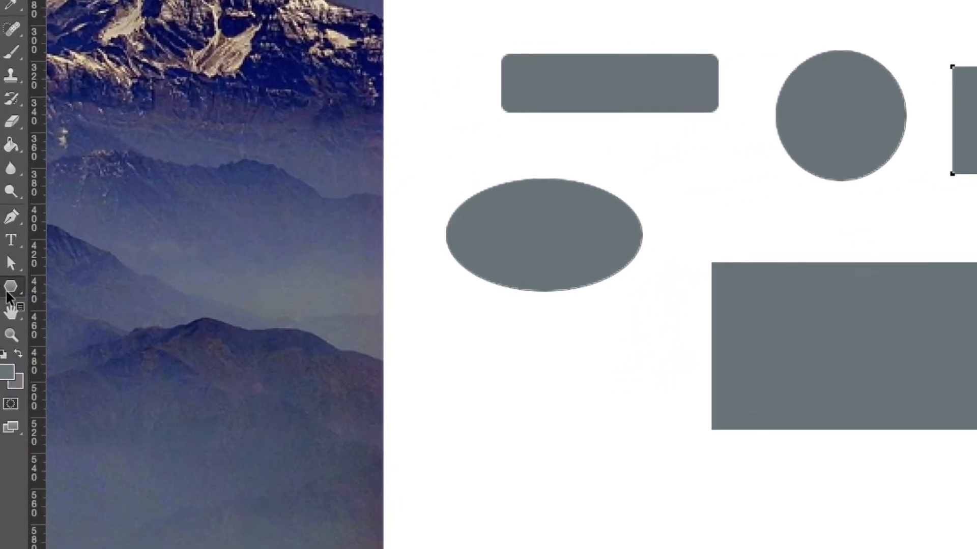
{"action": "right_click", "coordinate": [7, 291]}
{"action": "left_click", "coordinate": [99, 334]}
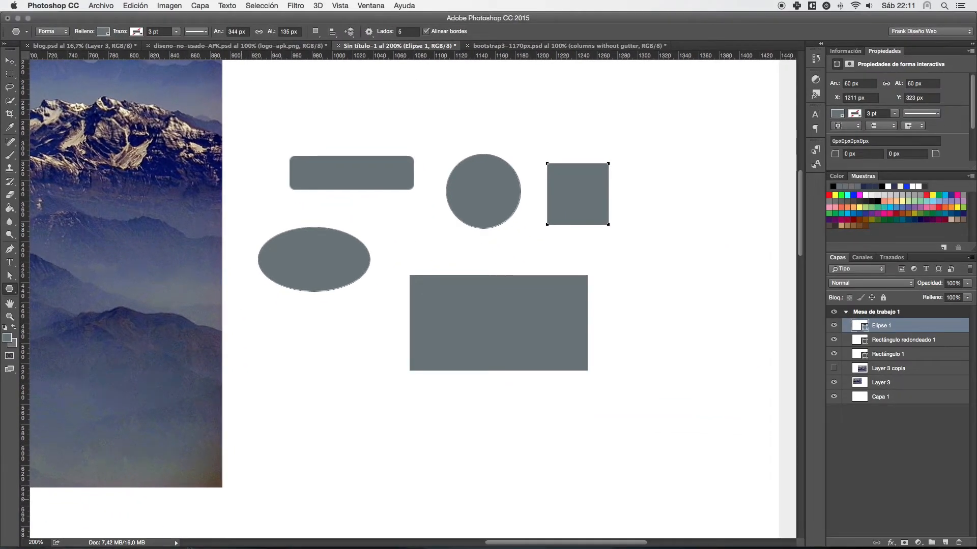
{"action": "left_click_drag", "start_coordinate": [427, 334], "coordinate": [522, 287]}
{"action": "mouse_move", "coordinate": [289, 315]}
{"action": "left_mouse_down"}
{"action": "mouse_move", "coordinate": [280, 304]}
{"action": "mouse_move", "coordinate": [257, 328]}
{"action": "mouse_move", "coordinate": [279, 332]}
{"action": "left_mouse_up"}
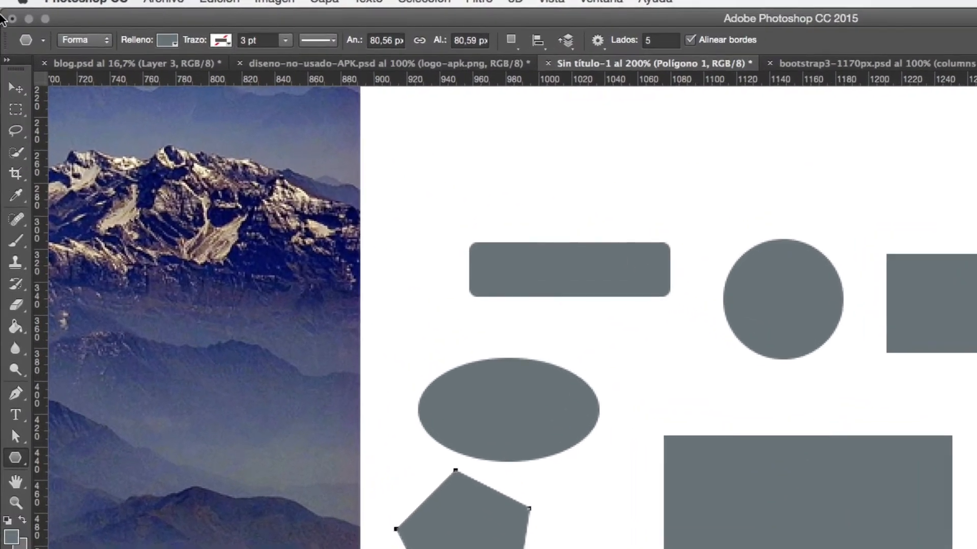
- Set the polygon's number of sides to 10 and draw a small decagon above the rounded rectangle
{"action": "left_click", "coordinate": [664, 40]}
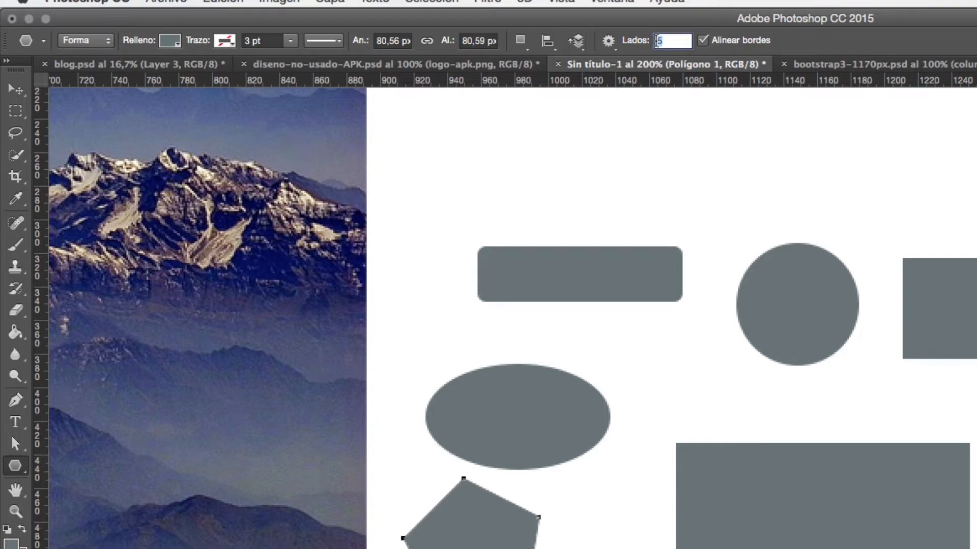
{"action": "key", "text": "Return"}
{"action": "left_click_drag", "start_coordinate": [642, 123], "coordinate": [670, 159]}
{"action": "left_click_drag", "start_coordinate": [649, 122], "coordinate": [623, 148]}
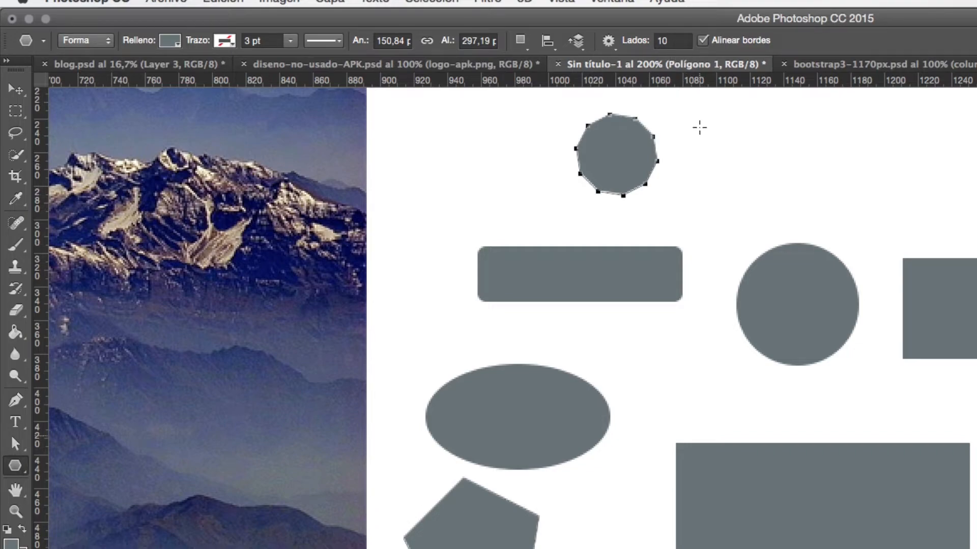
- Set the number of sides to 3 and draw a triangle about 40 px wide to the right of the decagon
{"action": "left_click", "coordinate": [680, 40]}
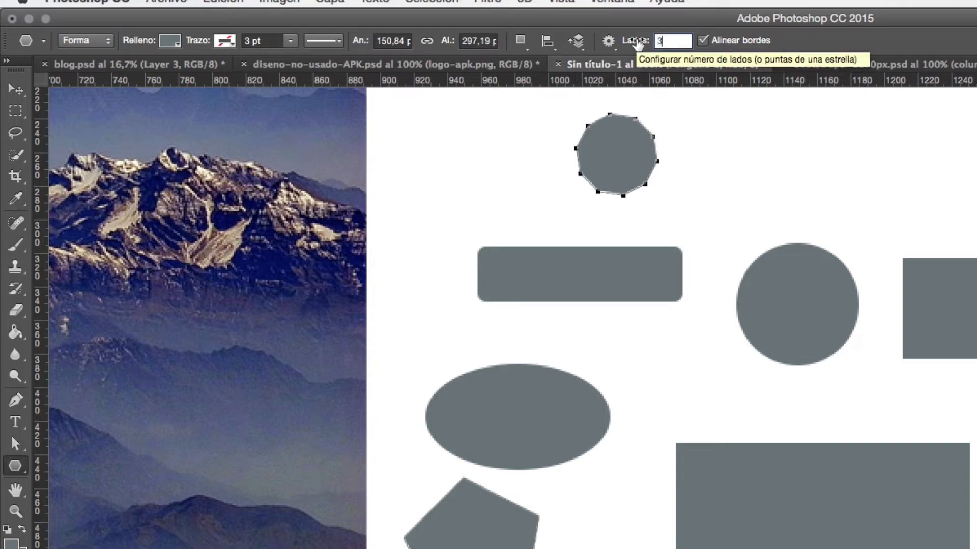
{"action": "left_click", "coordinate": [665, 41]}
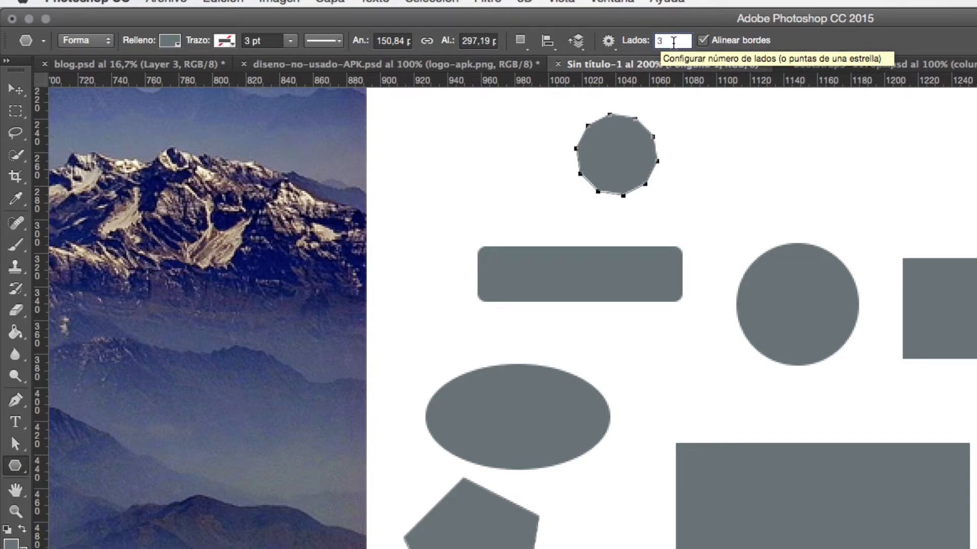
{"action": "left_click_drag", "start_coordinate": [733, 124], "coordinate": [742, 160]}
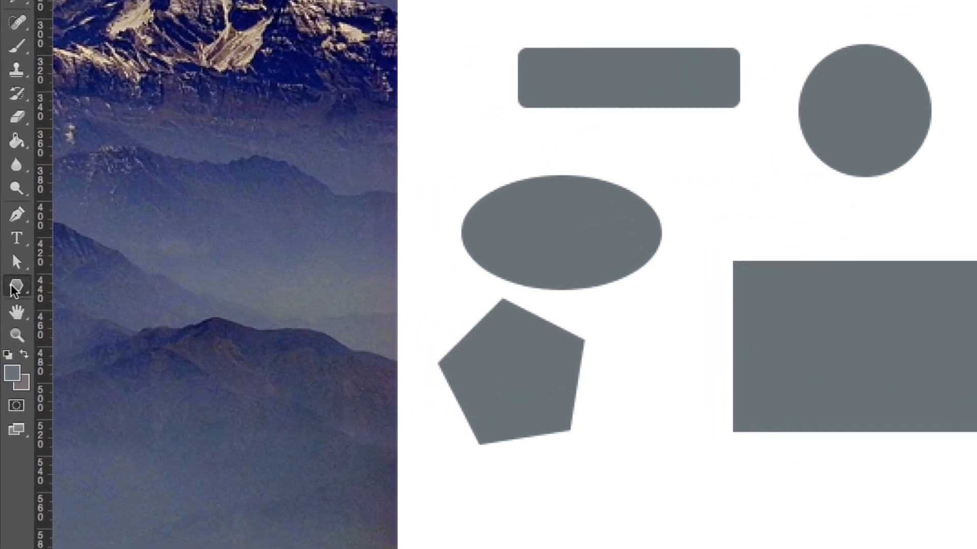
- Draw four 1 px lines around the shapes: one horizontal about 272 px, two vertical about 114 and 121 px, and one diagonal
{"action": "left_click", "coordinate": [9, 288]}
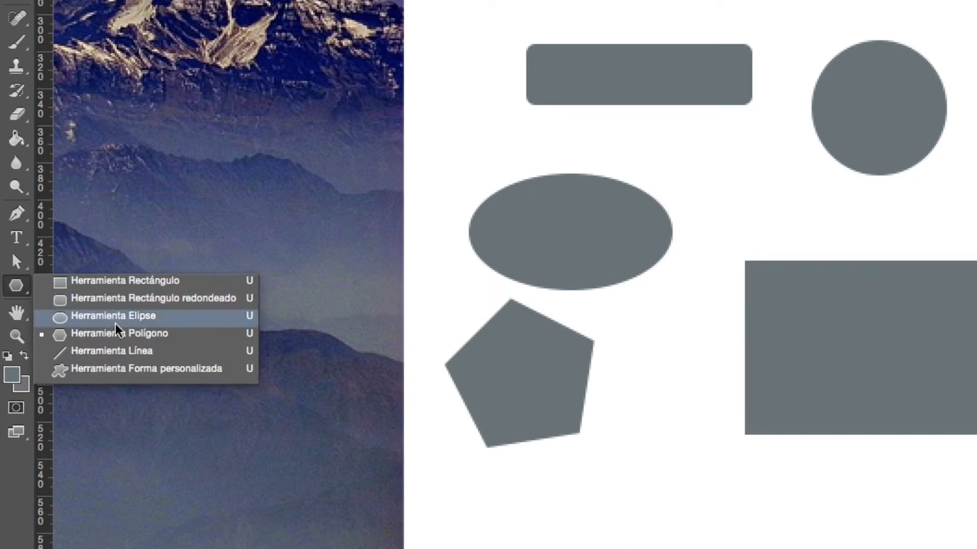
{"action": "left_click", "coordinate": [111, 356]}
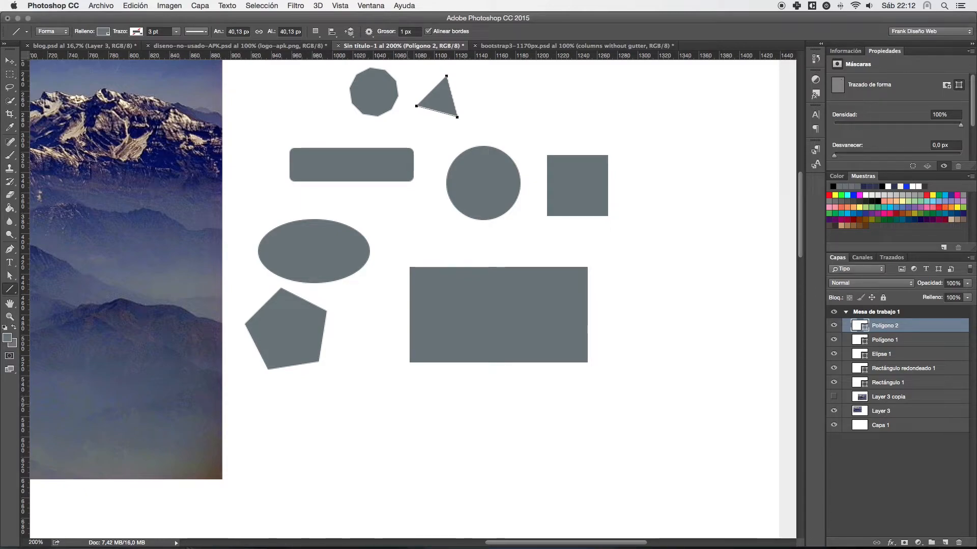
{"action": "left_click_drag", "start_coordinate": [405, 242], "coordinate": [682, 241]}
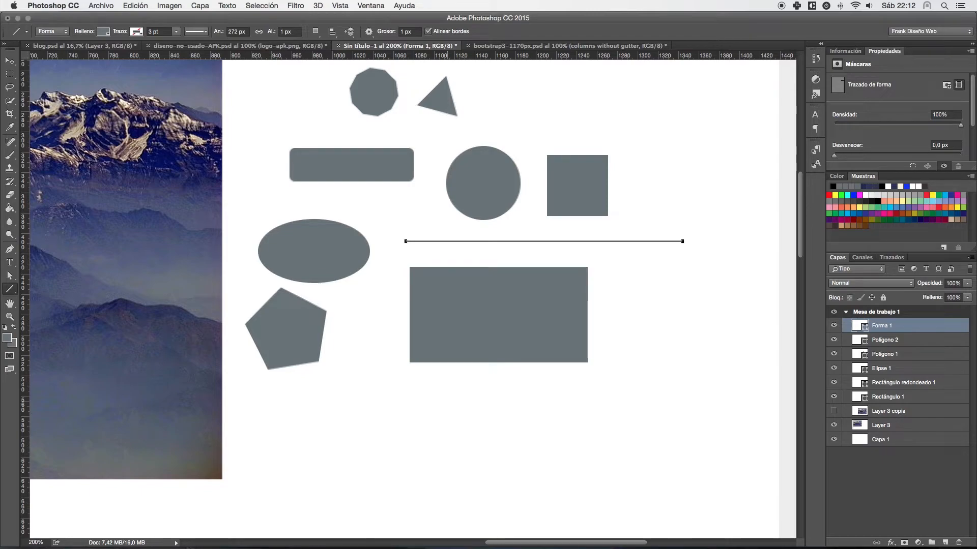
{"action": "left_click_drag", "start_coordinate": [395, 211], "coordinate": [394, 327]}
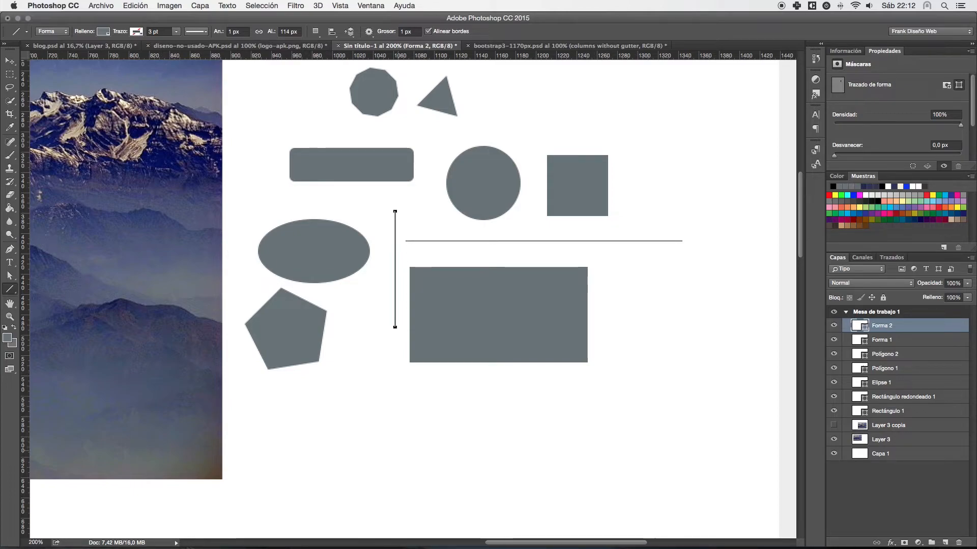
{"action": "mouse_move", "coordinate": [536, 110]}
{"action": "left_mouse_down"}
{"action": "mouse_move", "coordinate": [594, 144]}
{"action": "mouse_move", "coordinate": [640, 148]}
{"action": "left_mouse_up"}
{"action": "left_click_drag", "start_coordinate": [646, 93], "coordinate": [646, 216]}
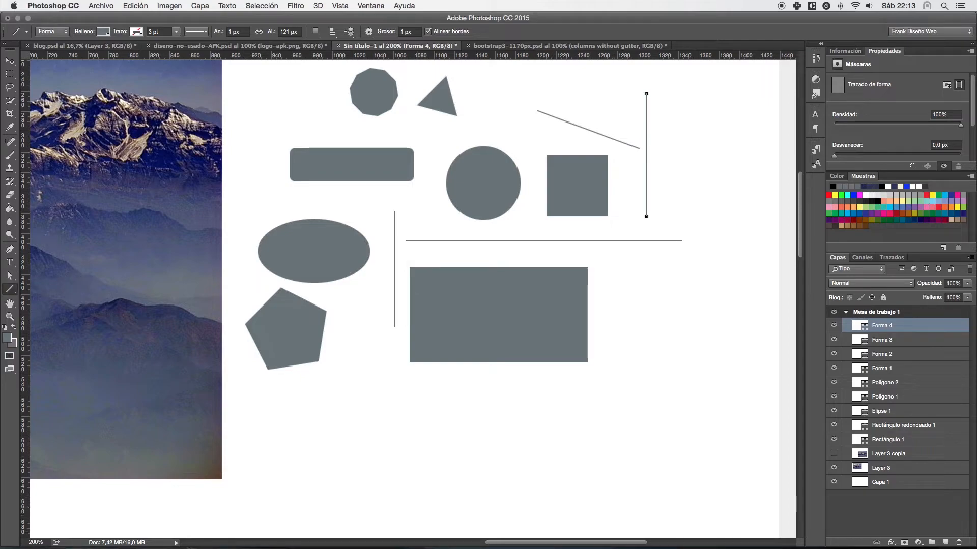
- Delete all the shape layers from Forma 4 down to Rectángulo 1
{"action": "left_click", "coordinate": [888, 440], "text": "shift"}
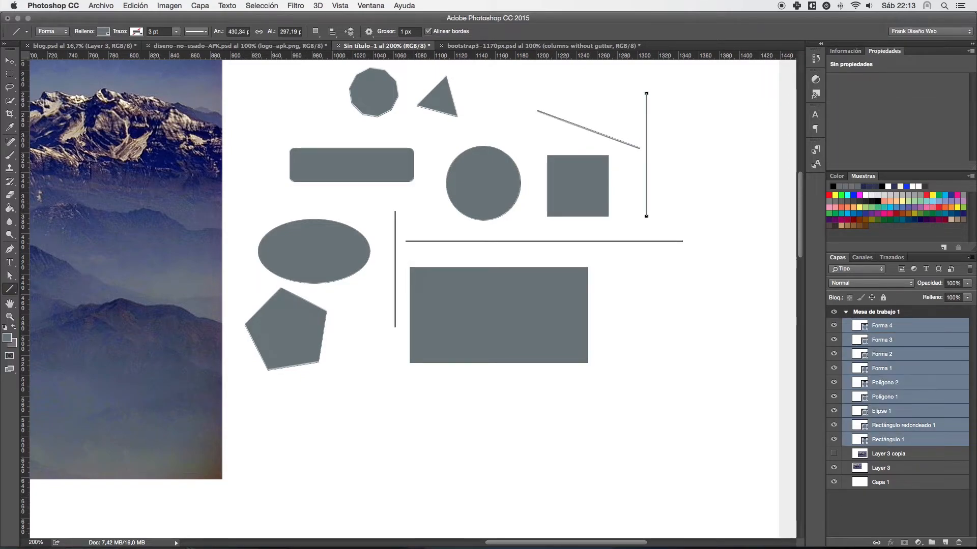
{"action": "key", "text": "Delete"}
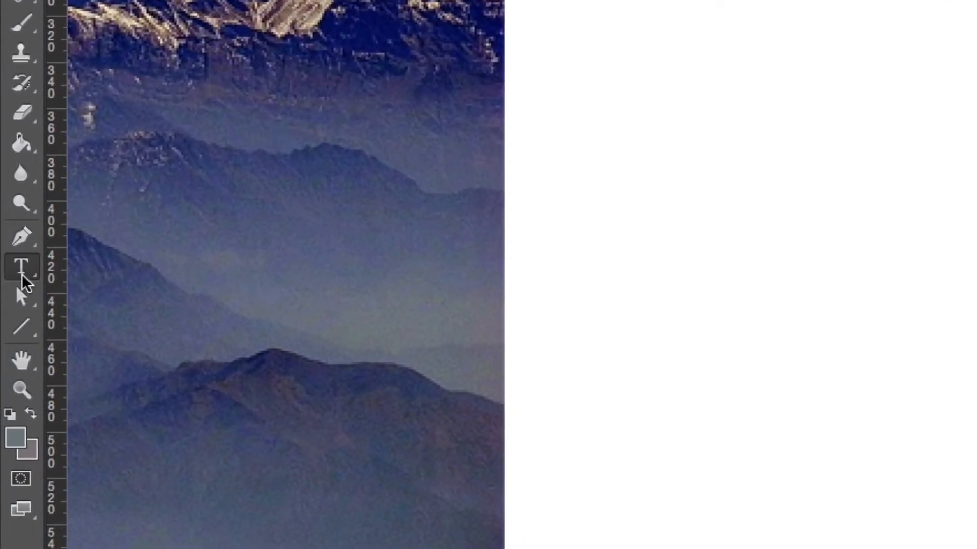
- Write the vertical text "hola" on the white area beside the photo, commit it and undo it
{"action": "left_click", "coordinate": [19, 273]}
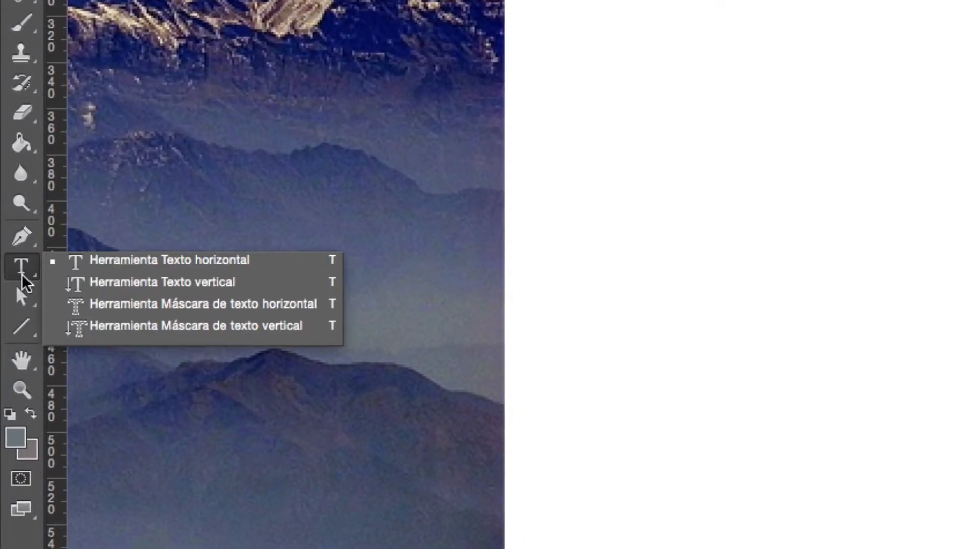
{"action": "left_click", "coordinate": [95, 272]}
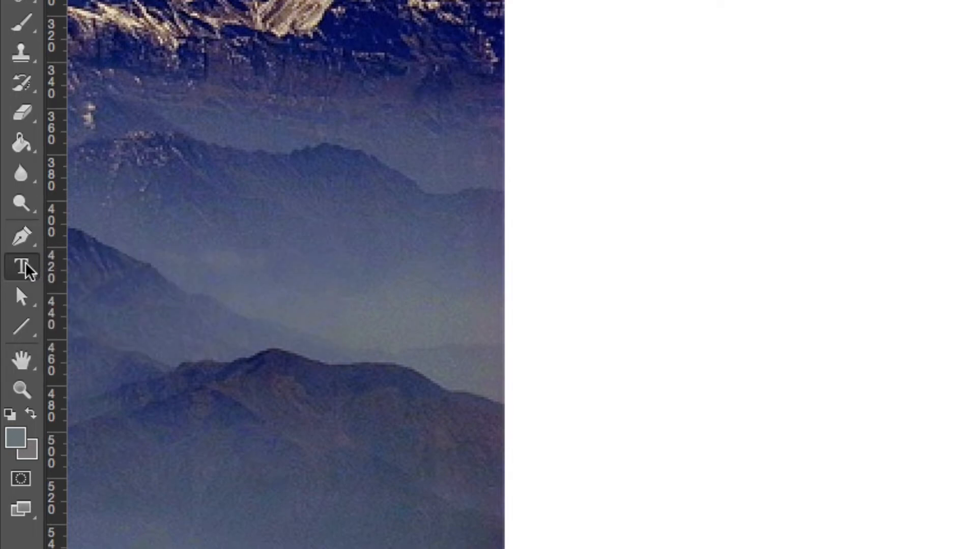
{"action": "left_click", "coordinate": [23, 266]}
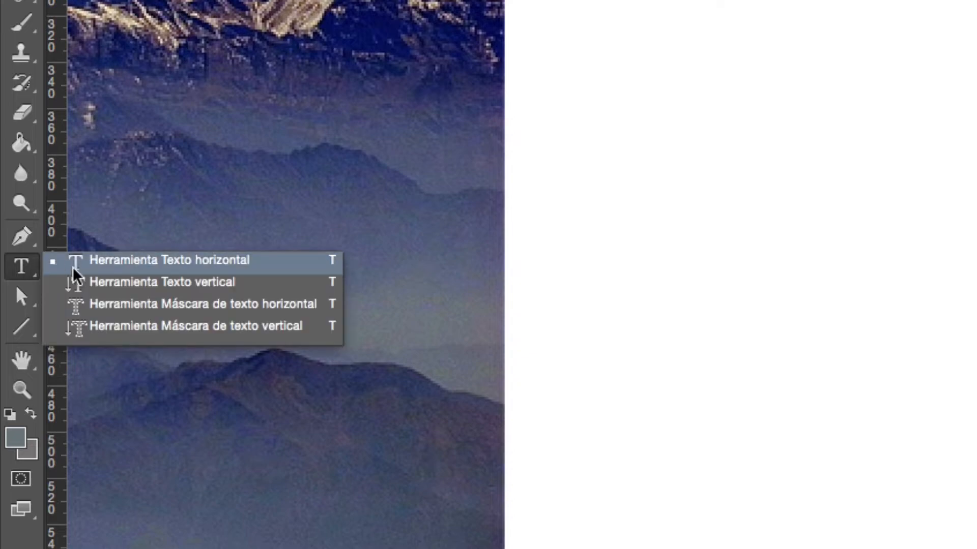
{"action": "left_click", "coordinate": [143, 285]}
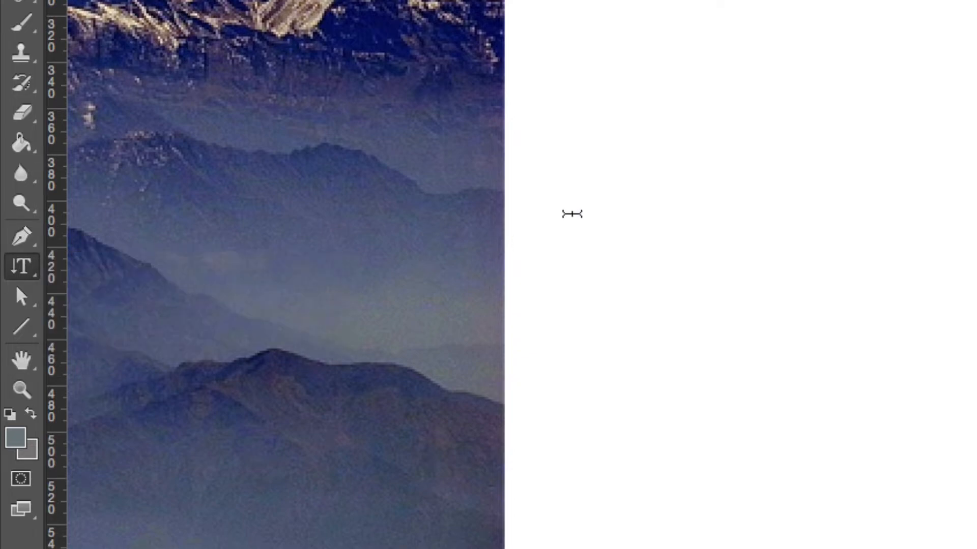
{"action": "left_click", "coordinate": [580, 123]}
{"action": "type", "text": "hola"}
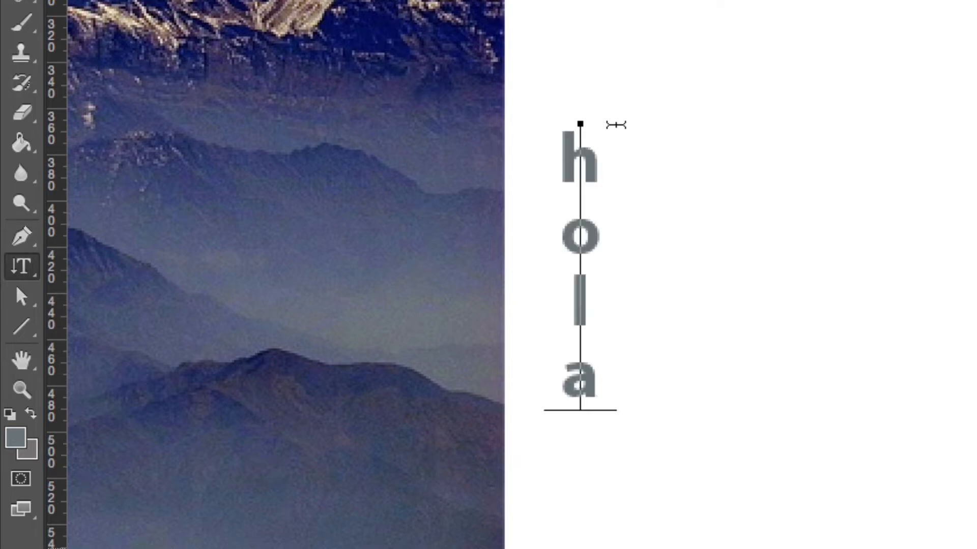
{"action": "left_click", "coordinate": [693, 169]}
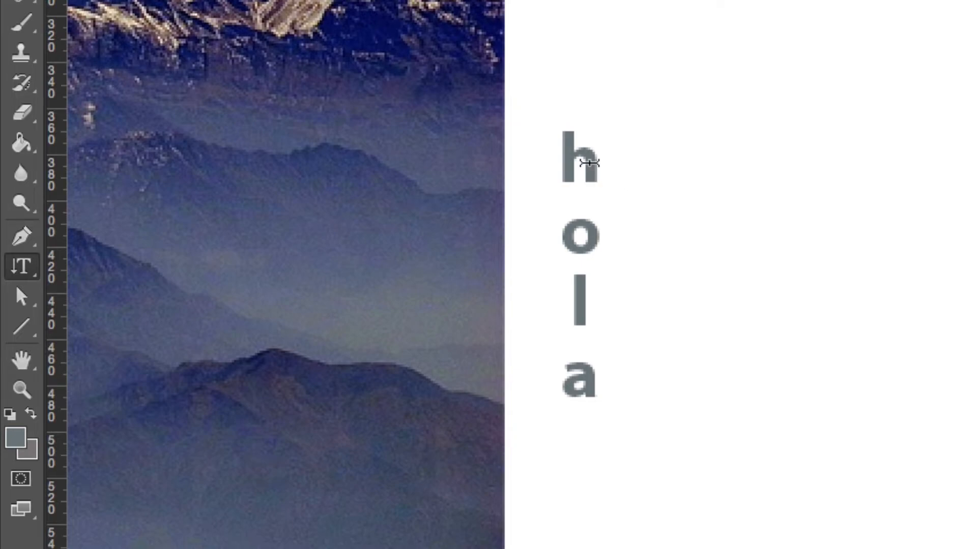
{"action": "key", "text": "ctrl+z"}
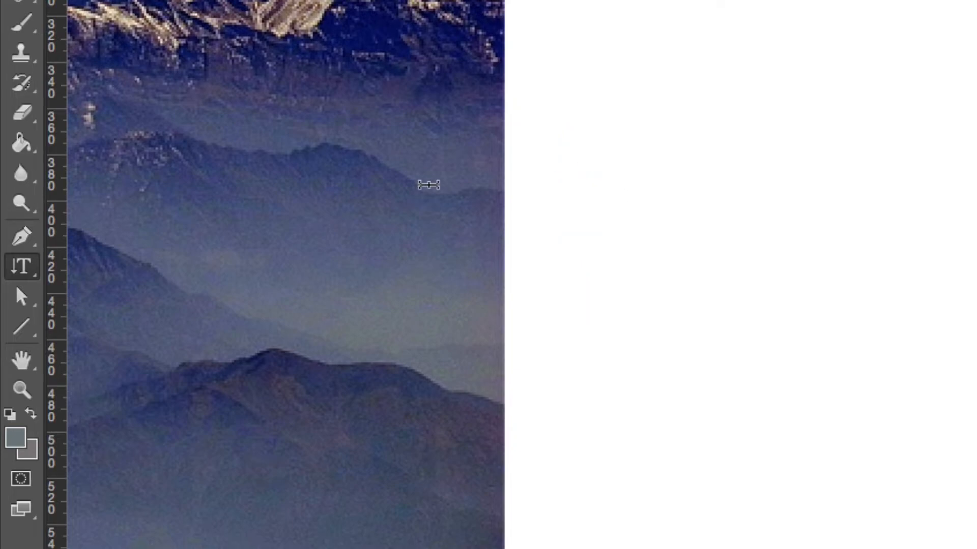
- Create a selection shaped like the word "Hola" over the photo's misty mountains with the Horizontal Type Mask tool
{"action": "right_click", "coordinate": [41, 267]}
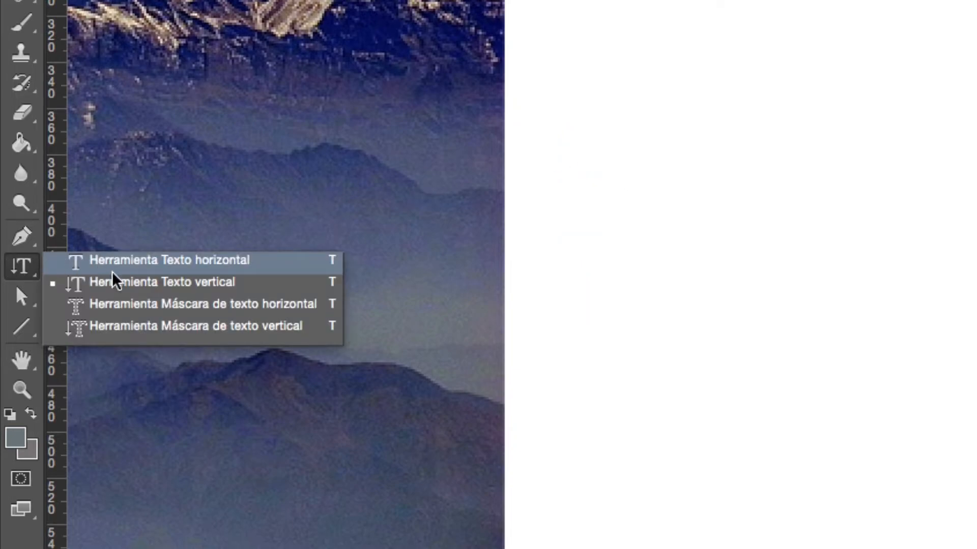
{"action": "left_click", "coordinate": [136, 312]}
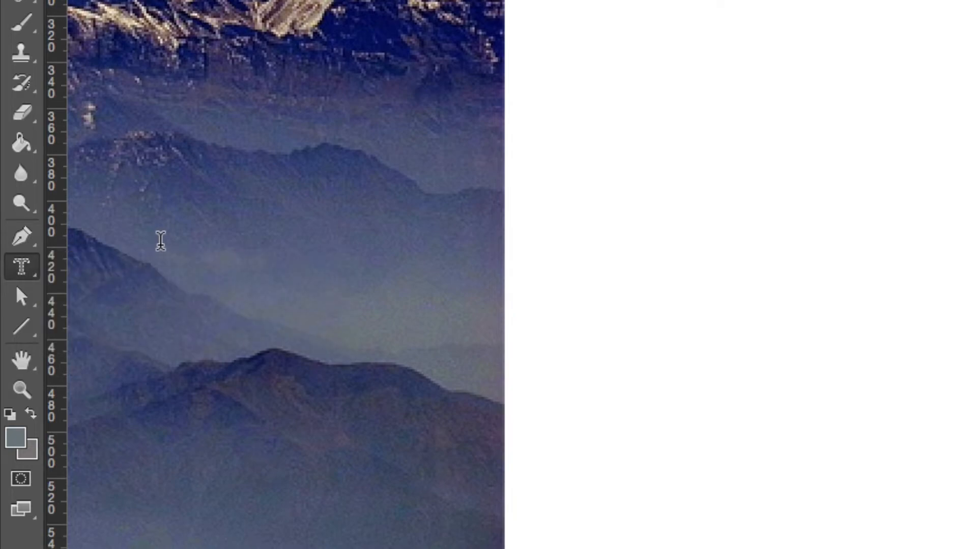
{"action": "left_click", "coordinate": [161, 244]}
{"action": "type", "text": "Hola"}
{"action": "key", "text": "ctrl"}
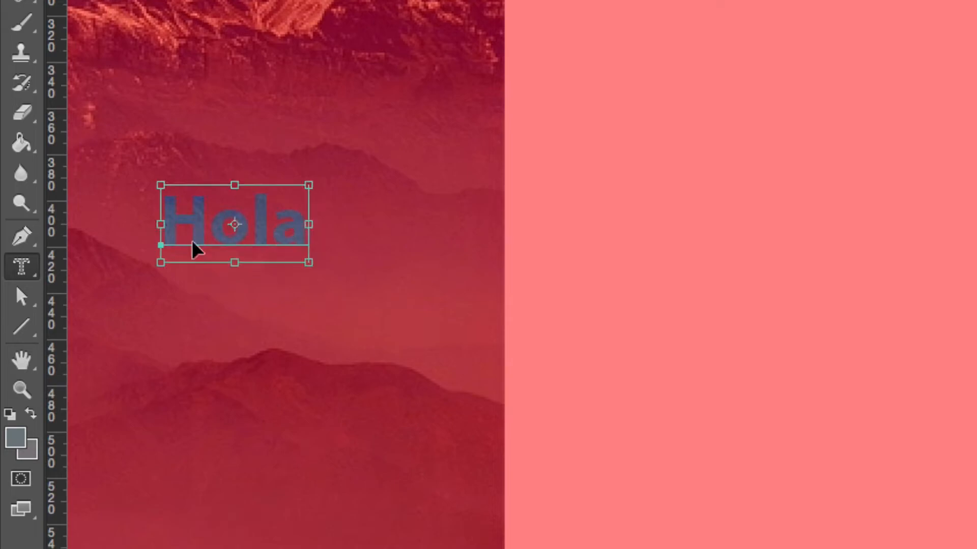
{"action": "key", "text": "ctrl+Return"}
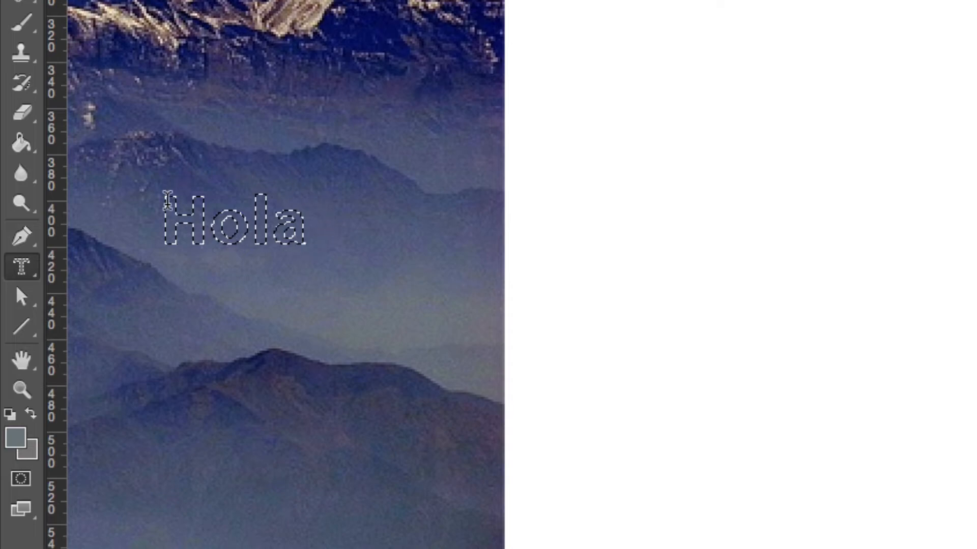
{"action": "scroll", "coordinate": [190, 219], "scroll_direction": "down", "scroll_amount": 15}
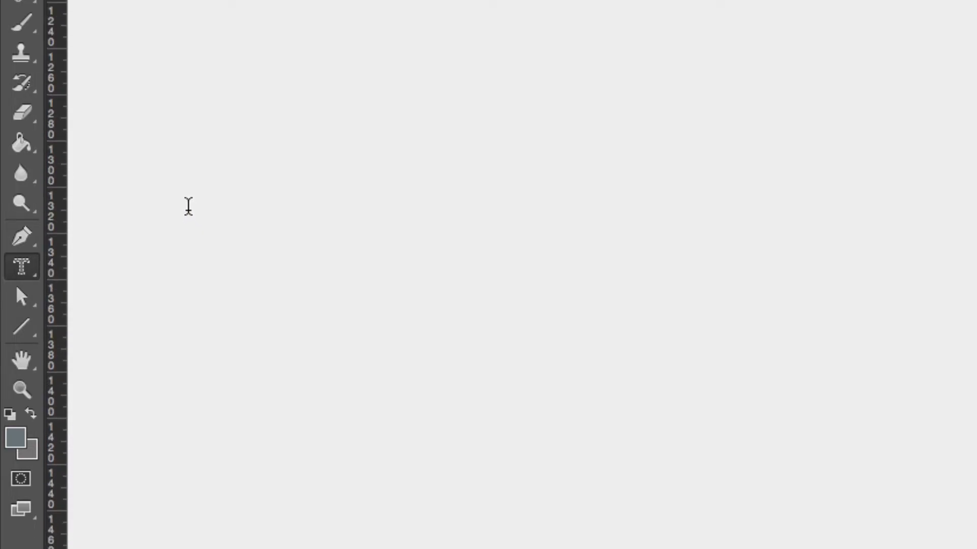
{"action": "key", "text": "ctrl+0"}
{"action": "key", "text": "ctrl+plus"}
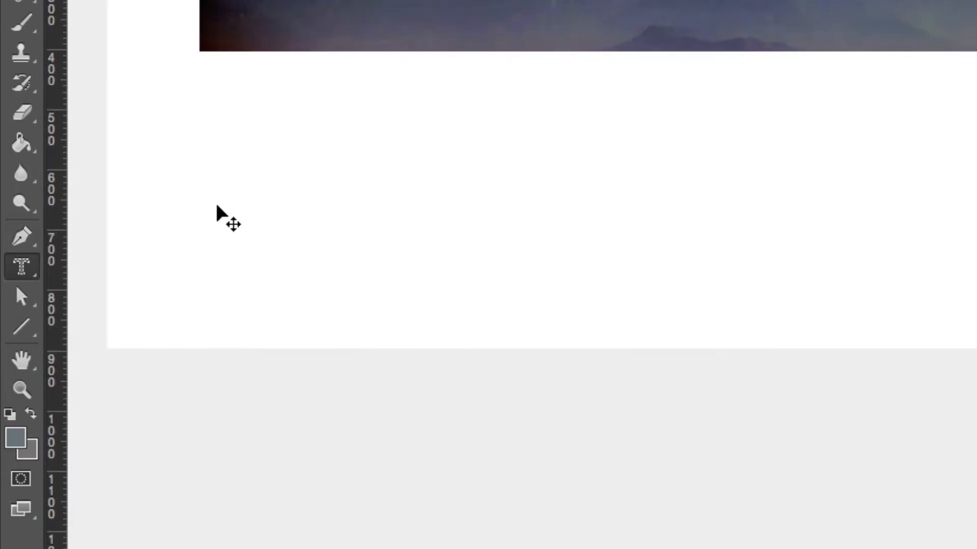
{"action": "left_click_drag", "start_coordinate": [283, 224], "coordinate": [206, 491]}
{"action": "left_click_drag", "start_coordinate": [555, 35], "coordinate": [298, 271]}
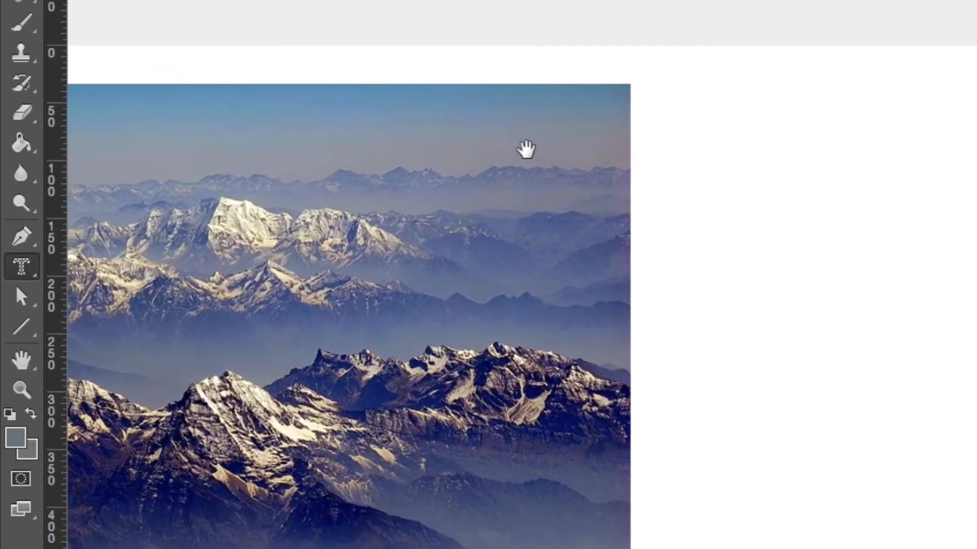
{"action": "left_click_drag", "start_coordinate": [532, 152], "coordinate": [506, 143]}
{"action": "scroll", "coordinate": [508, 139], "scroll_direction": "down", "scroll_amount": 5}
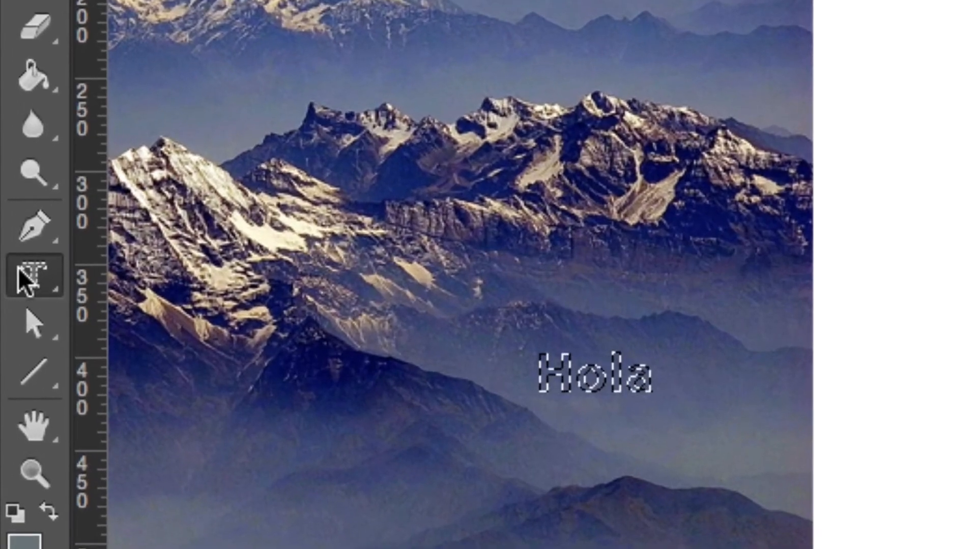
- Deselect the word-shaped selection and add the horizontal text "Hola soy un texto" on the white area beside the photo
{"action": "right_click", "coordinate": [26, 273]}
{"action": "left_click", "coordinate": [229, 277]}
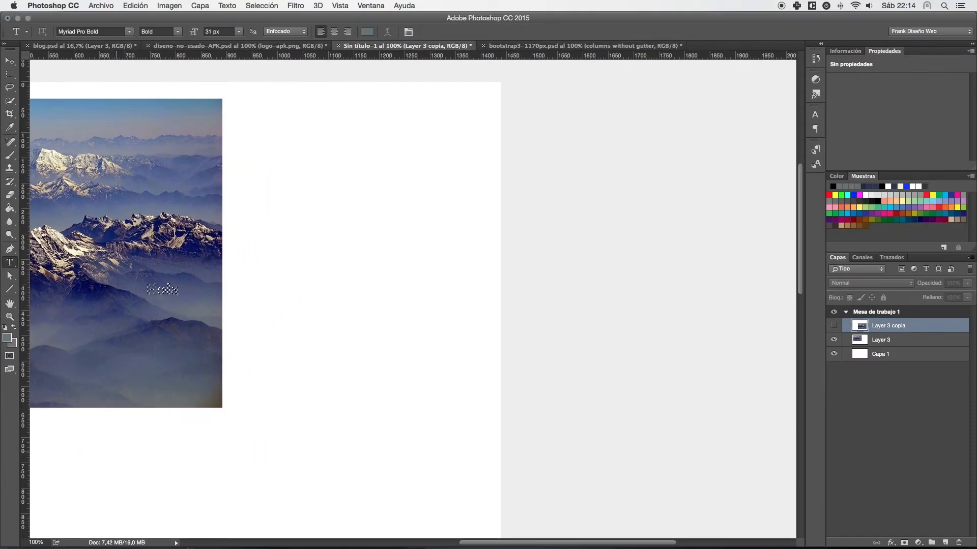
{"action": "key", "text": "super+d"}
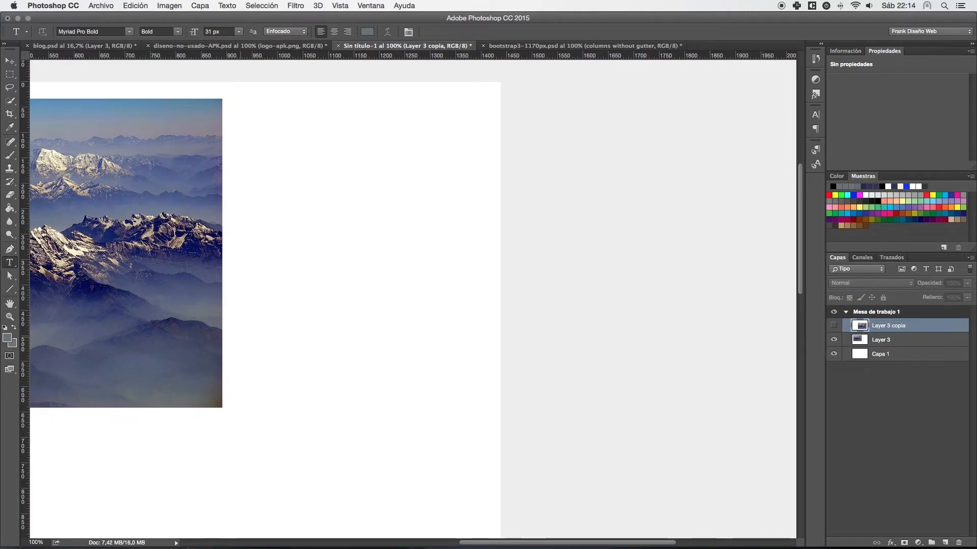
{"action": "left_click", "coordinate": [235, 151]}
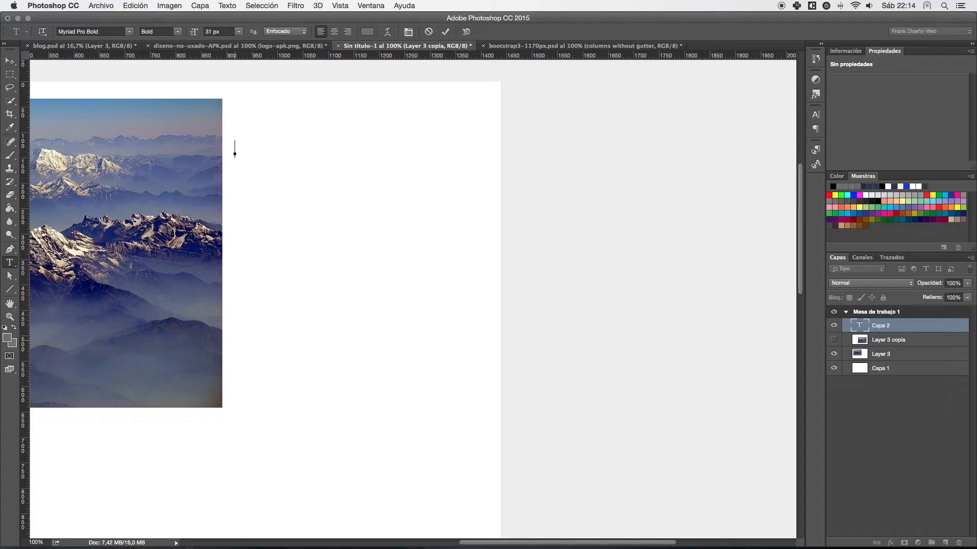
{"action": "type", "text": "Ho la soy un texto"}
{"action": "key", "text": "super+Return"}
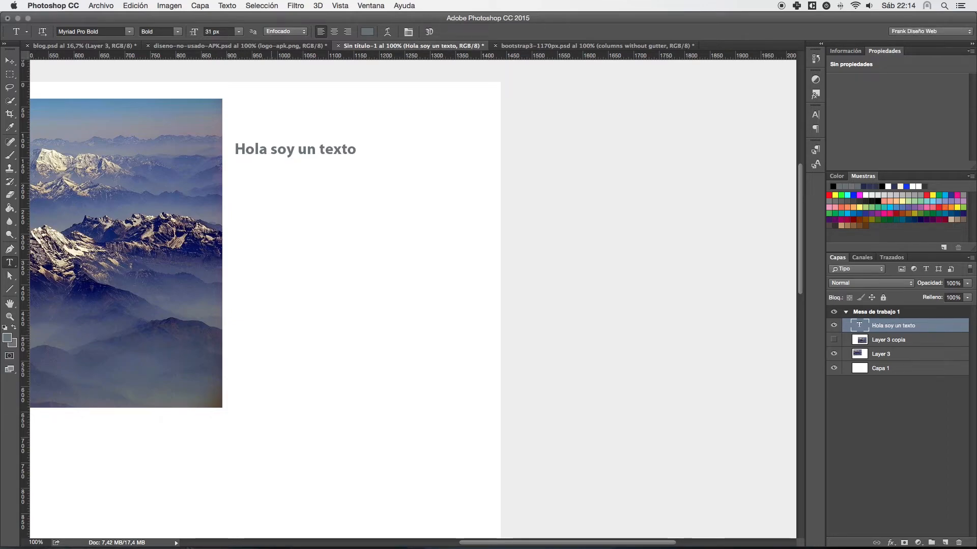
- Reopen the text "Hola soy un texto" for editing, add and remove a line break, and commit it
{"action": "left_click", "coordinate": [235, 150]}
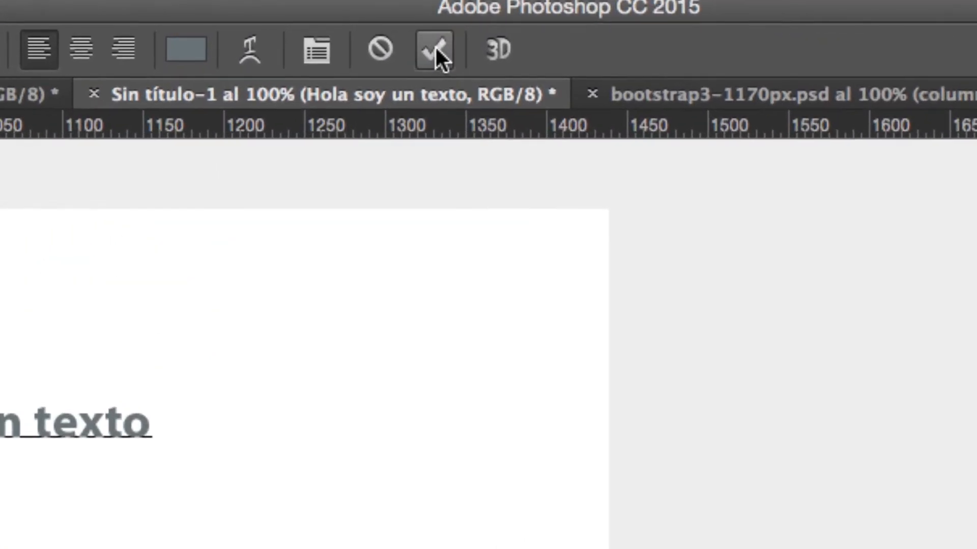
{"action": "left_click", "coordinate": [435, 49]}
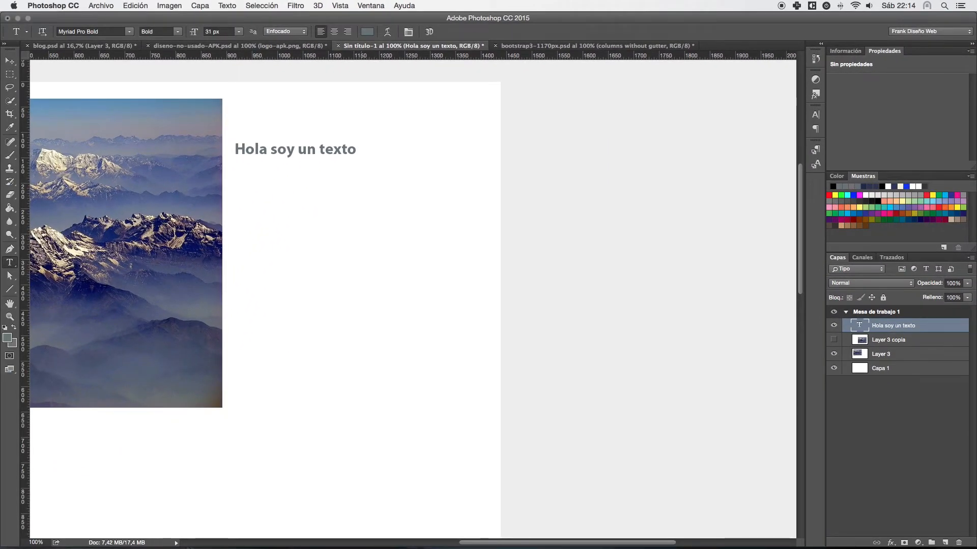
{"action": "left_click", "coordinate": [333, 149]}
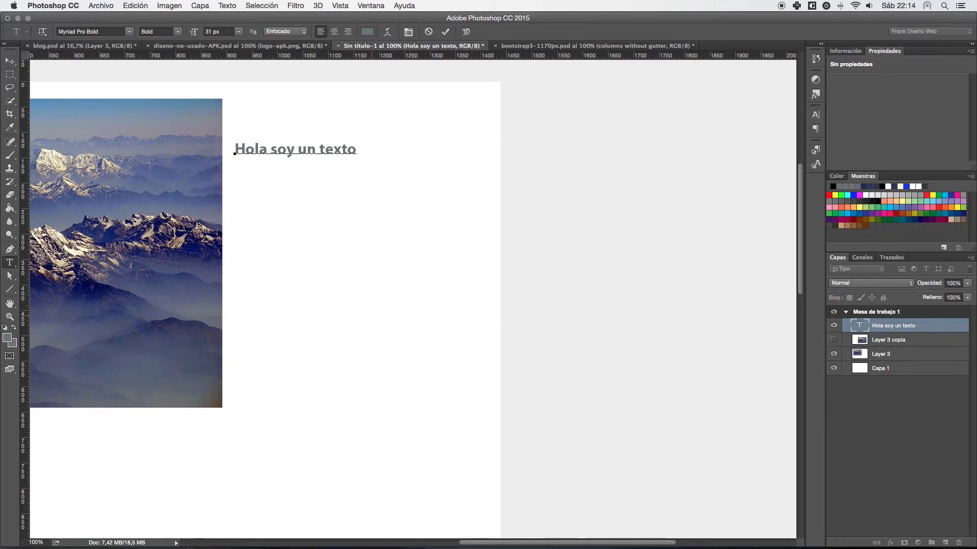
{"action": "key", "text": "super+Return"}
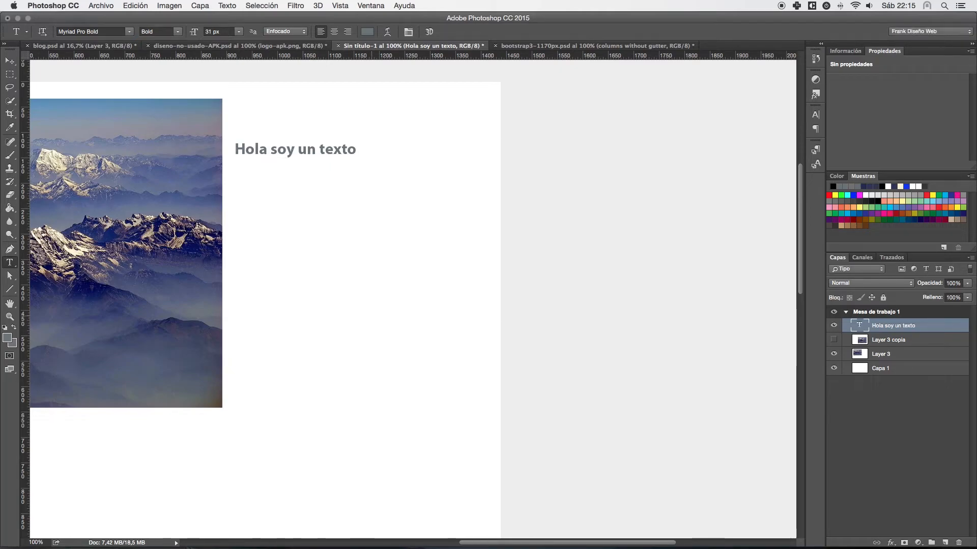
{"action": "key", "text": "Return"}
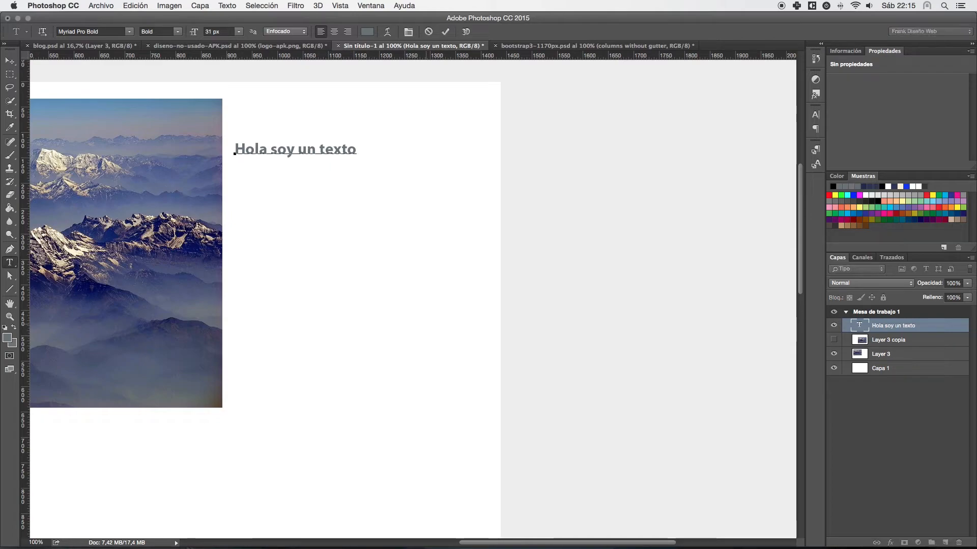
{"action": "key", "text": "Return"}
{"action": "key", "text": "BackSpace"}
{"action": "key", "text": "super+Return"}
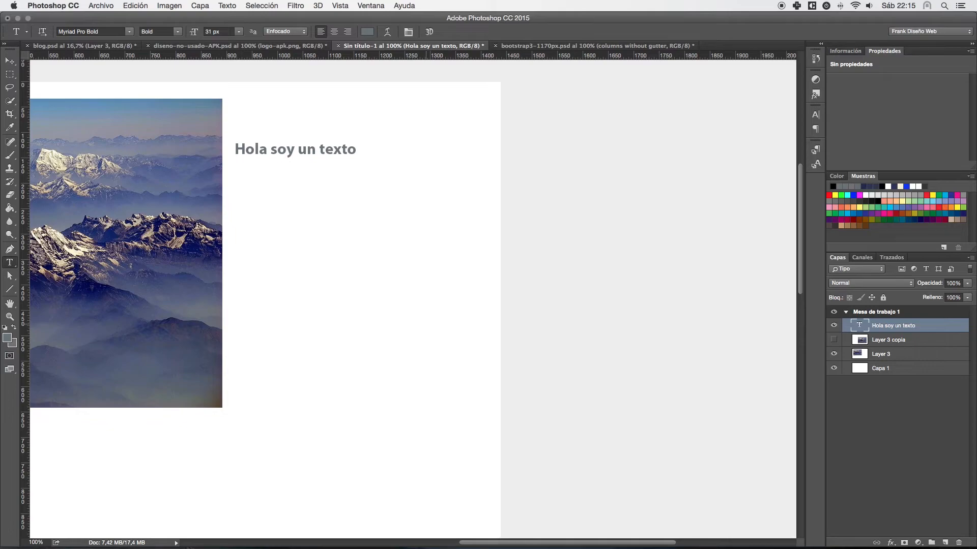
- Append the filler text "jhjshfg jshgf jshg f sjfhg sjfg" to the text line and move the line slightly upward
{"action": "left_click", "coordinate": [256, 149]}
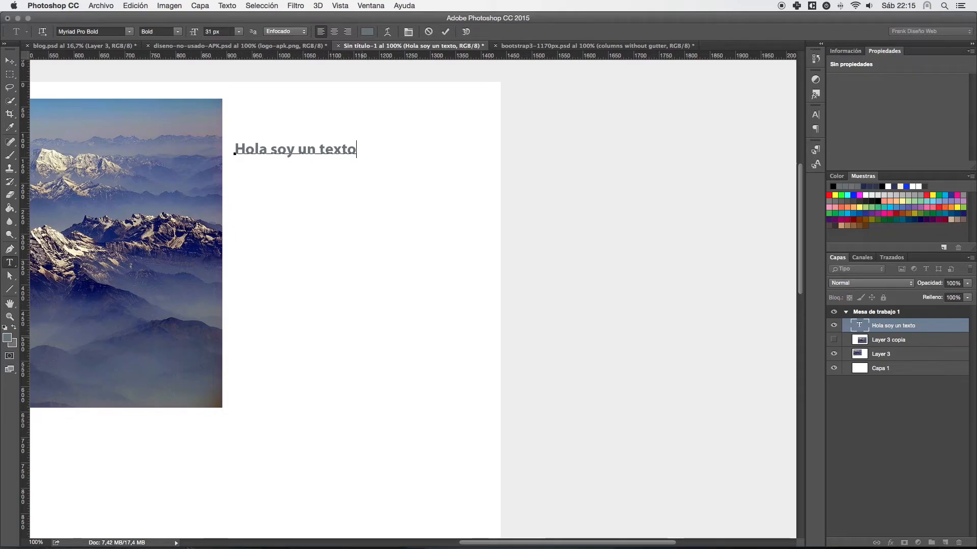
{"action": "type", "text": "jshfg jshgf jshg f sj"}
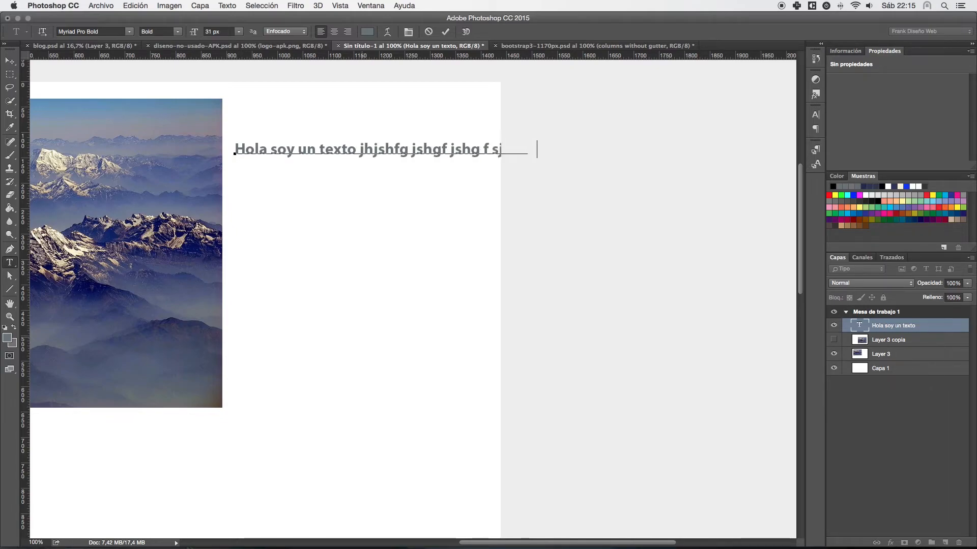
{"action": "key", "text": "super+Return"}
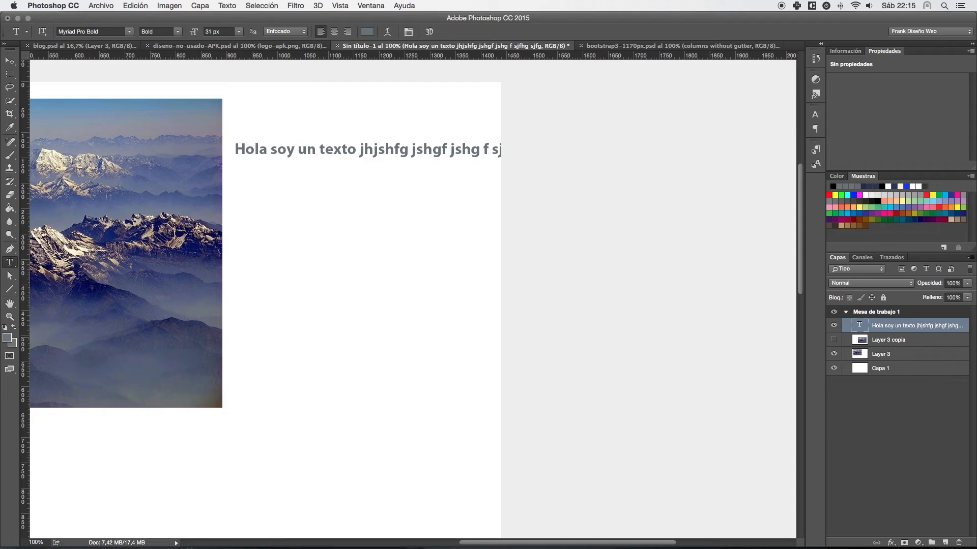
{"action": "mouse_move", "coordinate": [395, 149]}
{"action": "left_mouse_down"}
{"action": "mouse_move", "coordinate": [293, 148]}
{"action": "mouse_move", "coordinate": [480, 152]}
{"action": "mouse_move", "coordinate": [300, 137]}
{"action": "mouse_move", "coordinate": [313, 158]}
{"action": "mouse_move", "coordinate": [412, 131]}
{"action": "mouse_move", "coordinate": [403, 134]}
{"action": "left_mouse_up"}
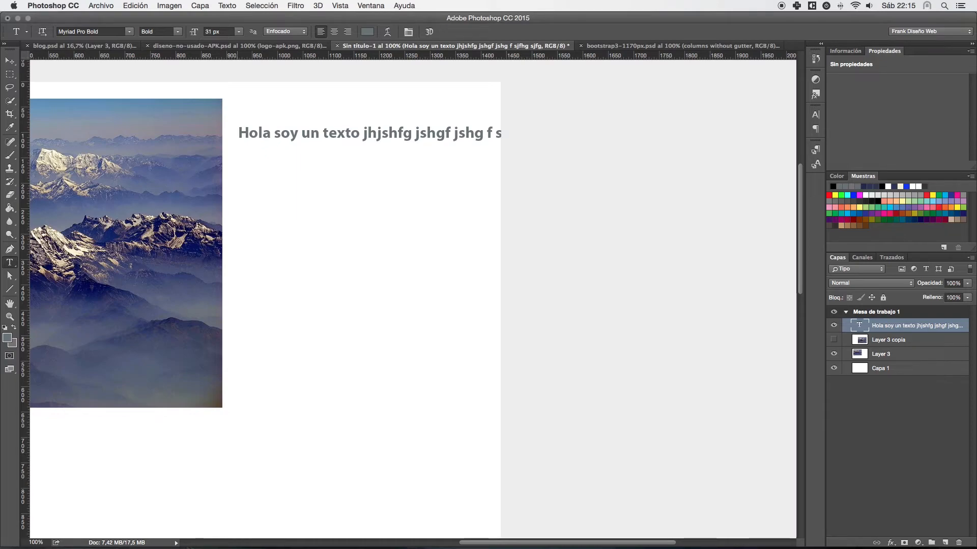
- Draw a paragraph text box below the text line, fill it with three lines of filler text starting "kj kfjh", and move it slightly down
{"action": "left_click_drag", "start_coordinate": [238, 149], "coordinate": [471, 322]}
{"action": "type", "text": "kj kfjh ksjhfkj"}
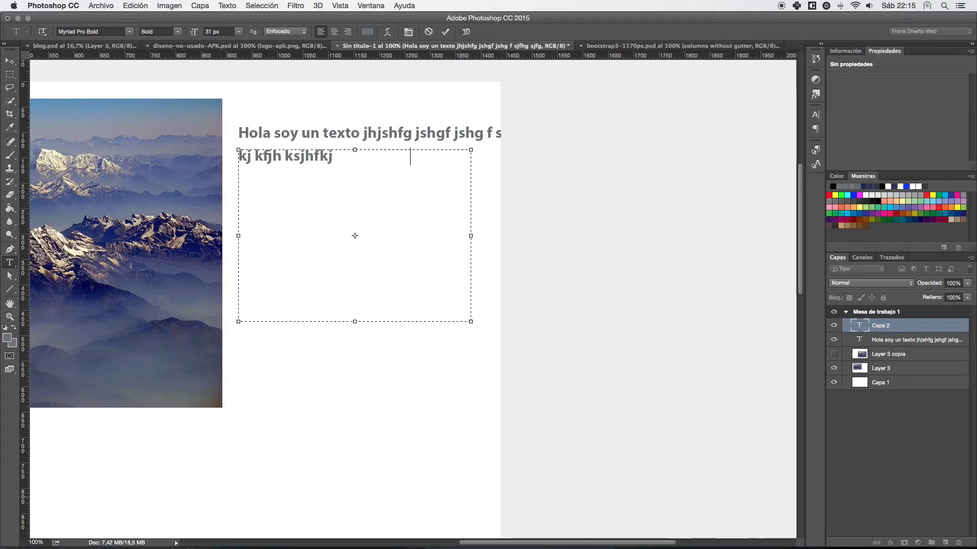
{"action": "type", "text": "sdhf ksjdhfk sjdhfk jshdkfjshdk jfhsk djhf"}
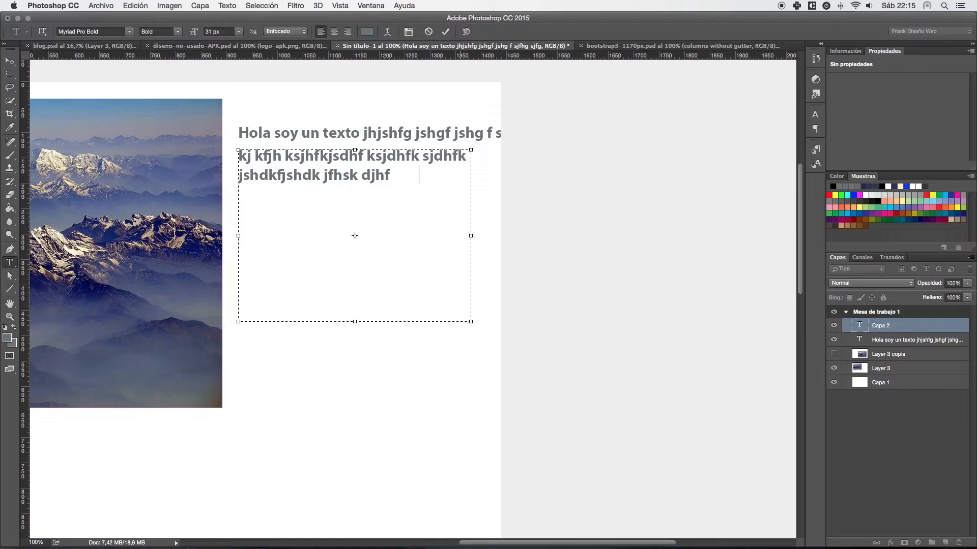
{"action": "type", "text": "ksdjfh skdjhf ksdjhf ksdjf ksdjhfksdjhf"}
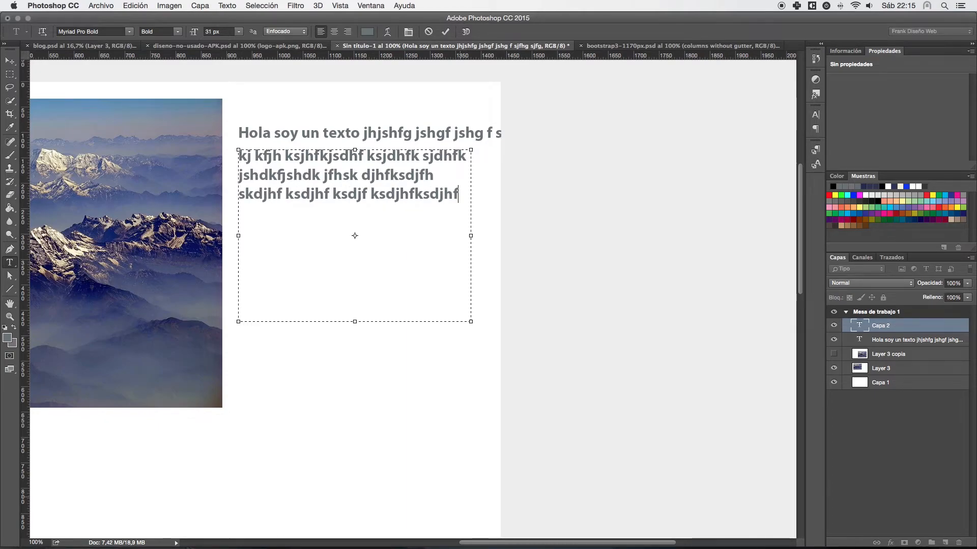
{"action": "key", "text": "super+Return"}
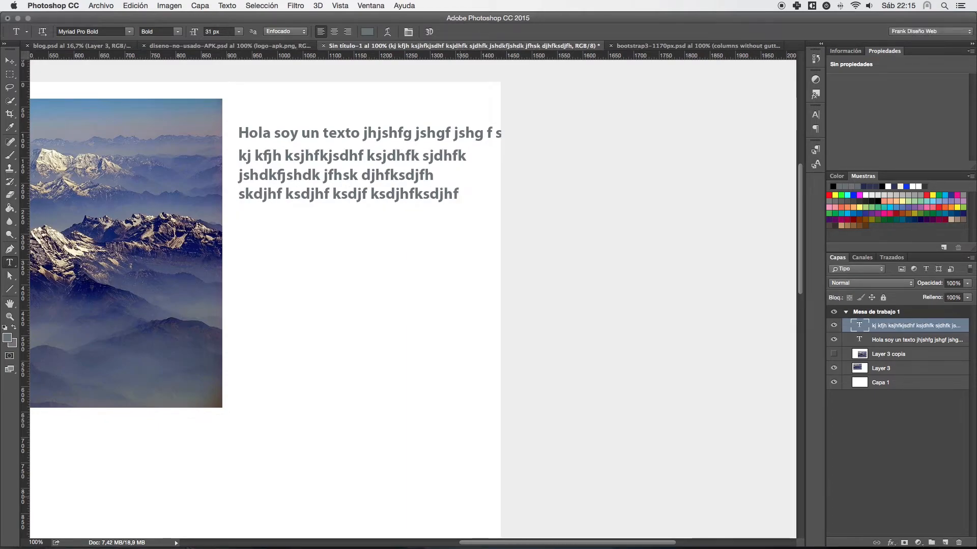
{"action": "left_click_drag", "start_coordinate": [323, 157], "coordinate": [323, 186]}
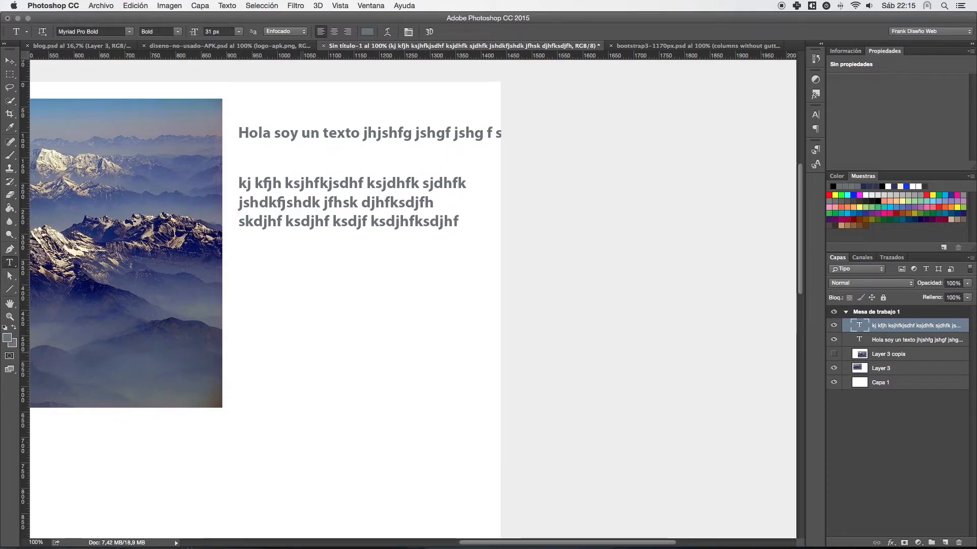
- Select most of the three-line filler paragraph's text for editing and cancel the edit
{"action": "left_click_drag", "start_coordinate": [260, 184], "coordinate": [453, 223]}
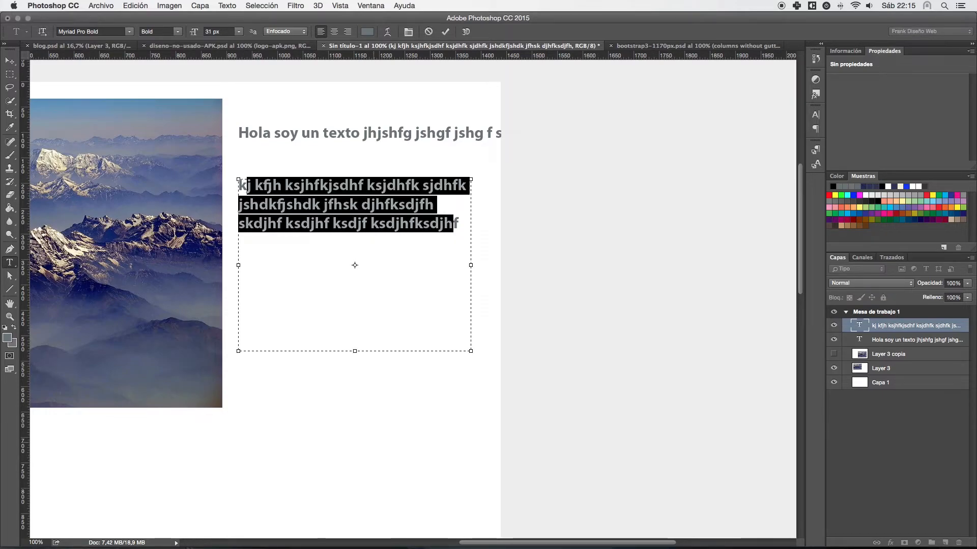
{"action": "key", "text": "Escape"}
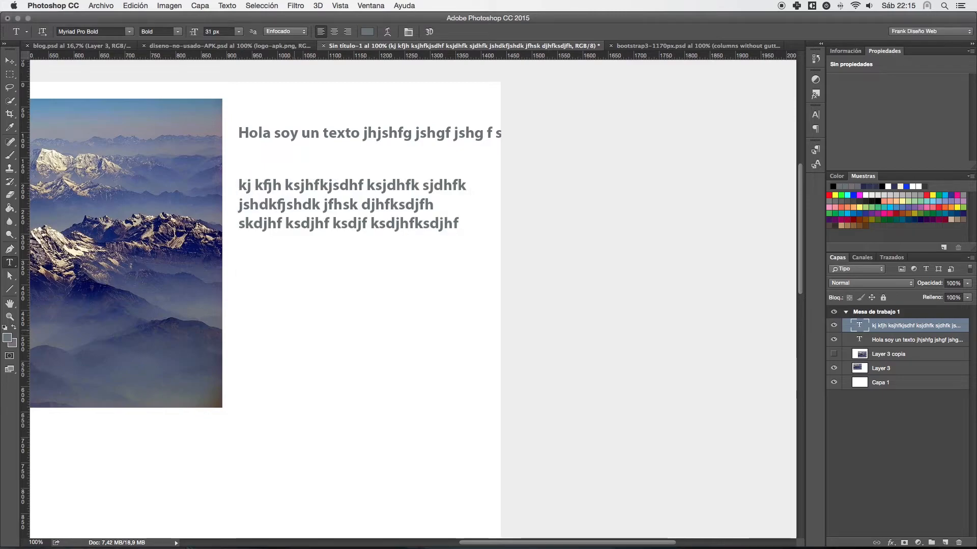
- Try to convert the "Hola soy un texto" line to paragraph text while it is still open for editing
{"action": "left_click", "coordinate": [917, 339]}
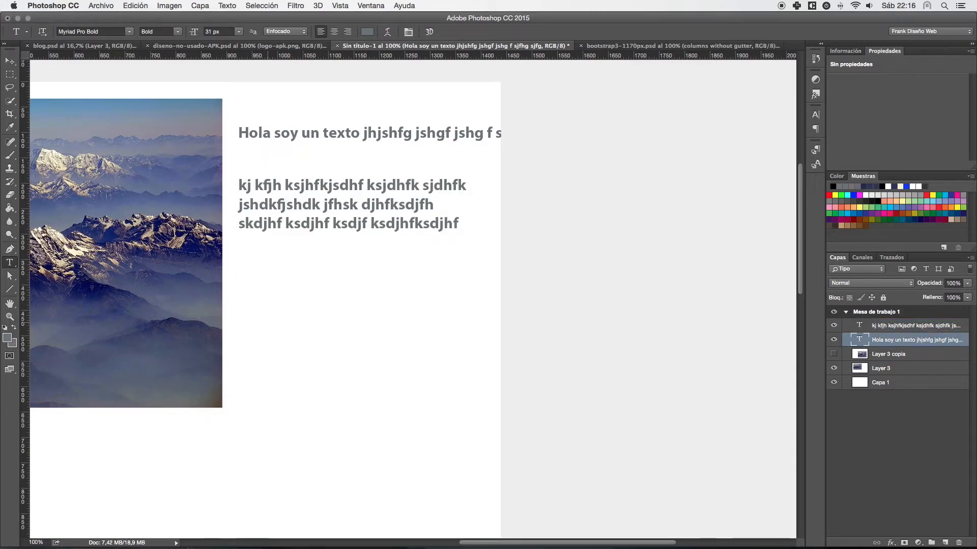
{"action": "triple_click", "coordinate": [273, 133]}
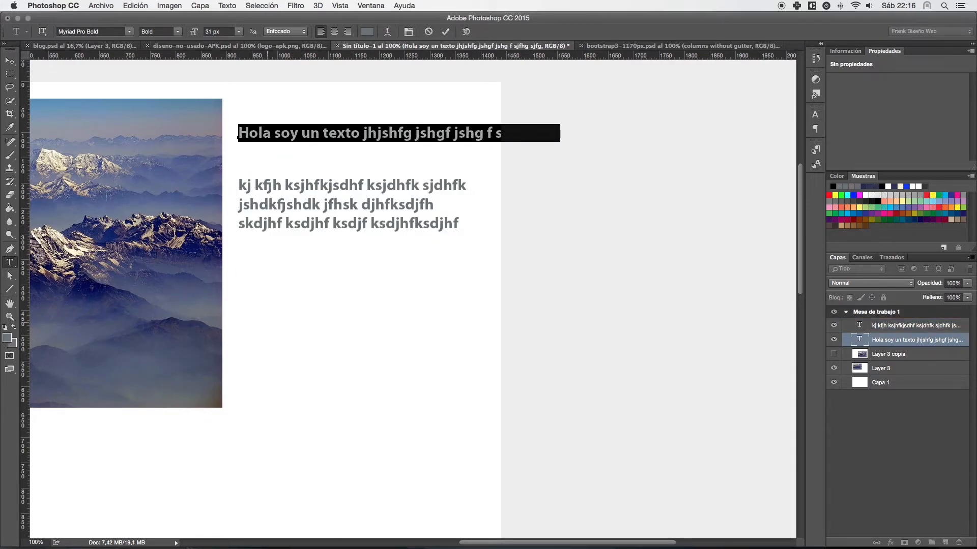
{"action": "left_click", "coordinate": [262, 133]}
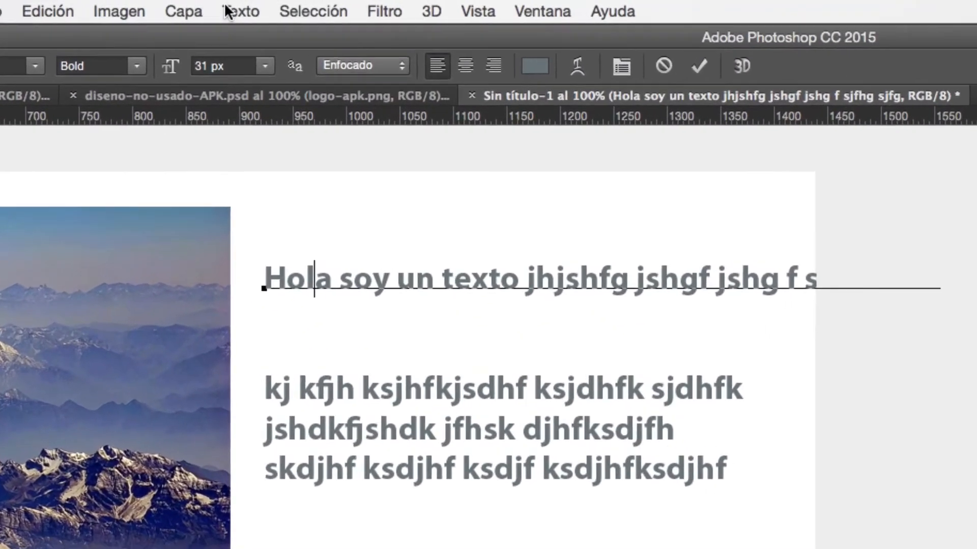
{"action": "left_click", "coordinate": [228, 10]}
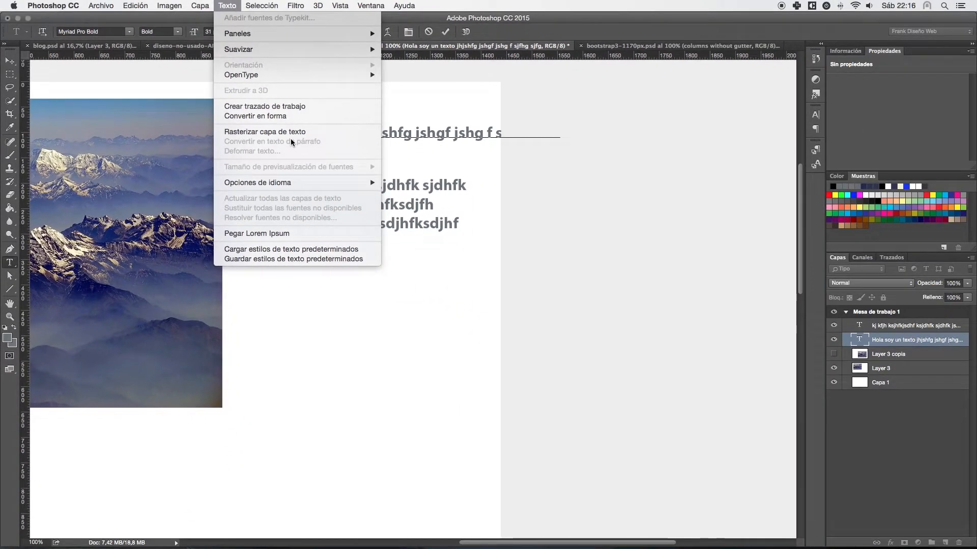
{"action": "left_click", "coordinate": [374, 298]}
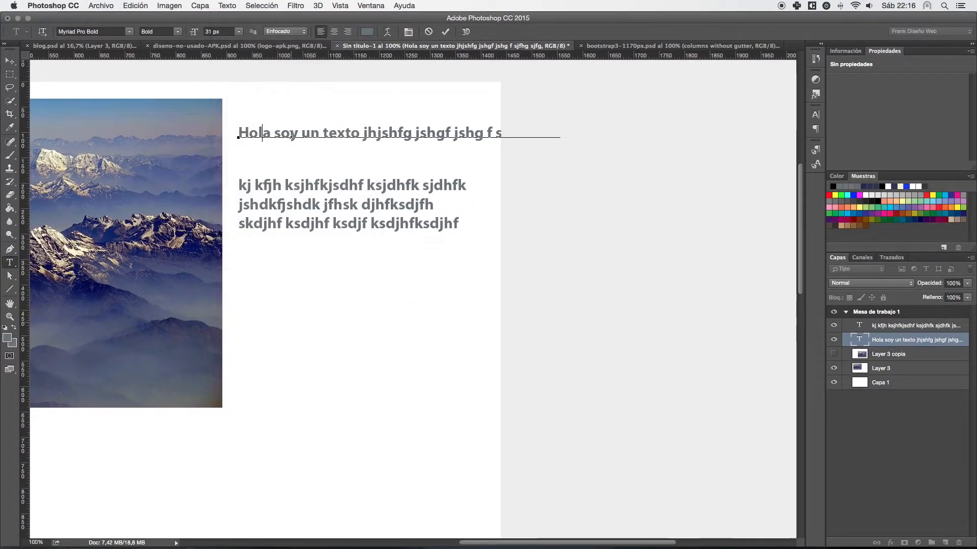
- Commit the "Hola soy un texto" line and reposition it so its start roughly lines up with the paragraph below
{"action": "scroll", "coordinate": [263, 133], "scroll_direction": "up", "scroll_amount": 2}
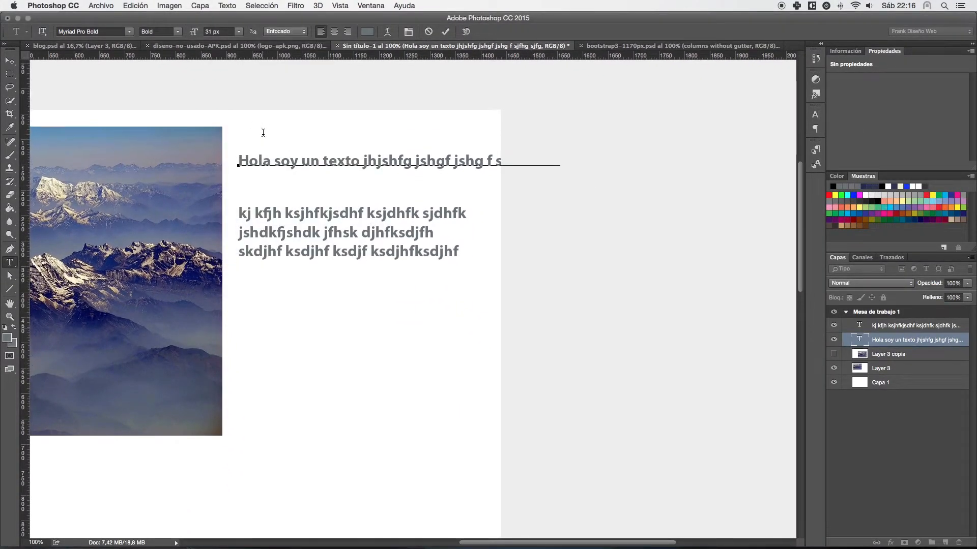
{"action": "scroll", "coordinate": [263, 133], "scroll_direction": "up", "scroll_amount": 1}
{"action": "left_click_drag", "start_coordinate": [248, 171], "coordinate": [269, 176]}
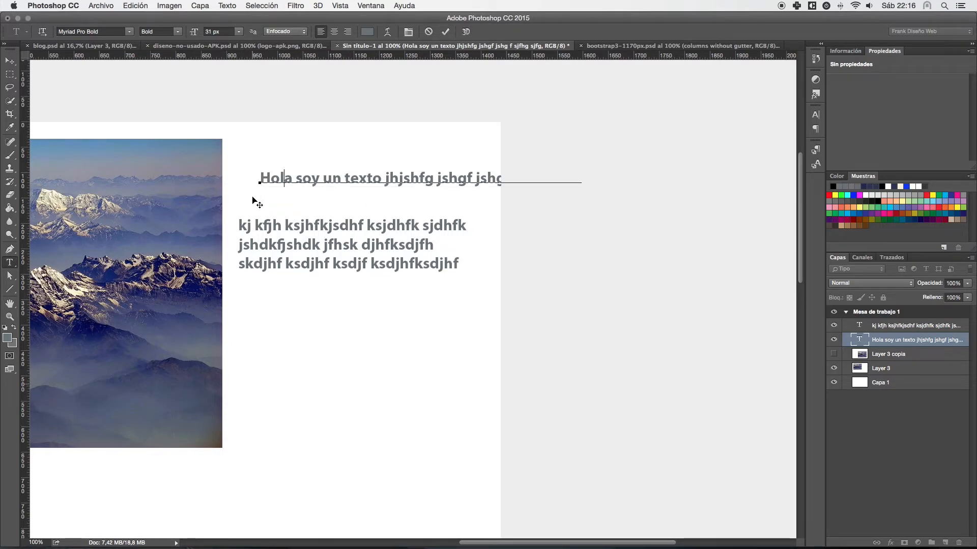
{"action": "key", "text": "super+Return"}
{"action": "scroll", "coordinate": [292, 182], "scroll_direction": "up", "scroll_amount": 1}
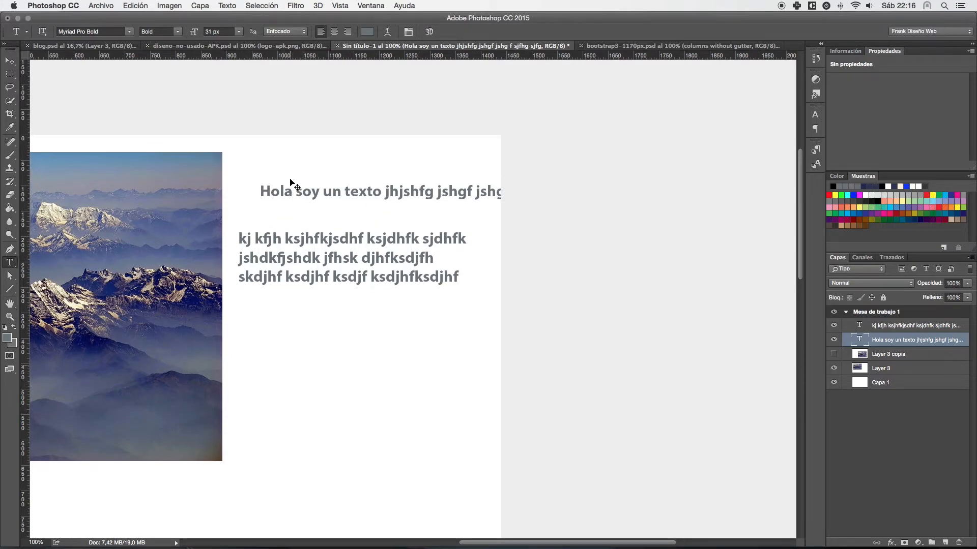
{"action": "left_click_drag", "start_coordinate": [280, 190], "coordinate": [262, 191]}
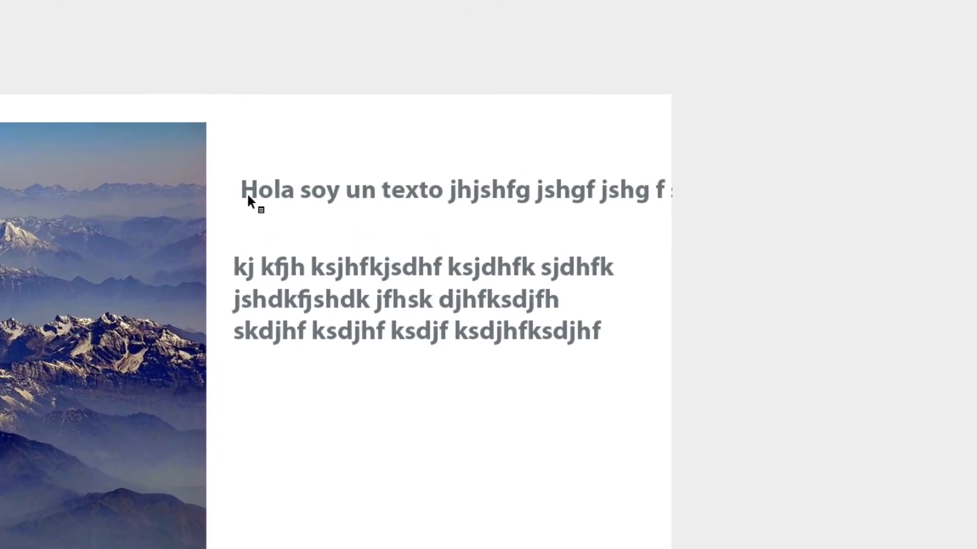
{"action": "mouse_move", "coordinate": [254, 196]}
{"action": "left_mouse_down"}
{"action": "mouse_move", "coordinate": [240, 202]}
{"action": "mouse_move", "coordinate": [245, 195]}
{"action": "left_mouse_up"}
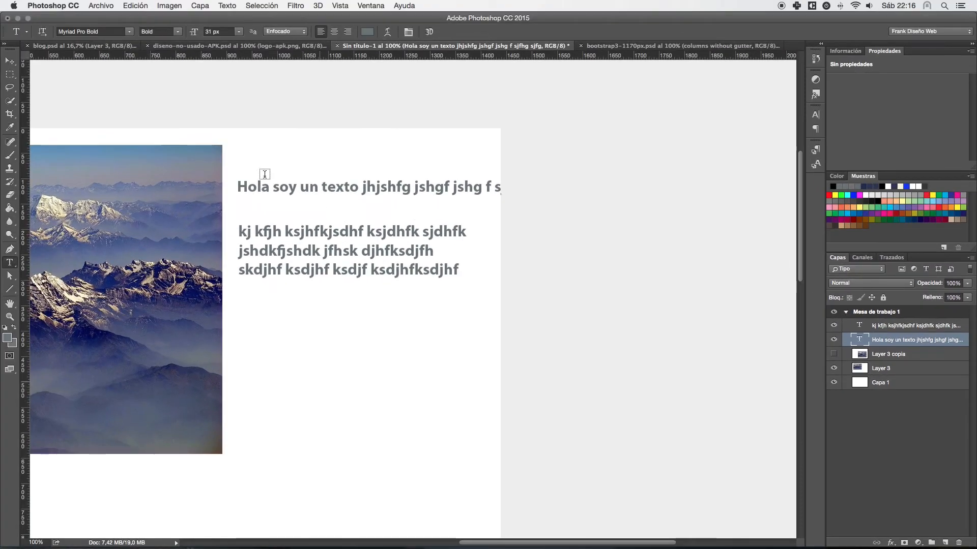
- Convert the "Hola soy un texto" line to paragraph text, narrow its box to wrap onto two lines, and move the lower paragraph down
{"action": "left_click", "coordinate": [227, 6]}
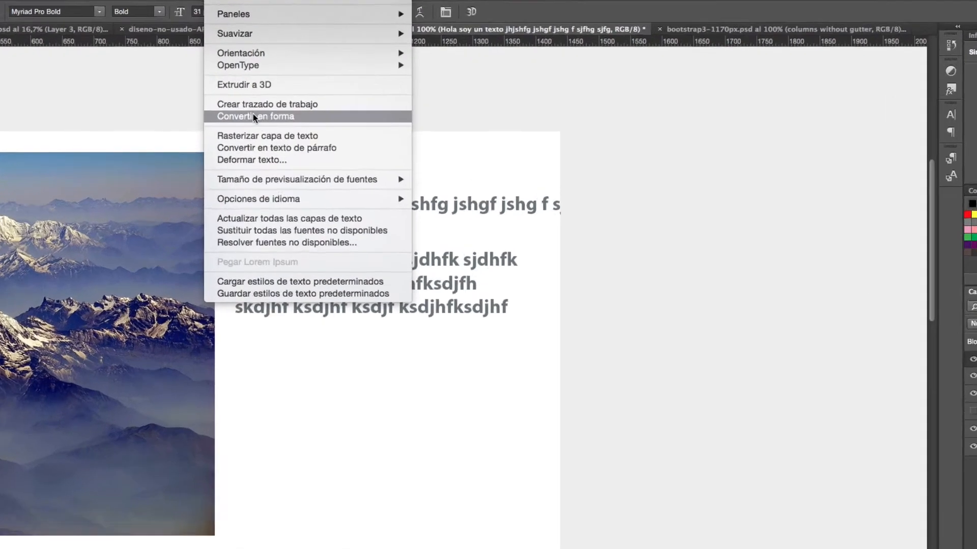
{"action": "mouse_move", "coordinate": [256, 71]}
{"action": "left_click", "coordinate": [262, 159]}
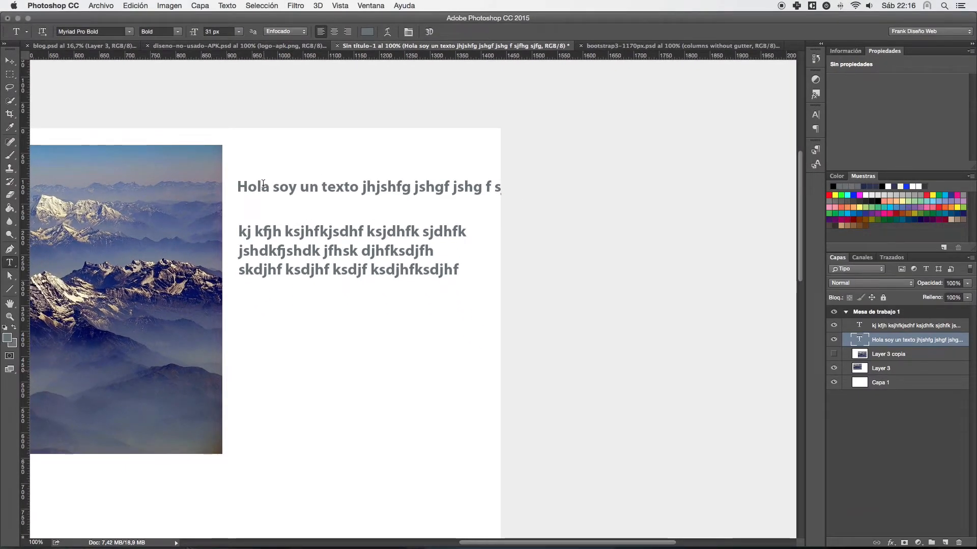
{"action": "left_click", "coordinate": [274, 223]}
{"action": "left_click_drag", "start_coordinate": [569, 198], "coordinate": [464, 214]}
{"action": "key", "text": "ctrl+Return"}
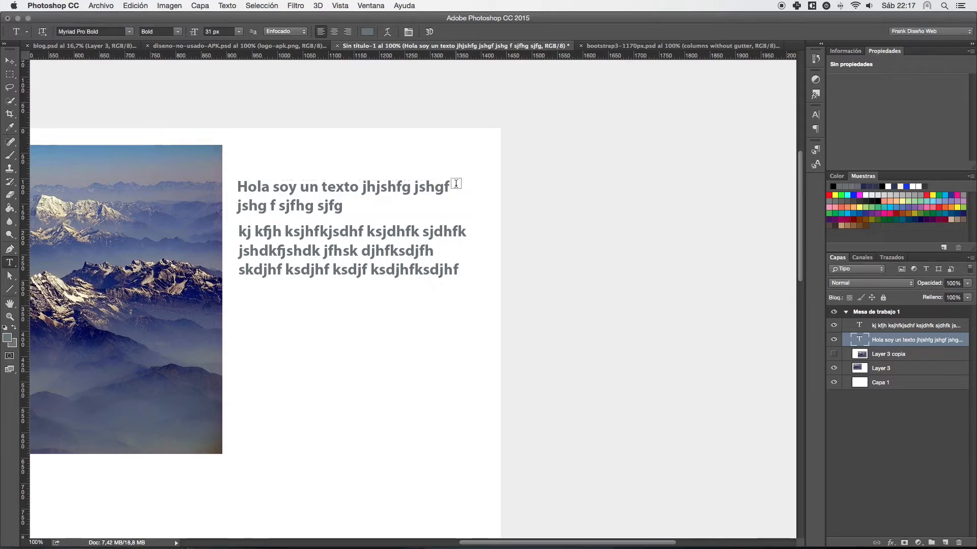
{"action": "left_click_drag", "start_coordinate": [383, 230], "coordinate": [382, 261]}
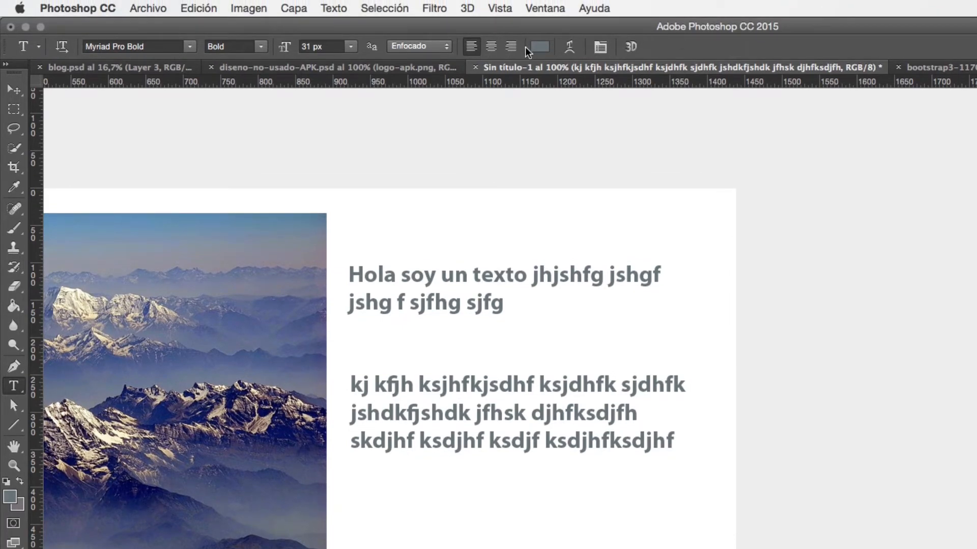
- Look through the available font families and font styles for the text without changing the current choice
{"action": "left_click", "coordinate": [189, 46]}
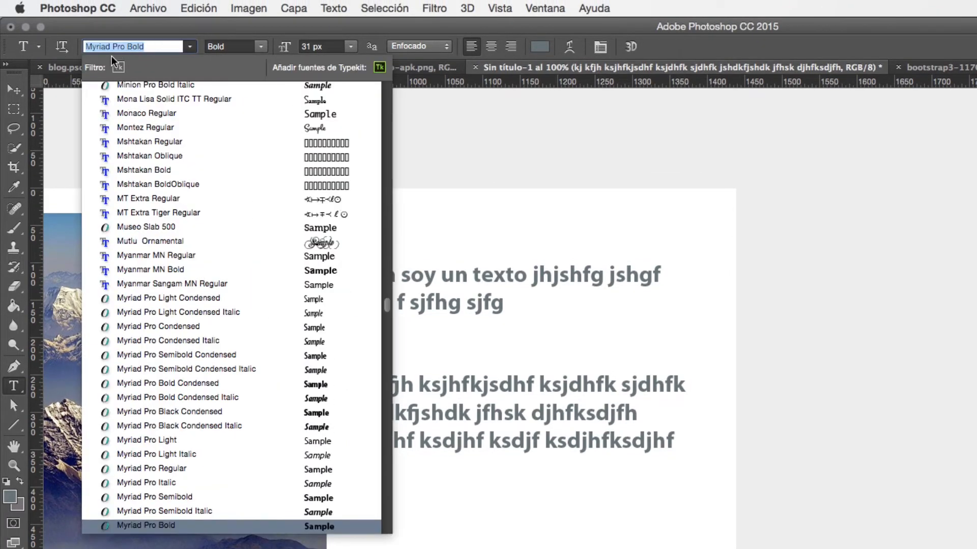
{"action": "key", "text": "Escape"}
{"action": "left_click", "coordinate": [254, 46]}
{"action": "key", "text": "Escape"}
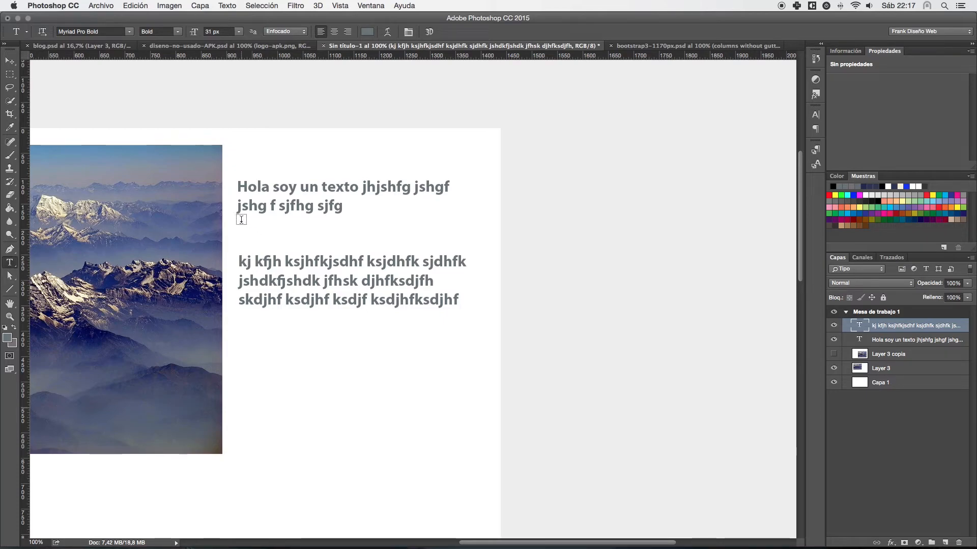
- Draw an empty paragraph text box below the three-line filler paragraph and discard it
{"action": "left_click_drag", "start_coordinate": [237, 341], "coordinate": [420, 408]}
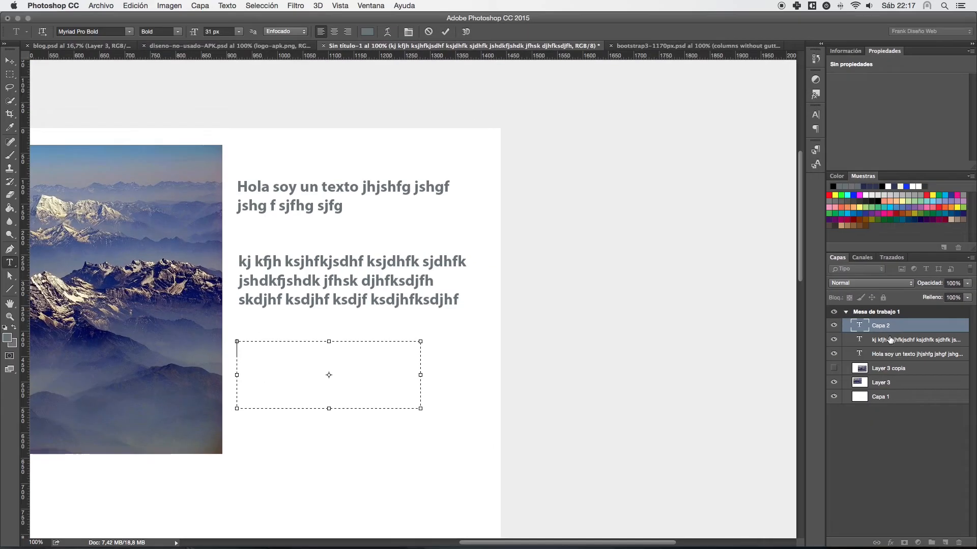
{"action": "left_click", "coordinate": [890, 339]}
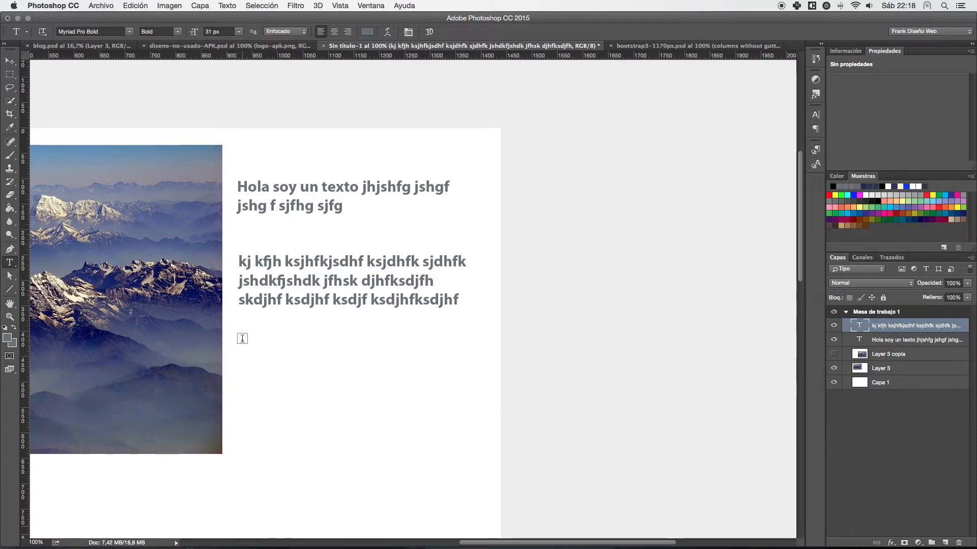
- Draw a paragraph text box below the three-line paragraph at about the same width, fill it with Lorem Ipsum, and commit it
{"action": "left_click_drag", "start_coordinate": [239, 341], "coordinate": [466, 485]}
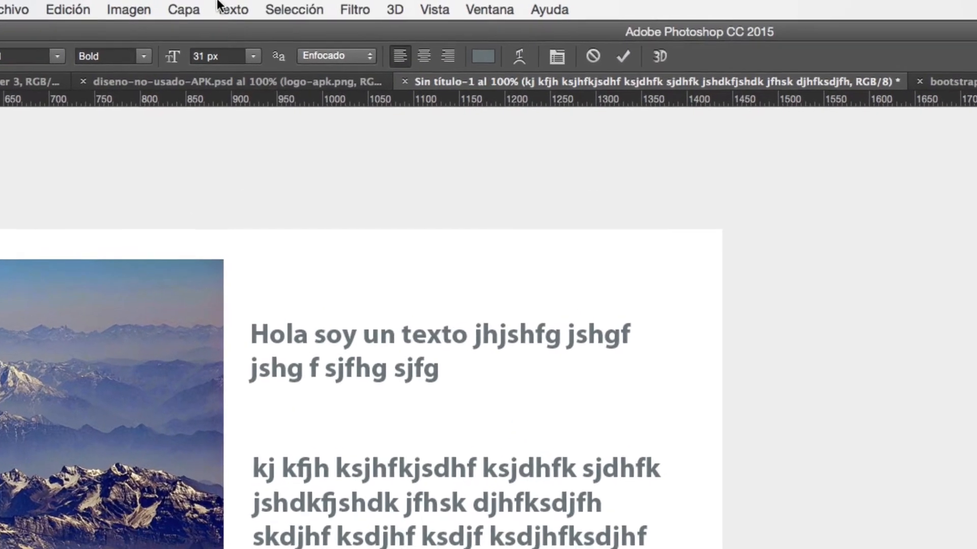
{"action": "left_click", "coordinate": [225, 6]}
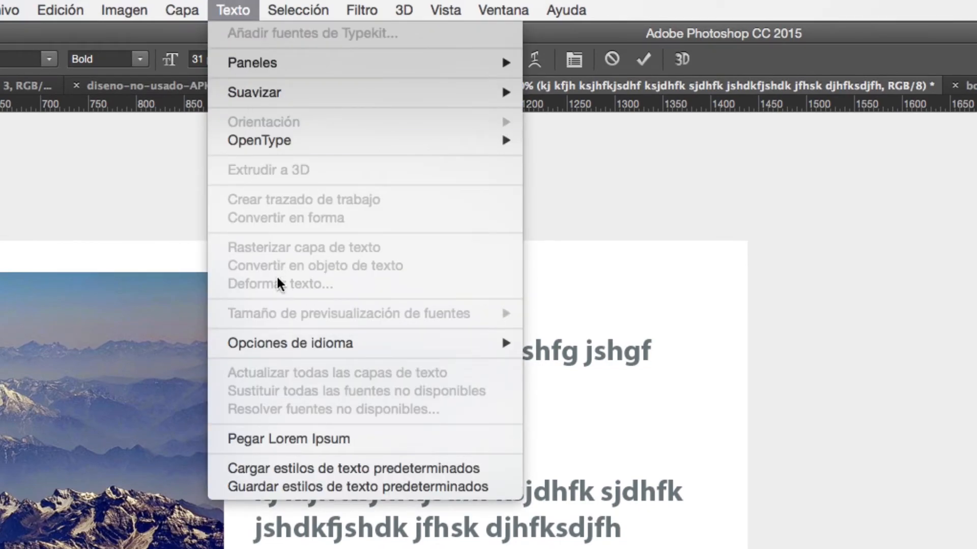
{"action": "left_click", "coordinate": [269, 438]}
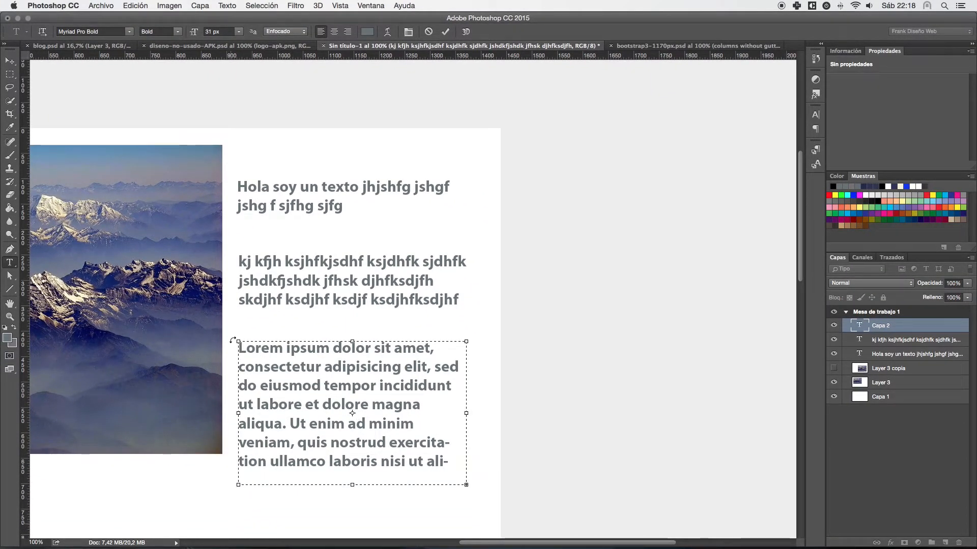
{"action": "left_click_drag", "start_coordinate": [239, 346], "coordinate": [424, 459]}
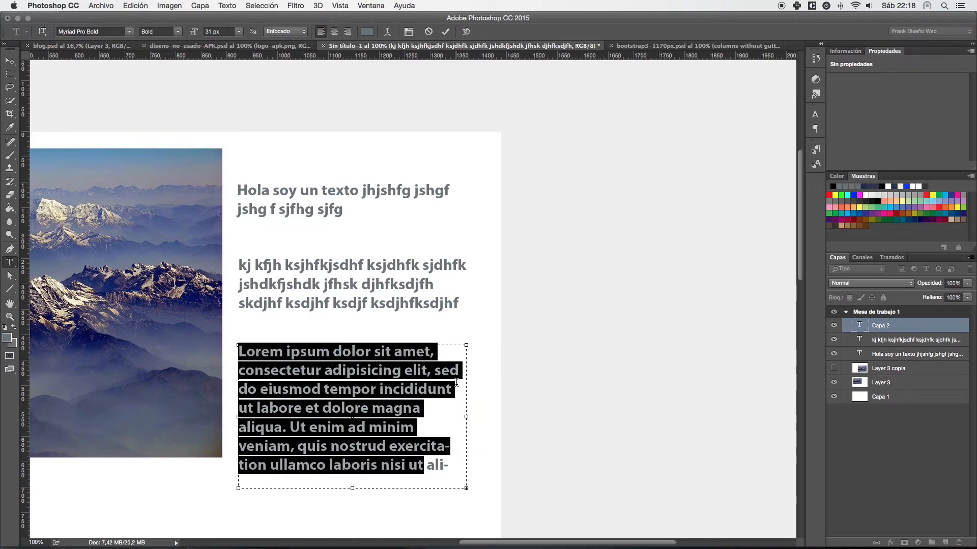
{"action": "key", "text": "super+Return"}
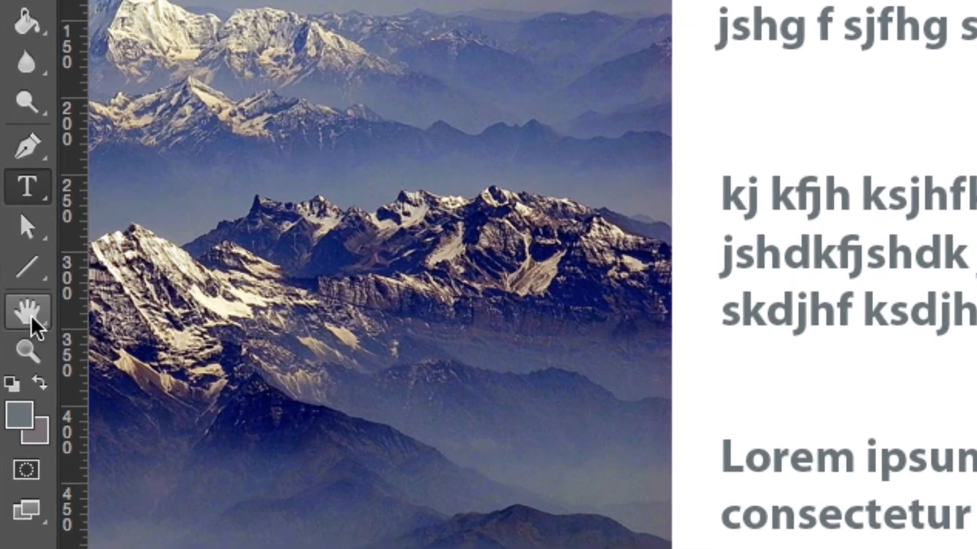
- Pan around the artboard with the Hand tool, from the photo's lower part back to its upper-left corner
{"action": "left_click", "coordinate": [33, 313]}
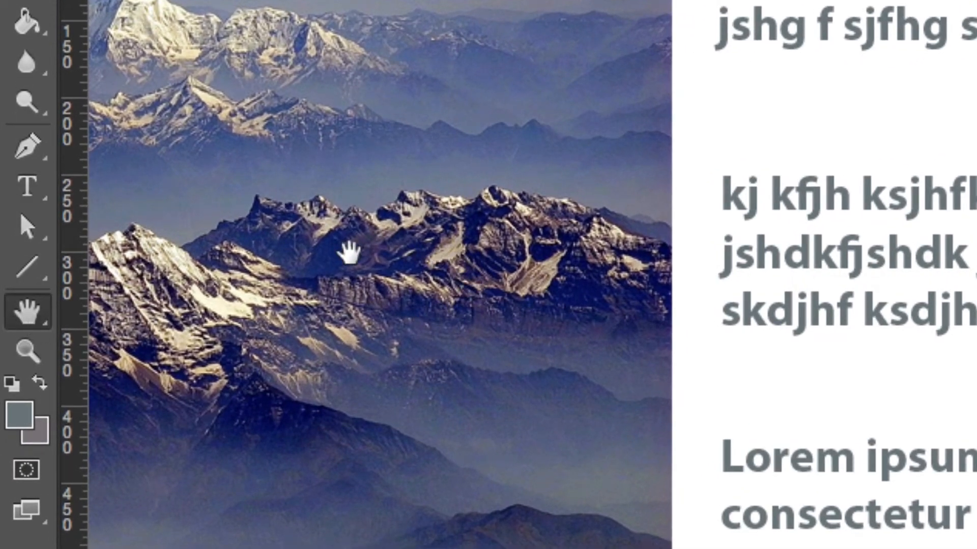
{"action": "left_click_drag", "start_coordinate": [306, 249], "coordinate": [516, 201]}
{"action": "left_click_drag", "start_coordinate": [459, 353], "coordinate": [431, 127]}
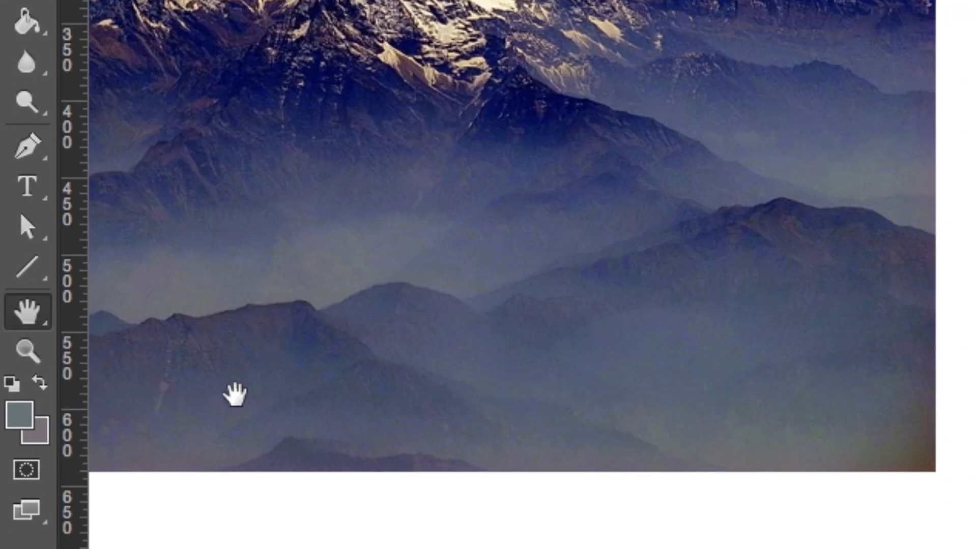
{"action": "left_click_drag", "start_coordinate": [231, 398], "coordinate": [466, 190]}
{"action": "left_click_drag", "start_coordinate": [178, 381], "coordinate": [460, 250]}
{"action": "left_click_drag", "start_coordinate": [196, 405], "coordinate": [303, 377]}
{"action": "scroll", "coordinate": [303, 376], "scroll_direction": "up", "scroll_amount": 20}
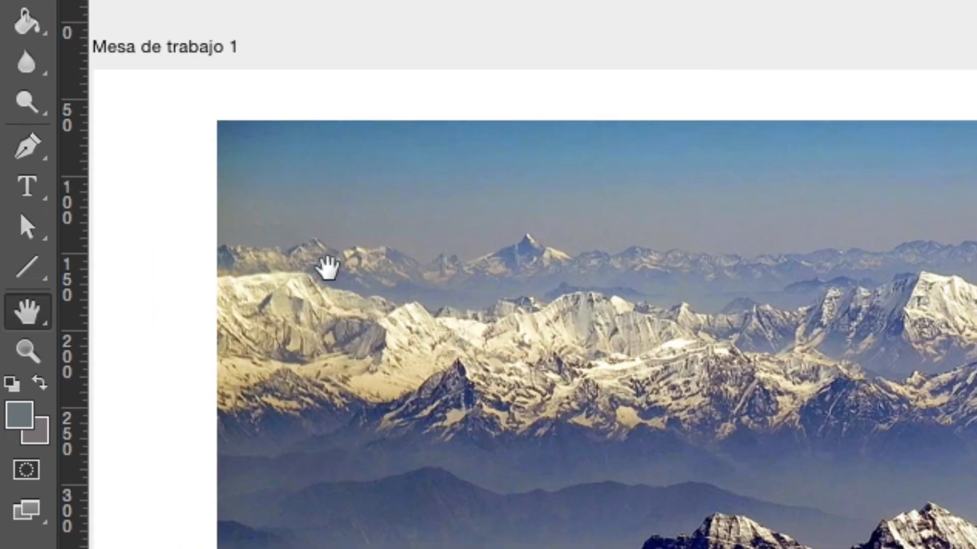
{"action": "left_click_drag", "start_coordinate": [328, 268], "coordinate": [327, 322]}
{"action": "left_click_drag", "start_coordinate": [239, 251], "coordinate": [287, 219]}
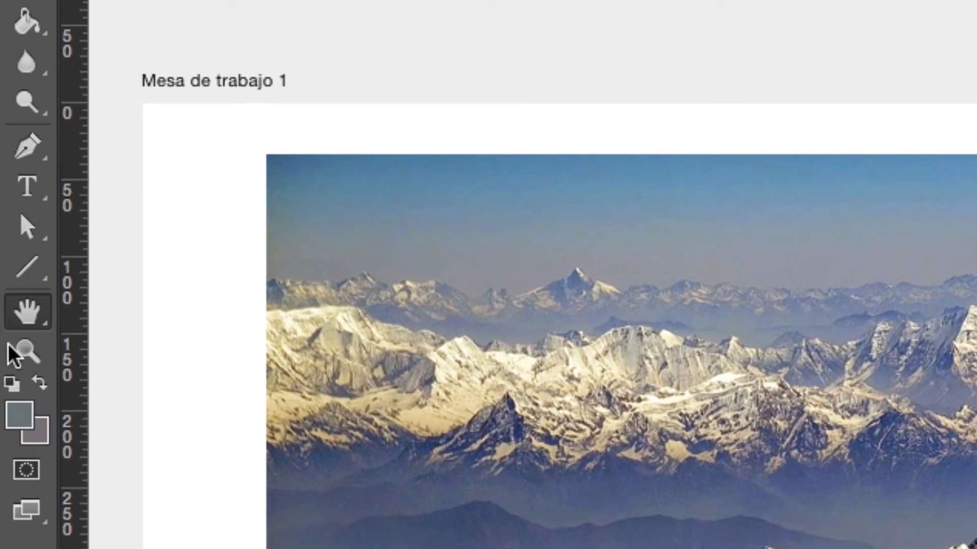
- Use the Zoom tool to magnify the photo's corner to 300%, zoom out to 66.67%, and enlarge the "Hola soy un texto" text to 300%
{"action": "left_click", "coordinate": [30, 350]}
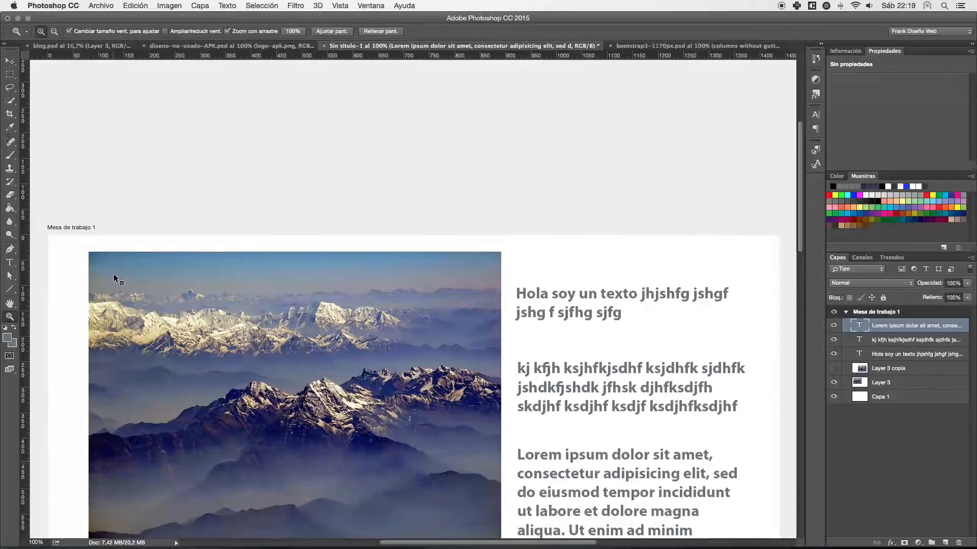
{"action": "left_click", "coordinate": [90, 249]}
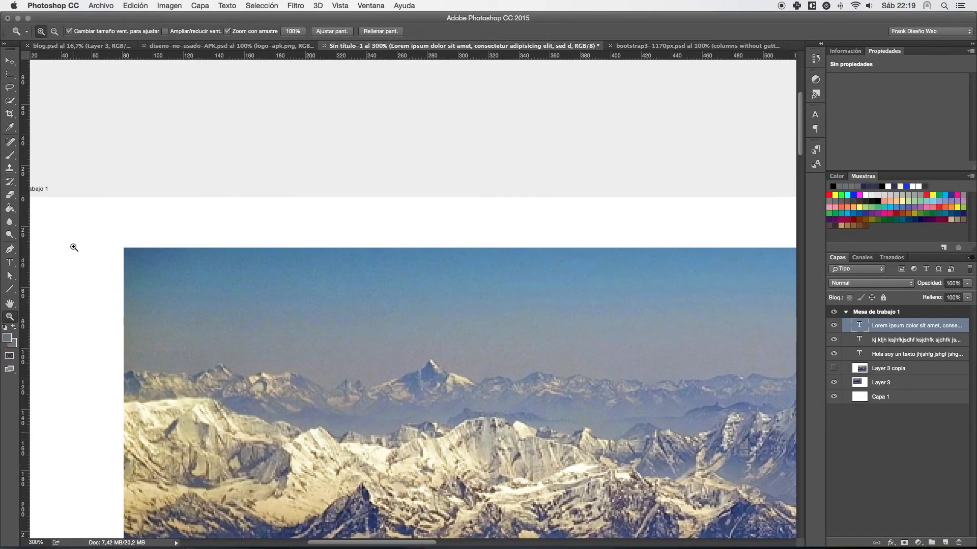
{"action": "left_click", "coordinate": [136, 249], "text": "alt"}
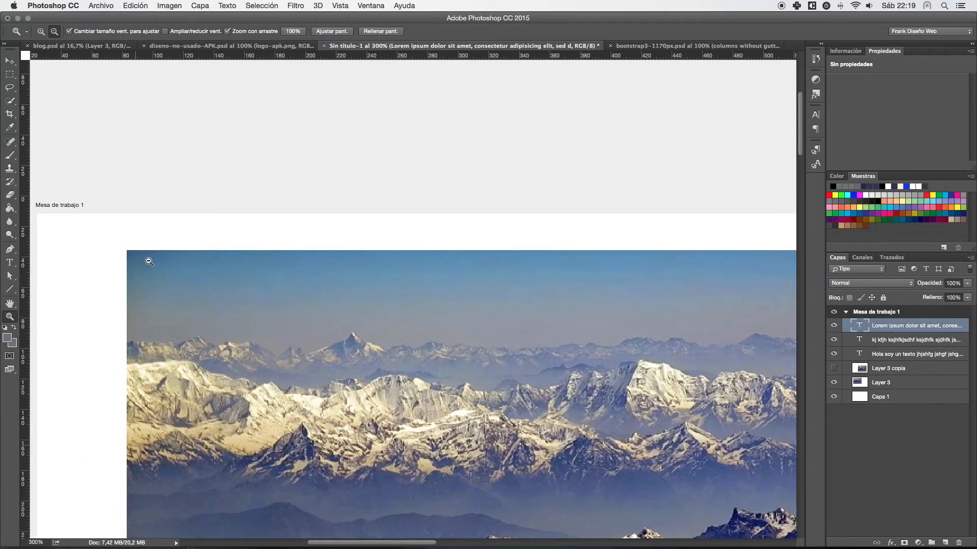
{"action": "left_click", "coordinate": [182, 275], "text": "alt"}
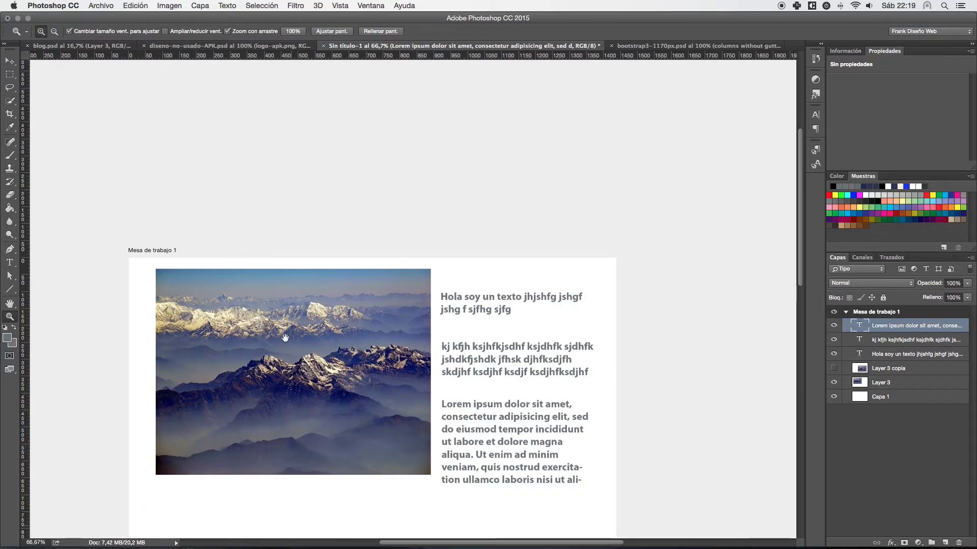
{"action": "left_click_drag", "start_coordinate": [282, 327], "coordinate": [249, 230]}
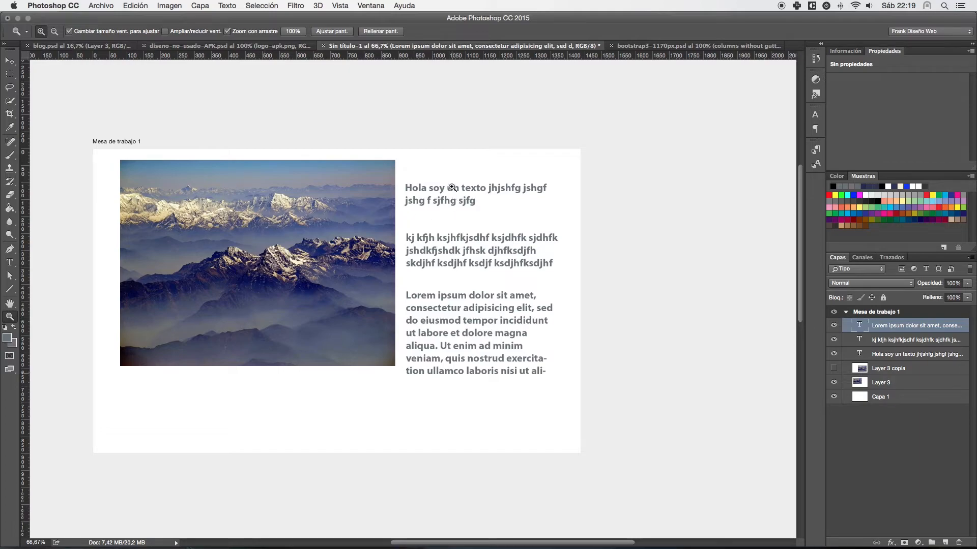
{"action": "left_click_drag", "start_coordinate": [451, 186], "coordinate": [459, 202]}
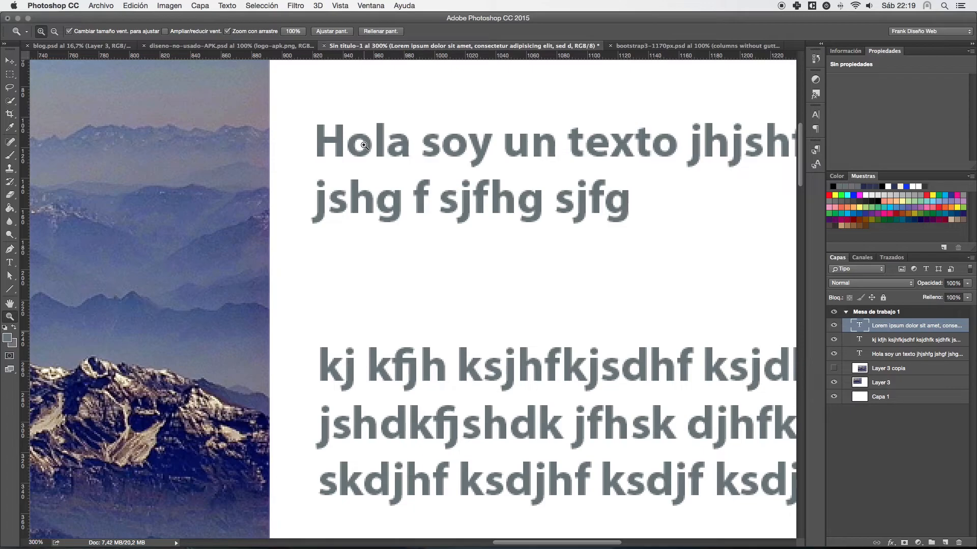
- Return the view to 100%, magnify the text area to 200%, reduce it to 66.67%, and restore 100% magnification
{"action": "key", "text": "super+1"}
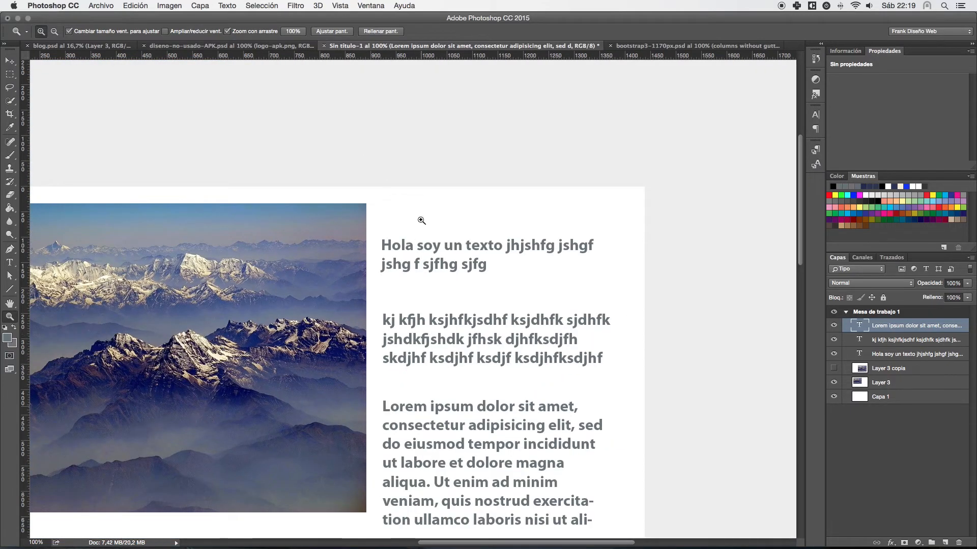
{"action": "left_click", "coordinate": [415, 295]}
{"action": "right_click", "coordinate": [439, 284]}
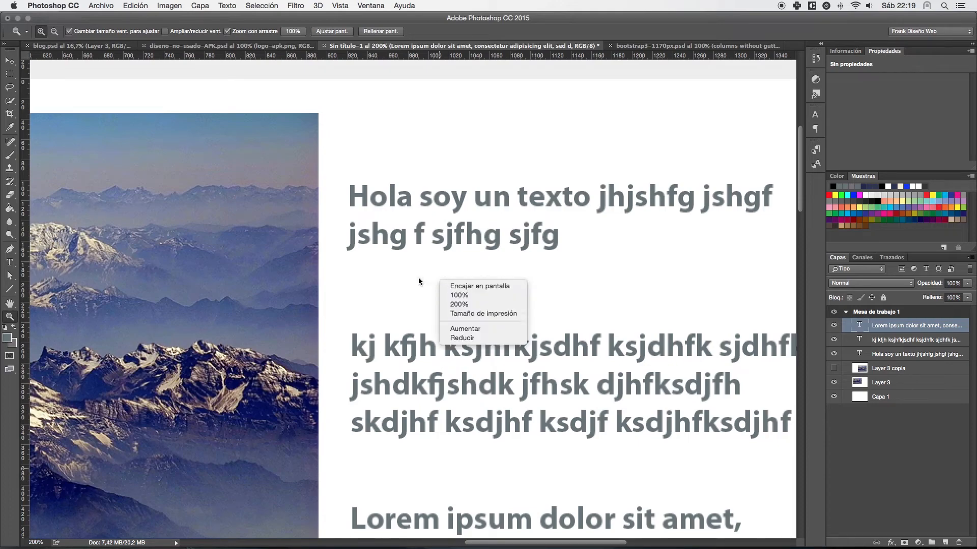
{"action": "left_click", "coordinate": [418, 278]}
{"action": "key", "text": "alt"}
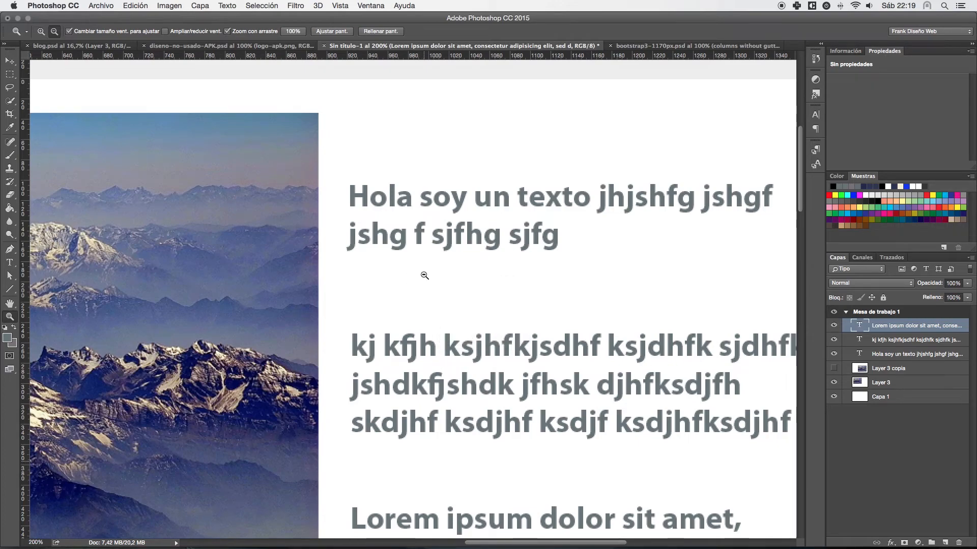
{"action": "left_click", "coordinate": [424, 275], "text": "alt"}
{"action": "left_click", "coordinate": [429, 275], "text": "alt"}
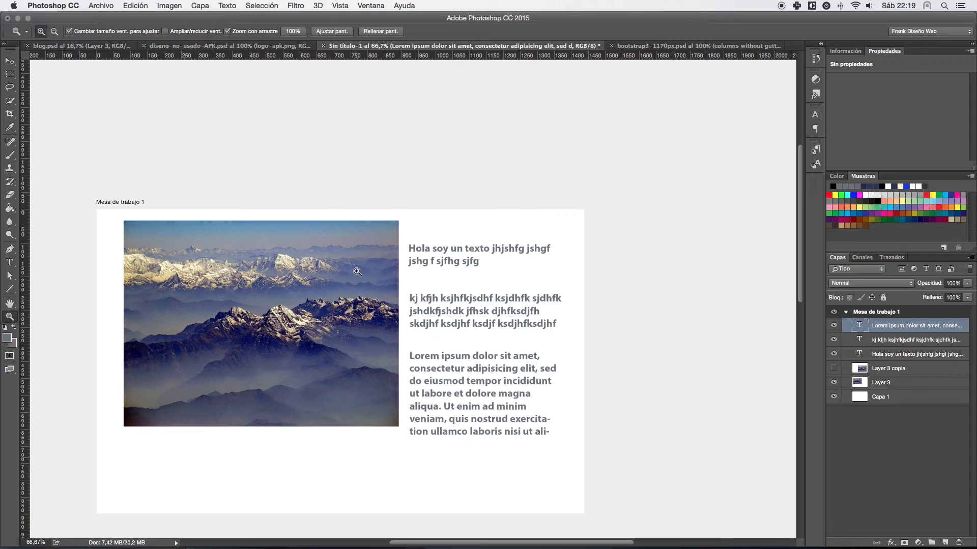
{"action": "left_click", "coordinate": [439, 288]}
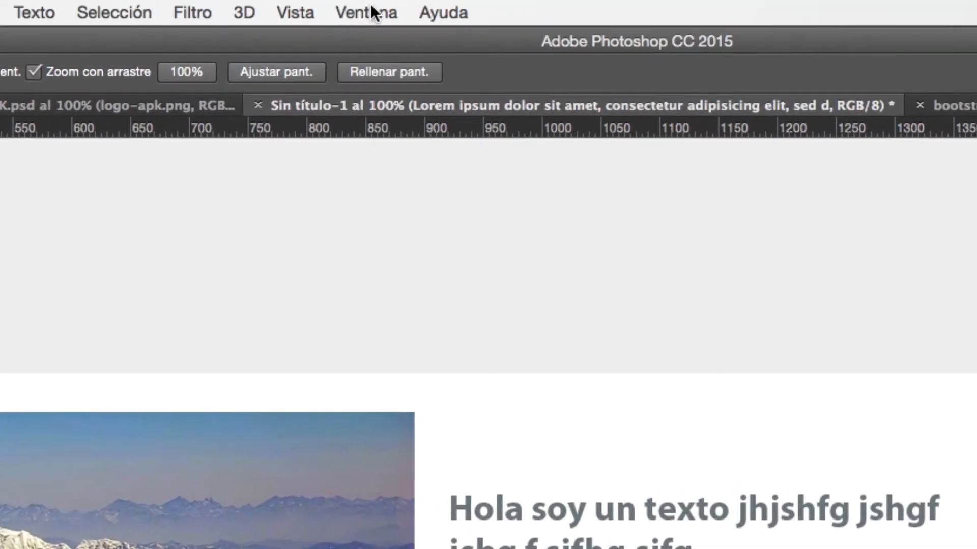
- Display the Navigator with the Histogram, dock both among Information and Properties, and bring the Navigator to the front
{"action": "left_click", "coordinate": [370, 6]}
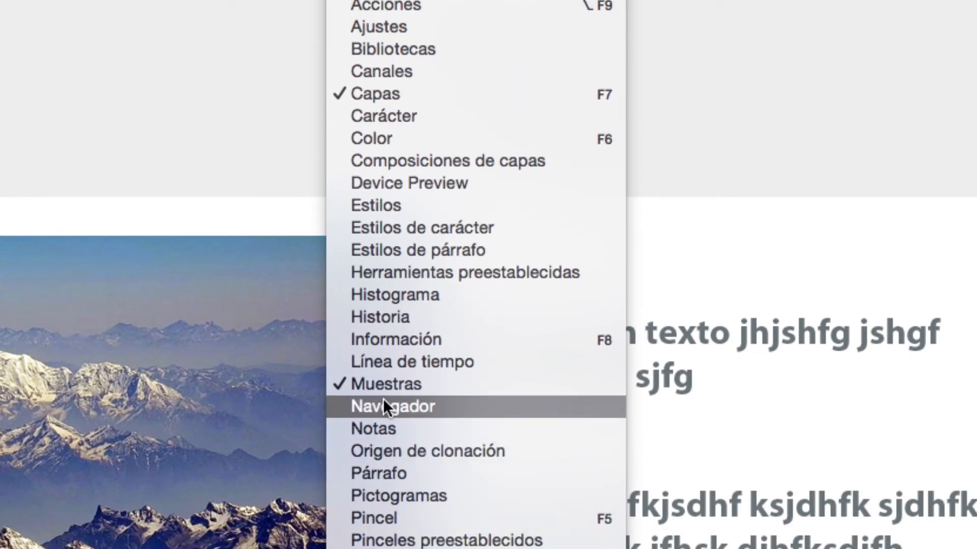
{"action": "left_click", "coordinate": [384, 400]}
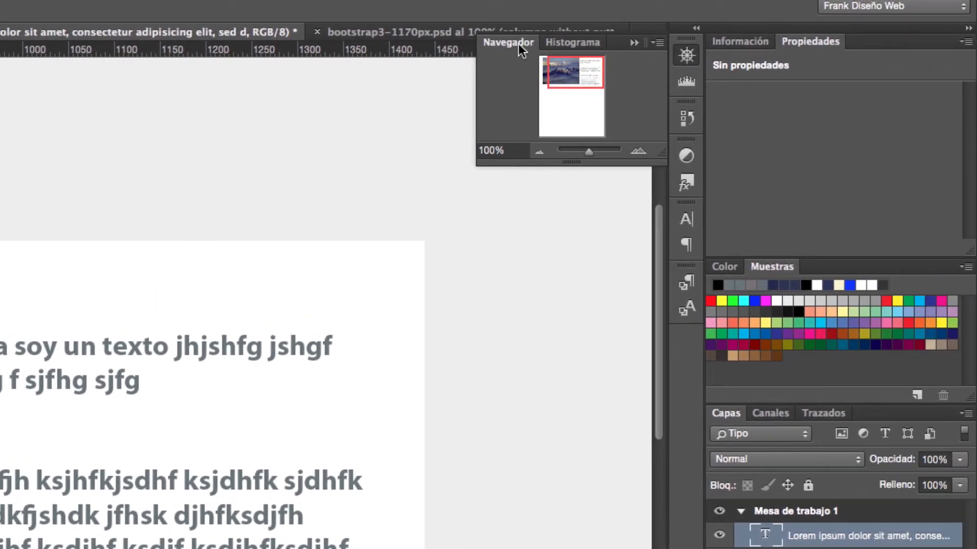
{"action": "left_click_drag", "start_coordinate": [514, 49], "coordinate": [866, 40]}
{"action": "left_click_drag", "start_coordinate": [805, 40], "coordinate": [783, 41]}
{"action": "left_click_drag", "start_coordinate": [535, 43], "coordinate": [850, 39]}
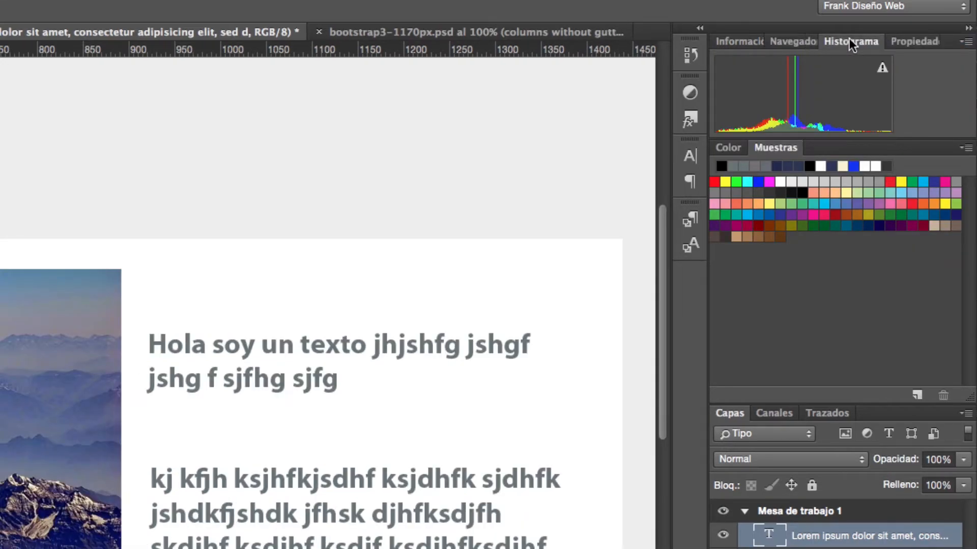
{"action": "left_click", "coordinate": [788, 38]}
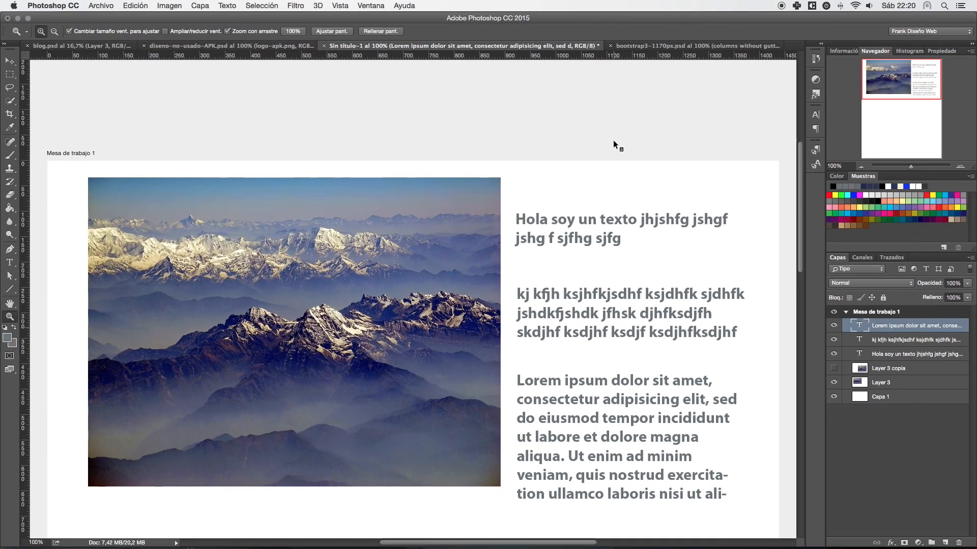
- Use the Navigator to reposition the view, zoom far out, set the magnification to 100%, and recentre on the photo and texts
{"action": "mouse_move", "coordinate": [905, 76]}
{"action": "left_mouse_down"}
{"action": "mouse_move", "coordinate": [904, 131]}
{"action": "mouse_move", "coordinate": [903, 77]}
{"action": "left_mouse_up"}
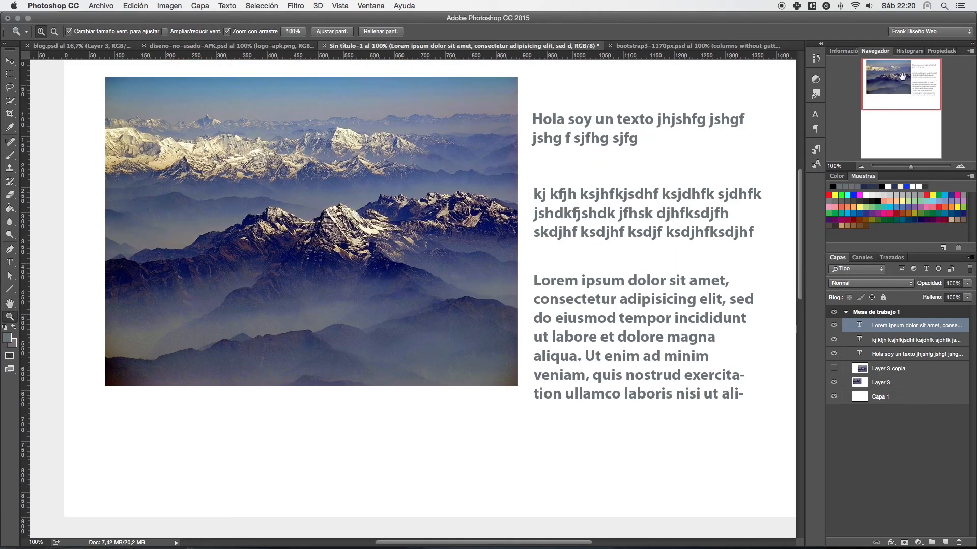
{"action": "left_click_drag", "start_coordinate": [911, 168], "coordinate": [793, 168]}
{"action": "scroll", "coordinate": [953, 169], "scroll_direction": "up", "scroll_amount": 3}
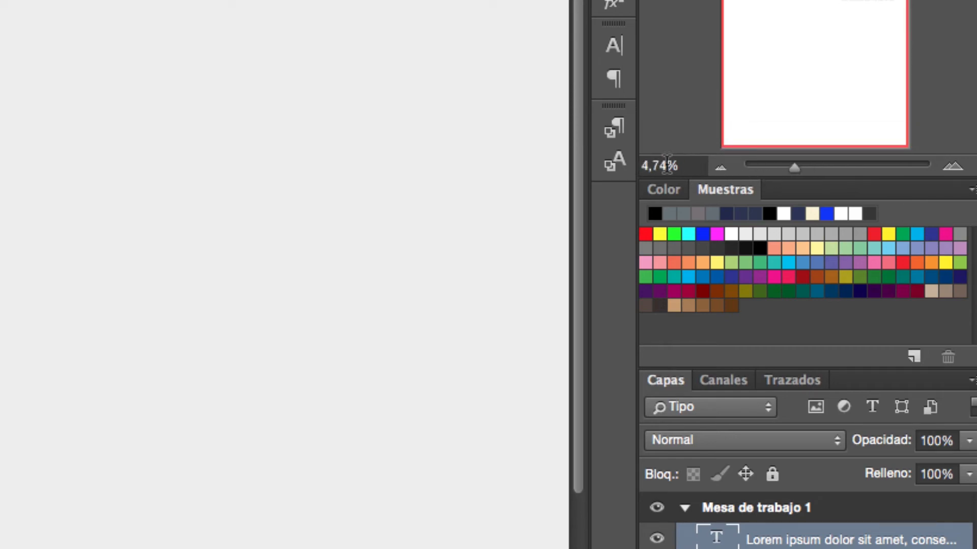
{"action": "left_click", "coordinate": [667, 165]}
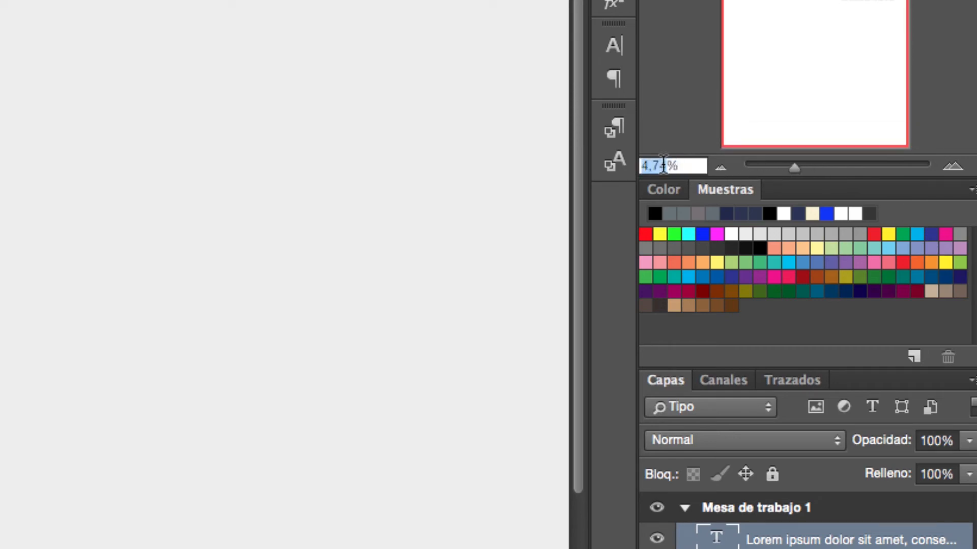
{"action": "type", "text": "100"}
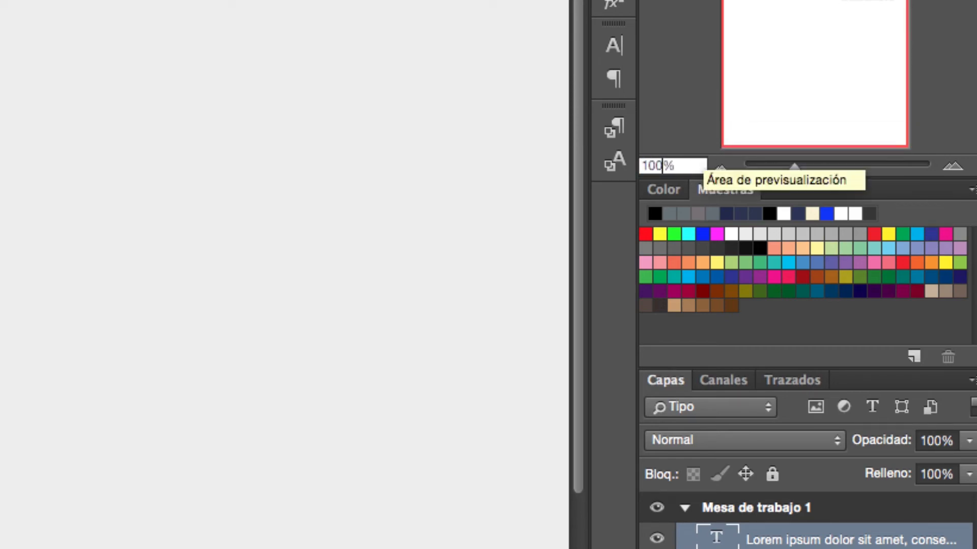
{"action": "key", "text": "Return"}
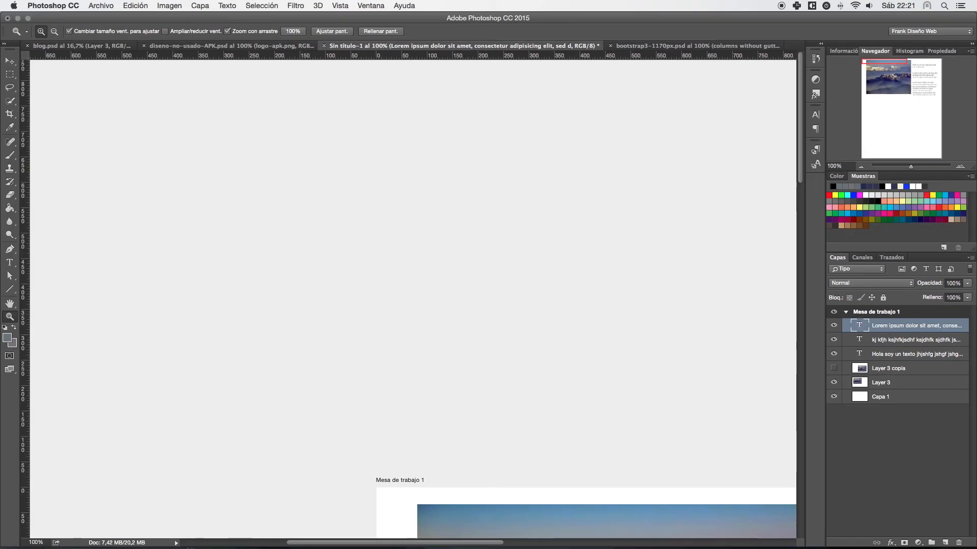
{"action": "left_click", "coordinate": [888, 76]}
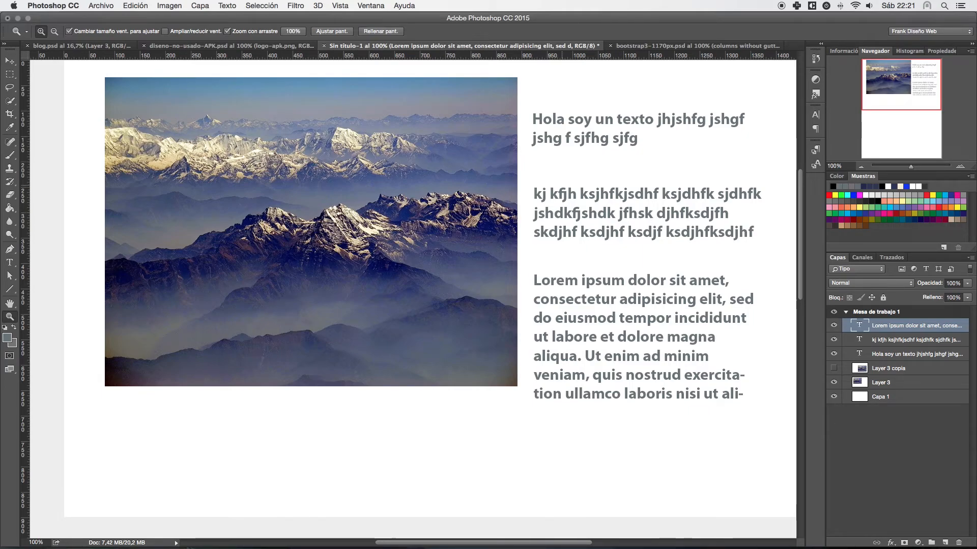
- Magnify the three-line filler paragraph to 500% and restore the view to 100%
{"action": "left_click", "coordinate": [591, 197]}
{"action": "left_click", "coordinate": [593, 206]}
{"action": "left_click", "coordinate": [594, 209]}
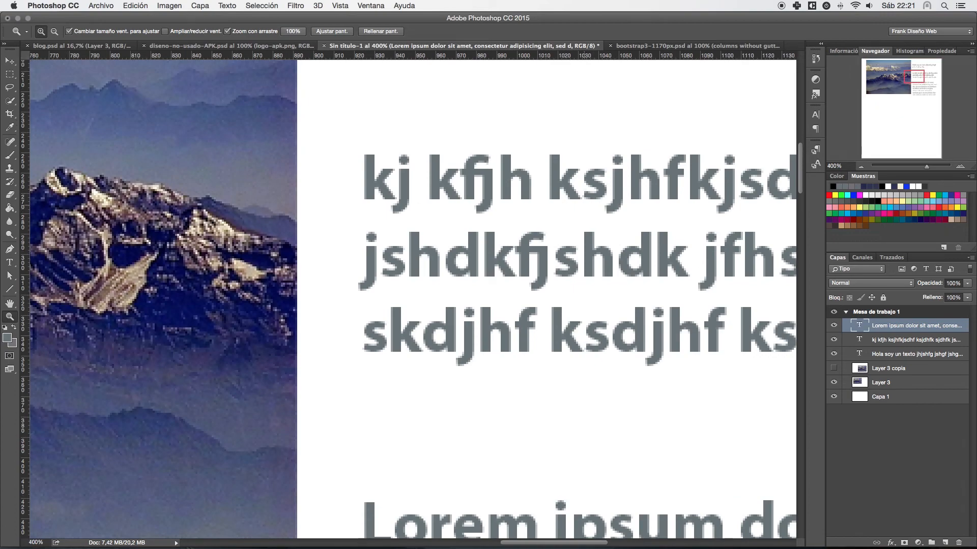
{"action": "left_click", "coordinate": [589, 195]}
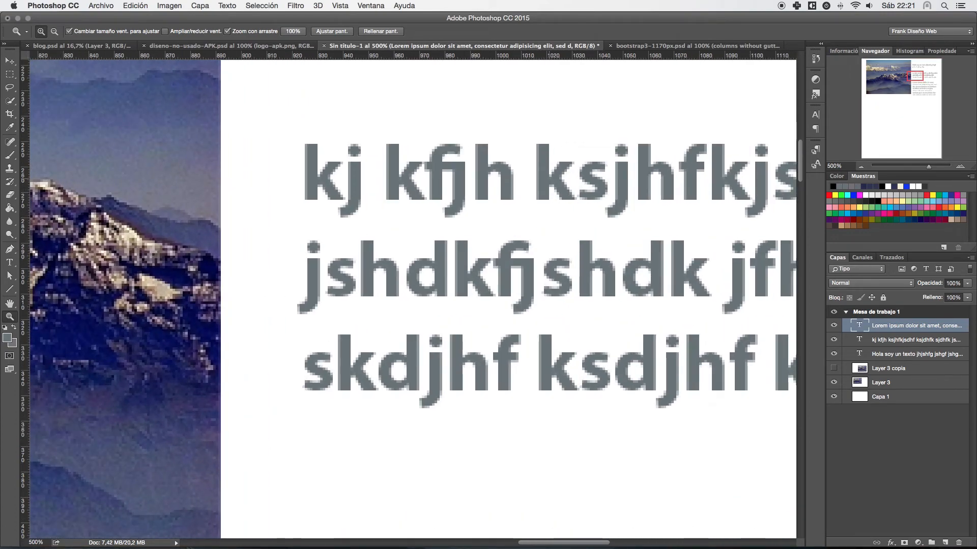
{"action": "left_click", "coordinate": [834, 166]}
{"action": "key", "text": "super+1"}
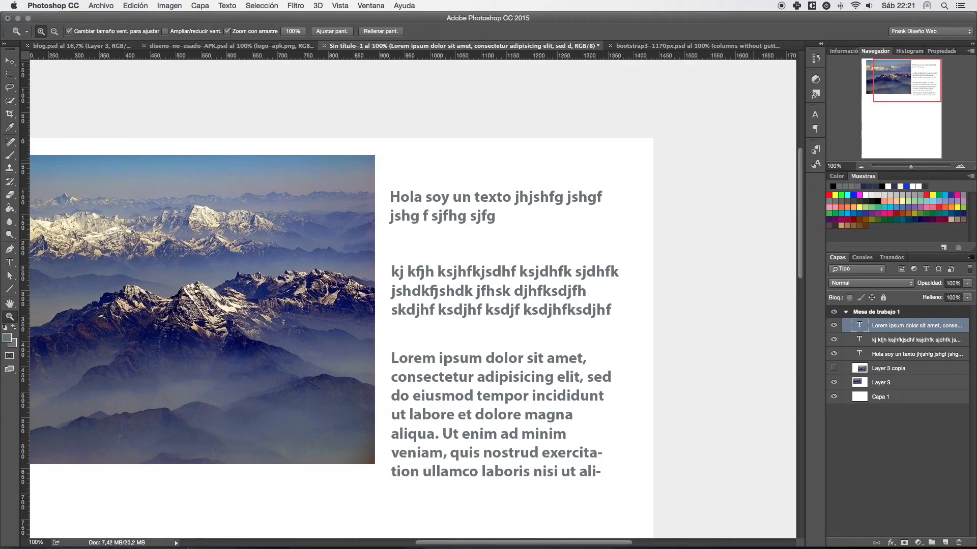
- Bring the whole artboard into view, fit the document on screen, and return to 100% magnification
{"action": "scroll", "coordinate": [294, 233], "scroll_direction": "down", "scroll_amount": 3}
{"action": "scroll", "coordinate": [326, 229], "scroll_direction": "left", "scroll_amount": 5}
{"action": "left_click_drag", "start_coordinate": [360, 222], "coordinate": [387, 211]}
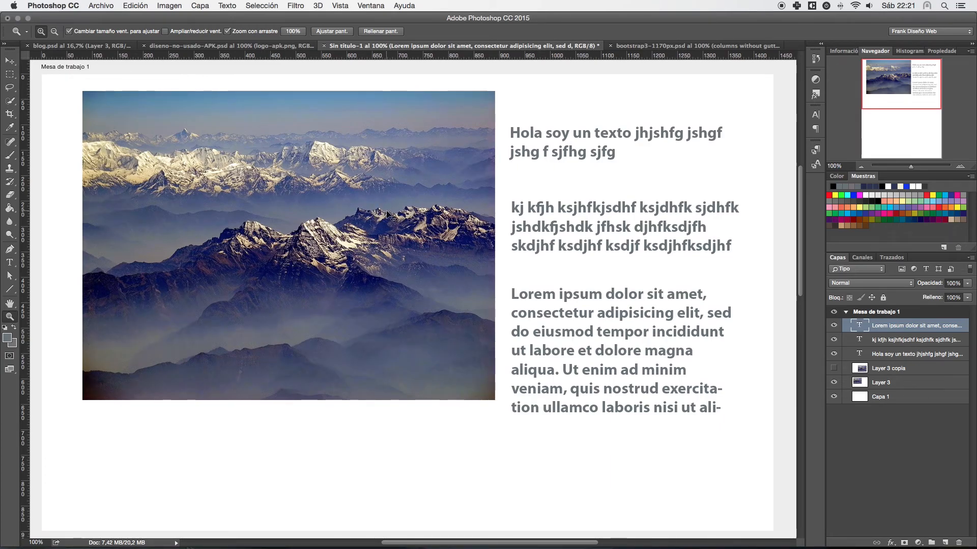
{"action": "key", "text": "super+0"}
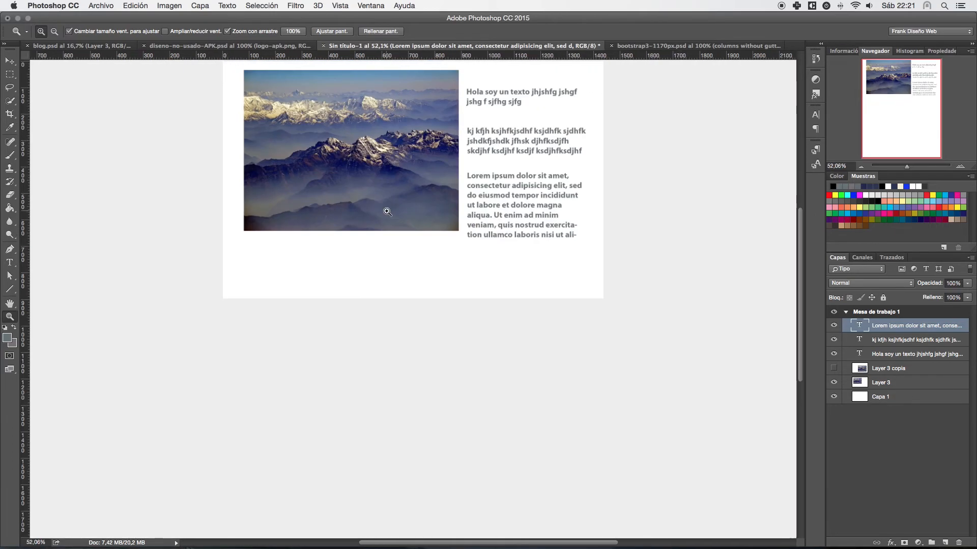
{"action": "left_click_drag", "start_coordinate": [395, 193], "coordinate": [395, 207]}
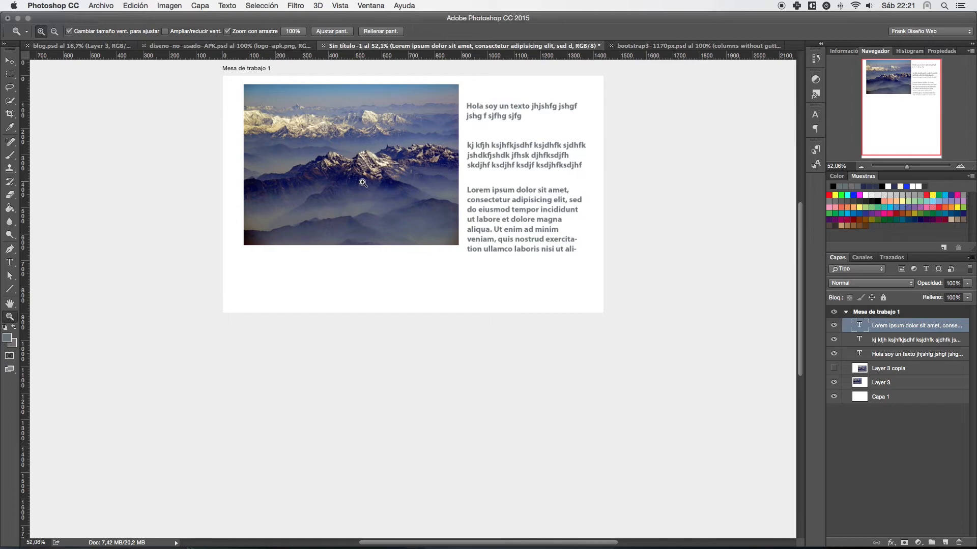
{"action": "key", "text": "super+1"}
{"action": "left_click_drag", "start_coordinate": [388, 172], "coordinate": [393, 339]}
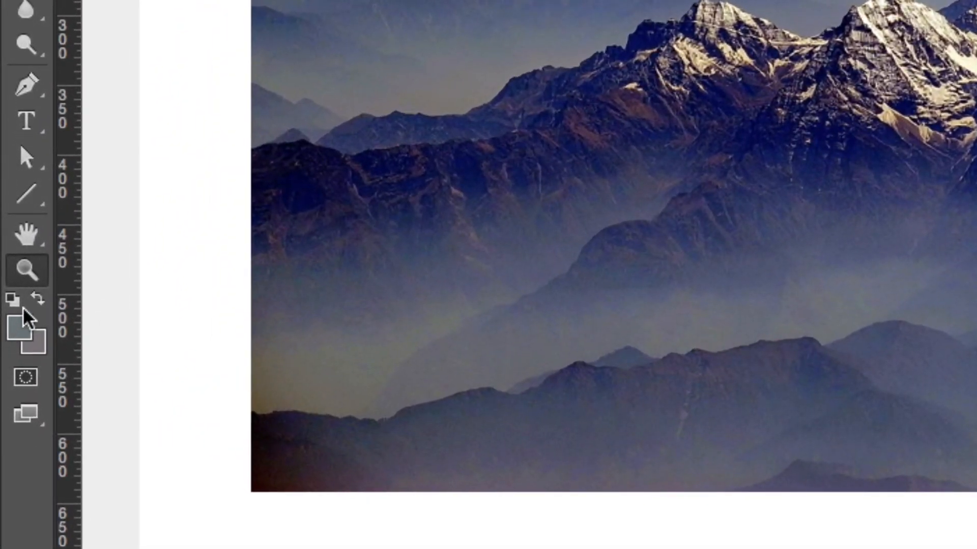
- Try several foreground colours from the spectrum and the photo, and accept the blue-grey 6e7ba1 sampled from the distant mountains
{"action": "left_click", "coordinate": [20, 331]}
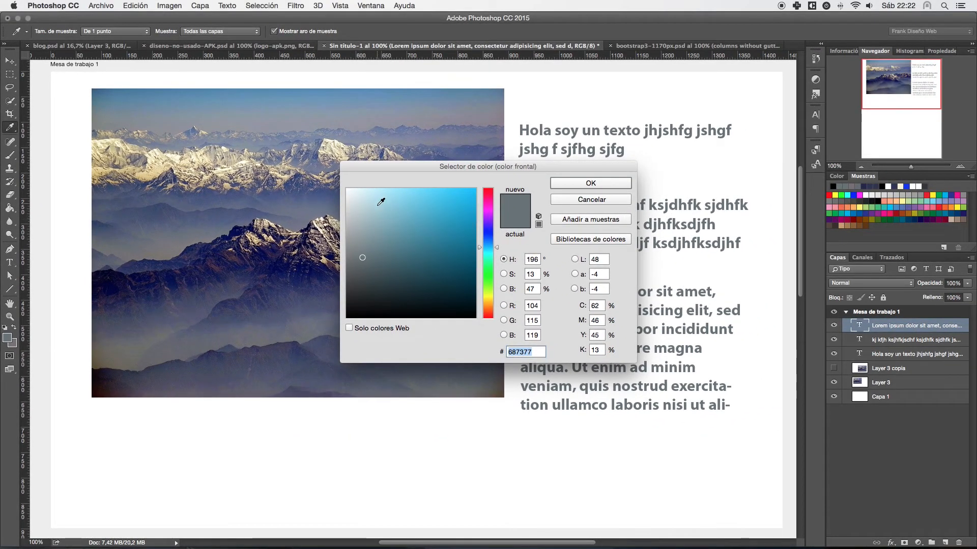
{"action": "key", "text": "Escape"}
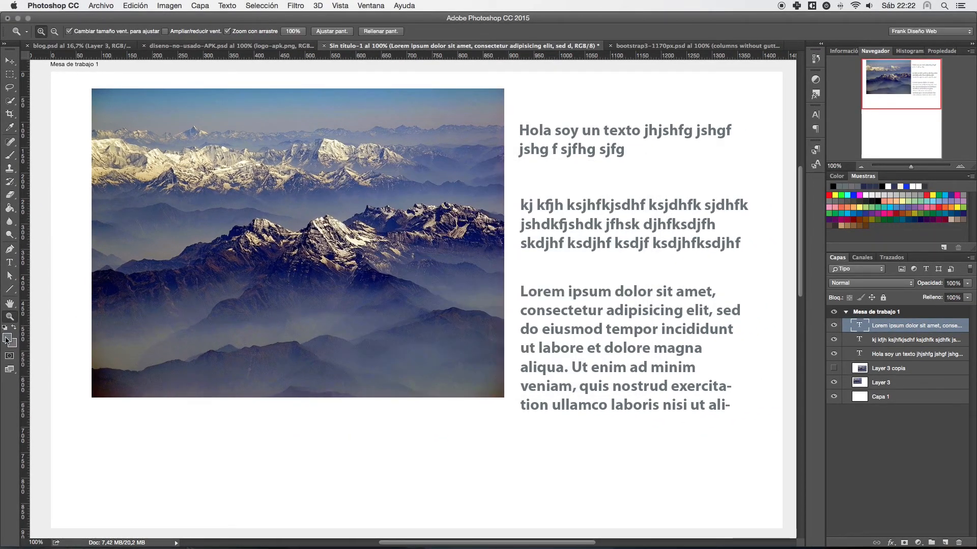
{"action": "left_click", "coordinate": [6, 340]}
{"action": "mouse_move", "coordinate": [428, 238]}
{"action": "left_mouse_down"}
{"action": "mouse_move", "coordinate": [443, 194]}
{"action": "mouse_move", "coordinate": [426, 218]}
{"action": "mouse_move", "coordinate": [429, 201]}
{"action": "mouse_move", "coordinate": [475, 157]}
{"action": "left_mouse_up"}
{"action": "left_click", "coordinate": [490, 196]}
{"action": "mouse_move", "coordinate": [490, 195]}
{"action": "left_mouse_down"}
{"action": "mouse_move", "coordinate": [488, 285]}
{"action": "mouse_move", "coordinate": [488, 258]}
{"action": "left_mouse_up"}
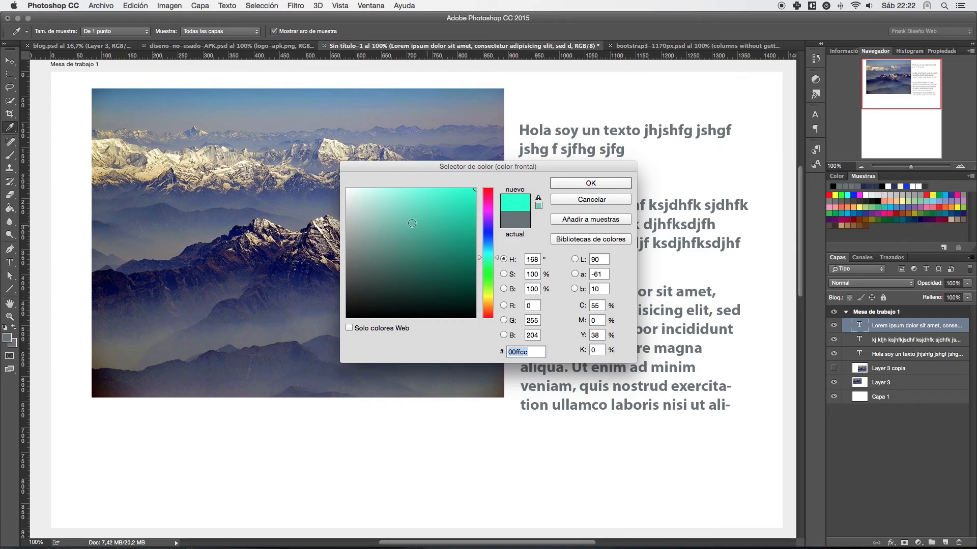
{"action": "left_click", "coordinate": [119, 142]}
{"action": "left_click", "coordinate": [243, 138]}
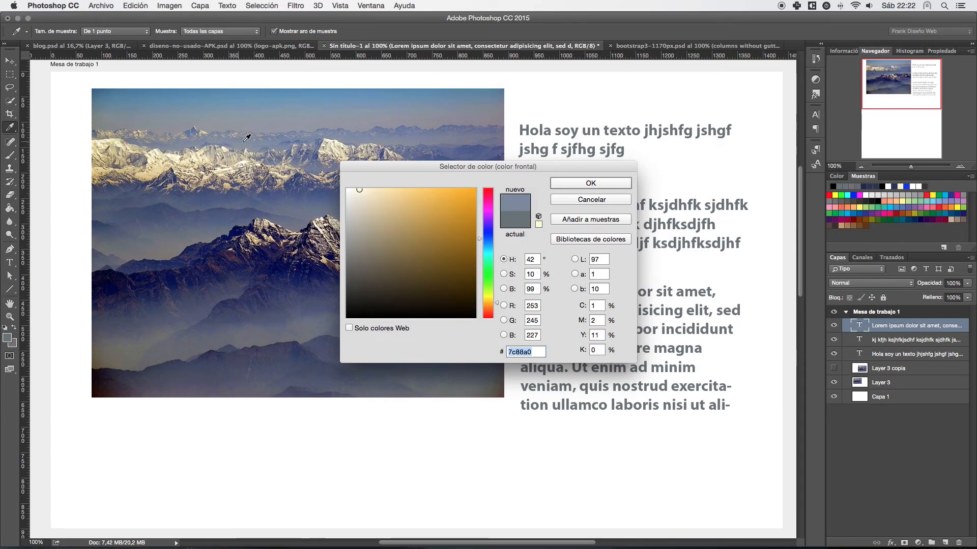
{"action": "left_click", "coordinate": [284, 142]}
{"action": "left_click", "coordinate": [301, 136]}
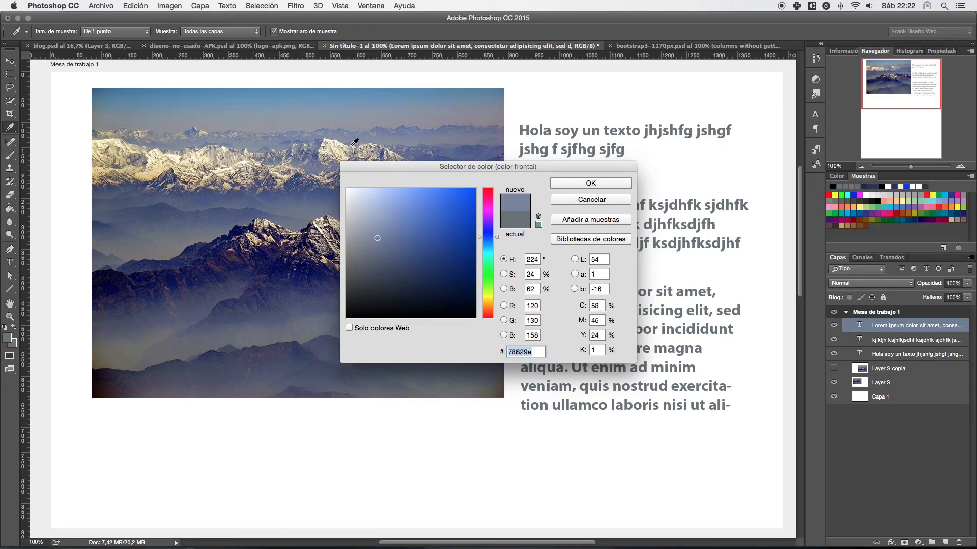
{"action": "left_click", "coordinate": [589, 184]}
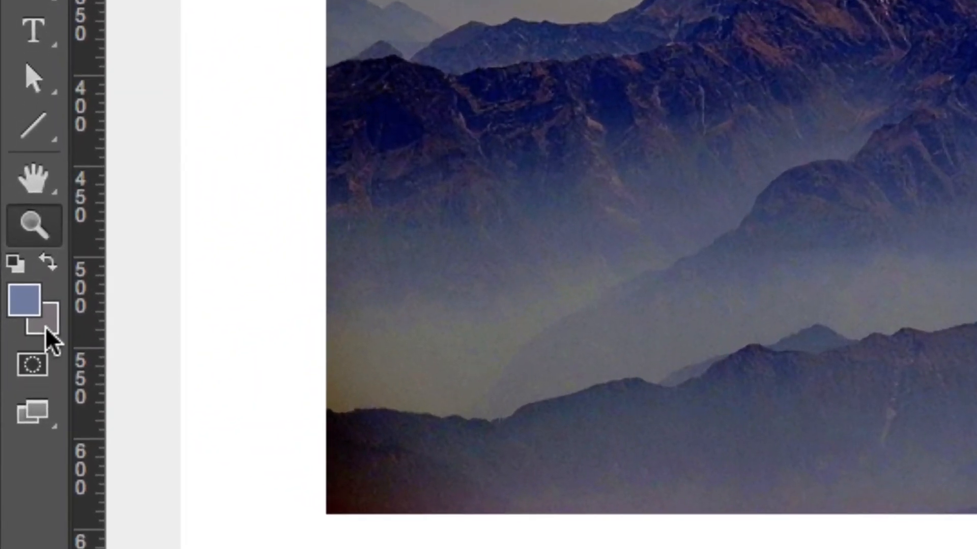
- Try the green 427448 and the blue 446883 sampled from the photo's upper-left corner as background colour, and discard the change
{"action": "left_click", "coordinate": [49, 325]}
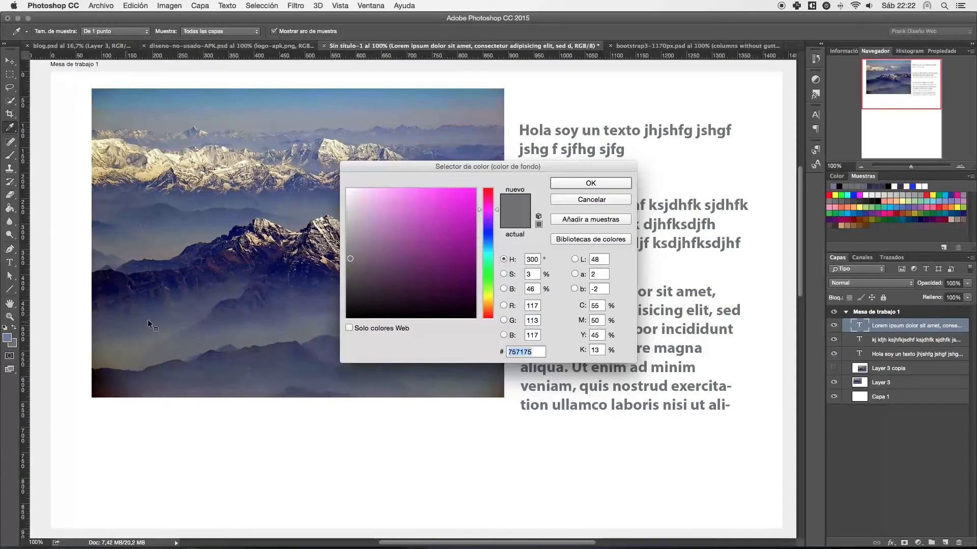
{"action": "mouse_move", "coordinate": [475, 244]}
{"action": "left_mouse_down"}
{"action": "mouse_move", "coordinate": [418, 222]}
{"action": "mouse_move", "coordinate": [488, 273]}
{"action": "left_mouse_up"}
{"action": "left_click", "coordinate": [401, 259]}
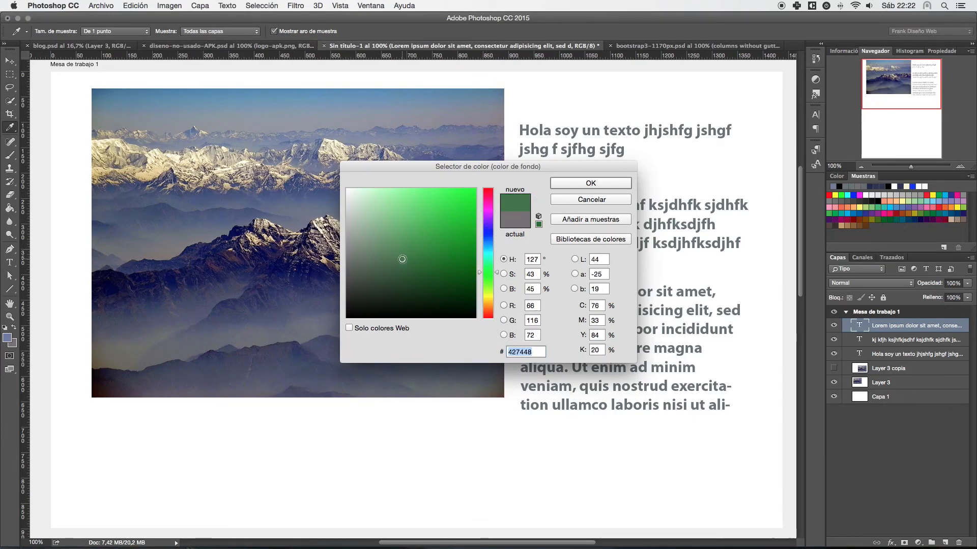
{"action": "left_click", "coordinate": [114, 95]}
{"action": "left_click", "coordinate": [93, 93]}
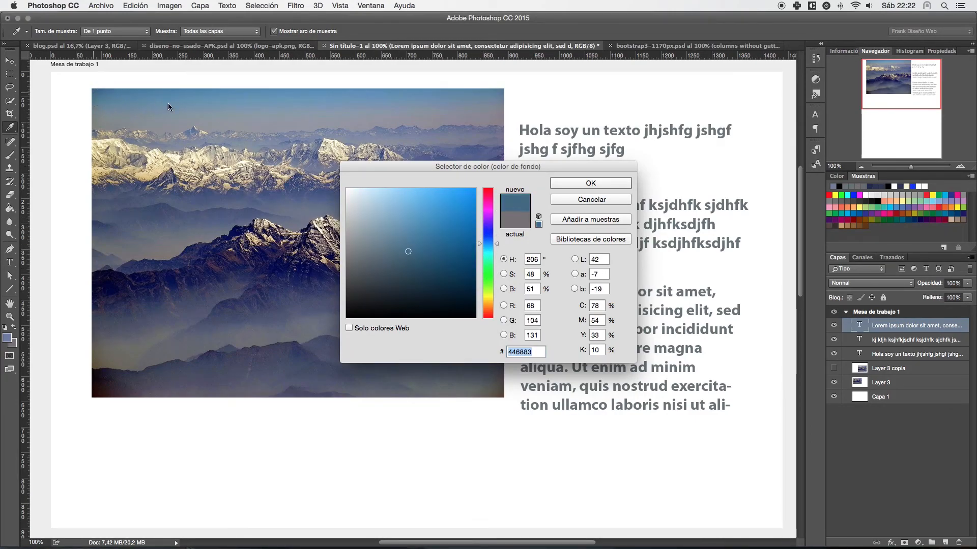
{"action": "left_click", "coordinate": [584, 201]}
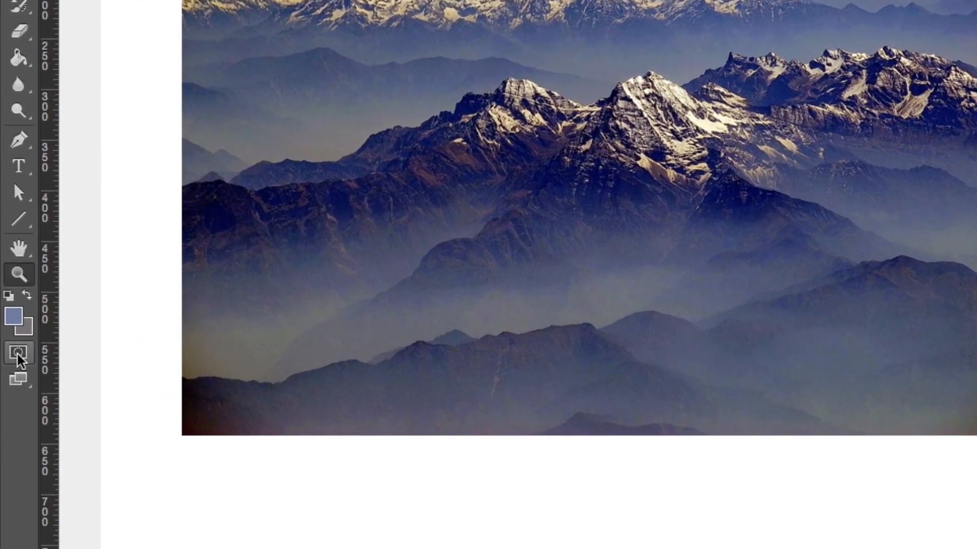
- Turn Quick Mask mode on and off again, and try the screen mode control in the standard view
{"action": "key", "text": "d"}
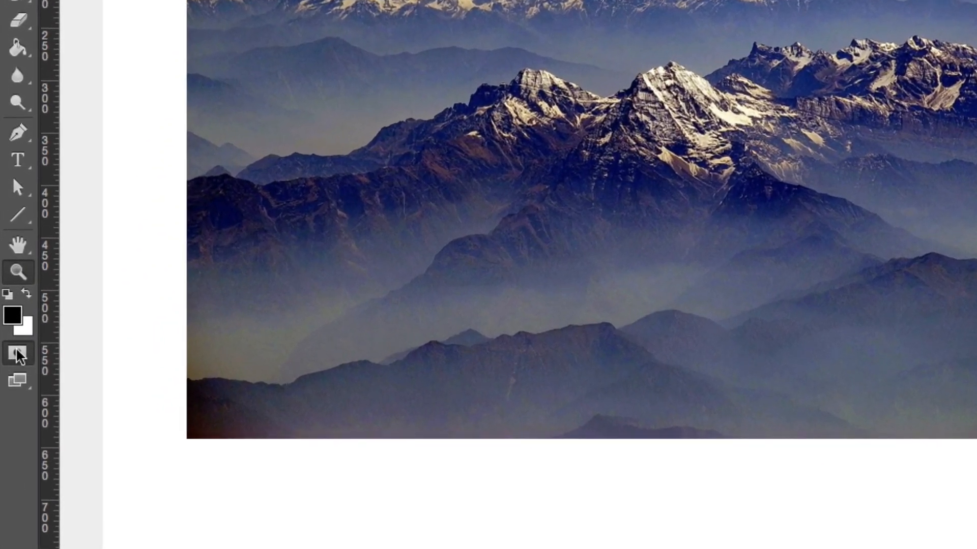
{"action": "left_click", "coordinate": [19, 354]}
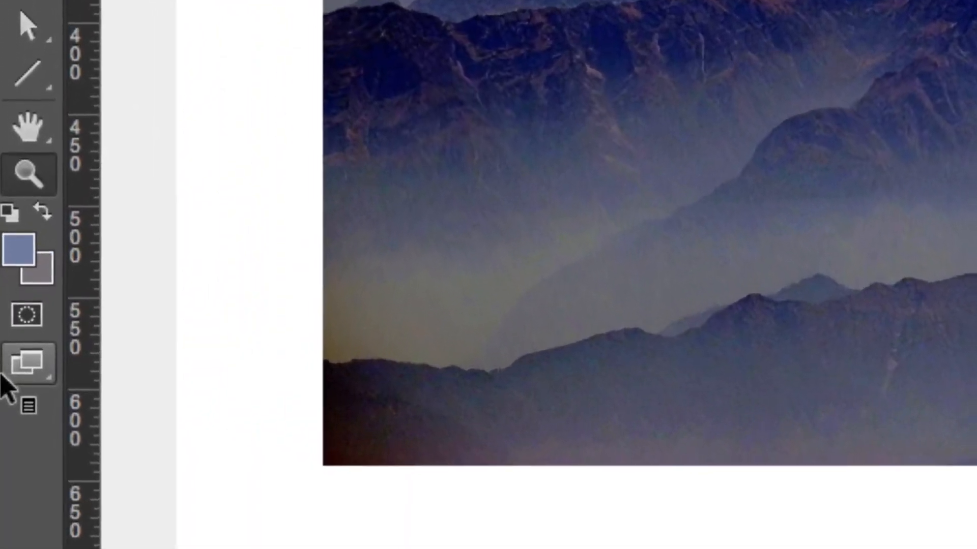
{"action": "left_click", "coordinate": [28, 371]}
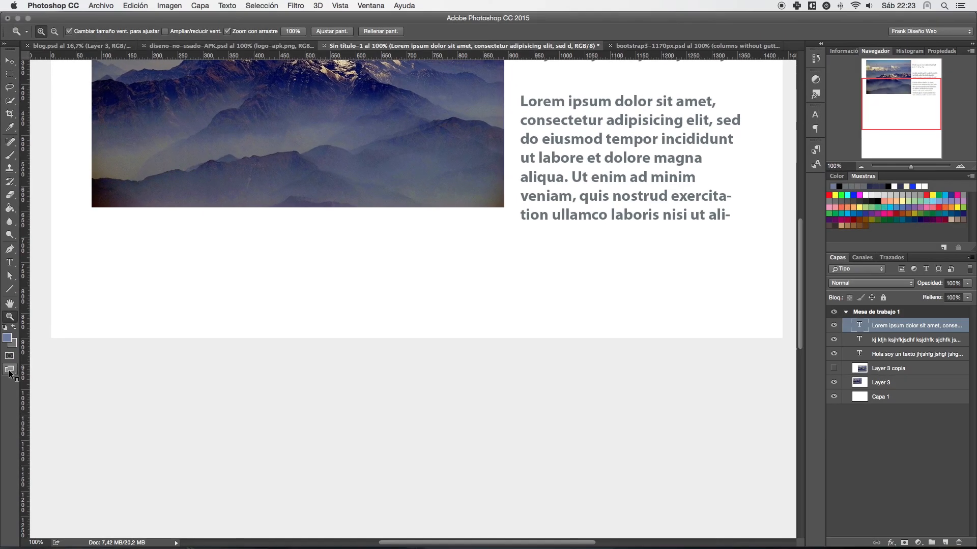
{"action": "scroll", "coordinate": [235, 240], "scroll_direction": "up", "scroll_amount": 10}
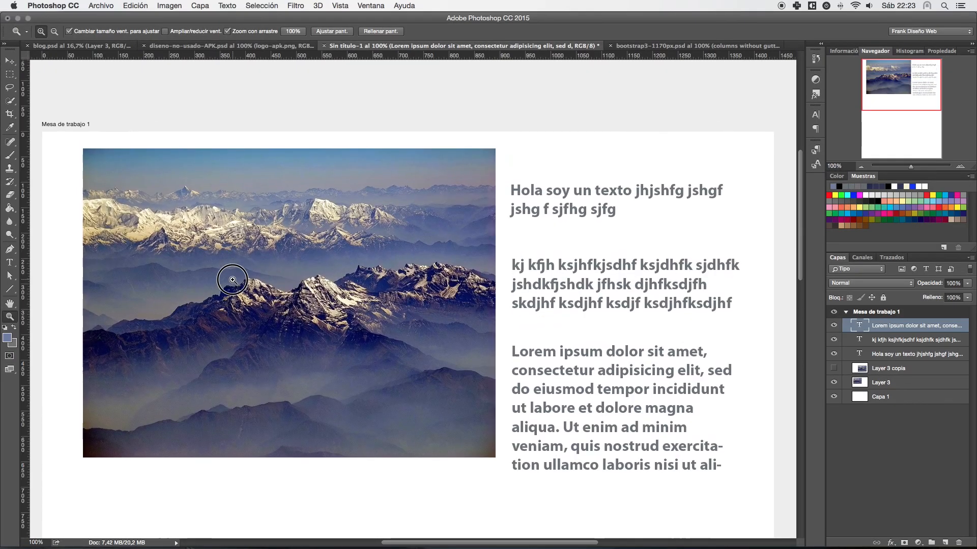
- Switch to full screen with menu bar, then to full screen mode, and stop the full screen notice from showing again
{"action": "left_click", "coordinate": [10, 370]}
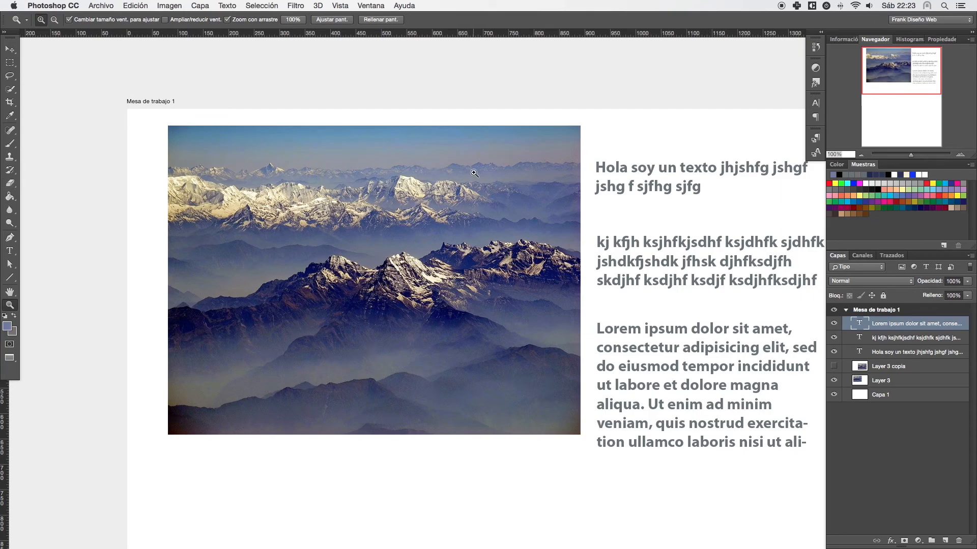
{"action": "left_click", "coordinate": [15, 360]}
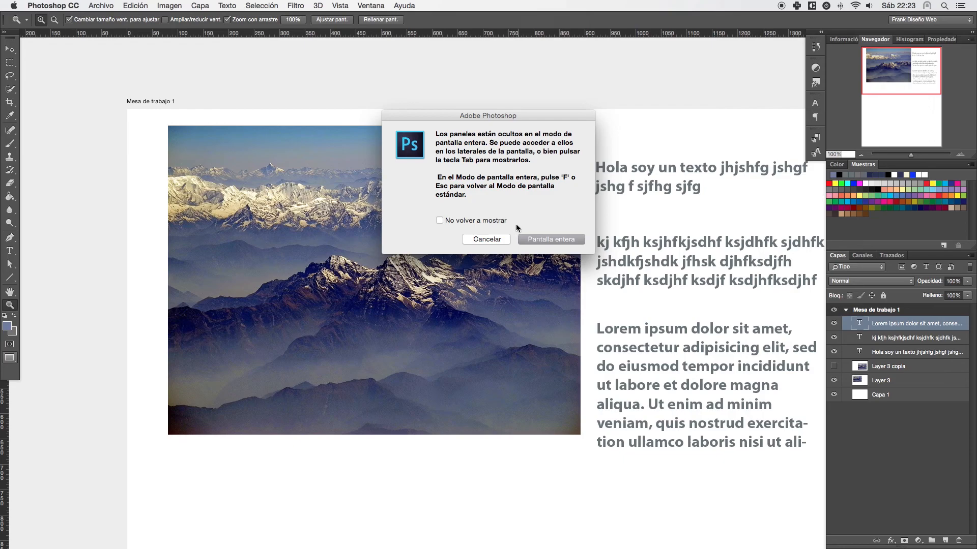
{"action": "left_click", "coordinate": [439, 222]}
{"action": "left_click", "coordinate": [548, 239]}
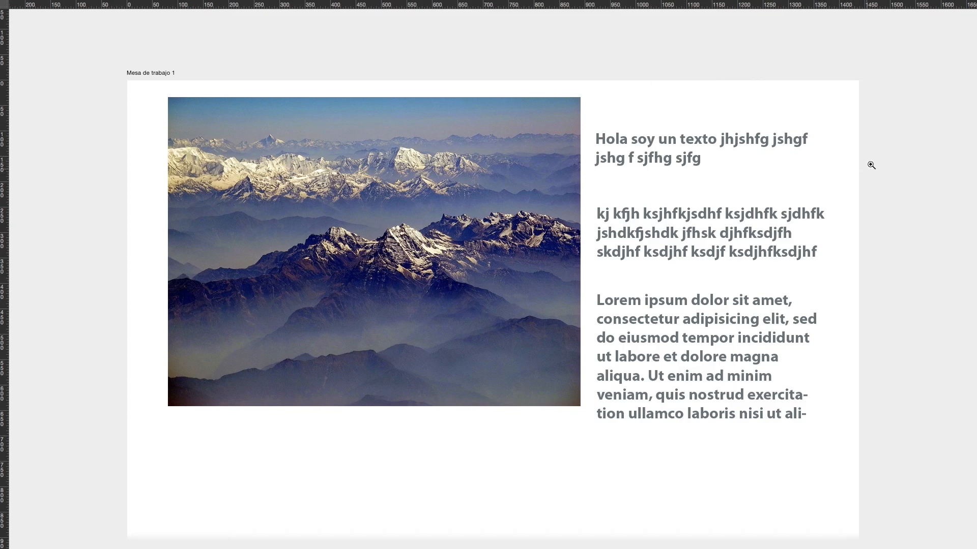
- Reveal the hidden panels and the toolbar in turn in full screen mode, and return to the standard screen mode
{"action": "mouse_move", "coordinate": [975, 165]}
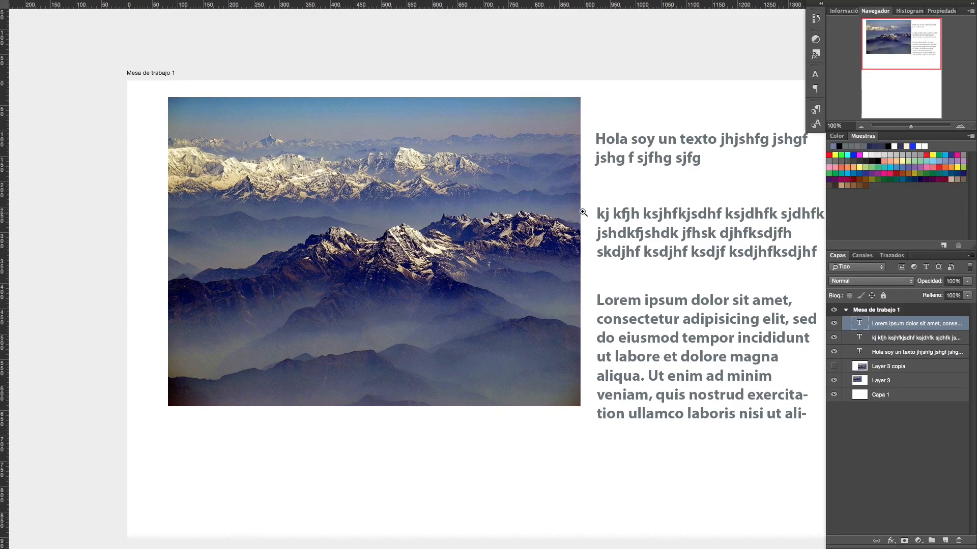
{"action": "mouse_move", "coordinate": [2, 209]}
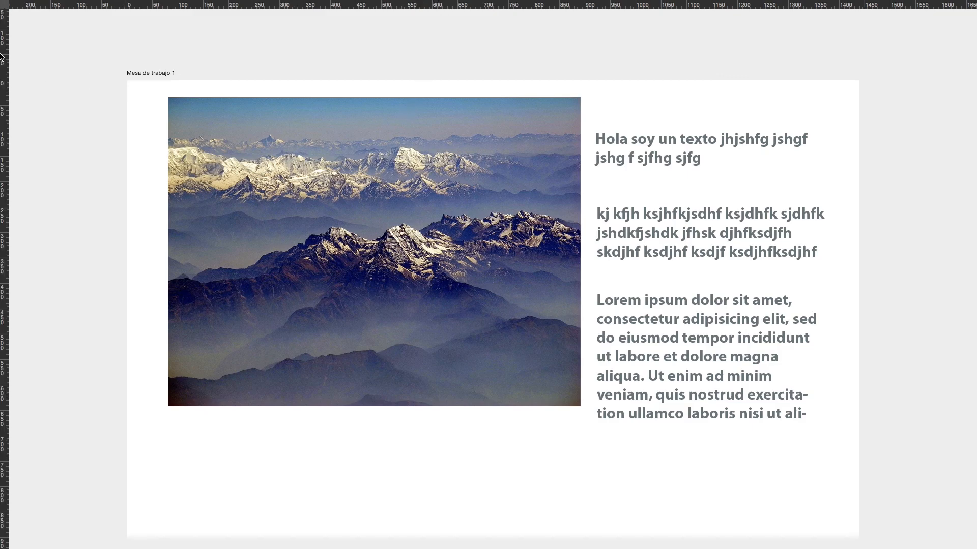
{"action": "mouse_move", "coordinate": [3, 66]}
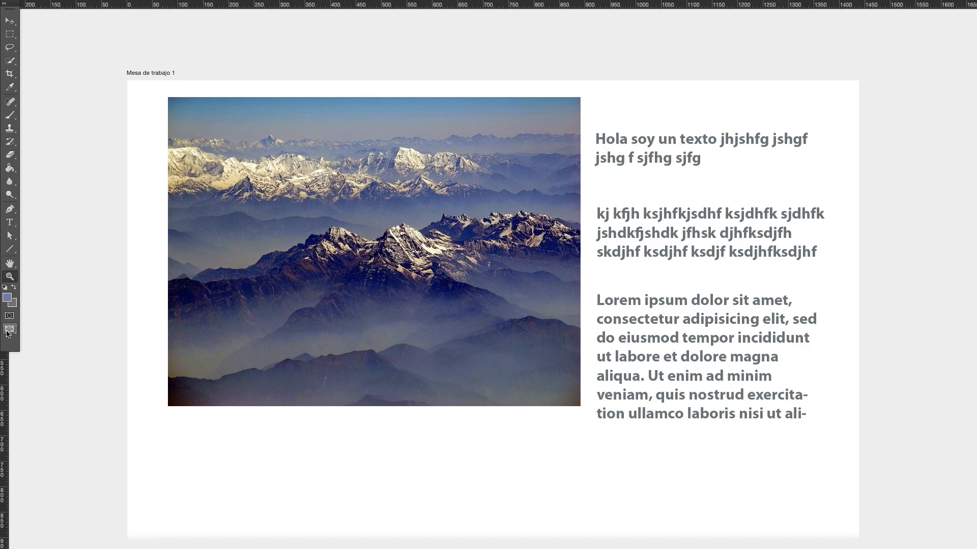
{"action": "key", "text": "f"}
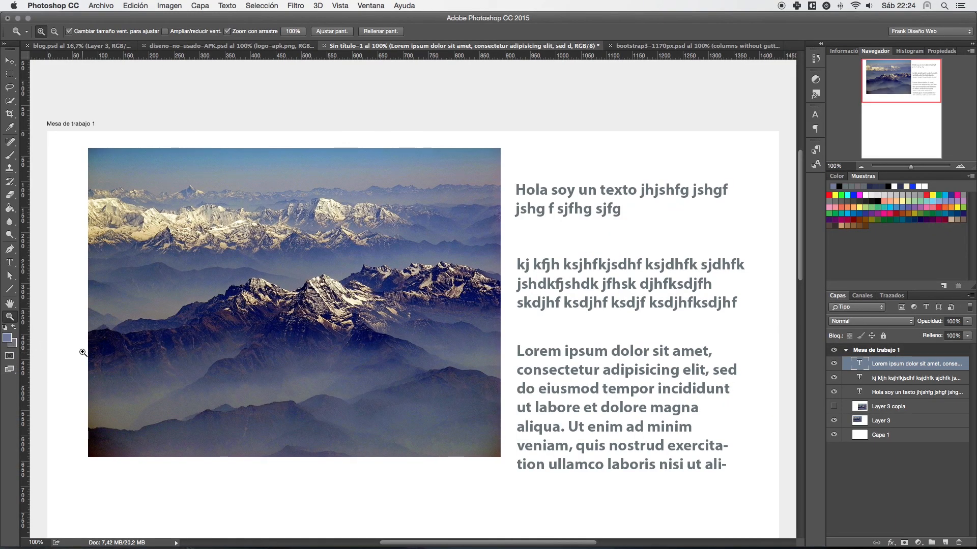